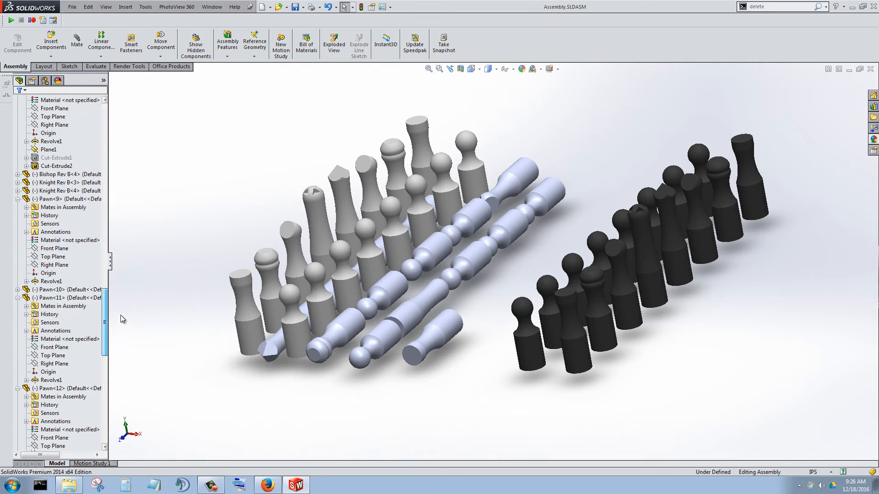
Step: Show the hidden Board component in the chess assembly
{"action": "scroll", "coordinate": [126, 281], "scroll_direction": "up", "scroll_amount": 10}
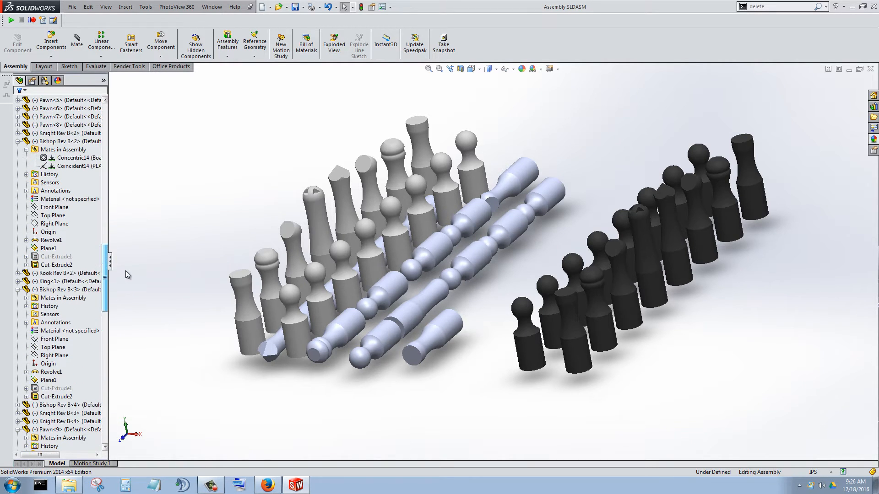
{"action": "scroll", "coordinate": [129, 233], "scroll_direction": "up", "scroll_amount": 5}
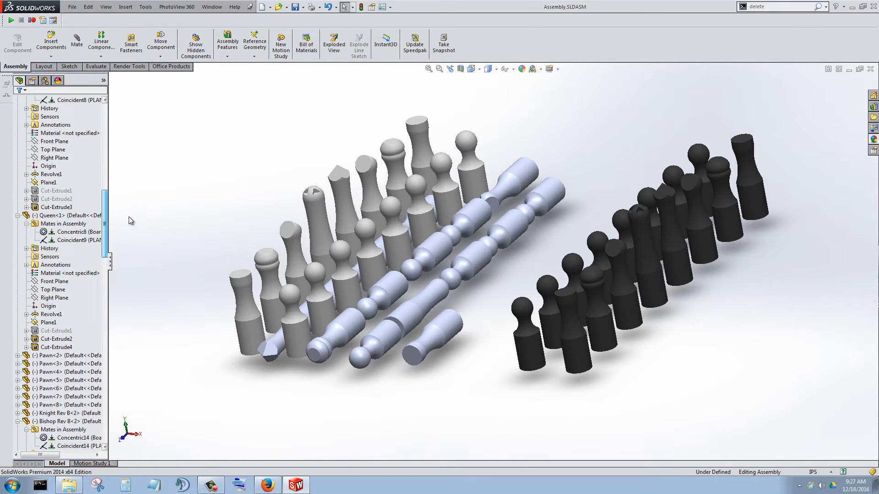
{"action": "scroll", "coordinate": [128, 151], "scroll_direction": "up", "scroll_amount": 8}
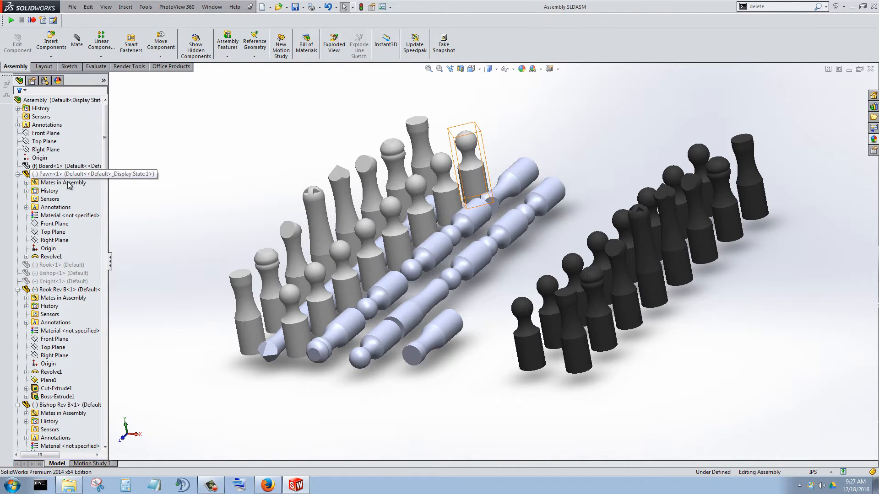
{"action": "left_click", "coordinate": [27, 172]}
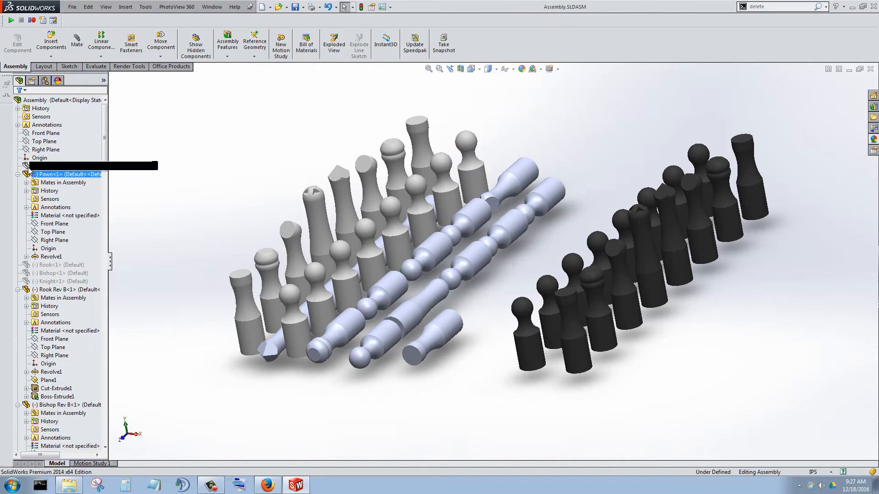
{"action": "right_click", "coordinate": [26, 165]}
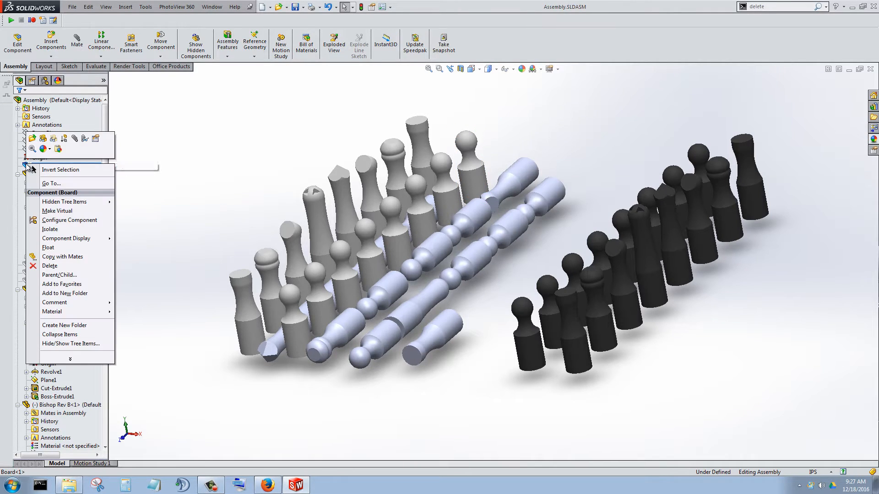
{"action": "left_click", "coordinate": [49, 138]}
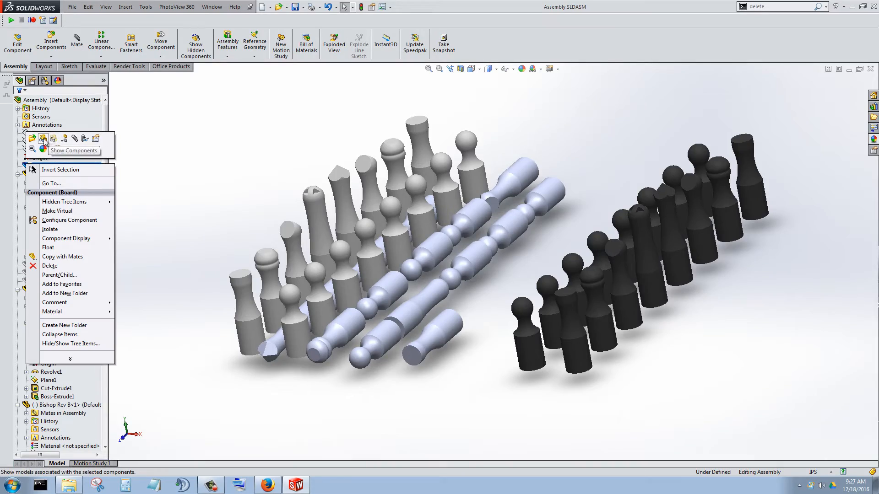
{"action": "left_click", "coordinate": [180, 267]}
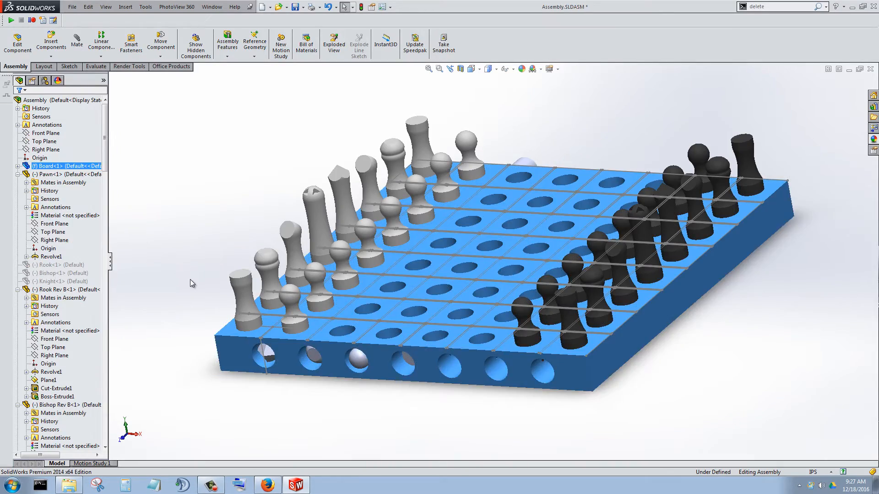
{"action": "left_click", "coordinate": [190, 279]}
Step: Examine the chess board and its pieces from several sides, including the side holes and the grid lines on top
{"action": "middle_click_drag", "start_coordinate": [402, 294], "coordinate": [538, 241]}
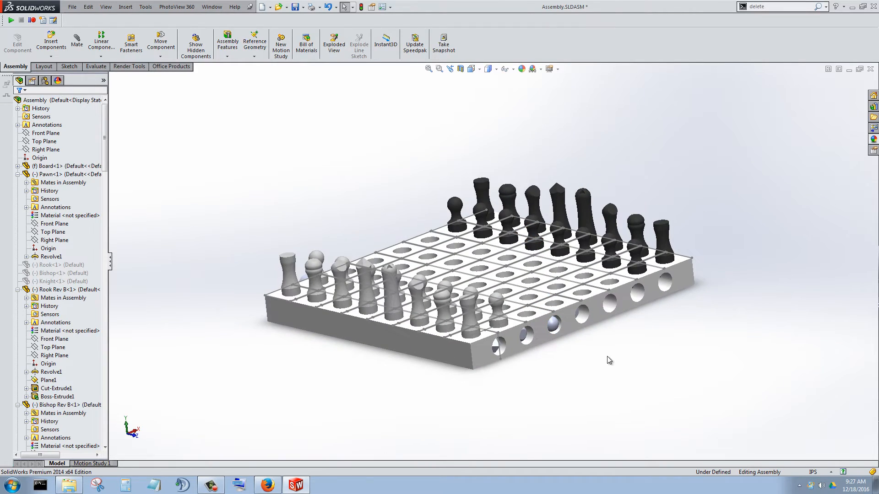
{"action": "middle_click_drag", "start_coordinate": [607, 357], "coordinate": [485, 313]}
{"action": "scroll", "coordinate": [485, 313], "scroll_direction": "down", "scroll_amount": 2}
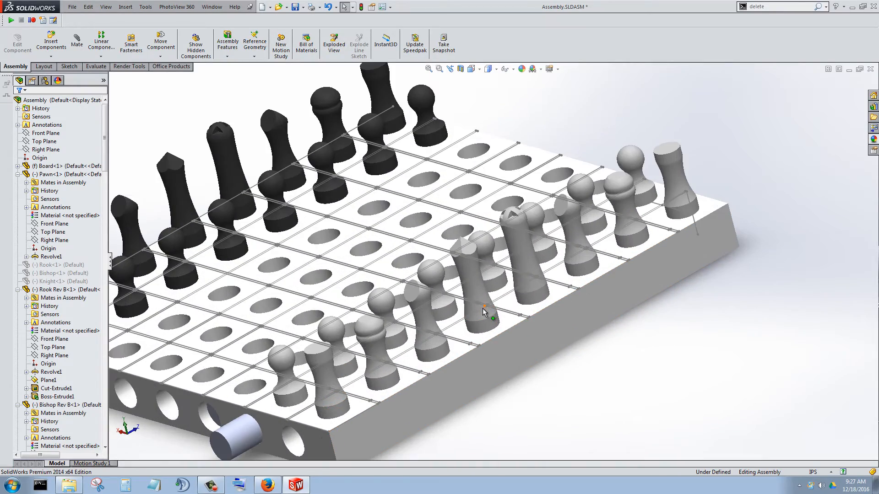
{"action": "middle_click_drag", "start_coordinate": [492, 367], "coordinate": [559, 316]}
{"action": "scroll", "coordinate": [559, 316], "scroll_direction": "down", "scroll_amount": 3}
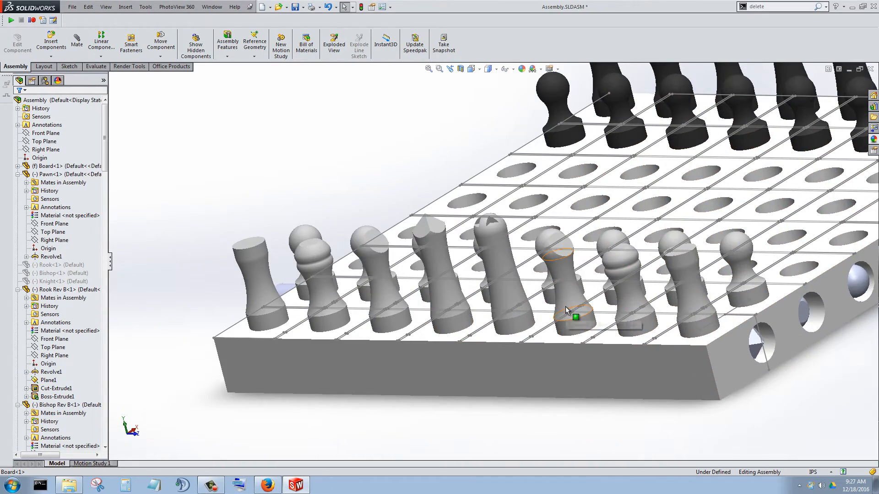
{"action": "middle_click_drag", "start_coordinate": [648, 365], "coordinate": [516, 337]}
{"action": "scroll", "coordinate": [393, 330], "scroll_direction": "down", "scroll_amount": 3}
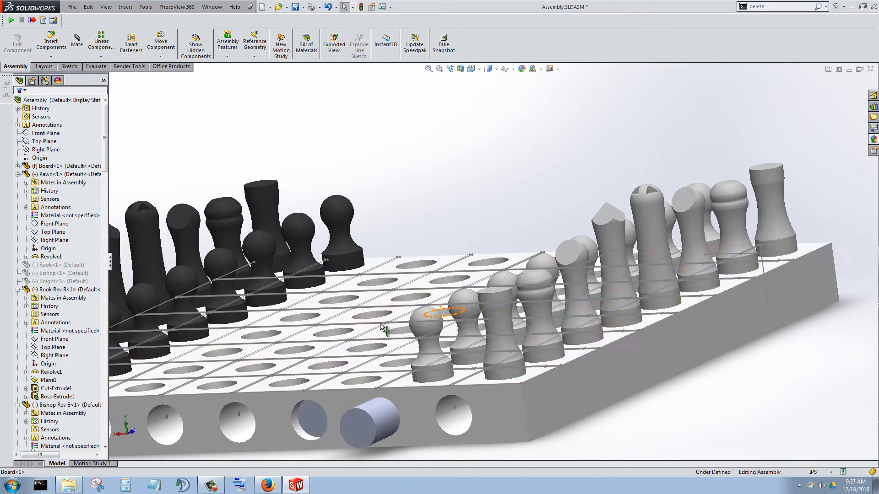
{"action": "scroll", "coordinate": [351, 316], "scroll_direction": "up", "scroll_amount": 3}
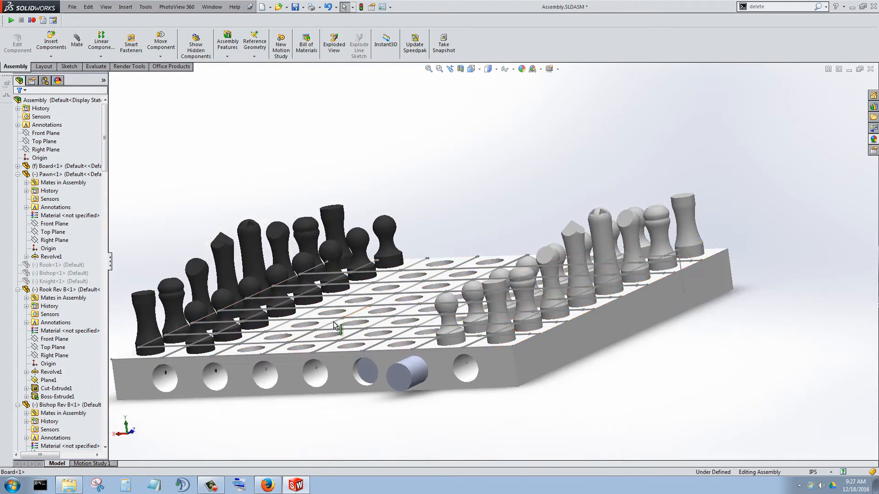
{"action": "middle_click_drag", "start_coordinate": [338, 326], "coordinate": [411, 336]}
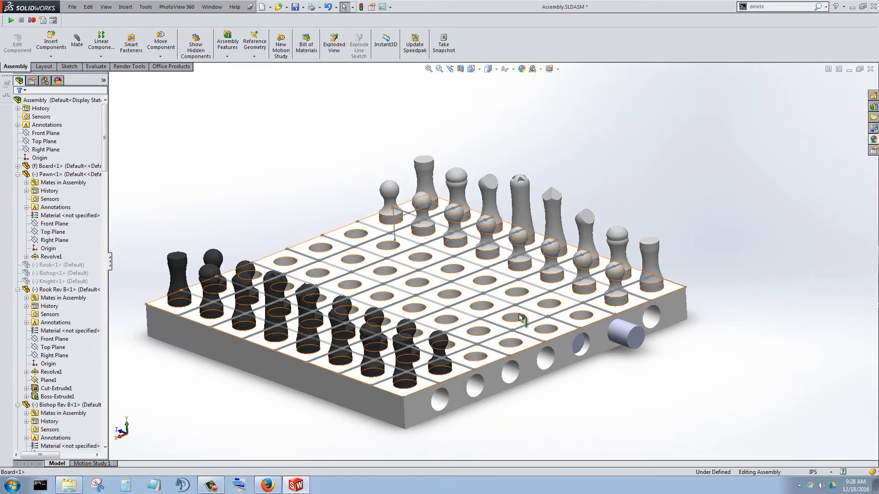
Step: Hide the board's Sketch2, which draws the grid lines between the holes on the top face
{"action": "scroll", "coordinate": [530, 316], "scroll_direction": "down", "scroll_amount": 5}
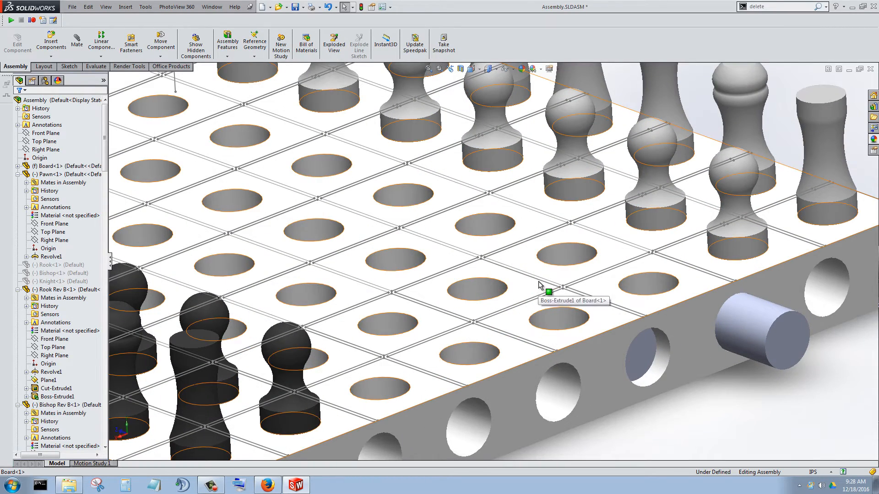
{"action": "scroll", "coordinate": [532, 277], "scroll_direction": "down", "scroll_amount": 4}
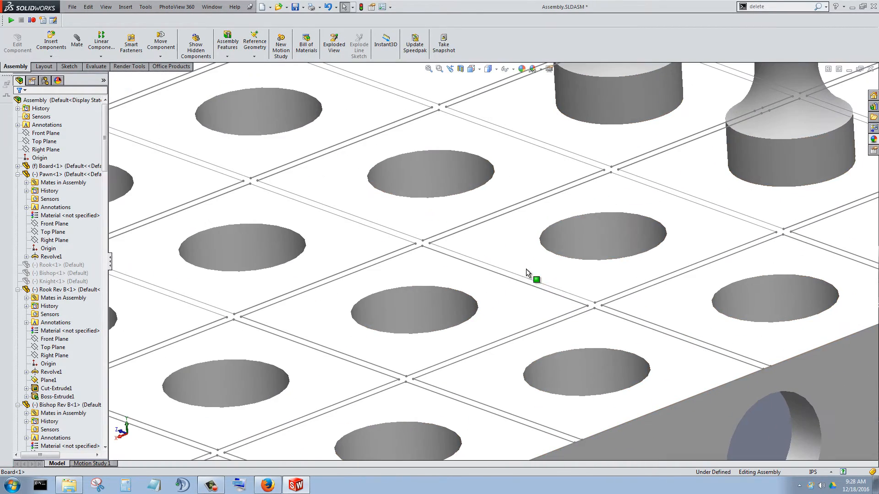
{"action": "left_click", "coordinate": [520, 284]}
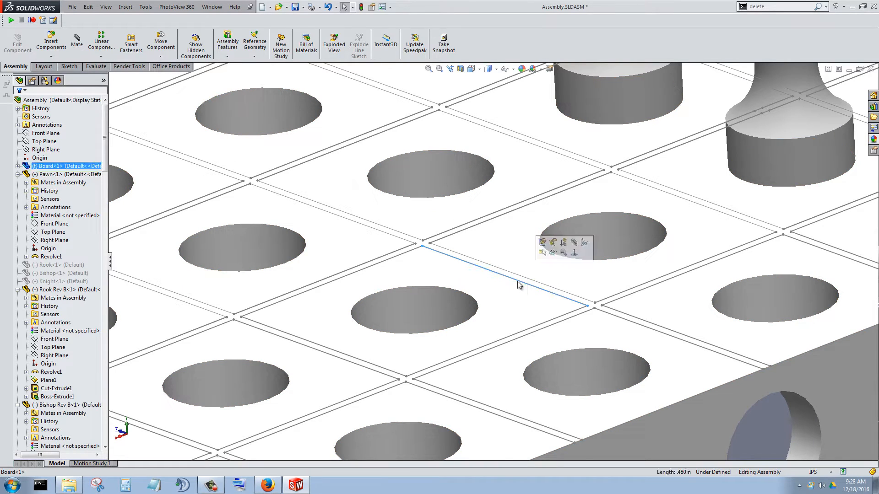
{"action": "left_click", "coordinate": [17, 166]}
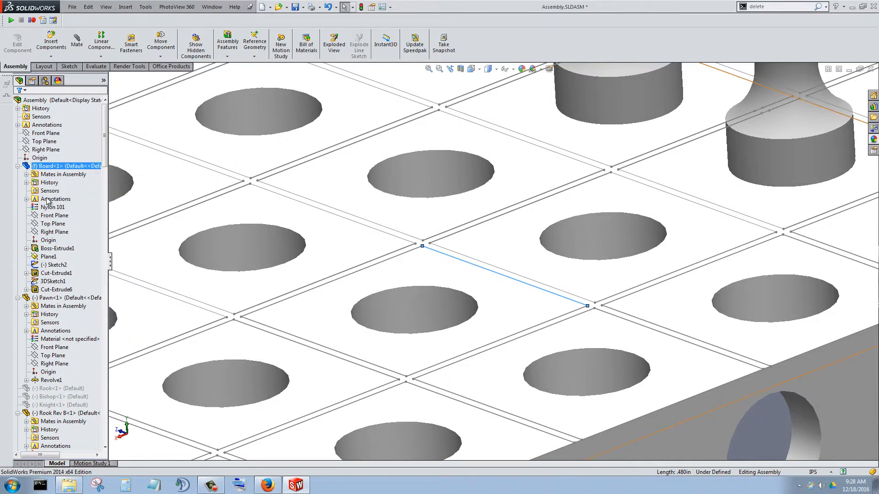
{"action": "left_click", "coordinate": [45, 158], "text": "ctrl"}
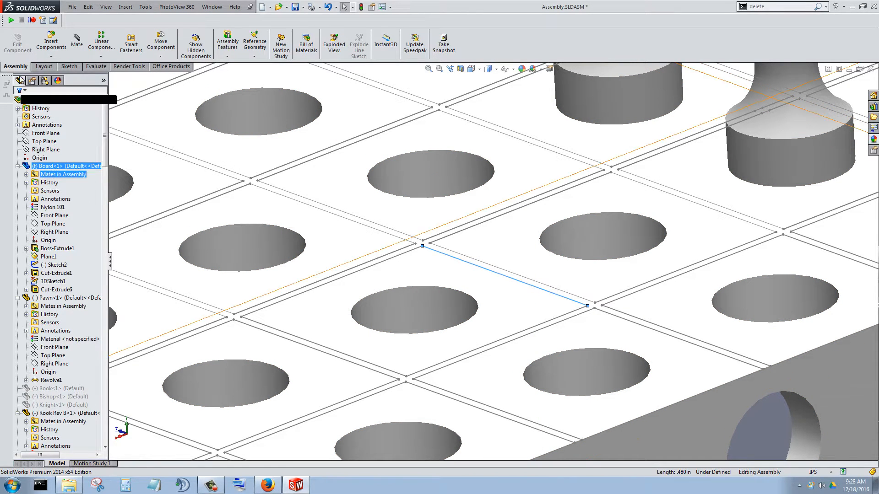
{"action": "left_click", "coordinate": [272, 206]}
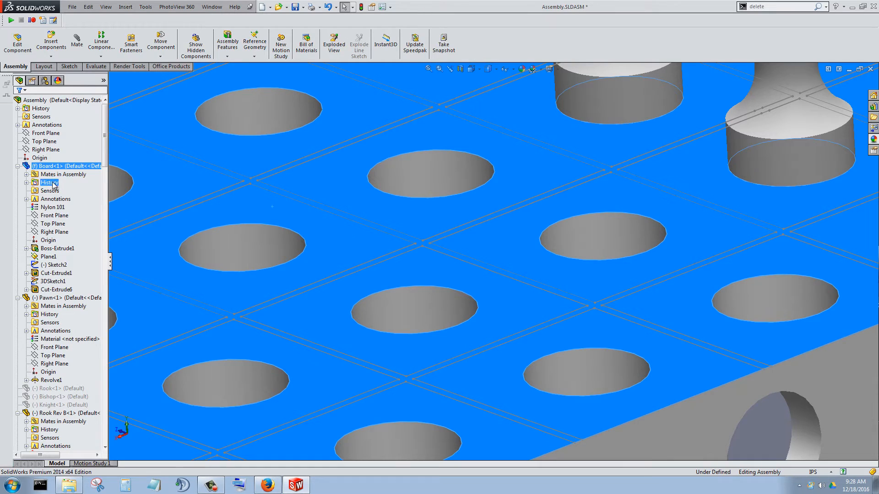
{"action": "left_click", "coordinate": [50, 265]}
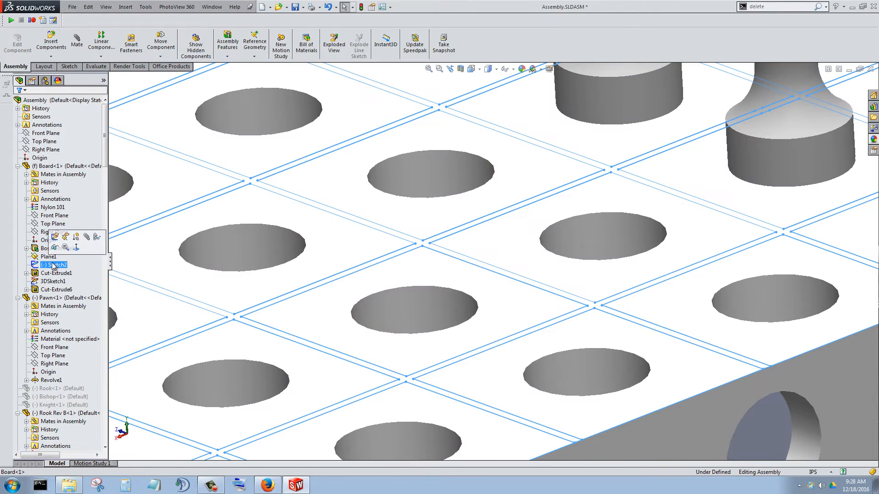
{"action": "right_click", "coordinate": [53, 267]}
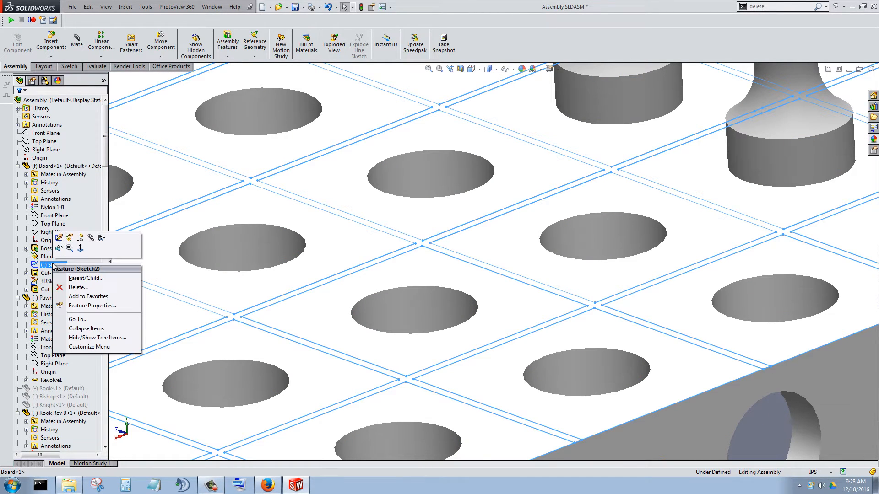
{"action": "left_click", "coordinate": [59, 250]}
Step: Inspect the whole chess board without its grid lines from above and from the side with the storage holes
{"action": "scroll", "coordinate": [320, 270], "scroll_direction": "up", "scroll_amount": 5}
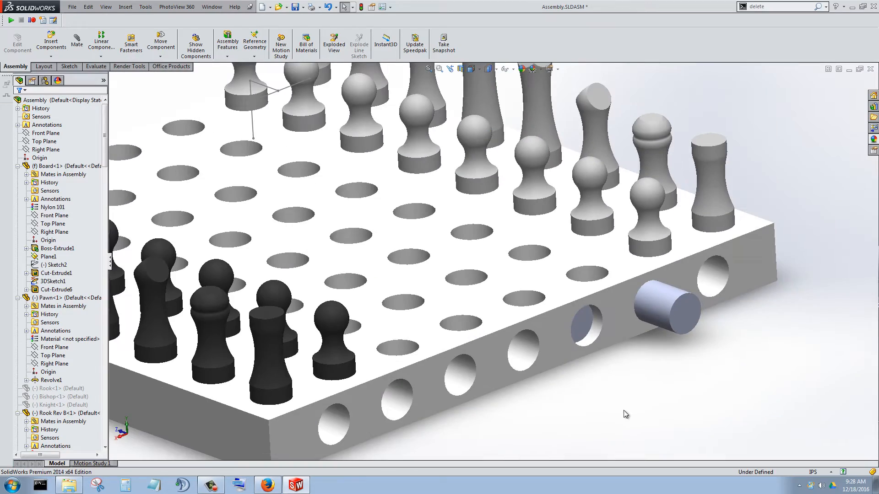
{"action": "middle_click_drag", "start_coordinate": [544, 373], "coordinate": [520, 416]}
{"action": "scroll", "coordinate": [518, 343], "scroll_direction": "up", "scroll_amount": 4}
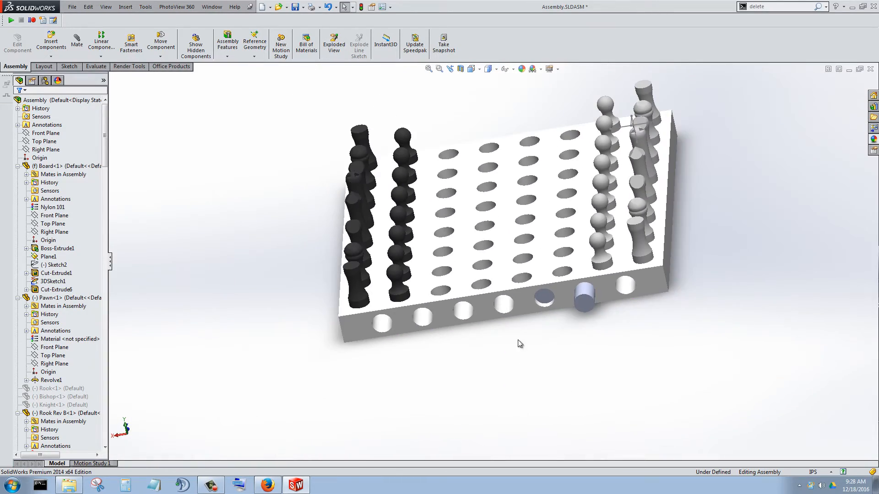
{"action": "middle_click_drag", "start_coordinate": [525, 304], "coordinate": [590, 243]}
{"action": "scroll", "coordinate": [559, 287], "scroll_direction": "up", "scroll_amount": 4}
{"action": "middle_click_drag", "start_coordinate": [341, 290], "coordinate": [416, 257]}
{"action": "scroll", "coordinate": [422, 259], "scroll_direction": "down", "scroll_amount": 3}
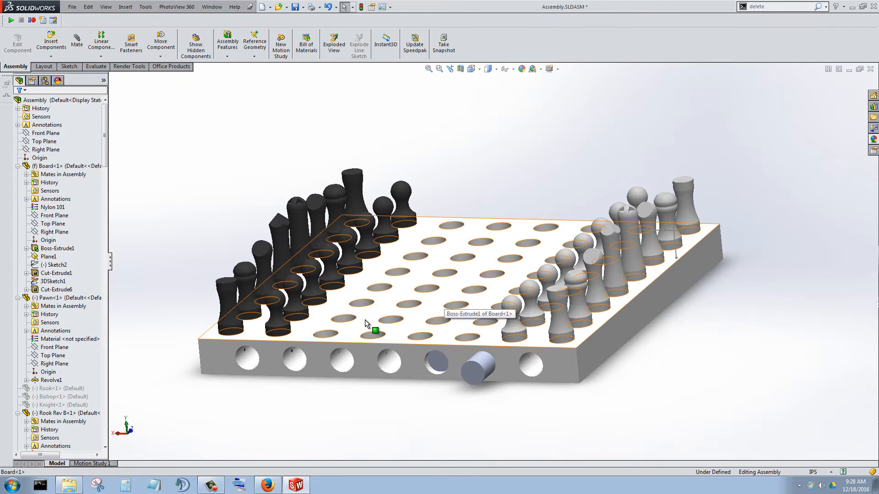
{"action": "mouse_move", "coordinate": [364, 320]}
{"action": "middle_mouse_down"}
{"action": "mouse_move", "coordinate": [365, 310]}
{"action": "mouse_move", "coordinate": [349, 308]}
{"action": "mouse_move", "coordinate": [375, 308]}
{"action": "middle_mouse_up"}
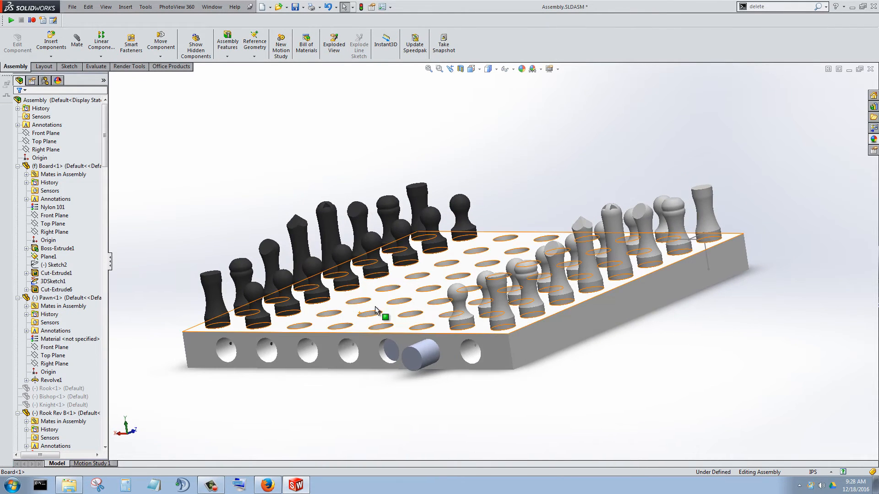
Step: Open the light-coloured pawn at the board's corner, Pawn<1>, as a part in its own window
{"action": "scroll", "coordinate": [472, 304], "scroll_direction": "down", "scroll_amount": 5}
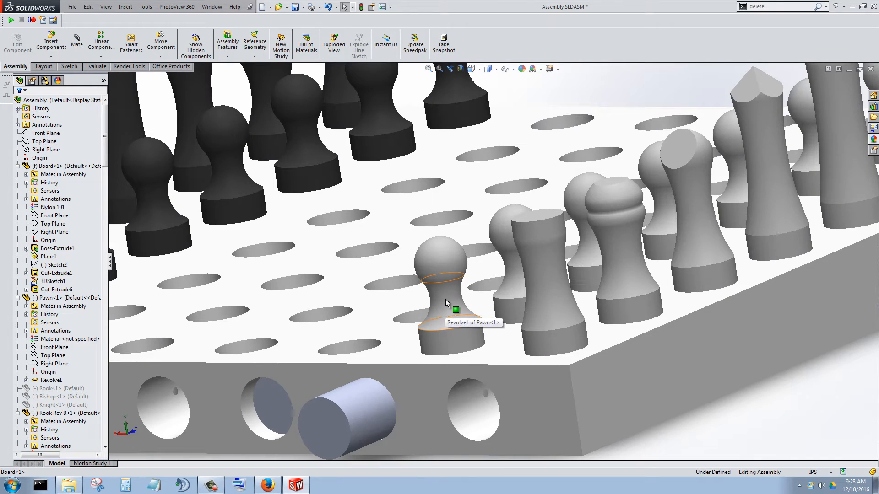
{"action": "right_click", "coordinate": [445, 300]}
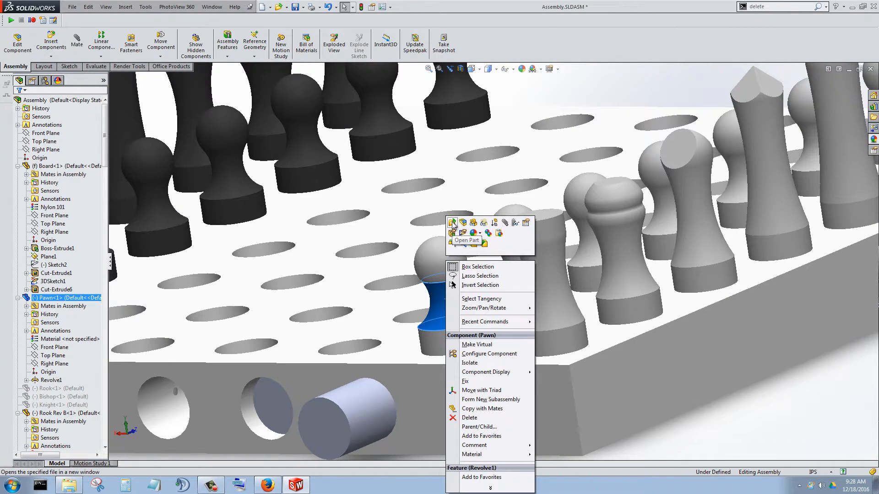
{"action": "left_click", "coordinate": [452, 224]}
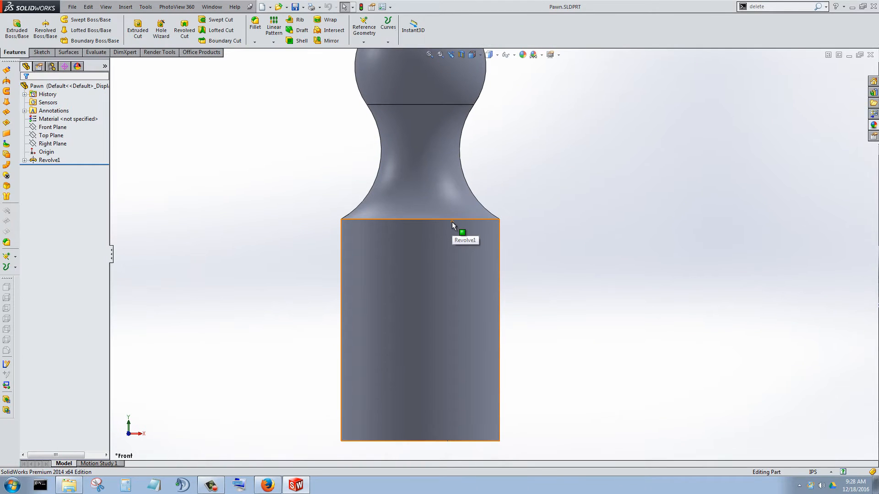
Step: Make a new drawing from the pawn part using the Drawing template
{"action": "scroll", "coordinate": [452, 224], "scroll_direction": "up", "scroll_amount": 5}
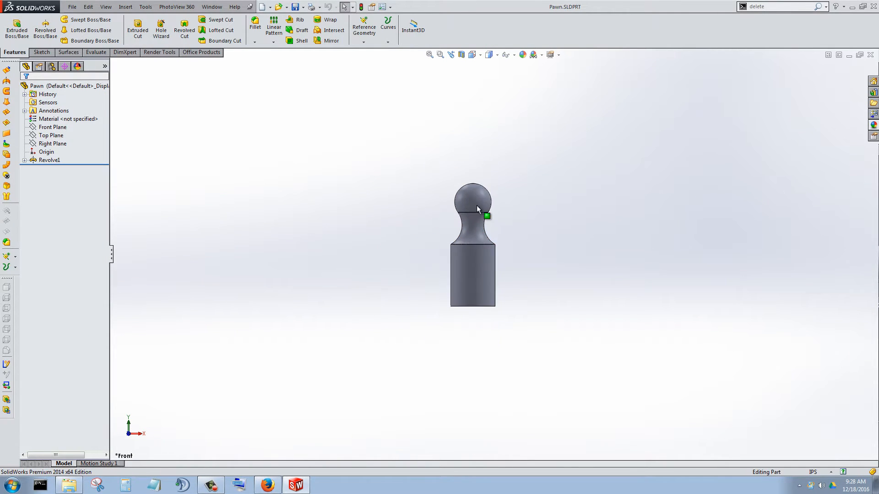
{"action": "left_click", "coordinate": [69, 7]}
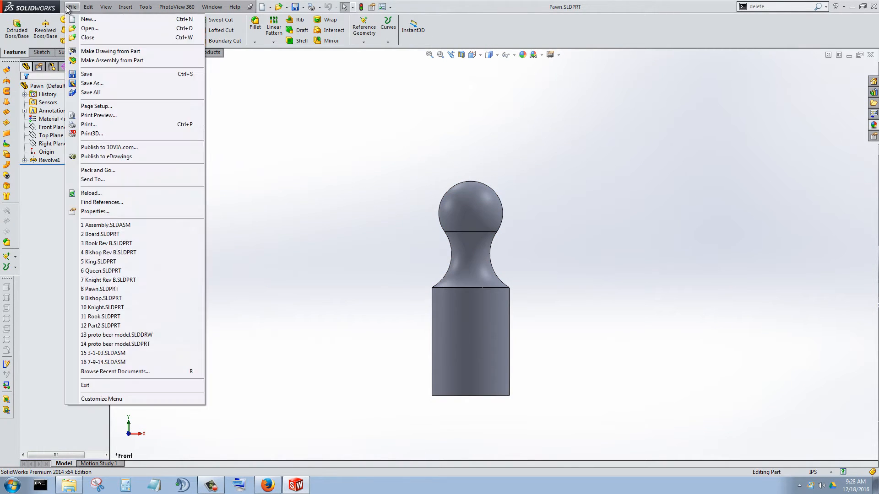
{"action": "left_click", "coordinate": [145, 52]}
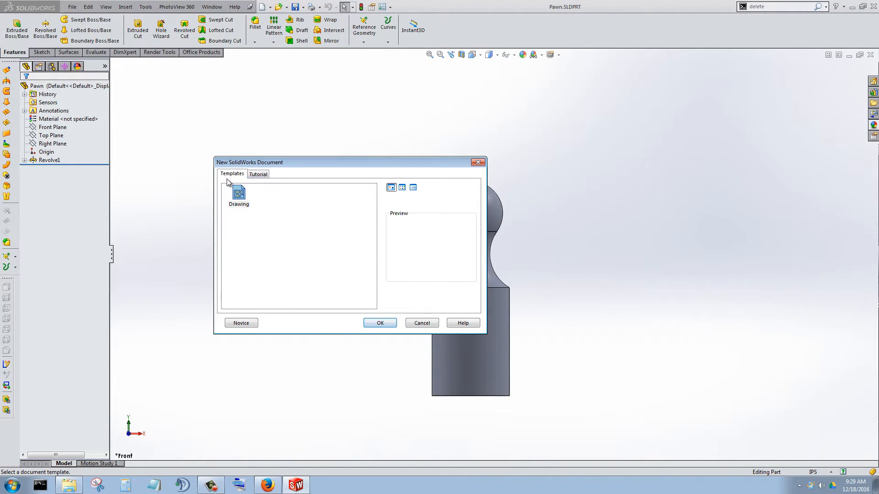
{"action": "left_click", "coordinate": [381, 322]}
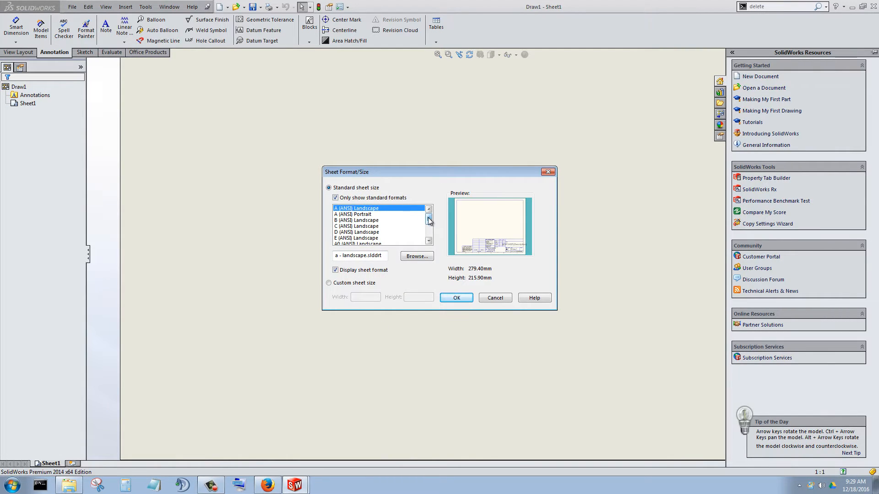
Step: Choose the standard A (ANSI) Landscape sheet size for the new pawn drawing, after comparing it with the B (ANSI) Landscape format
{"action": "mouse_move", "coordinate": [429, 221]}
{"action": "left_mouse_down"}
{"action": "mouse_move", "coordinate": [429, 234]}
{"action": "mouse_move", "coordinate": [431, 214]}
{"action": "left_mouse_up"}
{"action": "left_click_drag", "start_coordinate": [431, 221], "coordinate": [432, 241]}
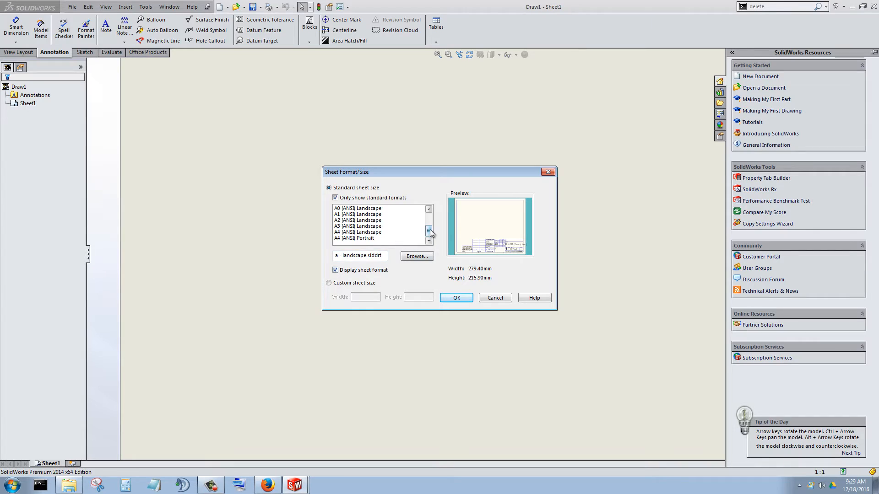
{"action": "left_click_drag", "start_coordinate": [431, 232], "coordinate": [430, 215]}
{"action": "left_click", "coordinate": [408, 209]}
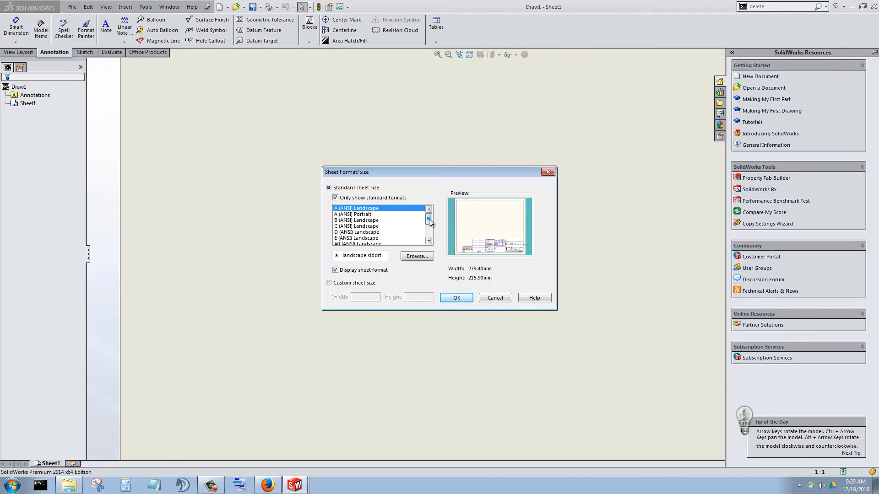
{"action": "left_click", "coordinate": [367, 220]}
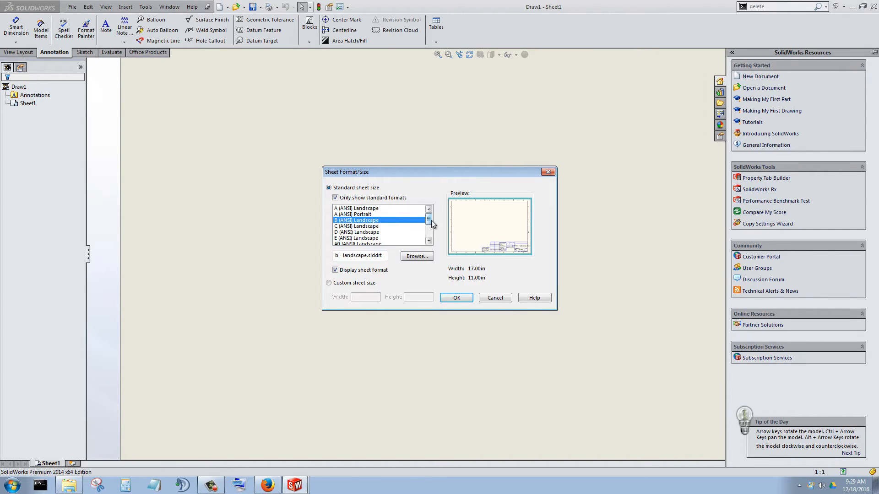
{"action": "left_click", "coordinate": [353, 209]}
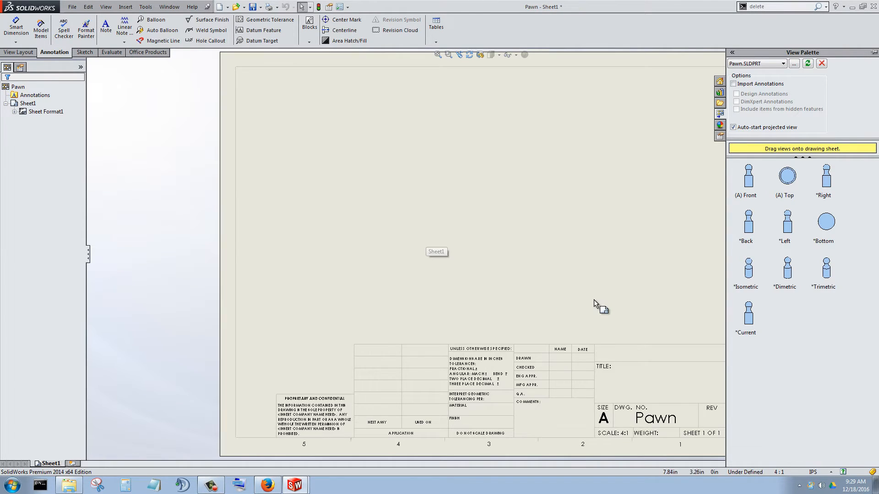
Step: Examine the empty sheet's title block, including the proprietary note, tolerances, approvals, title, size, drawing number and scale fields
{"action": "scroll", "coordinate": [593, 301], "scroll_direction": "up", "scroll_amount": 2}
{"action": "scroll", "coordinate": [507, 334], "scroll_direction": "down", "scroll_amount": 5}
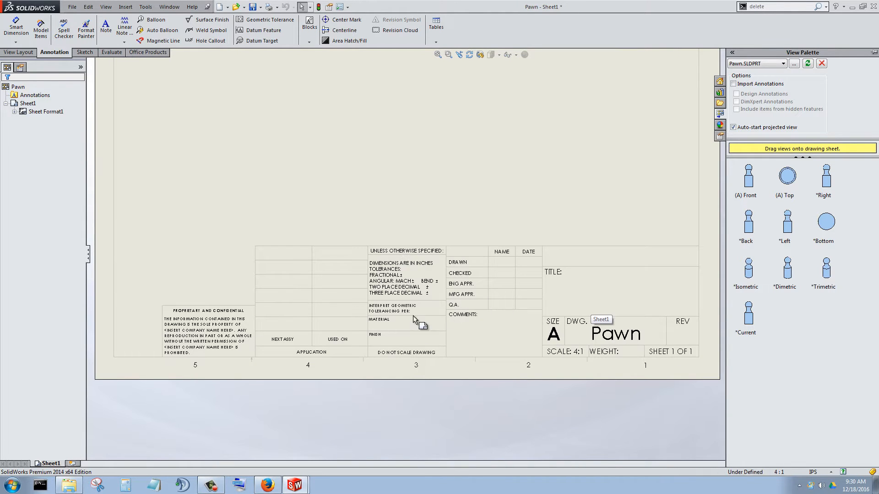
{"action": "scroll", "coordinate": [214, 332], "scroll_direction": "down", "scroll_amount": 3}
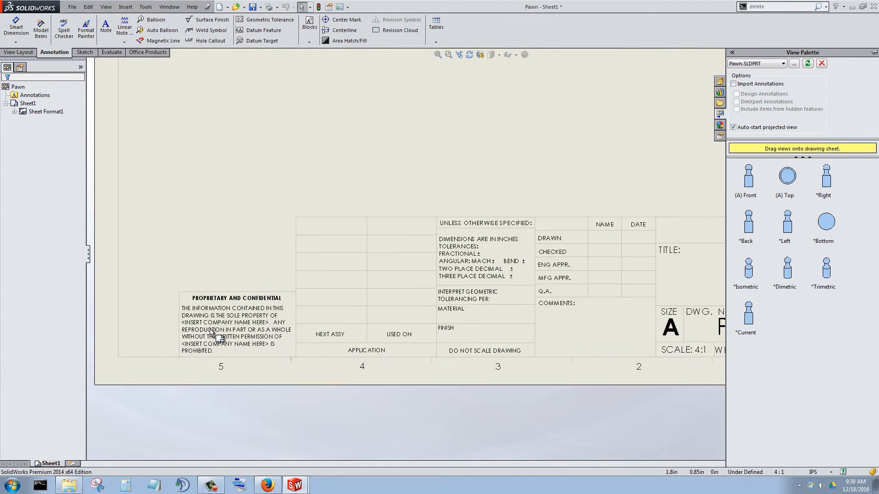
{"action": "scroll", "coordinate": [406, 319], "scroll_direction": "up", "scroll_amount": 4}
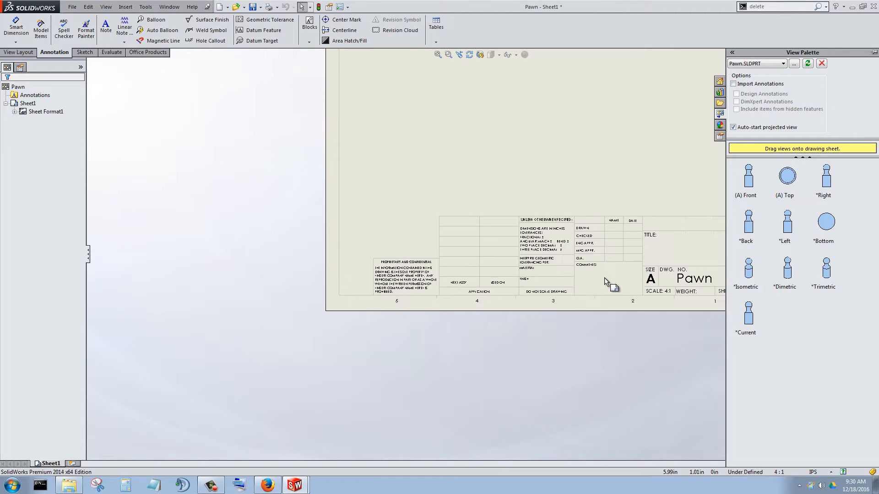
{"action": "scroll", "coordinate": [695, 278], "scroll_direction": "down", "scroll_amount": 1}
{"action": "scroll", "coordinate": [695, 278], "scroll_direction": "down", "scroll_amount": 5}
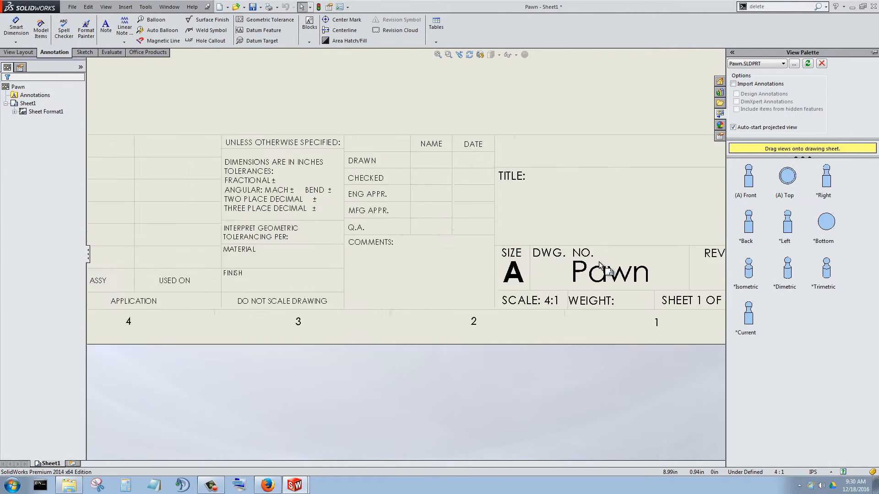
{"action": "scroll", "coordinate": [597, 259], "scroll_direction": "up", "scroll_amount": 1}
{"action": "scroll", "coordinate": [598, 253], "scroll_direction": "down", "scroll_amount": 2}
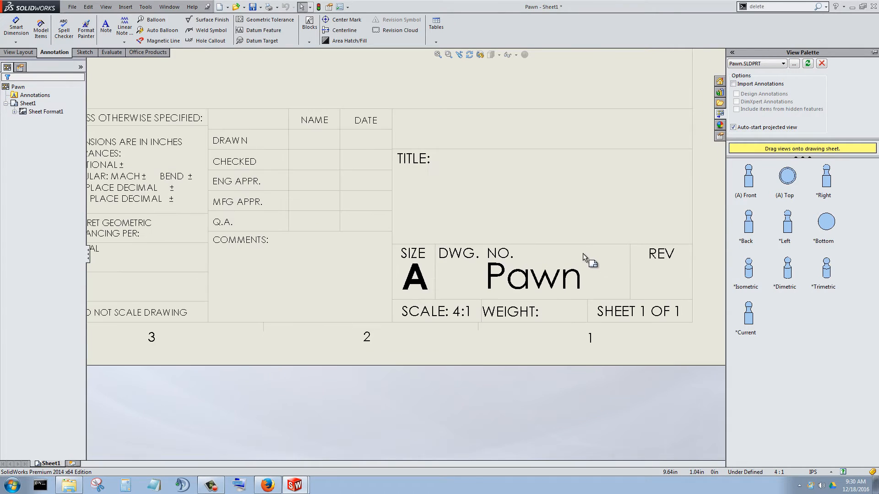
{"action": "scroll", "coordinate": [518, 269], "scroll_direction": "up", "scroll_amount": 3}
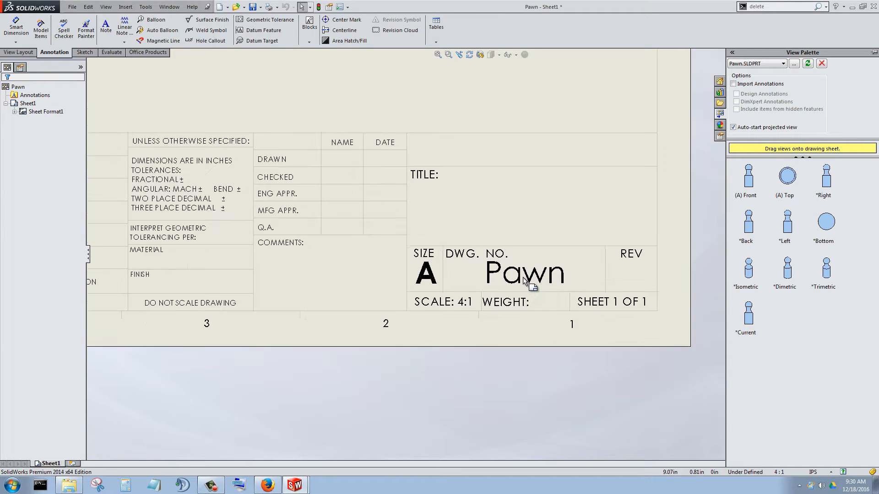
{"action": "scroll", "coordinate": [529, 263], "scroll_direction": "down", "scroll_amount": 1}
{"action": "scroll", "coordinate": [520, 259], "scroll_direction": "down", "scroll_amount": 2}
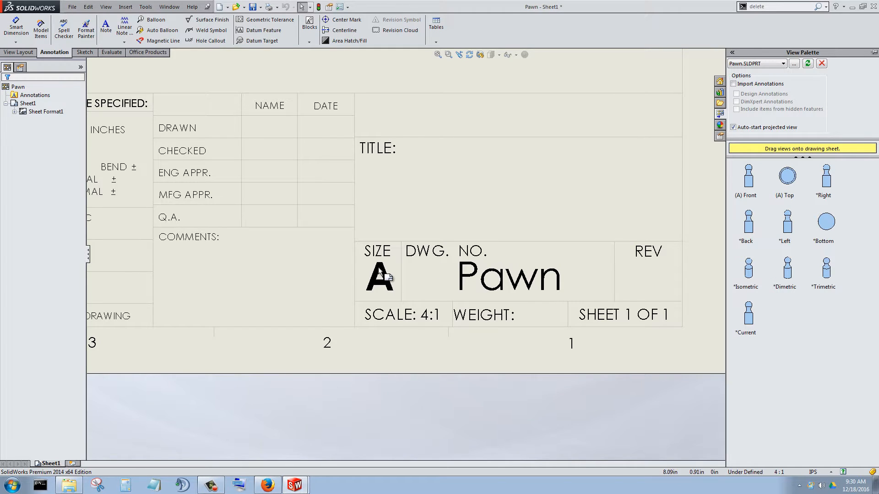
{"action": "scroll", "coordinate": [408, 316], "scroll_direction": "up", "scroll_amount": 2}
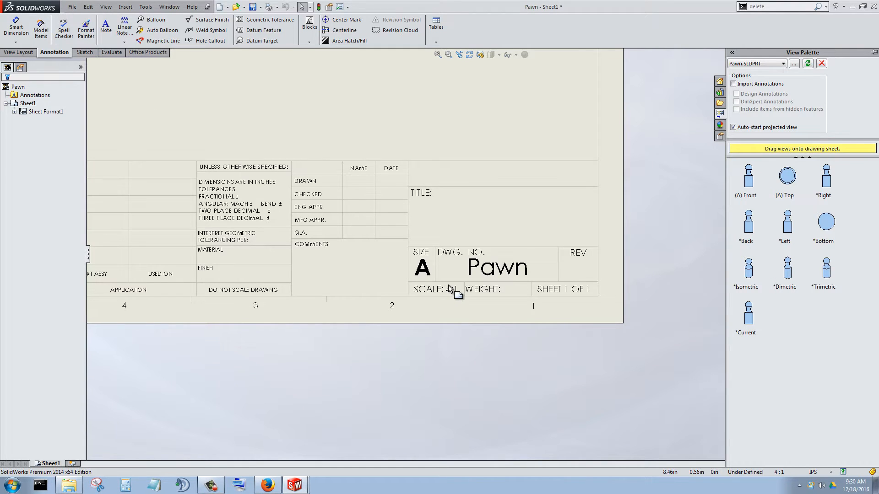
{"action": "scroll", "coordinate": [442, 291], "scroll_direction": "up", "scroll_amount": 3}
{"action": "scroll", "coordinate": [468, 209], "scroll_direction": "down", "scroll_amount": 4}
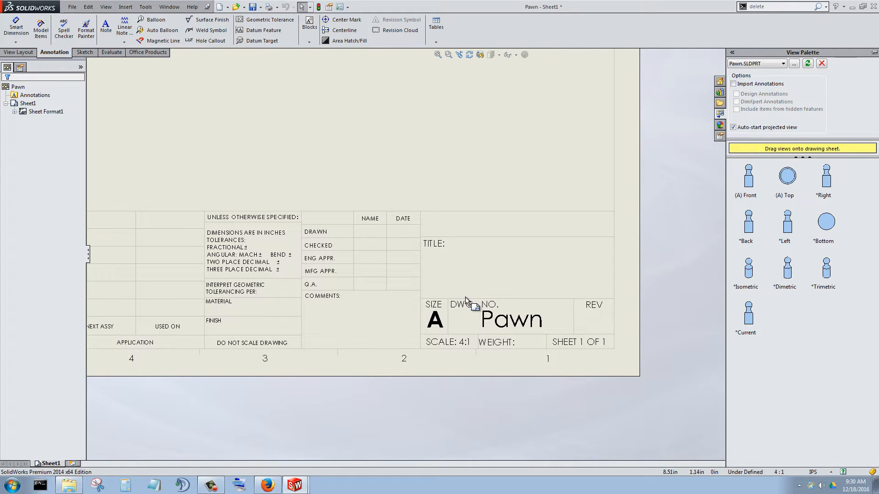
{"action": "scroll", "coordinate": [464, 296], "scroll_direction": "up", "scroll_amount": 4}
{"action": "scroll", "coordinate": [412, 191], "scroll_direction": "down", "scroll_amount": 2}
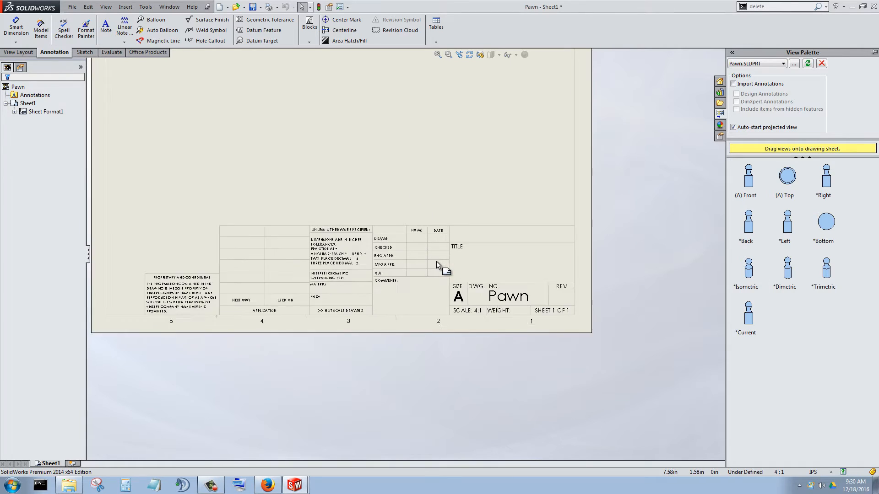
{"action": "scroll", "coordinate": [373, 173], "scroll_direction": "up", "scroll_amount": 3}
{"action": "scroll", "coordinate": [413, 159], "scroll_direction": "down", "scroll_amount": 3}
{"action": "scroll", "coordinate": [413, 155], "scroll_direction": "up", "scroll_amount": 3}
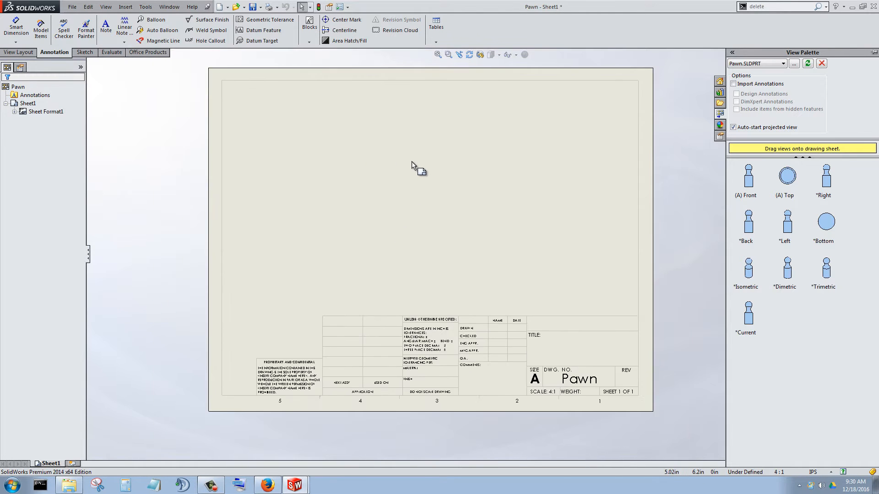
Step: Place the pawn's front view in the upper middle of the sheet and end the command without any projected views
{"action": "mouse_move", "coordinate": [753, 179]}
{"action": "left_mouse_down"}
{"action": "mouse_move", "coordinate": [676, 208]}
{"action": "mouse_move", "coordinate": [433, 207]}
{"action": "mouse_move", "coordinate": [448, 211]}
{"action": "left_mouse_up"}
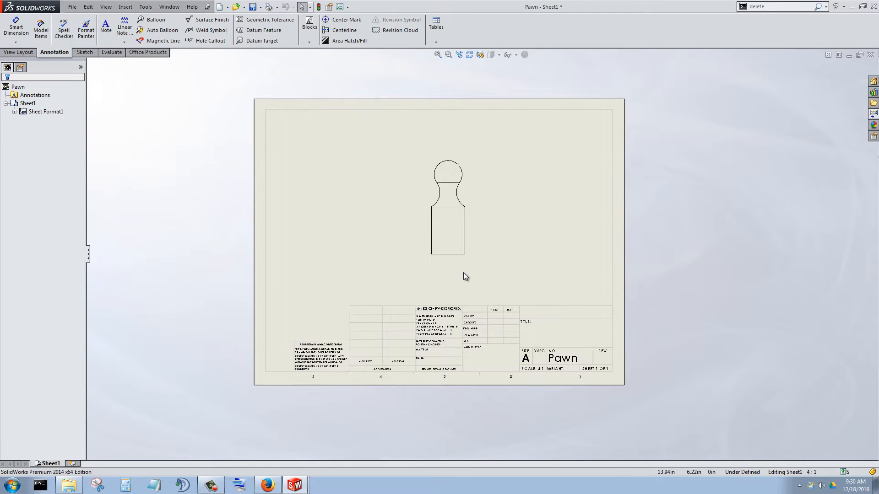
{"action": "scroll", "coordinate": [470, 218], "scroll_direction": "down", "scroll_amount": 2}
{"action": "scroll", "coordinate": [474, 235], "scroll_direction": "up", "scroll_amount": 2}
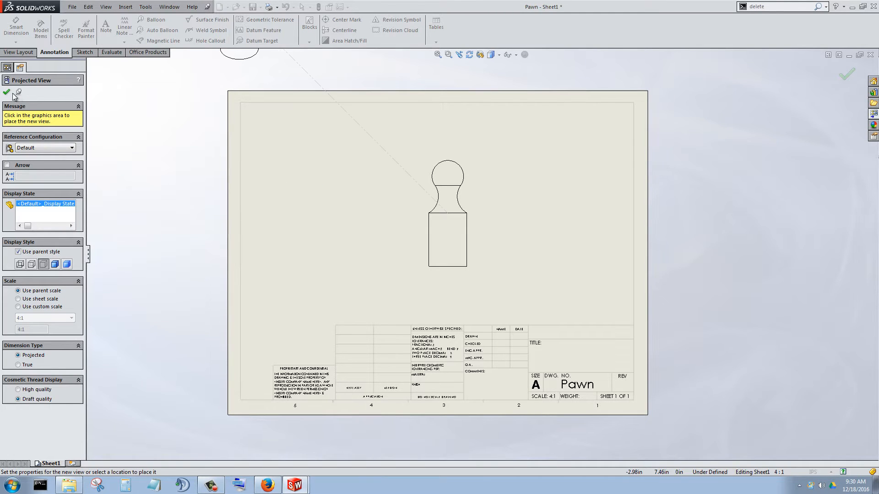
{"action": "scroll", "coordinate": [409, 212], "scroll_direction": "up", "scroll_amount": 1}
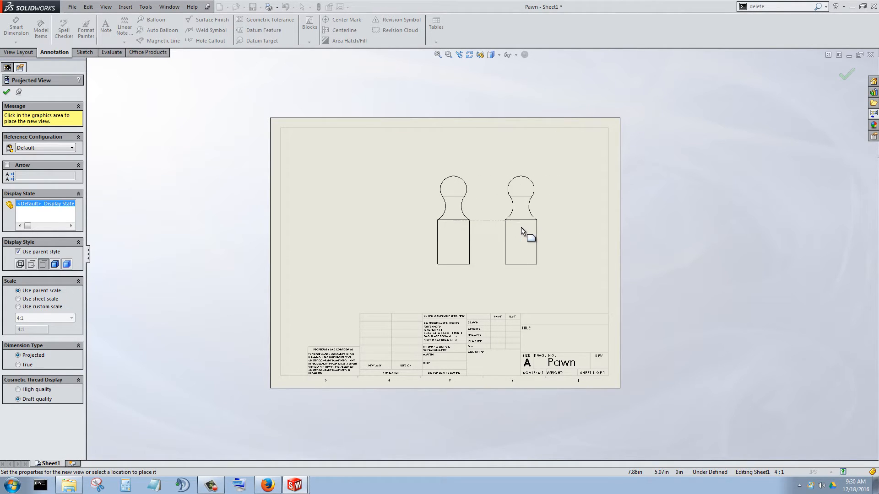
{"action": "left_click", "coordinate": [463, 292]}
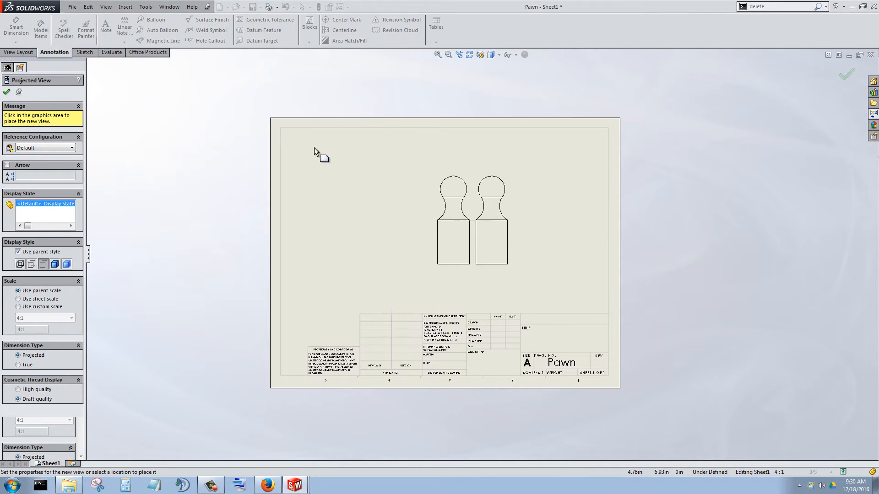
{"action": "left_click", "coordinate": [6, 93]}
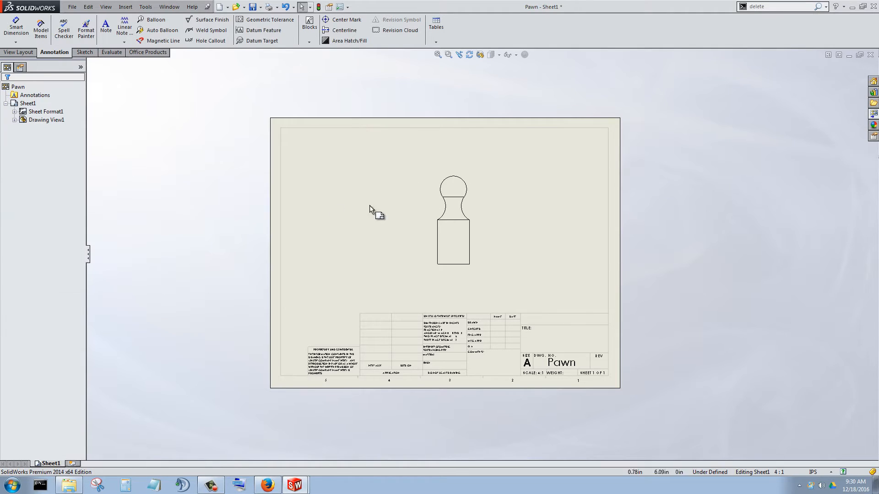
{"action": "left_click", "coordinate": [475, 198]}
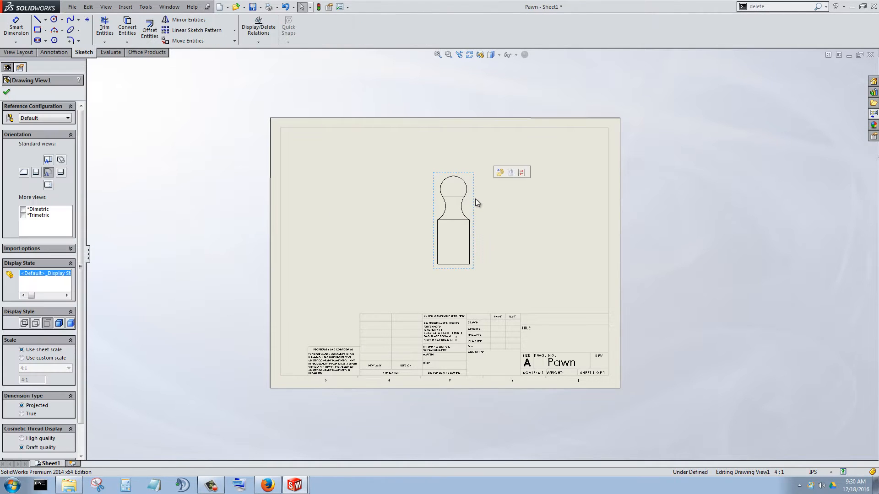
{"action": "left_click", "coordinate": [511, 173]}
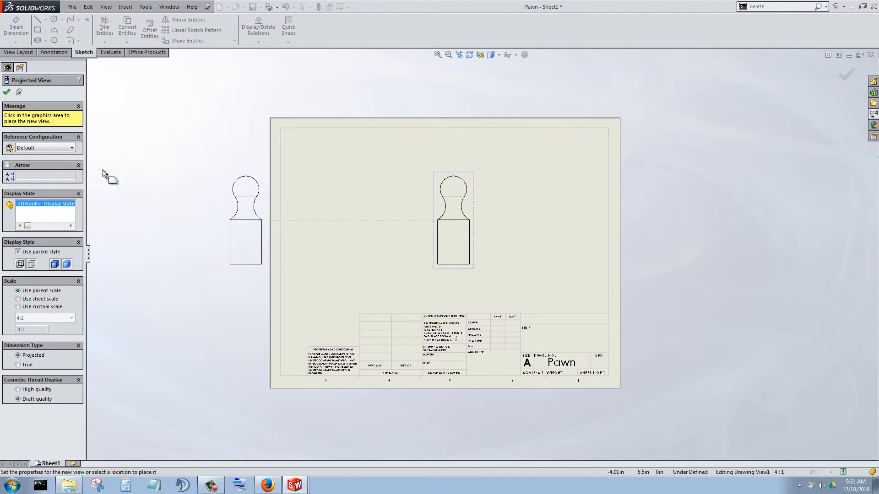
{"action": "left_click", "coordinate": [8, 92]}
Step: Move the pawn's front view down on the sheet, closer to the title block
{"action": "scroll", "coordinate": [425, 241], "scroll_direction": "down", "scroll_amount": 2}
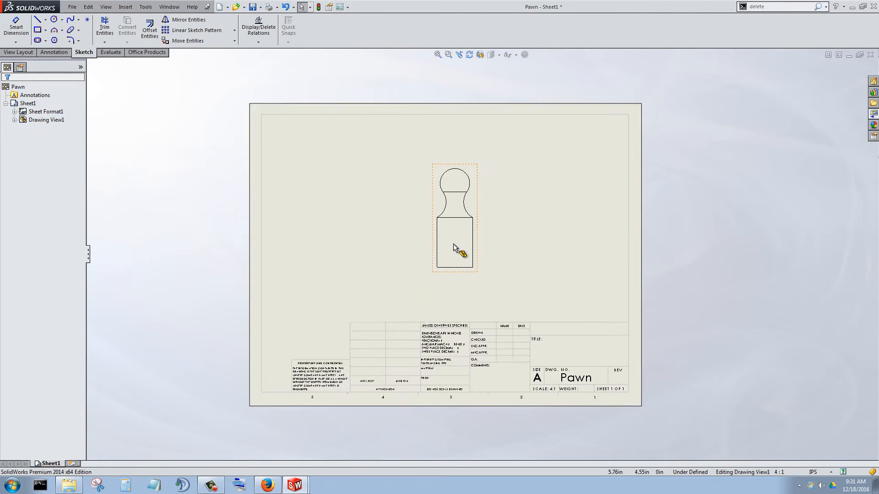
{"action": "left_click_drag", "start_coordinate": [465, 278], "coordinate": [462, 304]}
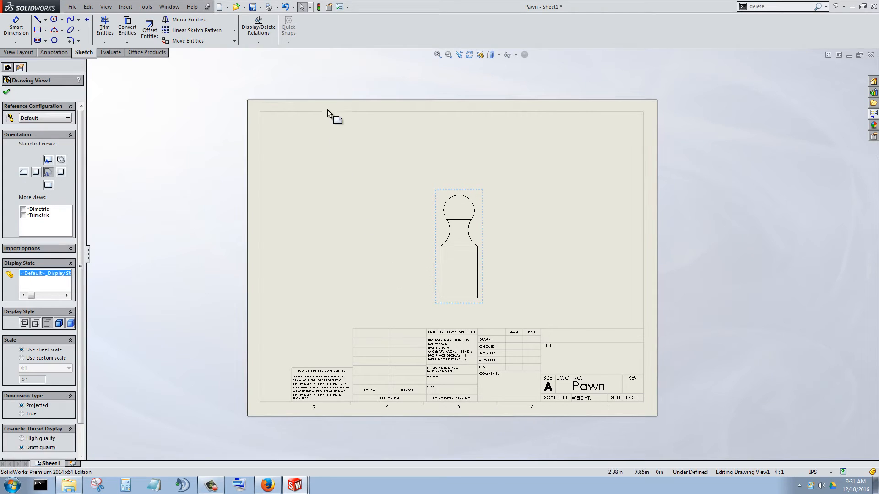
Step: Set the drawing's basic length units to three decimal places (.123) in the document properties
{"action": "left_click", "coordinate": [348, 7]}
{"action": "left_click", "coordinate": [362, 18]}
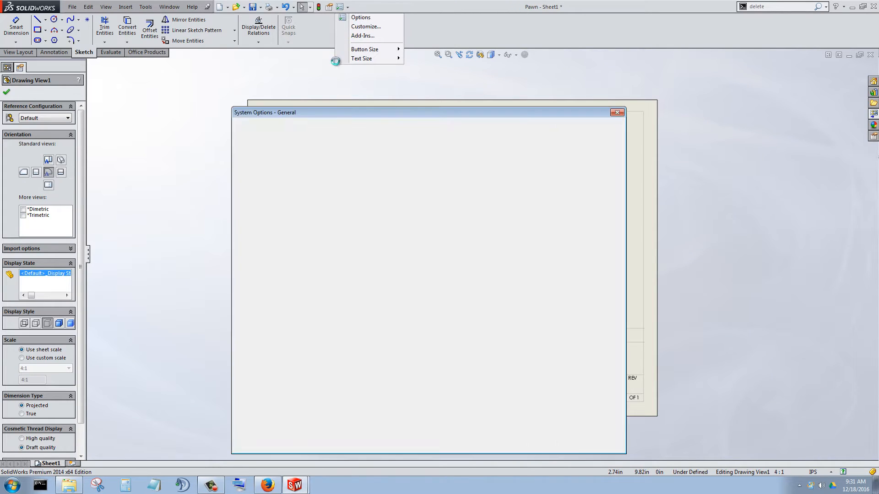
{"action": "left_click", "coordinate": [319, 128]}
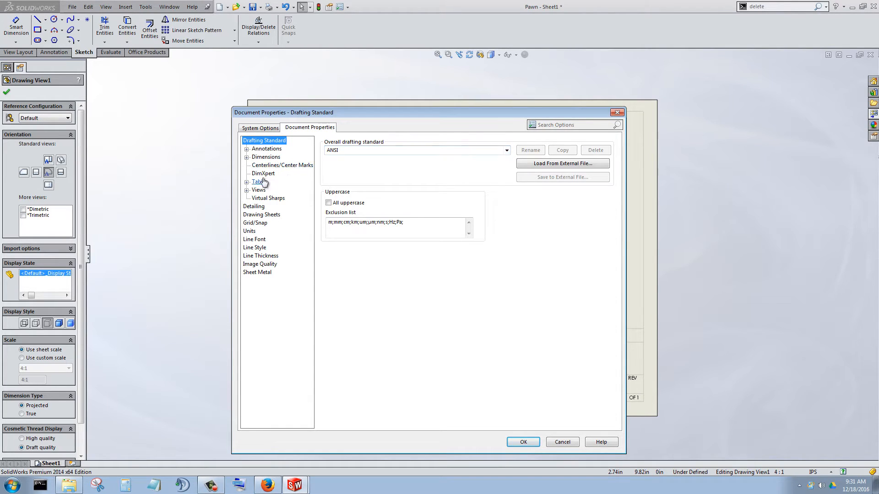
{"action": "left_click", "coordinate": [251, 231]}
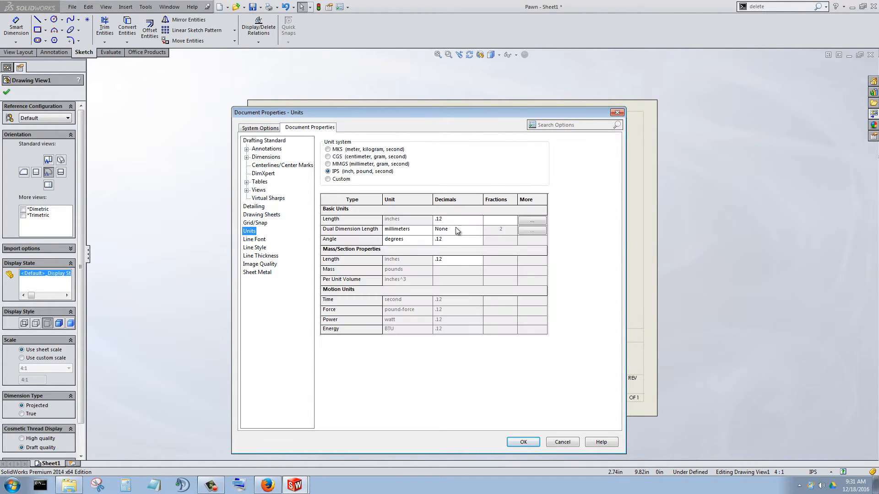
{"action": "left_click", "coordinate": [478, 219]}
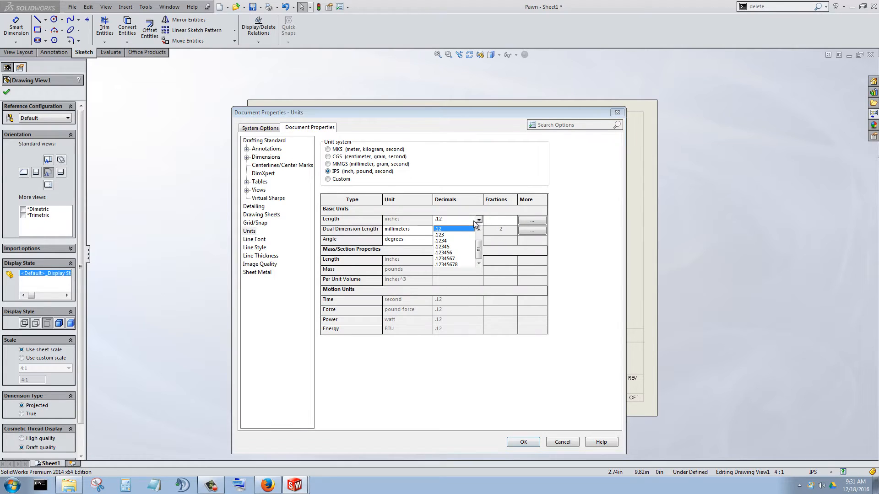
{"action": "left_click", "coordinate": [442, 235]}
{"action": "left_click", "coordinate": [261, 129]}
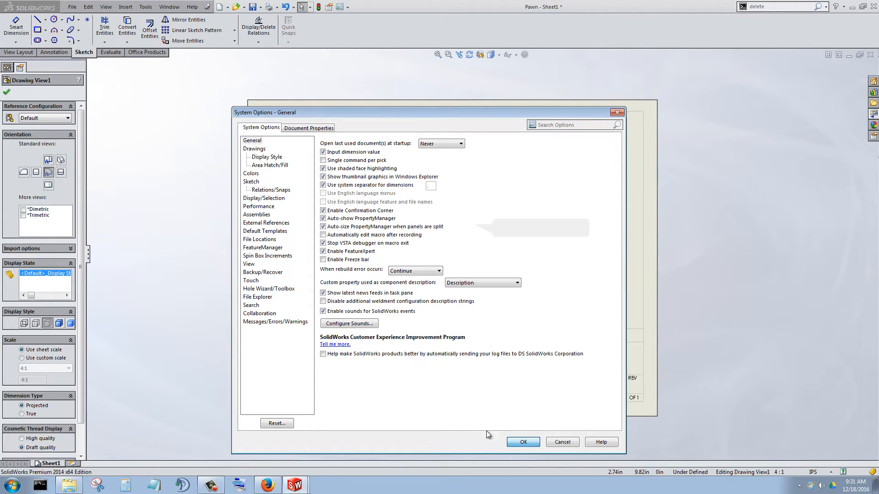
{"action": "left_click", "coordinate": [523, 441]}
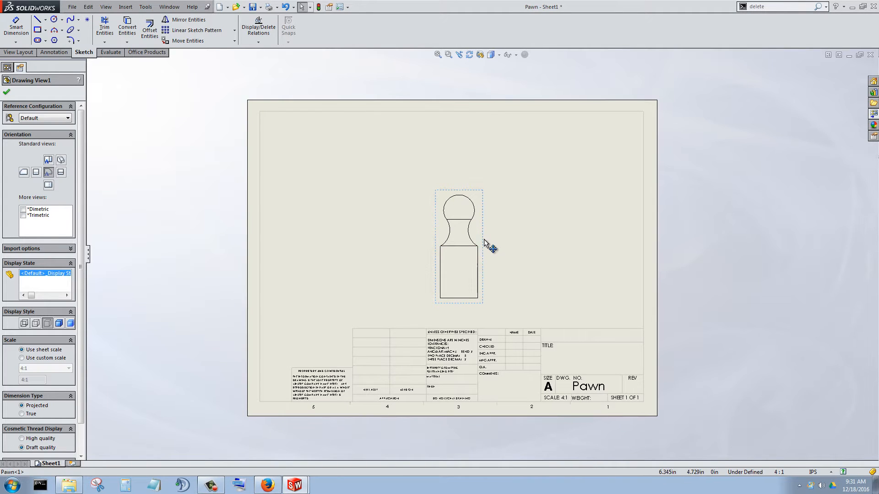
{"action": "scroll", "coordinate": [557, 374], "scroll_direction": "down", "scroll_amount": 2}
{"action": "scroll", "coordinate": [557, 373], "scroll_direction": "down", "scroll_amount": 1}
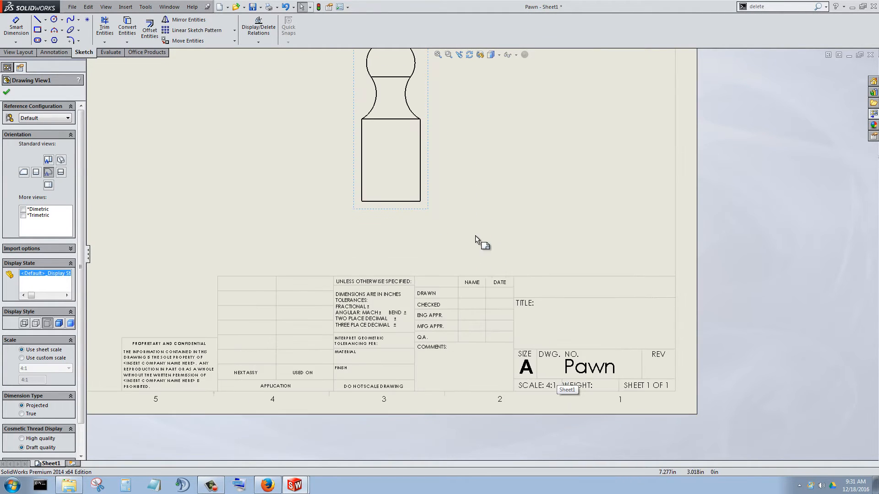
{"action": "scroll", "coordinate": [475, 235], "scroll_direction": "up", "scroll_amount": 4}
{"action": "scroll", "coordinate": [458, 150], "scroll_direction": "down", "scroll_amount": 3}
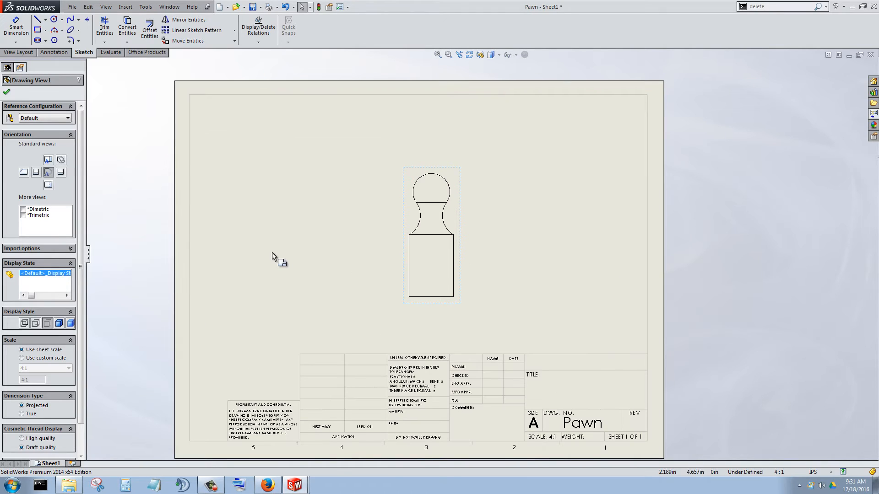
{"action": "scroll", "coordinate": [457, 308], "scroll_direction": "up", "scroll_amount": 2}
{"action": "scroll", "coordinate": [468, 253], "scroll_direction": "down", "scroll_amount": 1}
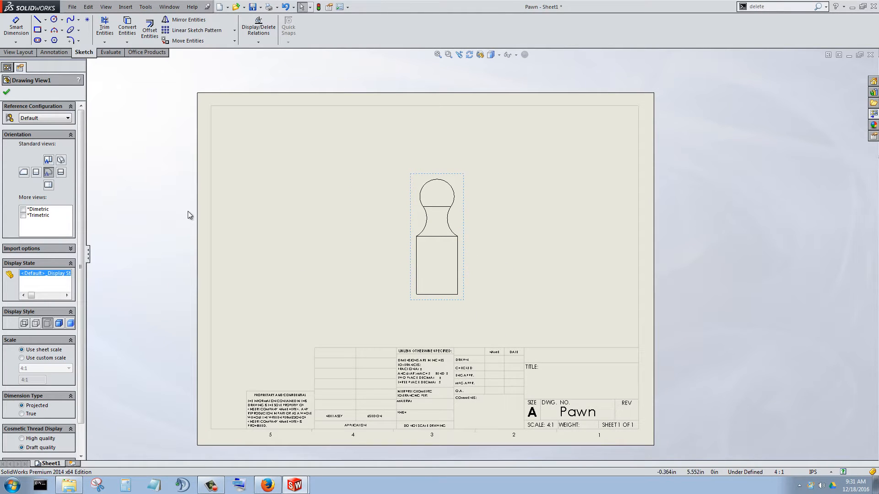
{"action": "left_click", "coordinate": [8, 93]}
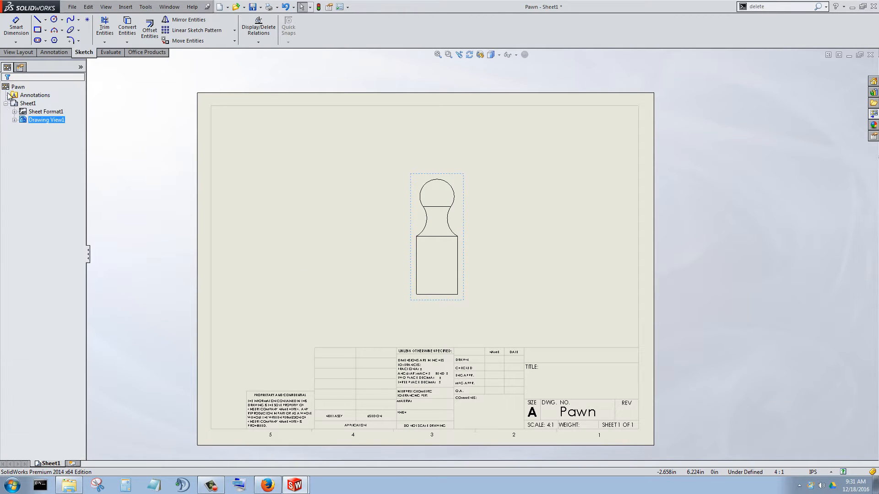
{"action": "right_click", "coordinate": [42, 113]}
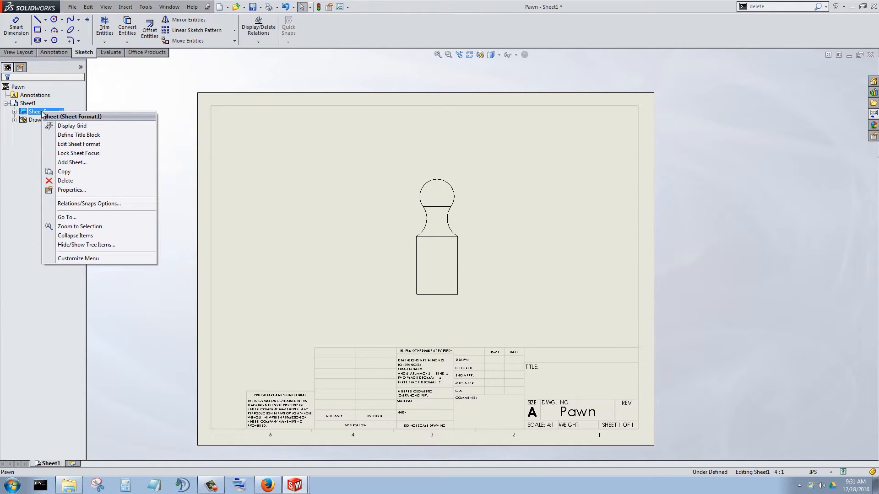
{"action": "left_click", "coordinate": [27, 131]}
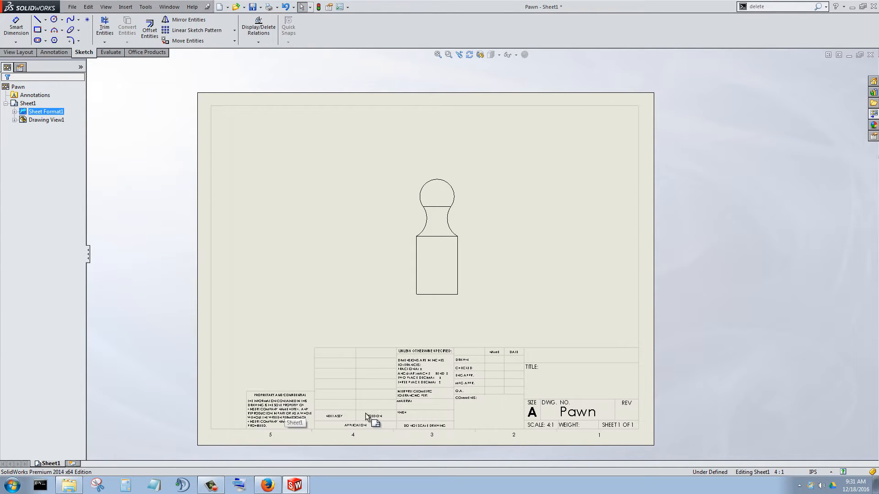
{"action": "double_click", "coordinate": [336, 397]}
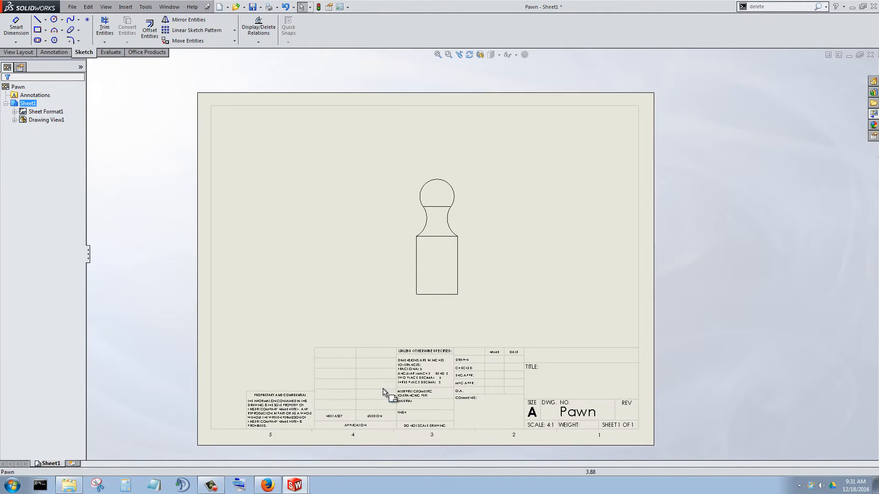
{"action": "left_click", "coordinate": [412, 268]}
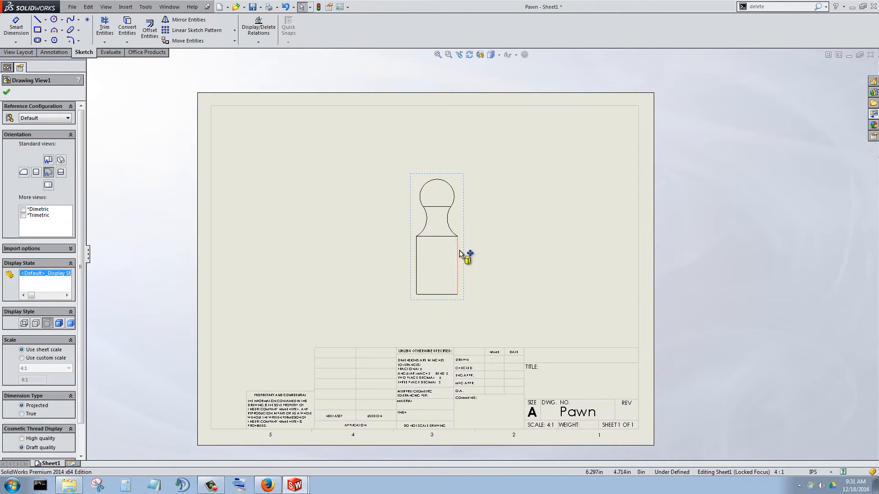
Step: In the sheet properties, choose the A (ANSI) Landscape format and set the sheet scale to 1:1
{"action": "left_click", "coordinate": [7, 92]}
{"action": "right_click", "coordinate": [38, 115]}
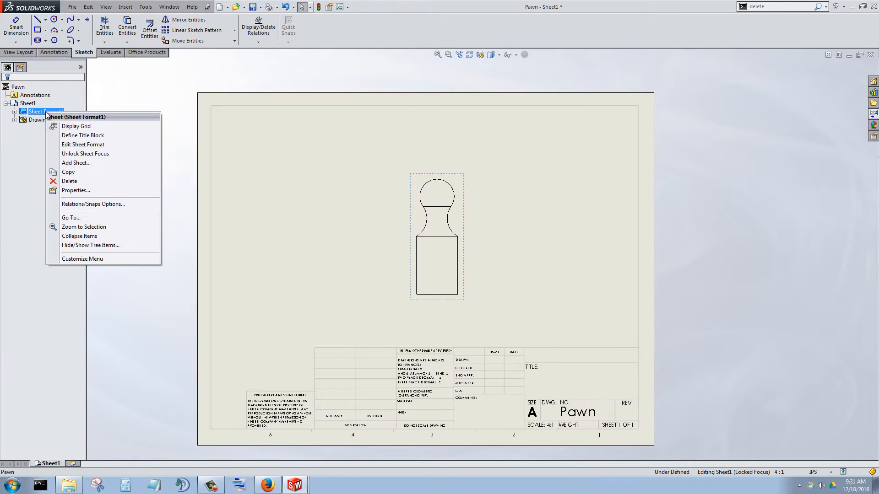
{"action": "left_click", "coordinate": [73, 190]}
{"action": "mouse_move", "coordinate": [110, 9]}
{"action": "left_mouse_down"}
{"action": "mouse_move", "coordinate": [444, 166]}
{"action": "mouse_move", "coordinate": [414, 171]}
{"action": "mouse_move", "coordinate": [426, 137]}
{"action": "mouse_move", "coordinate": [616, 144]}
{"action": "left_mouse_up"}
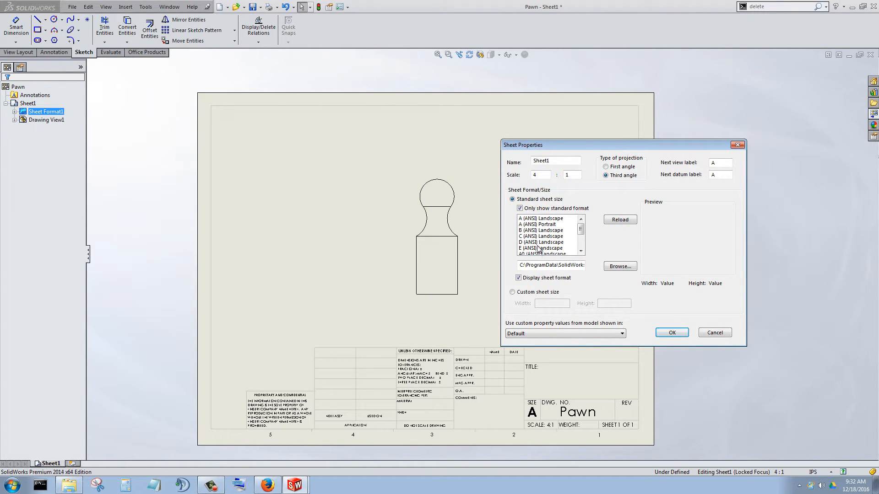
{"action": "left_click", "coordinate": [540, 225]}
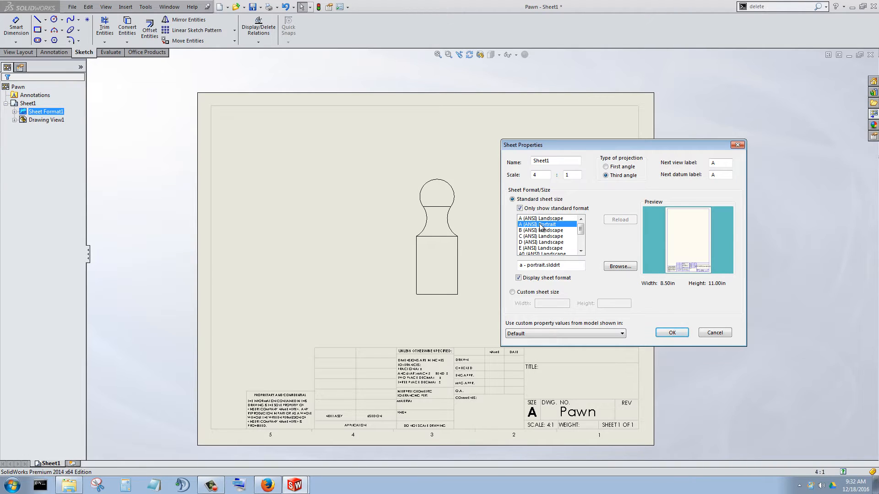
{"action": "left_click", "coordinate": [538, 219]}
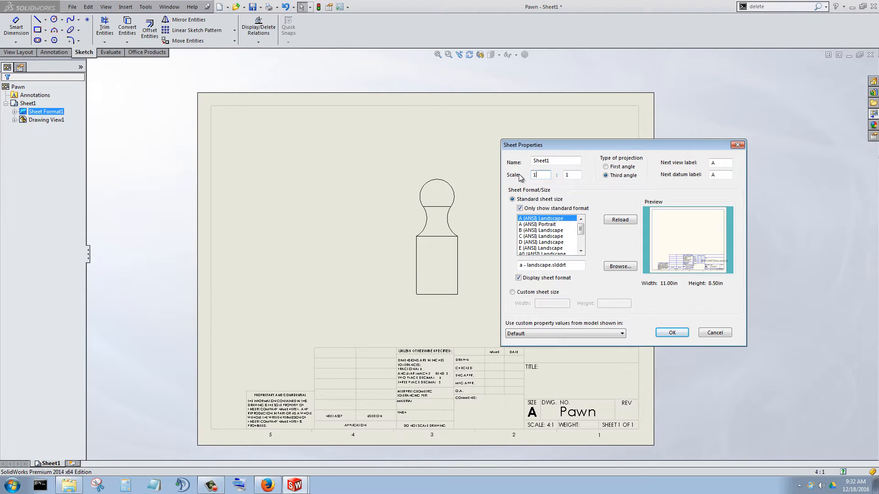
{"action": "left_click", "coordinate": [671, 332]}
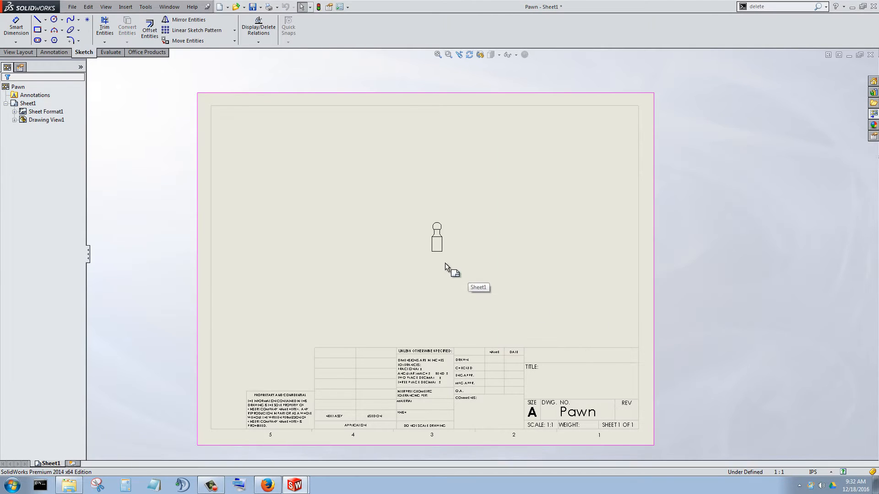
Step: Move the pawn's front view just above the title field and place a circular detail view of the whole pawn in mid-sheet
{"action": "mouse_move", "coordinate": [443, 257]}
{"action": "left_mouse_down"}
{"action": "mouse_move", "coordinate": [437, 296]}
{"action": "mouse_move", "coordinate": [440, 246]}
{"action": "mouse_move", "coordinate": [430, 268]}
{"action": "left_mouse_up"}
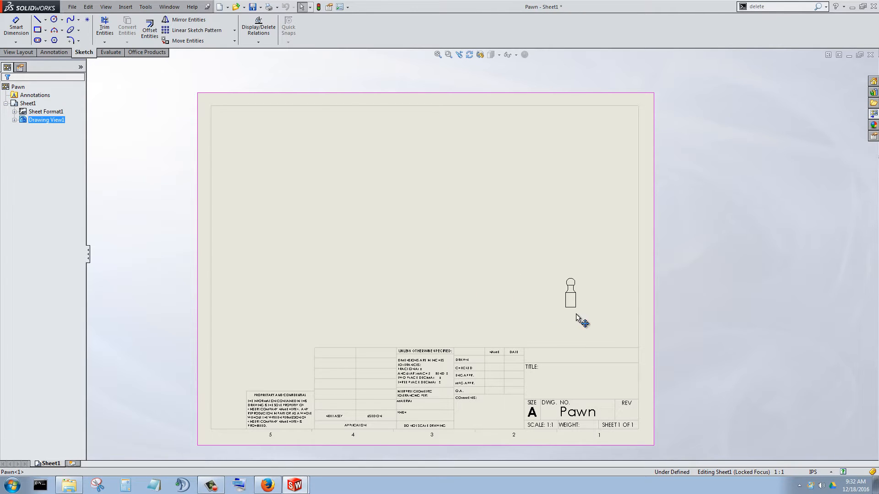
{"action": "left_click_drag", "start_coordinate": [575, 314], "coordinate": [597, 318]}
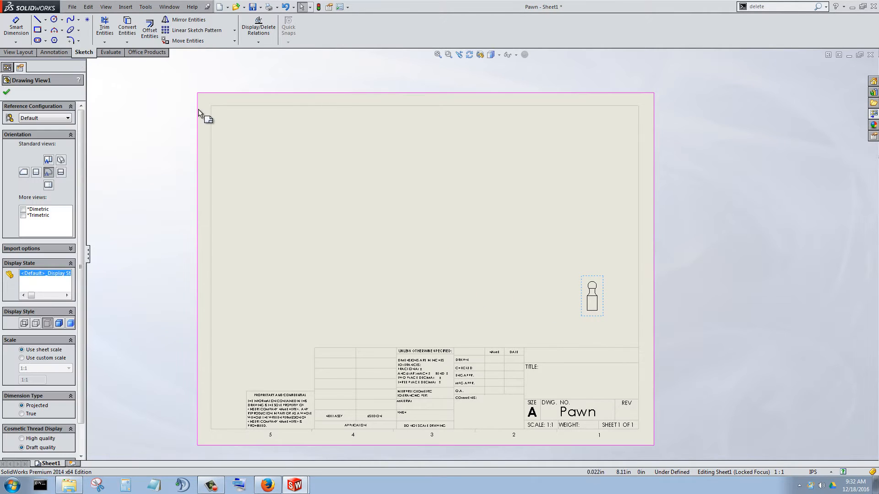
{"action": "left_click", "coordinate": [21, 52]}
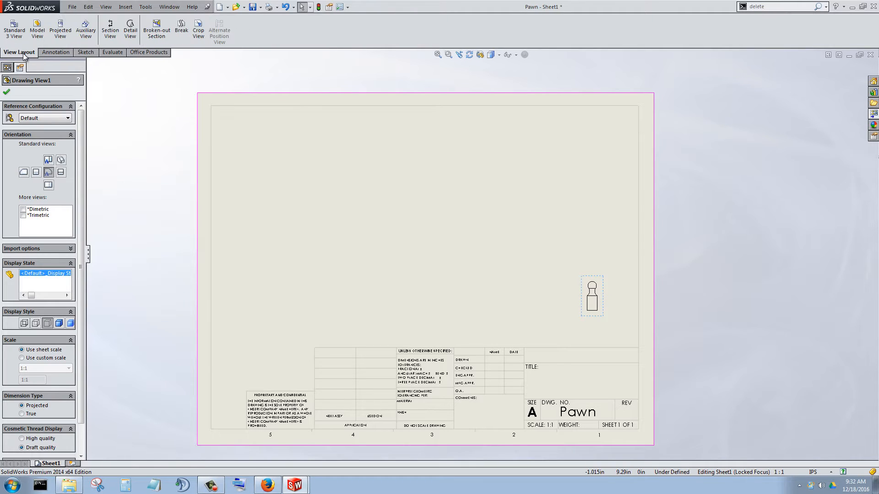
{"action": "left_click", "coordinate": [130, 30]}
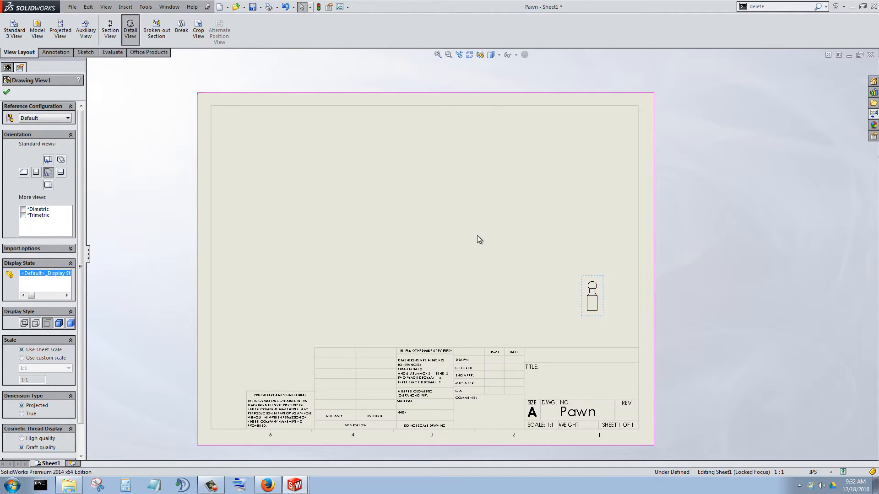
{"action": "left_click", "coordinate": [593, 296]}
{"action": "left_click", "coordinate": [597, 324]}
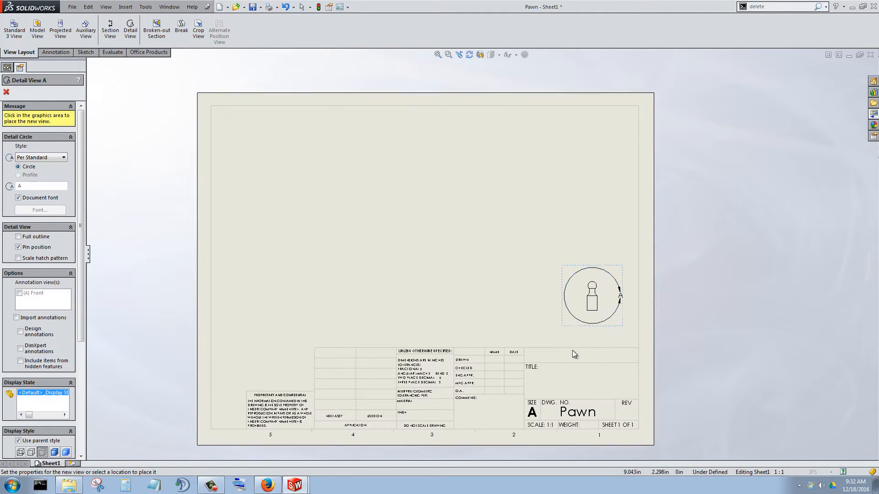
{"action": "left_click", "coordinate": [429, 225]}
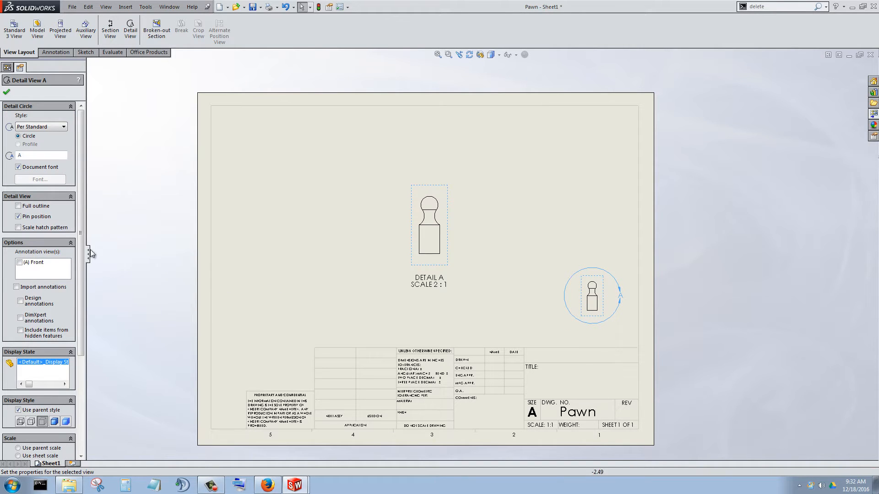
Step: Set the detail view's custom scale to 4:1 and shift the view slightly toward the title block
{"action": "left_click_drag", "start_coordinate": [80, 229], "coordinate": [80, 339]}
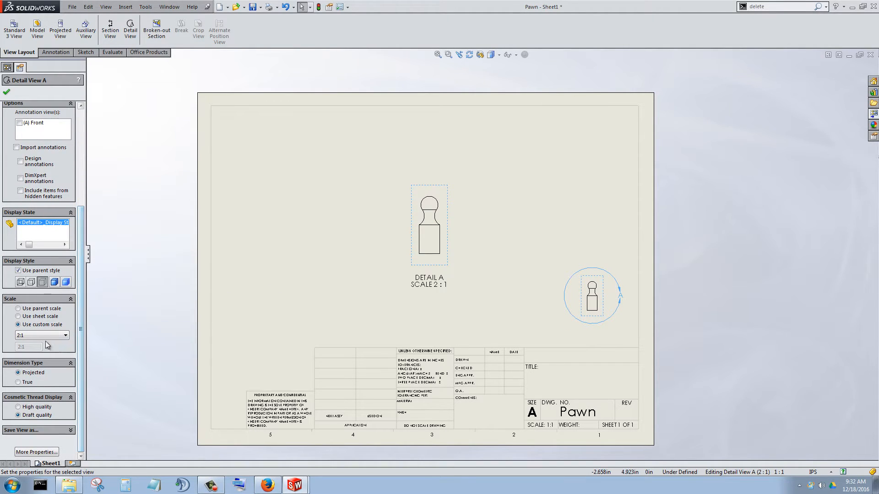
{"action": "left_click", "coordinate": [29, 334]}
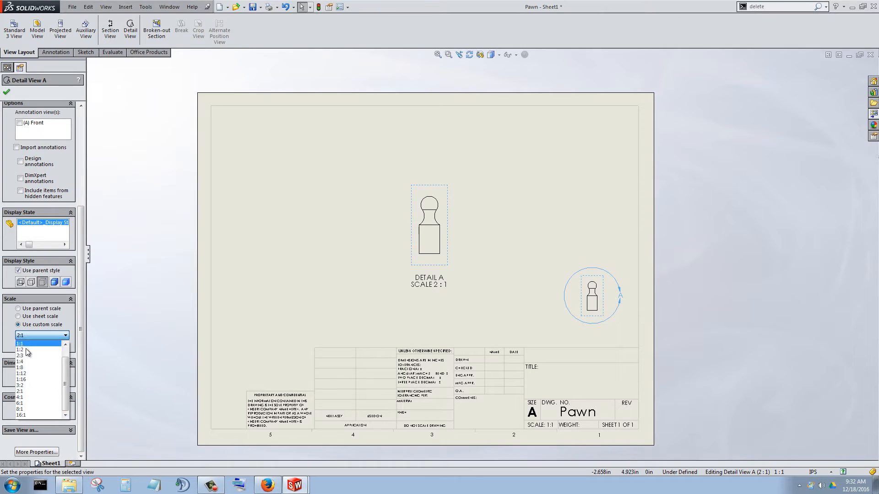
{"action": "left_click", "coordinate": [29, 397]}
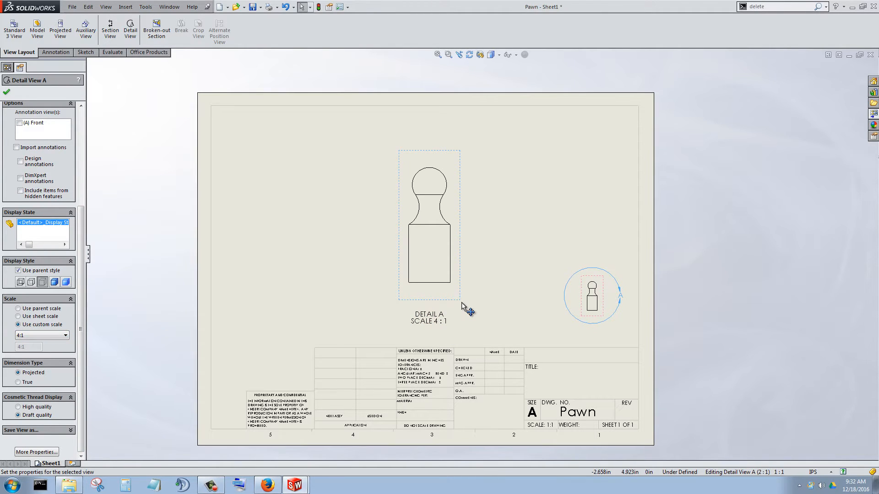
{"action": "left_click_drag", "start_coordinate": [462, 300], "coordinate": [470, 307]}
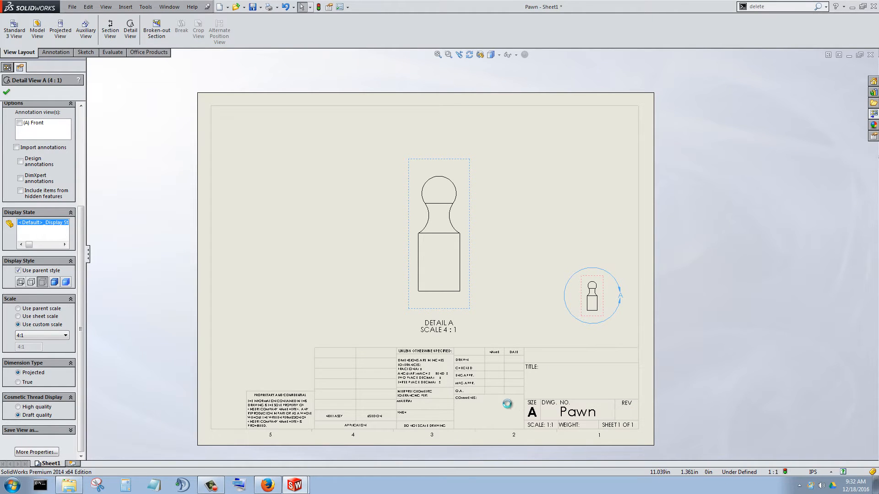
Step: Close the detail view's properties and open the sheet format for editing
{"action": "scroll", "coordinate": [456, 401], "scroll_direction": "down", "scroll_amount": 3}
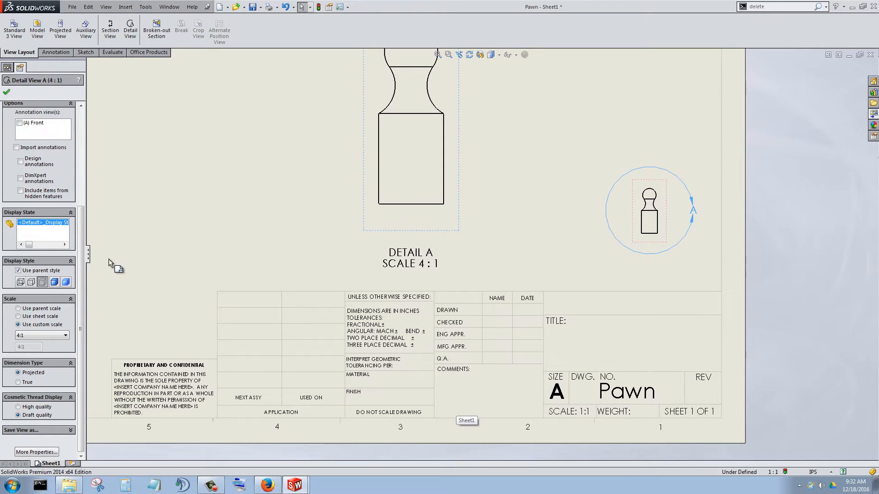
{"action": "left_click", "coordinate": [7, 92]}
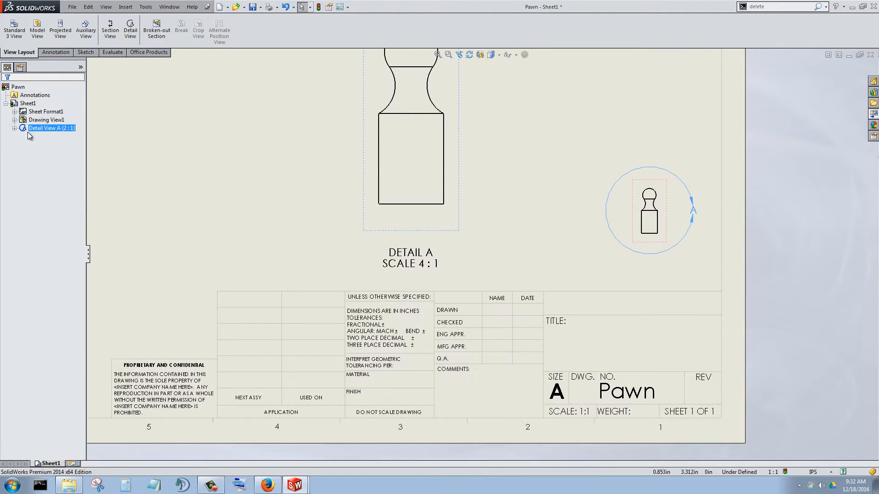
{"action": "left_click", "coordinate": [39, 112], "text": "ctrl"}
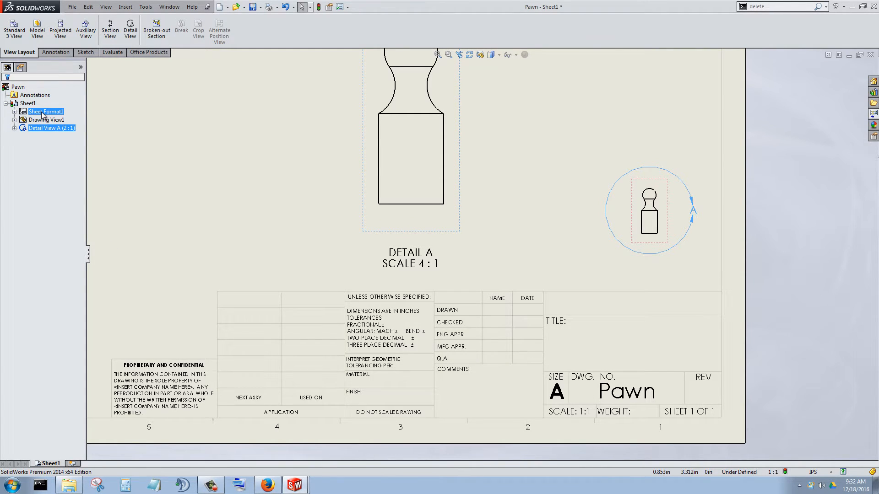
{"action": "double_click", "coordinate": [43, 112]}
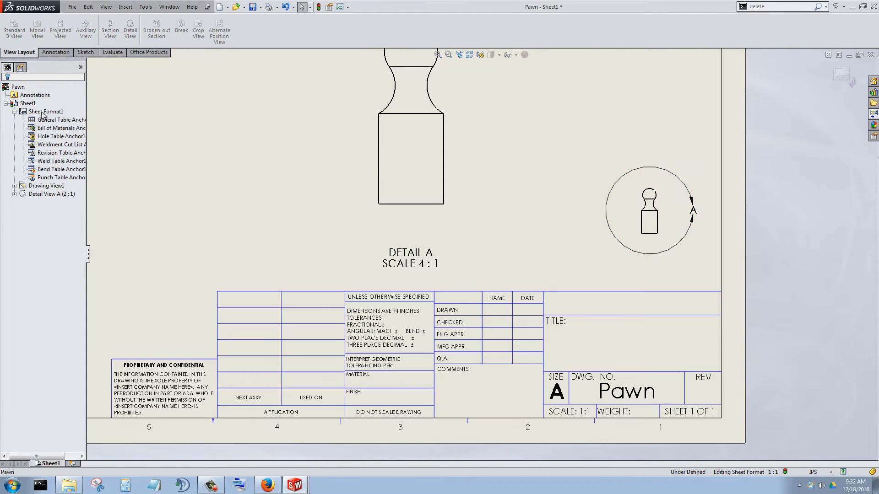
Step: Delete the title block's application table, tolerance, approval and comment sections between the proprietary note and the title area
{"action": "left_click", "coordinate": [314, 293]}
{"action": "left_click", "coordinate": [275, 307]}
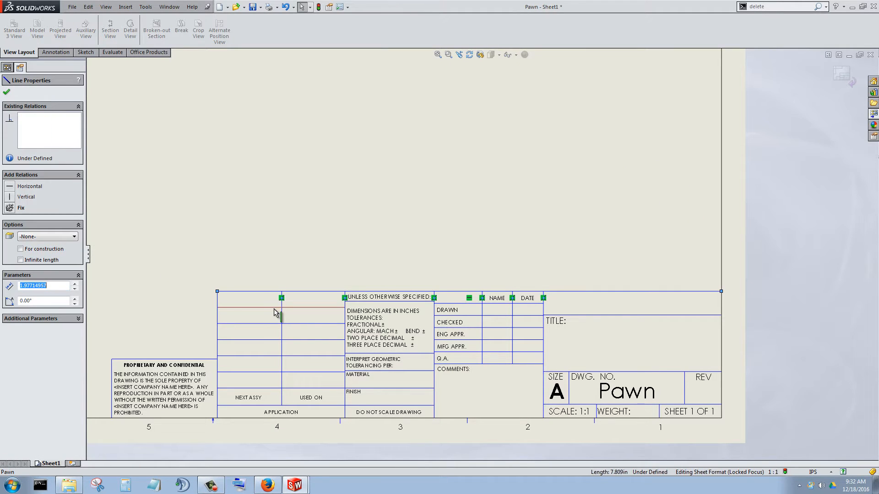
{"action": "left_click", "coordinate": [309, 325]}
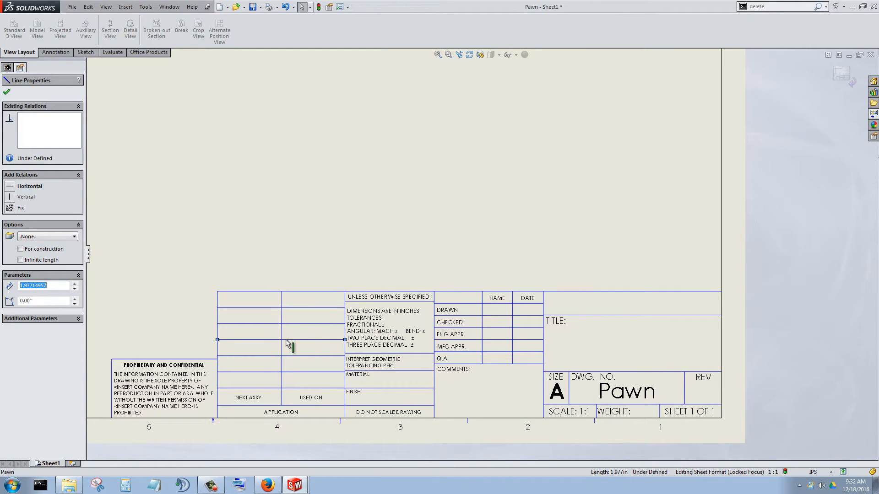
{"action": "left_click", "coordinate": [266, 358]}
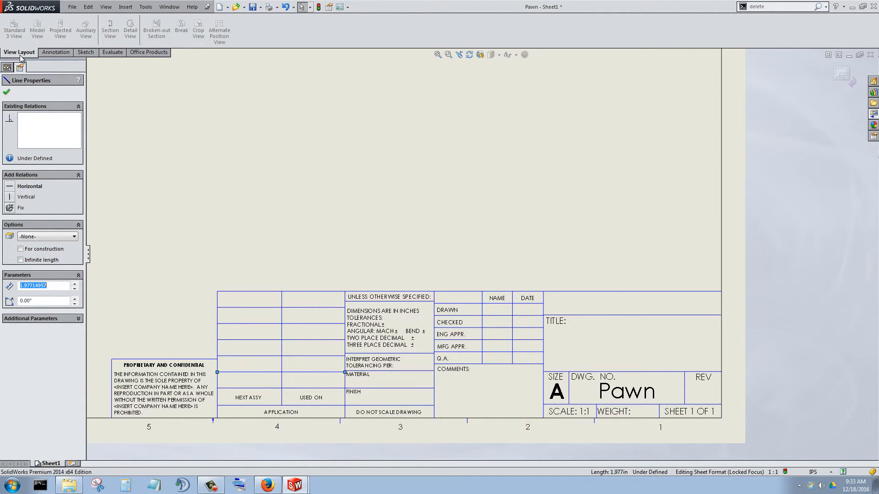
{"action": "left_click", "coordinate": [83, 53]}
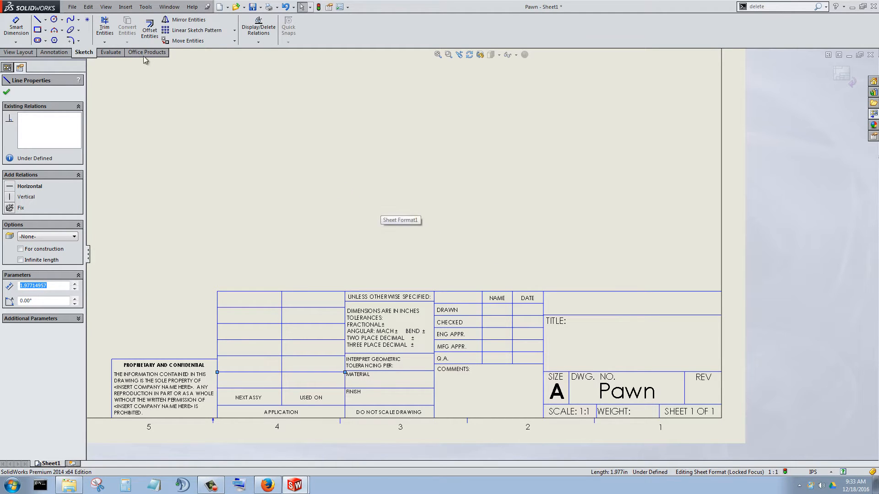
{"action": "mouse_move", "coordinate": [532, 263]}
{"action": "left_mouse_down"}
{"action": "mouse_move", "coordinate": [513, 289]}
{"action": "mouse_move", "coordinate": [401, 362]}
{"action": "mouse_move", "coordinate": [325, 389]}
{"action": "mouse_move", "coordinate": [261, 389]}
{"action": "mouse_move", "coordinate": [125, 415]}
{"action": "mouse_move", "coordinate": [218, 401]}
{"action": "mouse_move", "coordinate": [223, 413]}
{"action": "left_mouse_up"}
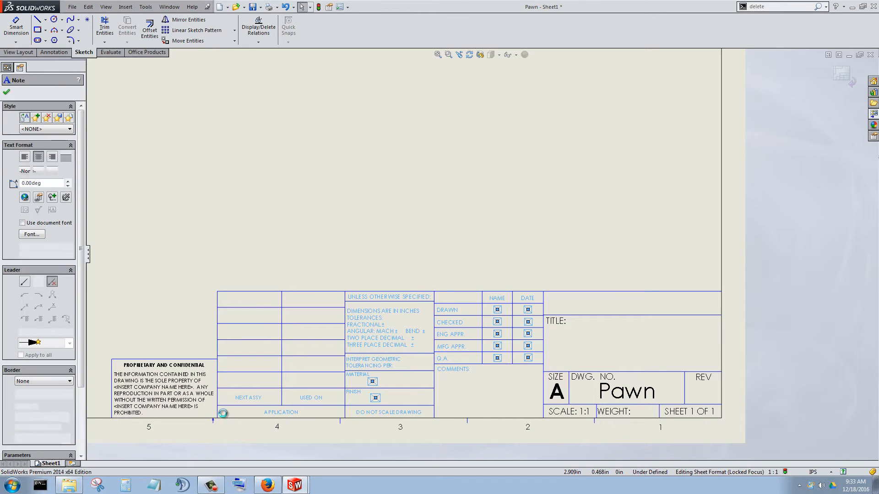
{"action": "key", "text": "Delete"}
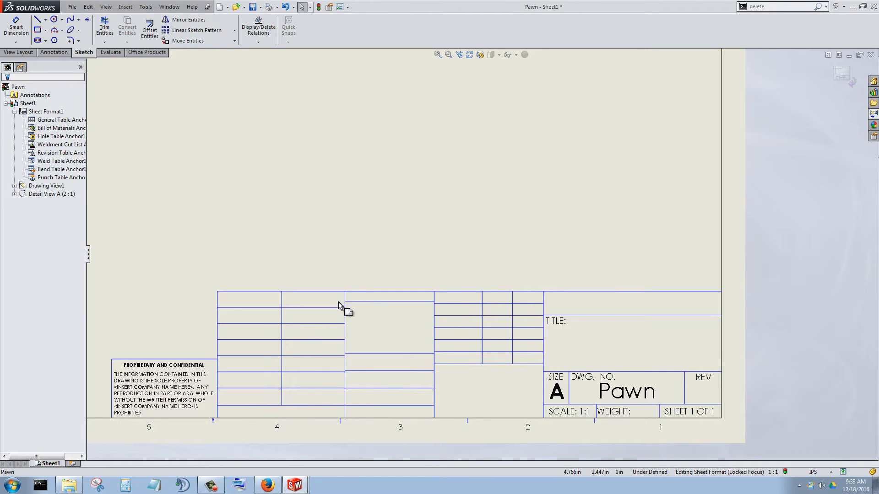
Step: Delete the remaining table grid lines beside the title area and the vertical line closing the proprietary note's box
{"action": "scroll", "coordinate": [343, 312], "scroll_direction": "up", "scroll_amount": 3}
{"action": "scroll", "coordinate": [389, 321], "scroll_direction": "down", "scroll_amount": 3}
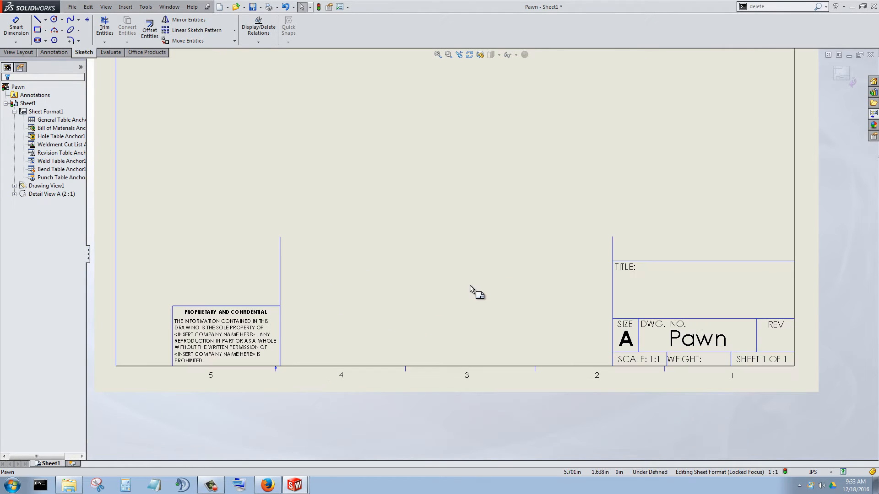
{"action": "left_click", "coordinate": [279, 287]}
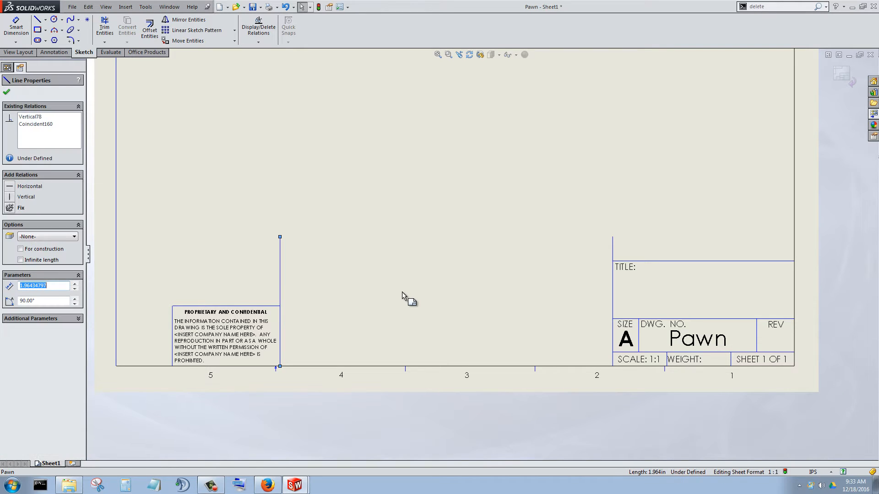
{"action": "key", "text": "Delete"}
Step: Shift the proprietary note's heading and body text across the sheet to sit beside the title area
{"action": "left_click_drag", "start_coordinate": [359, 263], "coordinate": [150, 359]}
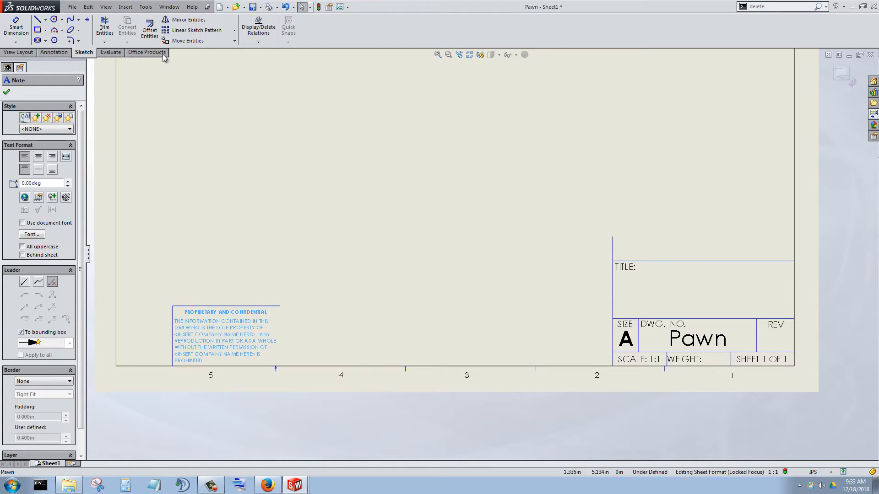
{"action": "left_click_drag", "start_coordinate": [218, 343], "coordinate": [536, 340]}
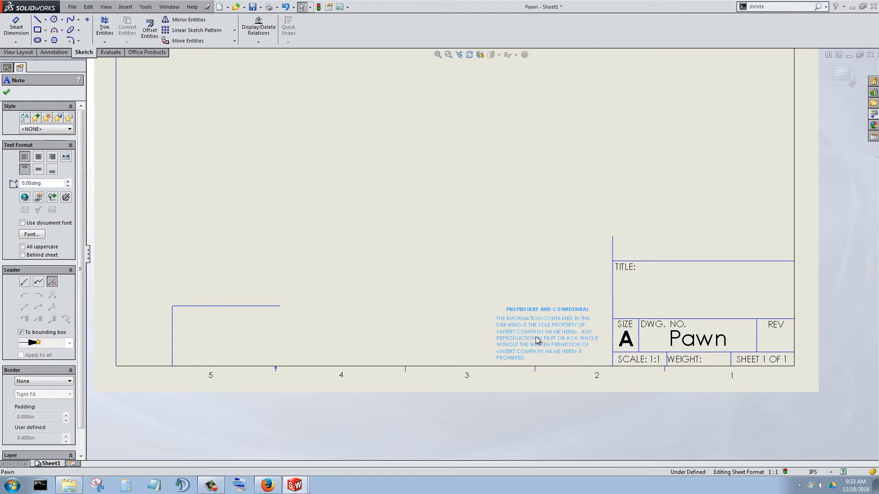
{"action": "left_click_drag", "start_coordinate": [537, 340], "coordinate": [537, 341]}
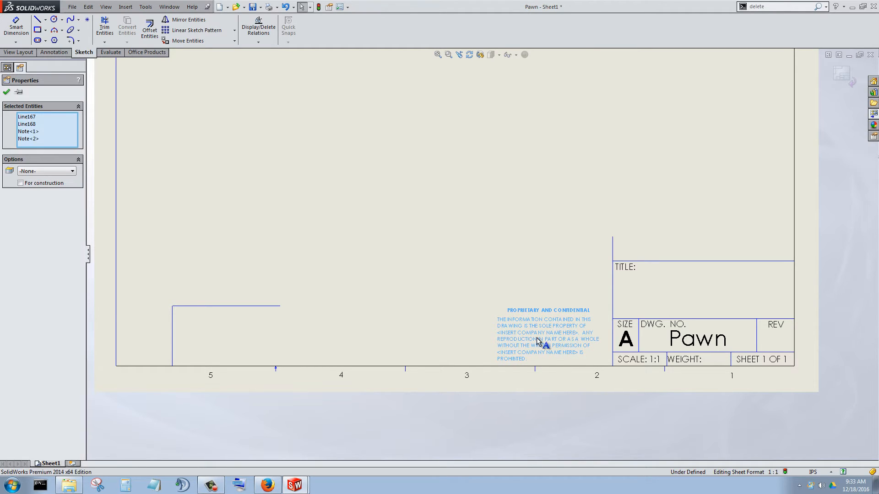
Step: Move the note's two border lines with the Move tool from their free corner onto the title area's vertical line
{"action": "left_click", "coordinate": [171, 329]}
{"action": "left_click", "coordinate": [187, 41]}
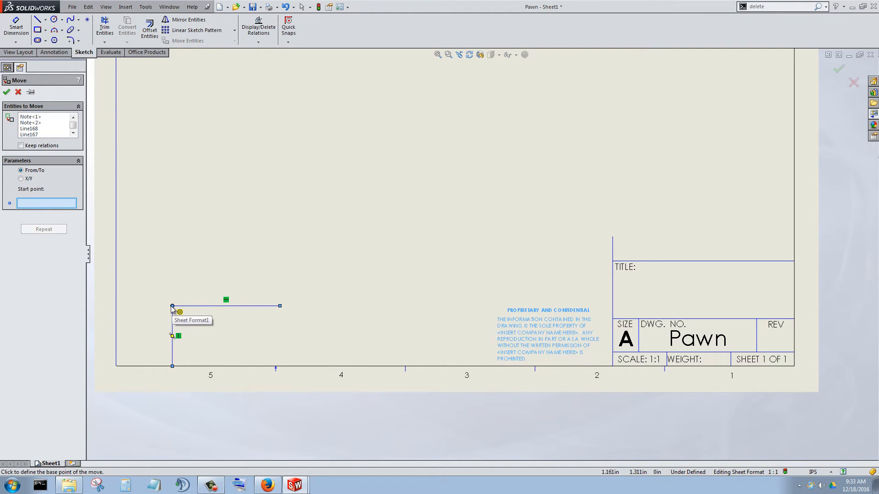
{"action": "left_click", "coordinate": [280, 305]}
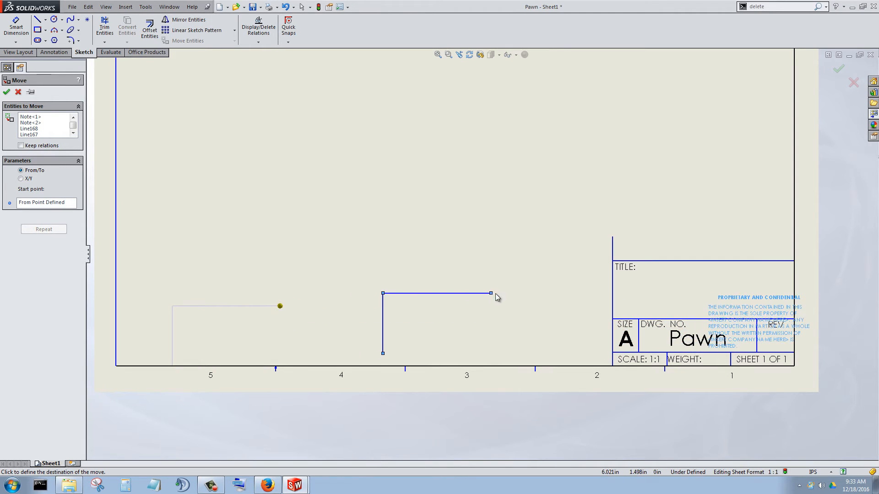
{"action": "left_click", "coordinate": [612, 305]}
{"action": "scroll", "coordinate": [710, 355], "scroll_direction": "up", "scroll_amount": 2}
{"action": "scroll", "coordinate": [572, 300], "scroll_direction": "up", "scroll_amount": 2}
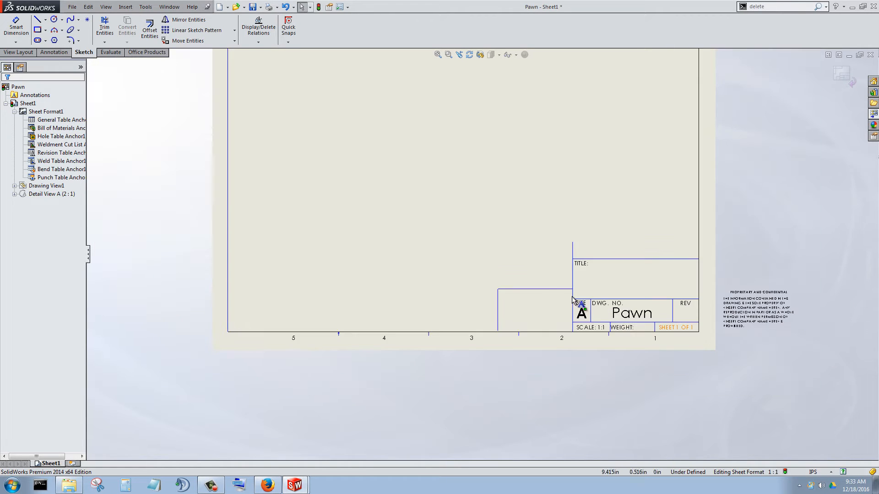
Step: Delete the two border lines left from the proprietary note's box beside the title area
{"action": "scroll", "coordinate": [572, 300], "scroll_direction": "down", "scroll_amount": 4}
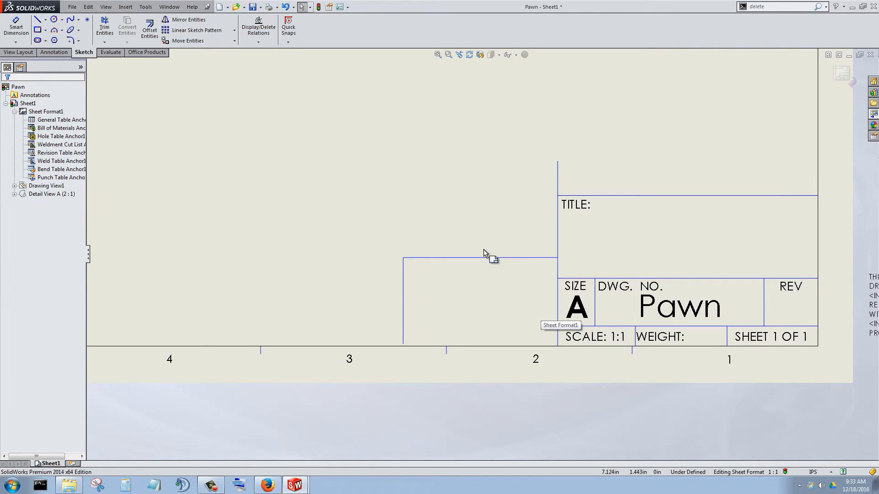
{"action": "left_click", "coordinate": [476, 258]}
{"action": "key", "text": "Delete"}
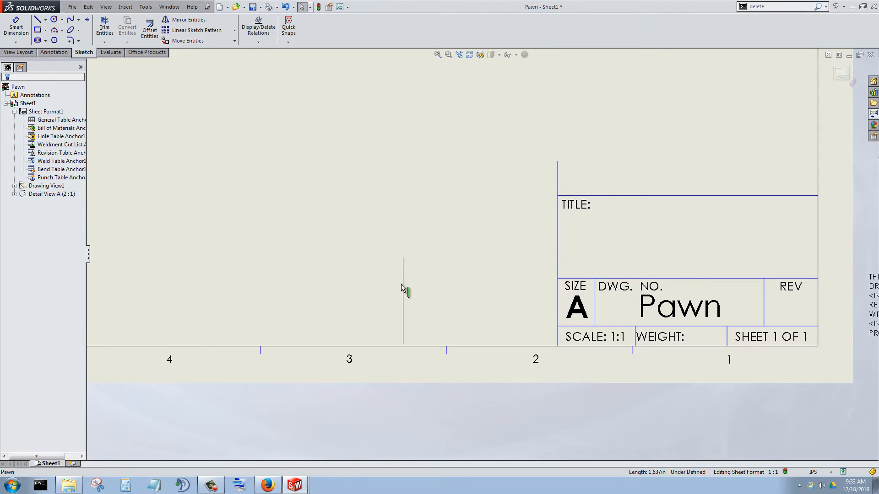
Step: Bring the proprietary note's body and heading from outside the sheet back beside the title area
{"action": "scroll", "coordinate": [483, 304], "scroll_direction": "up", "scroll_amount": 2}
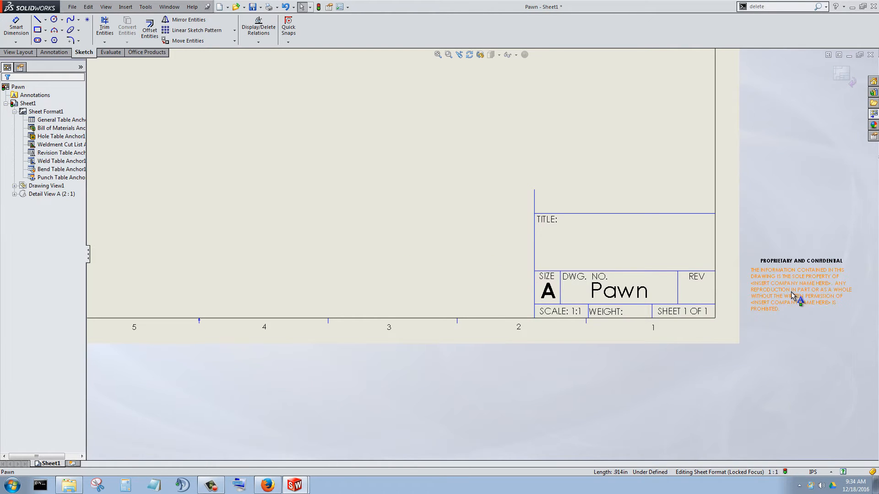
{"action": "left_click_drag", "start_coordinate": [792, 295], "coordinate": [468, 296]}
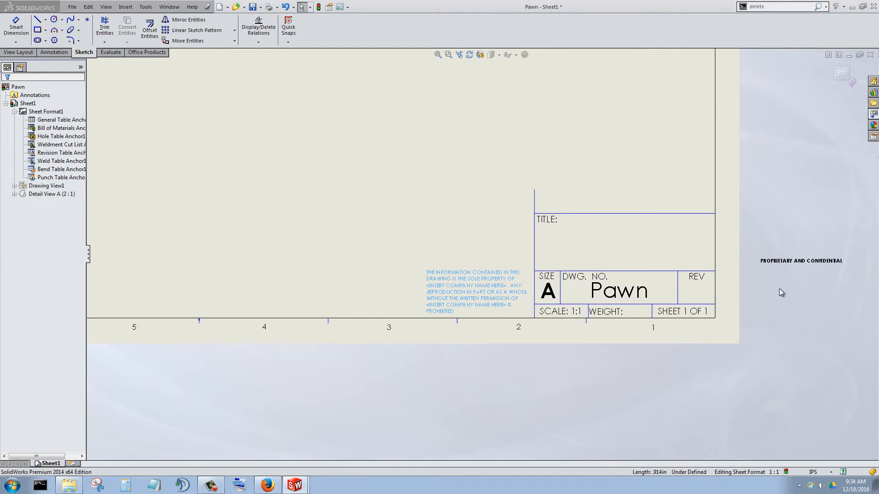
{"action": "left_click_drag", "start_coordinate": [797, 261], "coordinate": [470, 264]}
Step: Set the font size of the proprietary note's body text to 4
{"action": "scroll", "coordinate": [474, 304], "scroll_direction": "down", "scroll_amount": 3}
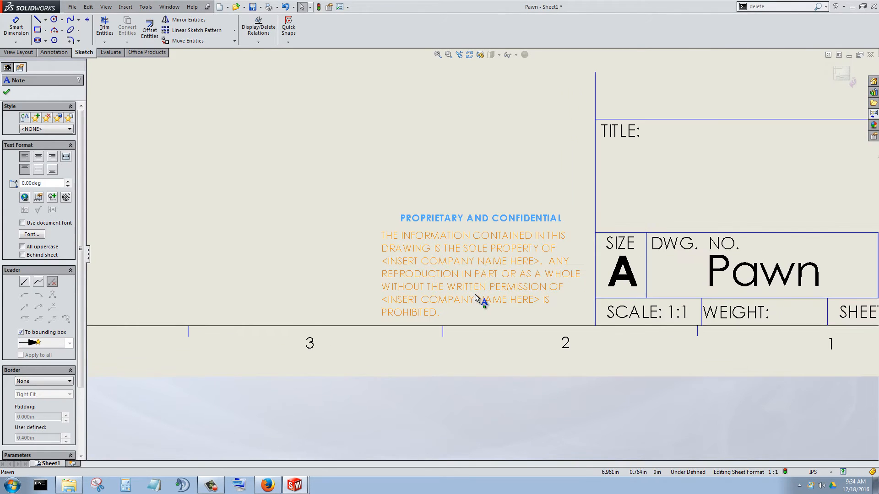
{"action": "double_click", "coordinate": [491, 260]}
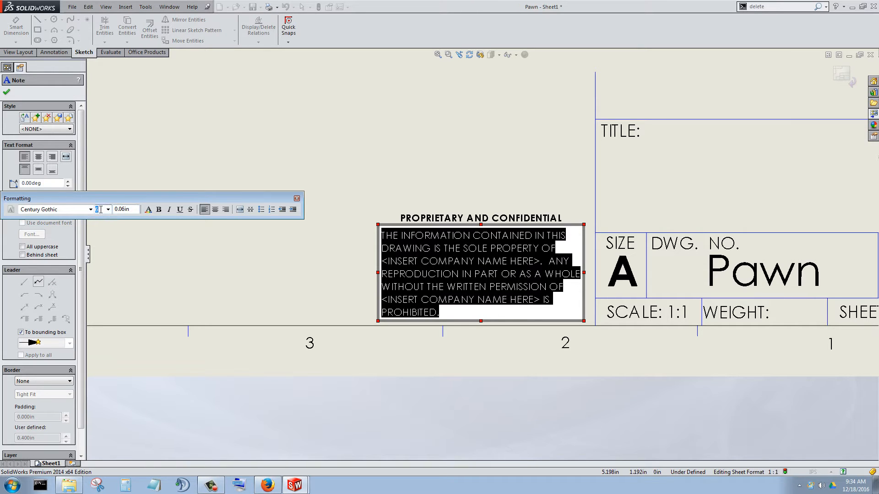
{"action": "type", "text": "4"}
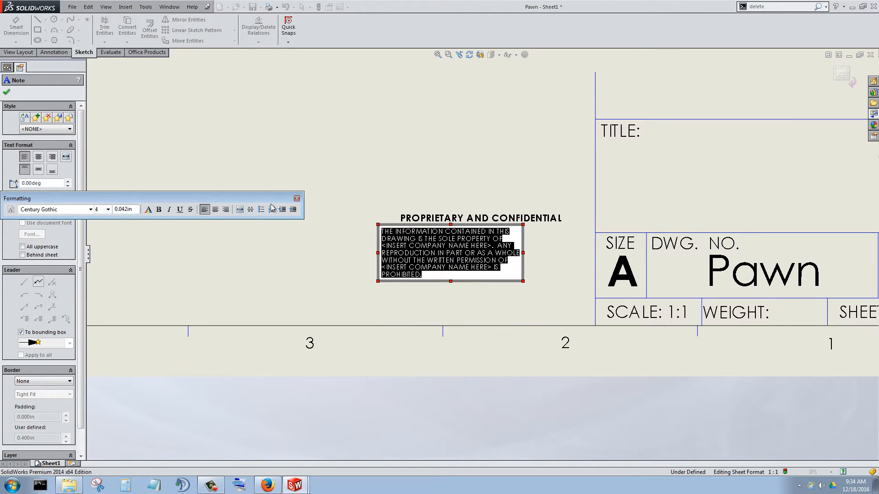
{"action": "left_click", "coordinate": [296, 199]}
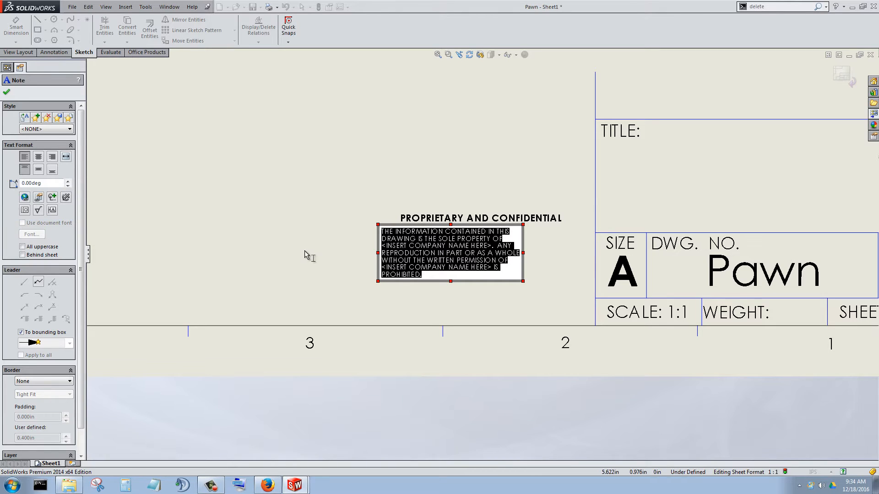
{"action": "left_click", "coordinate": [304, 251]}
Step: Reposition the reduced note body near the sheet's lower border and place its PROPRIETARY AND CONFIDENTIAL heading just above it
{"action": "left_click_drag", "start_coordinate": [441, 249], "coordinate": [494, 289]}
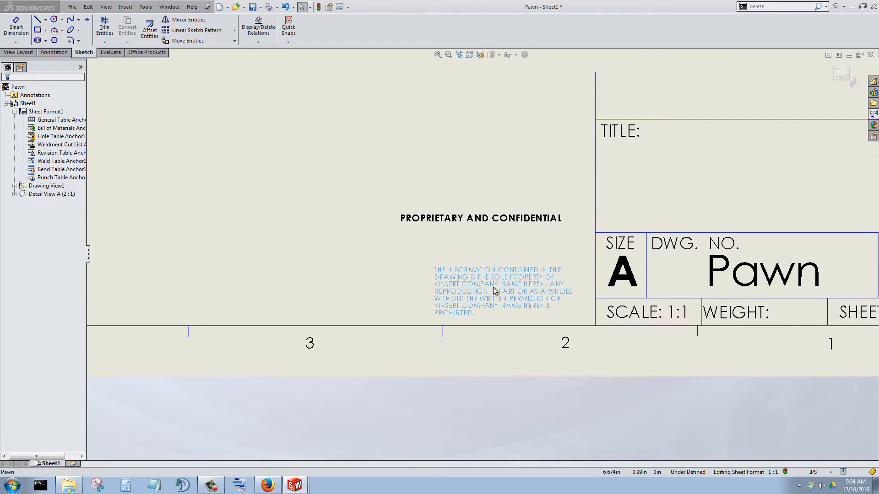
{"action": "left_click", "coordinate": [491, 215]}
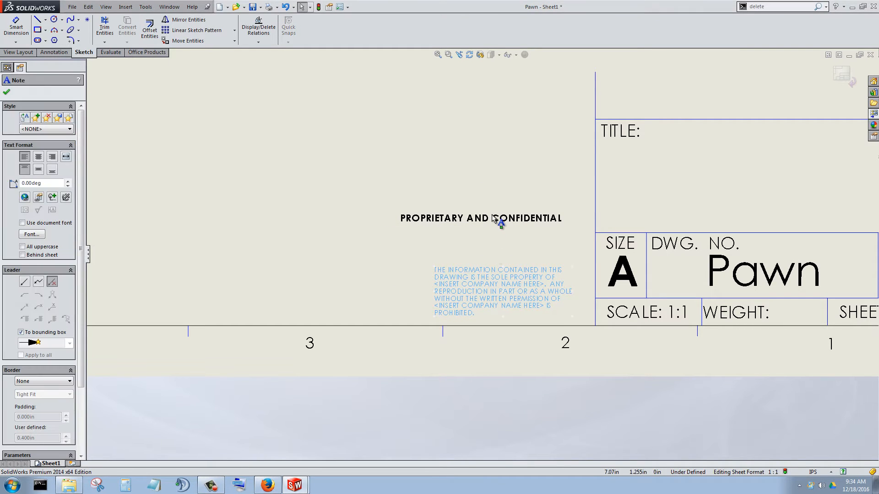
{"action": "mouse_move", "coordinate": [492, 216]}
{"action": "left_mouse_down"}
{"action": "mouse_move", "coordinate": [501, 238]}
{"action": "mouse_move", "coordinate": [517, 246]}
{"action": "left_mouse_up"}
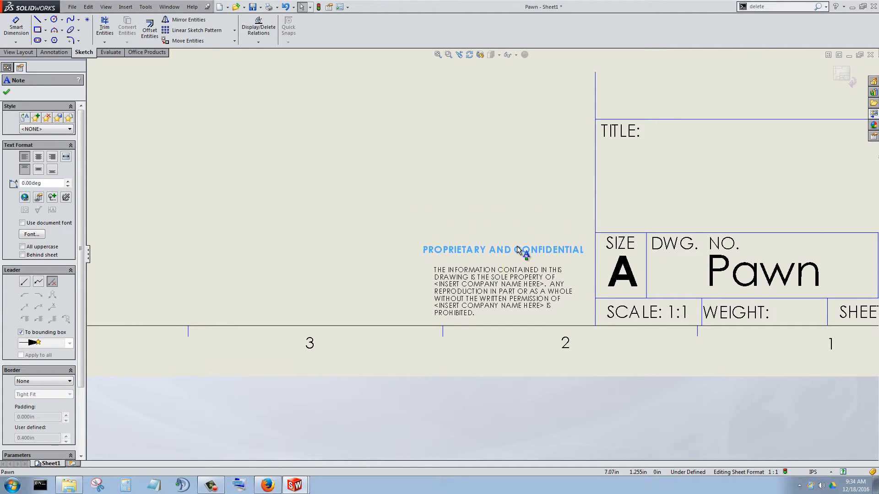
Step: Sketch a horizontal line from the SIZE cell's upper corner over the proprietary note and a vertical line down to the sheet border
{"action": "left_click", "coordinate": [38, 21]}
{"action": "left_click", "coordinate": [595, 232]}
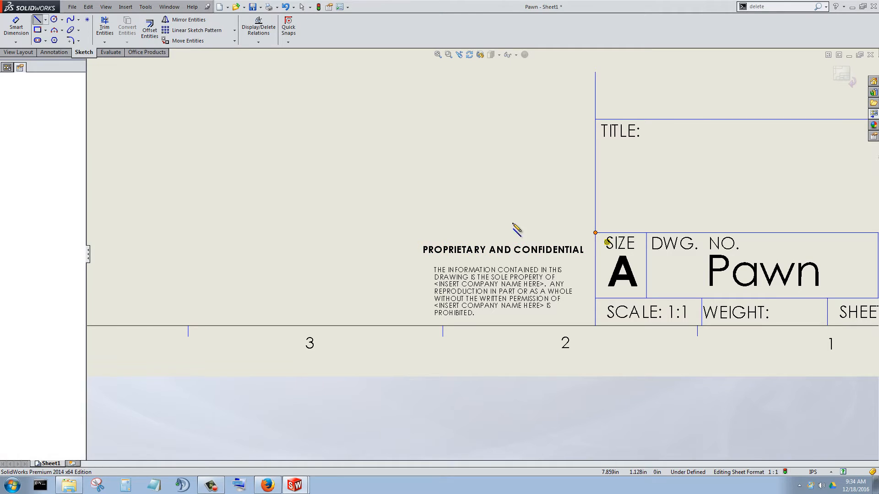
{"action": "left_click", "coordinate": [416, 232]}
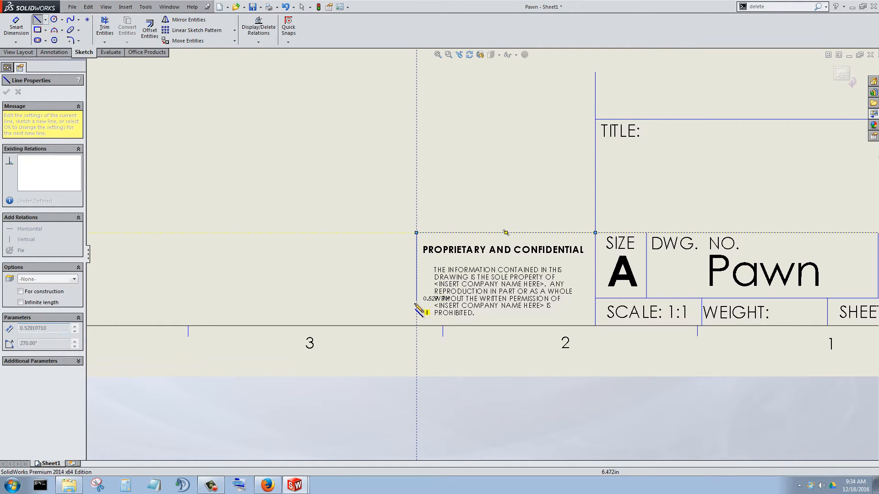
{"action": "left_click", "coordinate": [416, 325]}
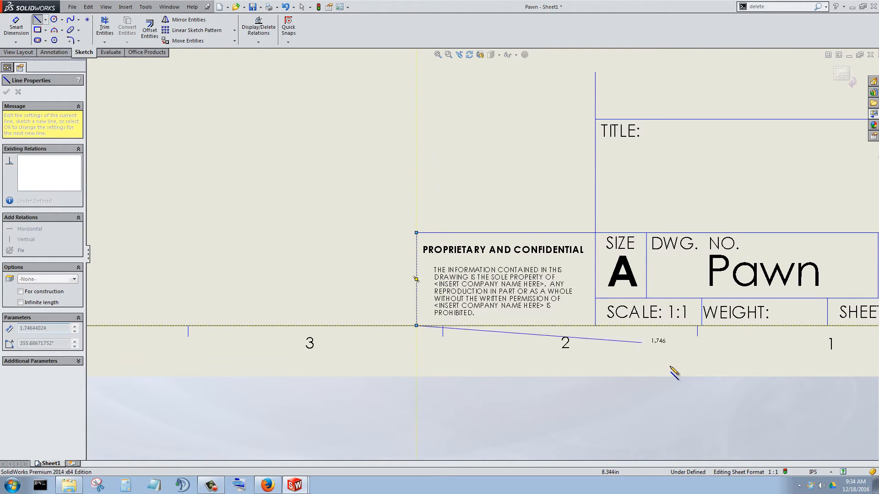
{"action": "key", "text": "Escape"}
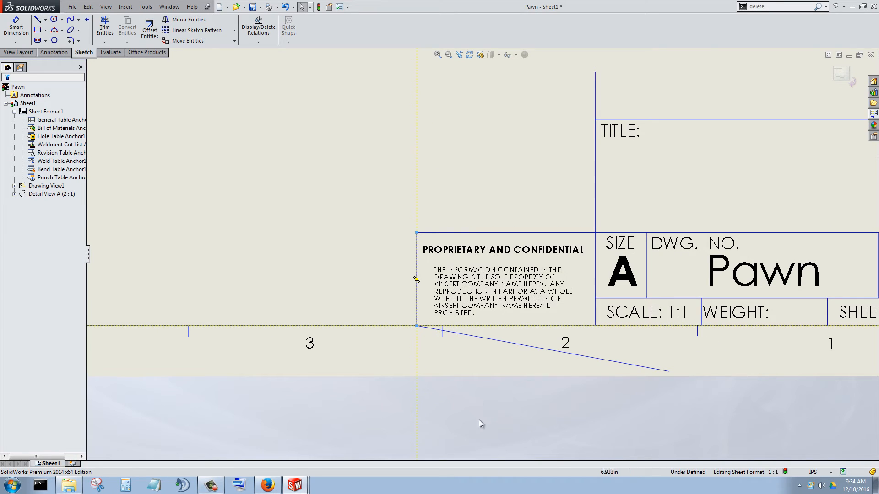
Step: Examine the title block's size, drawing number, revision, scale, weight and sheet fields
{"action": "scroll", "coordinate": [479, 419], "scroll_direction": "up", "scroll_amount": 1}
{"action": "scroll", "coordinate": [658, 306], "scroll_direction": "up", "scroll_amount": 1}
{"action": "scroll", "coordinate": [586, 261], "scroll_direction": "down", "scroll_amount": 1}
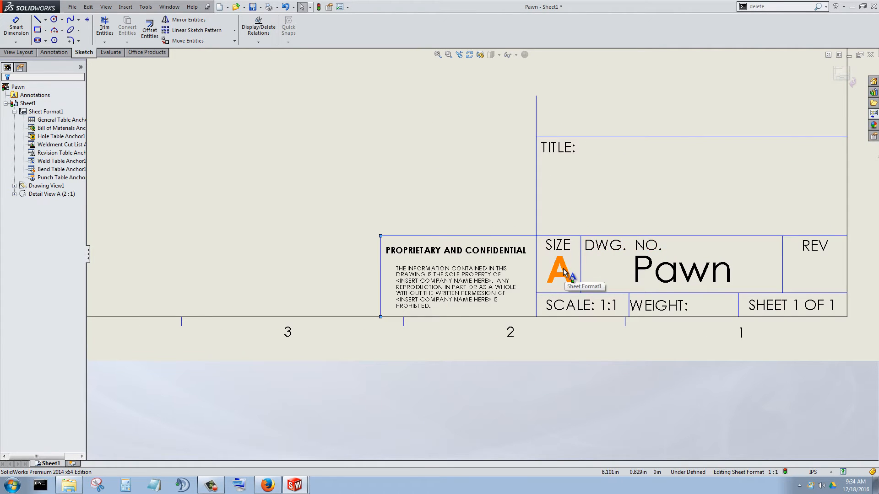
{"action": "scroll", "coordinate": [648, 275], "scroll_direction": "up", "scroll_amount": 1}
{"action": "scroll", "coordinate": [647, 275], "scroll_direction": "up", "scroll_amount": 1}
{"action": "scroll", "coordinate": [625, 273], "scroll_direction": "down", "scroll_amount": 1}
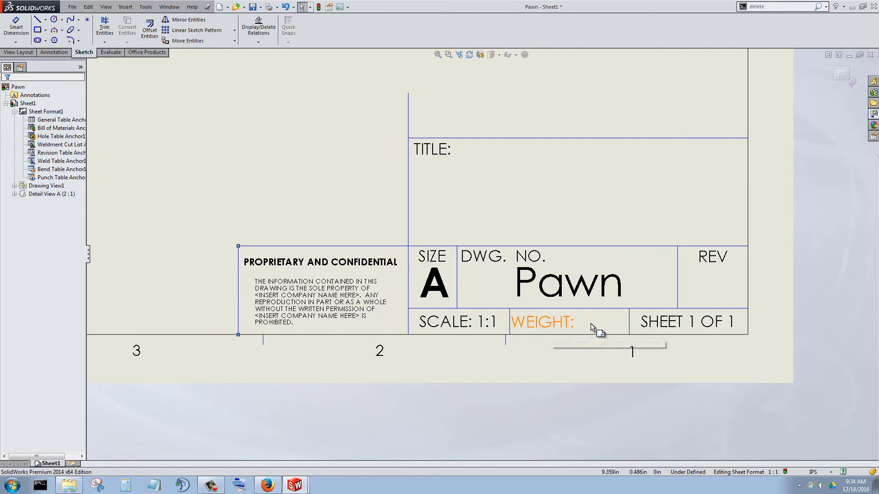
{"action": "scroll", "coordinate": [591, 326], "scroll_direction": "up", "scroll_amount": 1}
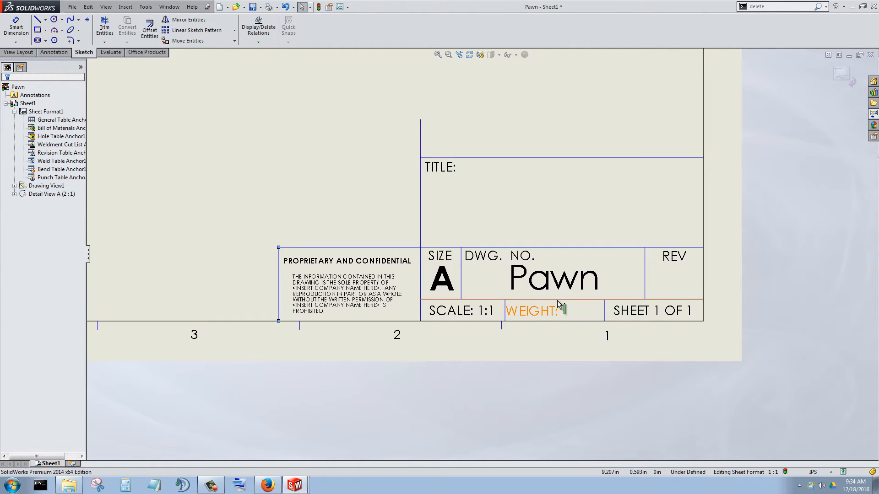
{"action": "scroll", "coordinate": [551, 293], "scroll_direction": "down", "scroll_amount": 1}
{"action": "scroll", "coordinate": [549, 291], "scroll_direction": "down", "scroll_amount": 1}
{"action": "scroll", "coordinate": [590, 280], "scroll_direction": "up", "scroll_amount": 2}
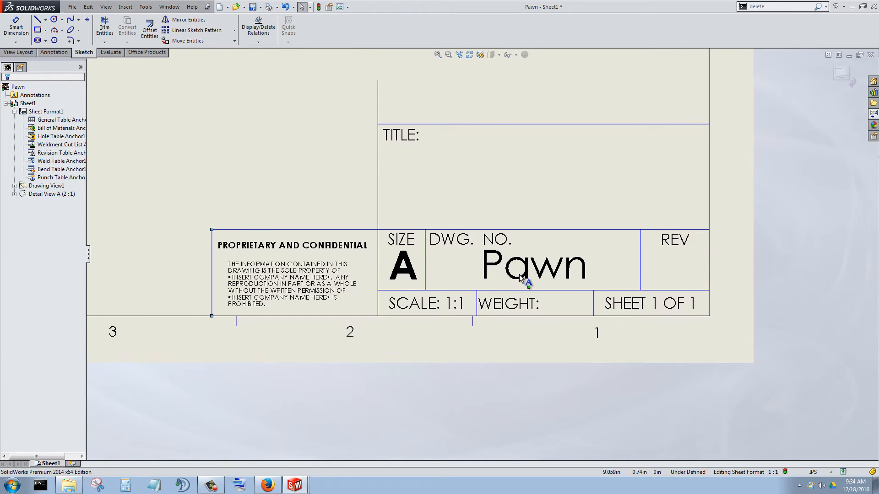
{"action": "scroll", "coordinate": [499, 263], "scroll_direction": "up", "scroll_amount": 1}
{"action": "scroll", "coordinate": [494, 192], "scroll_direction": "down", "scroll_amount": 1}
{"action": "scroll", "coordinate": [501, 246], "scroll_direction": "down", "scroll_amount": 1}
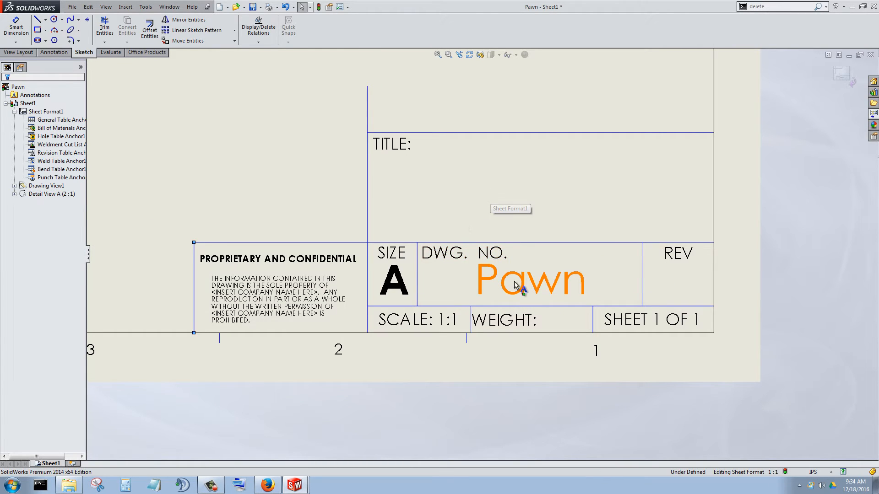
{"action": "scroll", "coordinate": [489, 261], "scroll_direction": "up", "scroll_amount": 1}
{"action": "scroll", "coordinate": [453, 217], "scroll_direction": "up", "scroll_amount": 3}
{"action": "scroll", "coordinate": [507, 275], "scroll_direction": "down", "scroll_amount": 4}
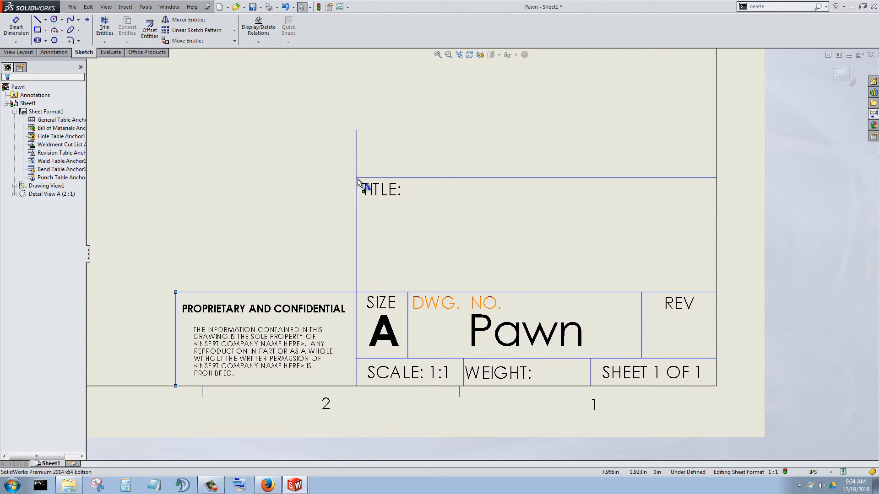
Step: Change the DWG. NO. label above the Pawn text to "TITLE:"
{"action": "double_click", "coordinate": [450, 303]}
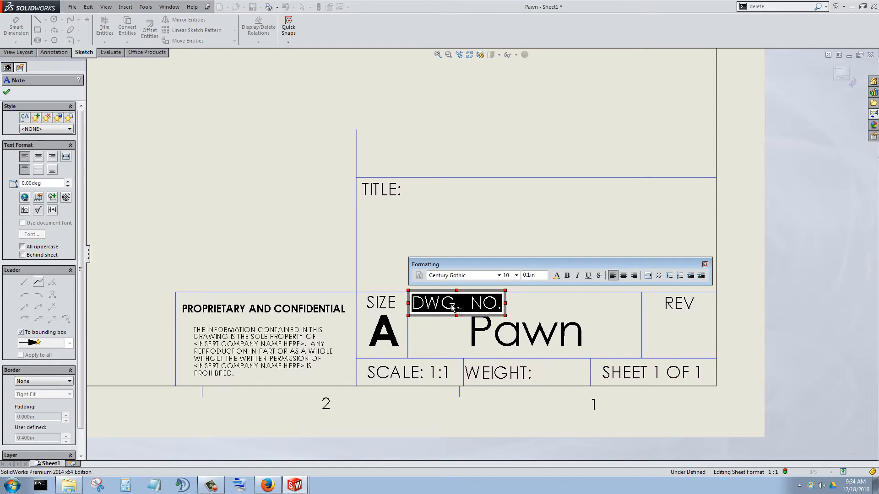
{"action": "type", "text": "TI"}
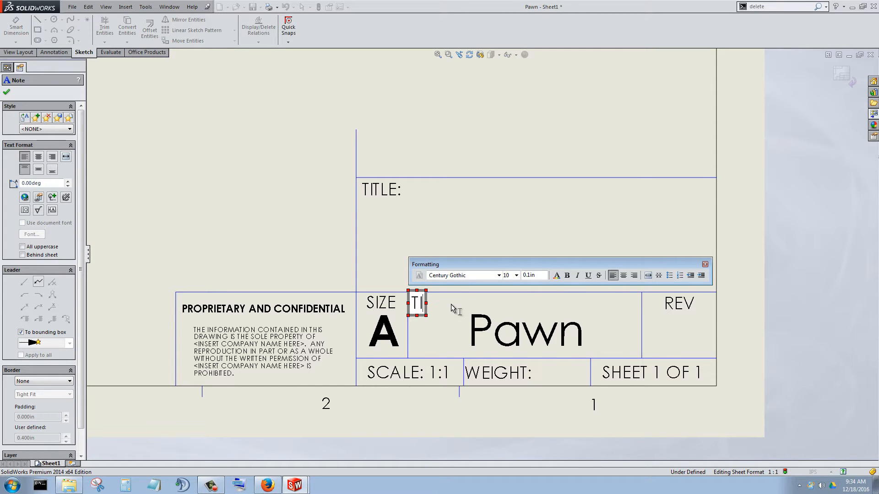
{"action": "type", "text": "TLE"}
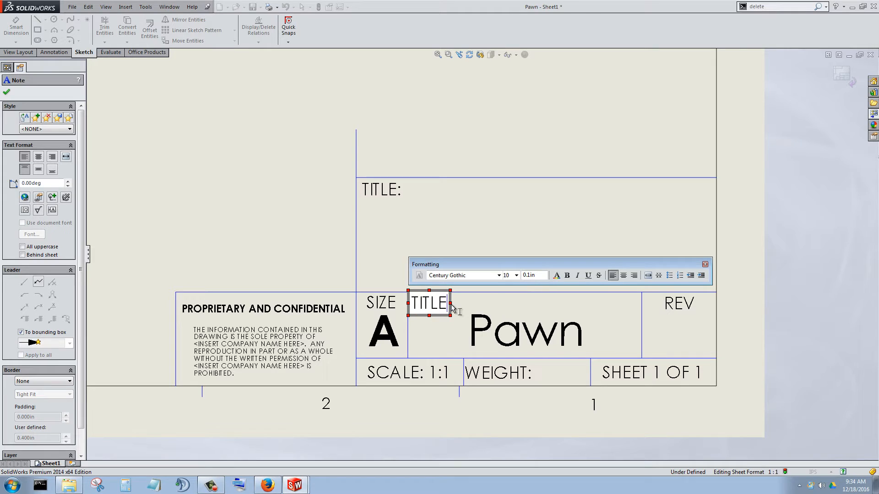
{"action": "type", "text": ":"}
{"action": "key", "text": "Escape"}
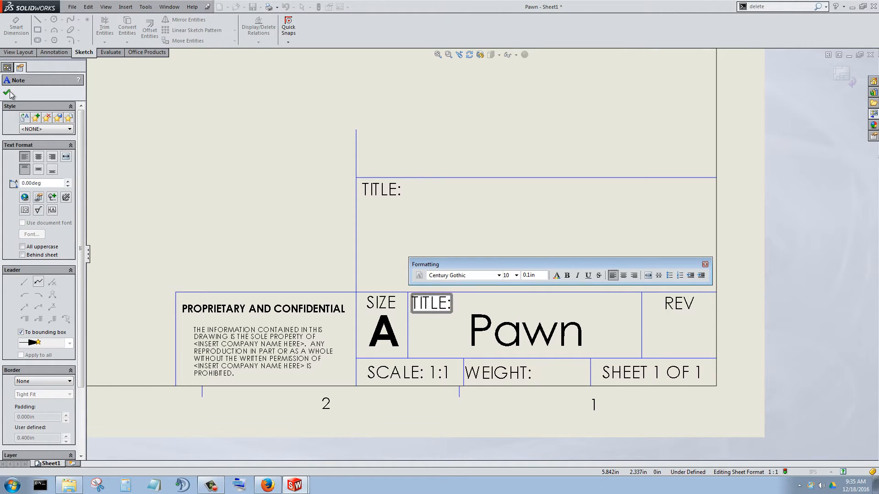
Step: Delete the original TITLE: label together with the horizontal line above it and the long vertical line beside it
{"action": "left_click_drag", "start_coordinate": [676, 97], "coordinate": [300, 251]}
{"action": "key", "text": "Delete"}
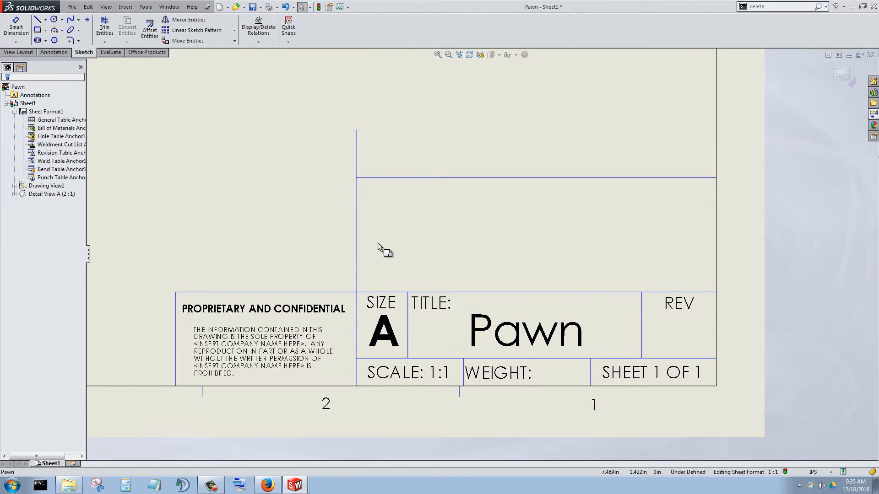
{"action": "scroll", "coordinate": [443, 237], "scroll_direction": "up", "scroll_amount": 3}
{"action": "scroll", "coordinate": [458, 293], "scroll_direction": "down", "scroll_amount": 3}
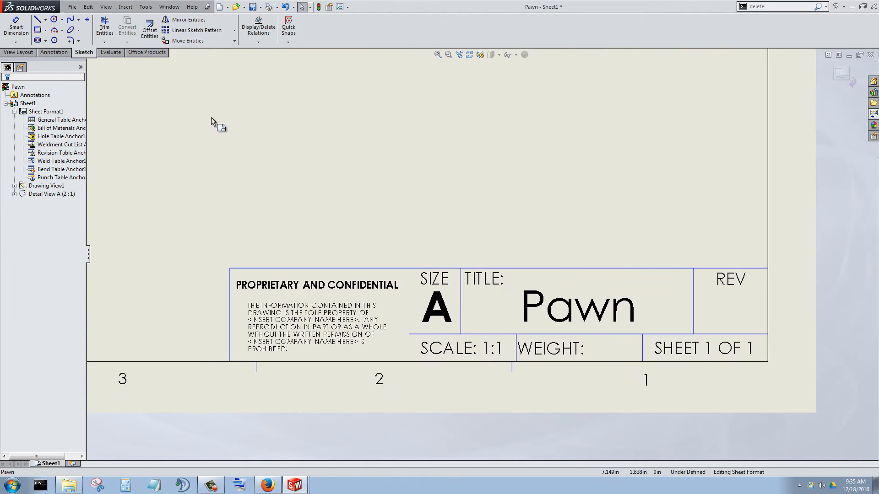
Step: Sketch a vertical line between the proprietary note and the SIZE and SCALE cells, from the title block's upper line to the sheet border
{"action": "left_click", "coordinate": [38, 19]}
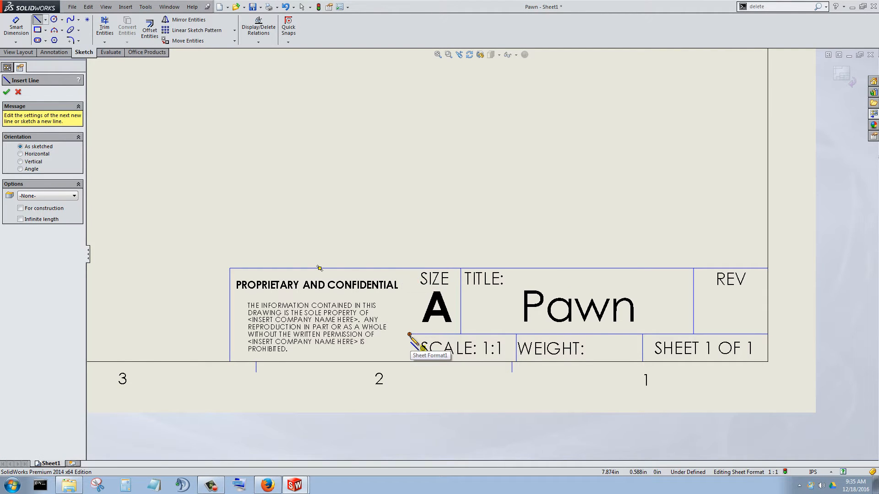
{"action": "left_click", "coordinate": [410, 269]}
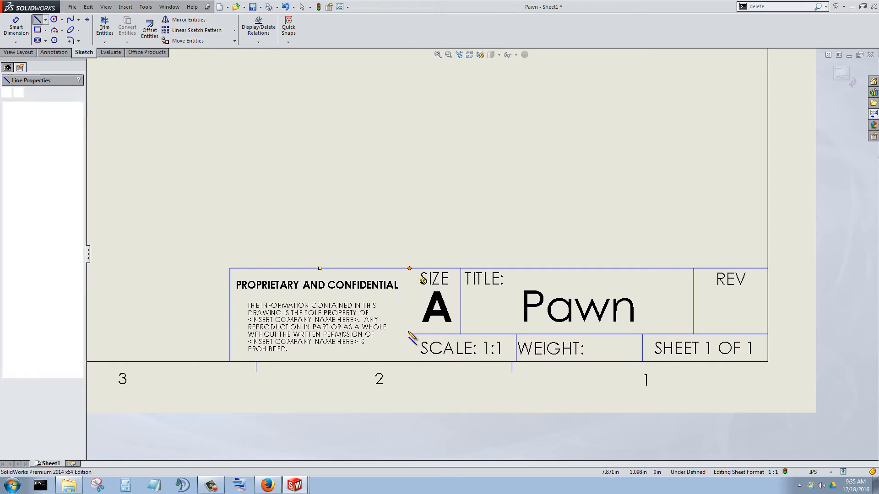
{"action": "left_click", "coordinate": [410, 361]}
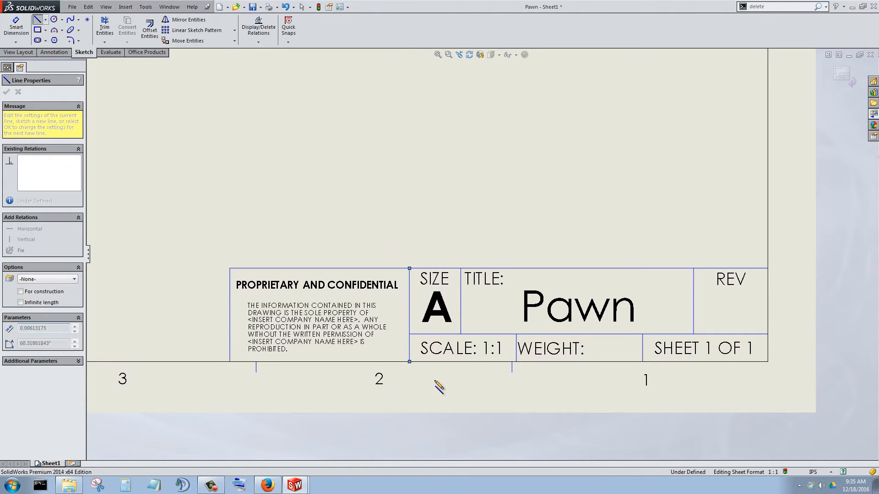
{"action": "key", "text": "Escape"}
Step: Finish editing the sheet format and return to the drawing sheet
{"action": "scroll", "coordinate": [553, 223], "scroll_direction": "up", "scroll_amount": 5}
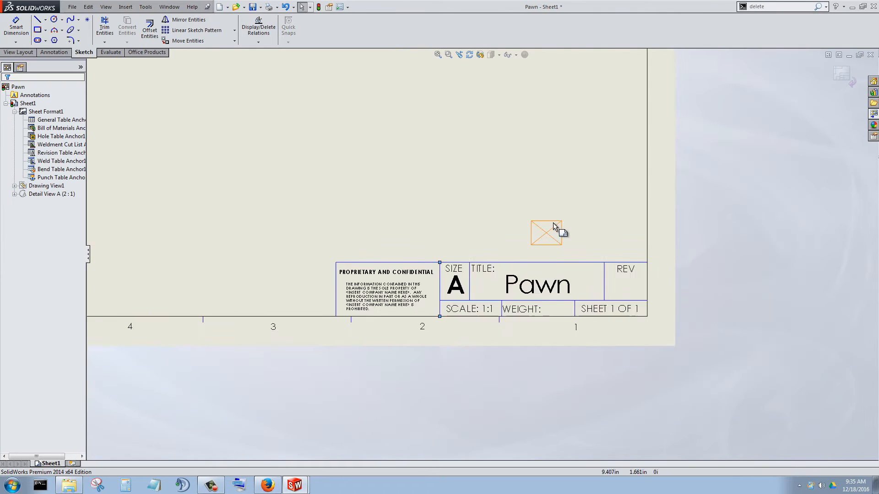
{"action": "scroll", "coordinate": [411, 175], "scroll_direction": "down", "scroll_amount": 2}
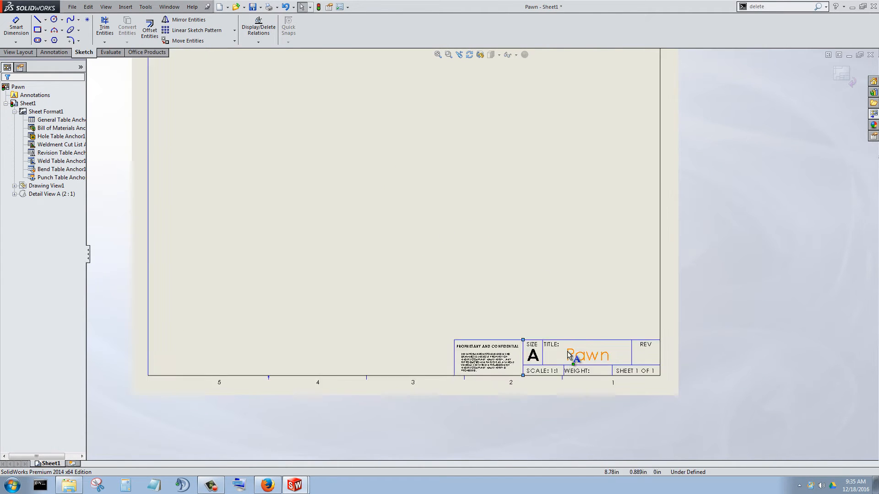
{"action": "scroll", "coordinate": [567, 350], "scroll_direction": "down", "scroll_amount": 2}
{"action": "scroll", "coordinate": [419, 250], "scroll_direction": "up", "scroll_amount": 5}
{"action": "scroll", "coordinate": [416, 171], "scroll_direction": "down", "scroll_amount": 2}
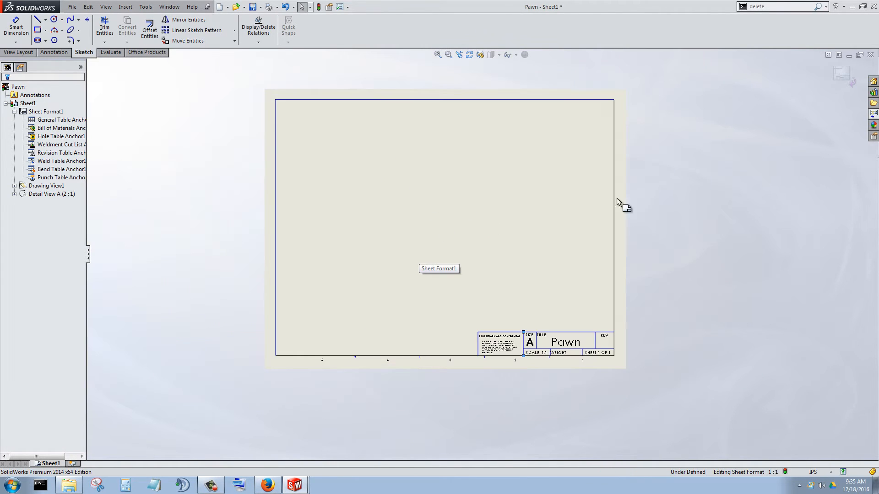
{"action": "double_click", "coordinate": [764, 153]}
{"action": "left_click", "coordinate": [841, 74]}
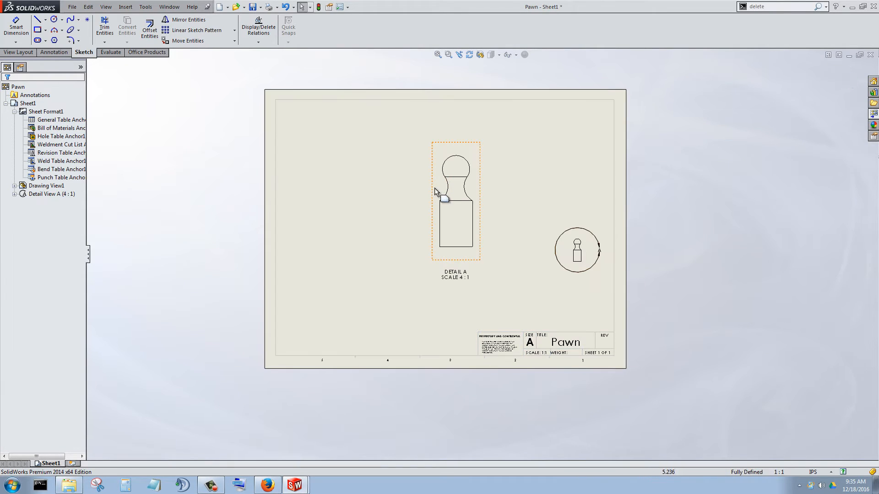
{"action": "left_click", "coordinate": [42, 113]}
{"action": "right_click", "coordinate": [42, 113]}
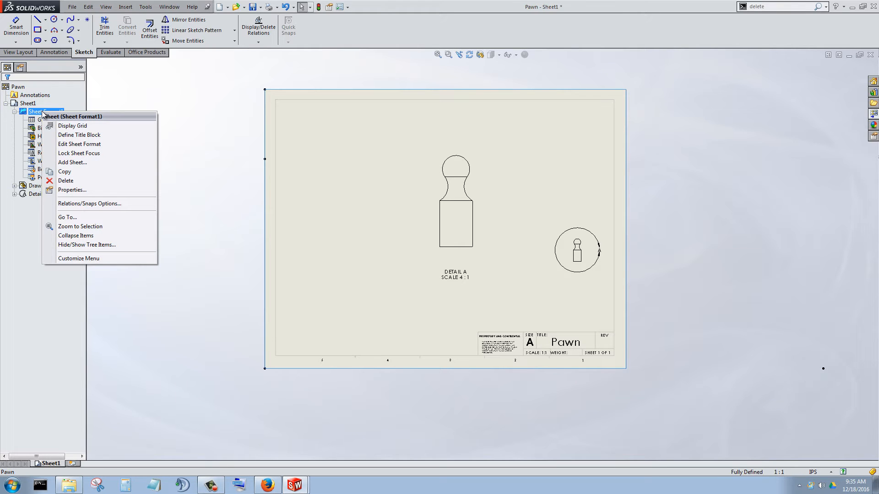
{"action": "left_click", "coordinate": [212, 161]}
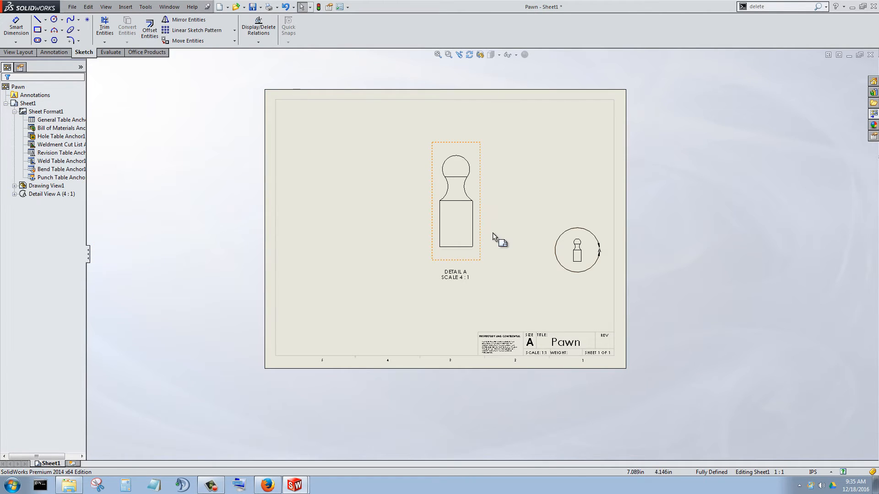
Step: Delete the pawn's detail view together with its detail circle, and delete the small front view
{"action": "left_click", "coordinate": [480, 235]}
{"action": "key", "text": "Delete"}
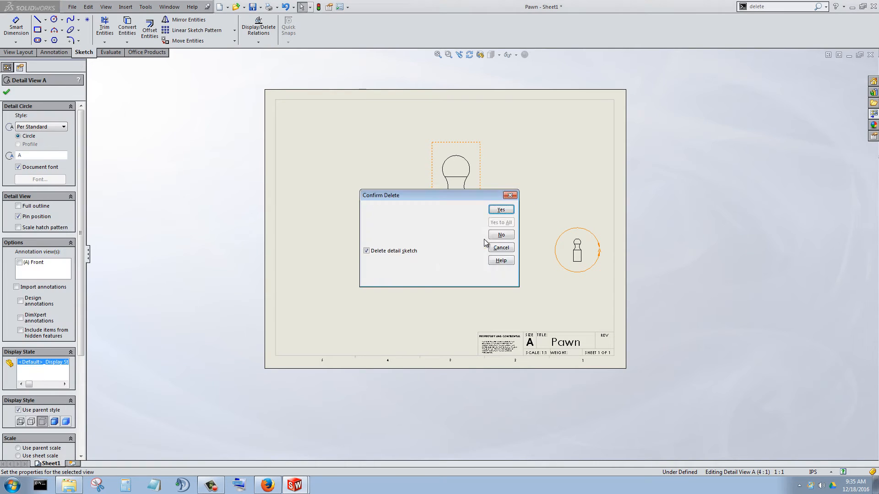
{"action": "left_click", "coordinate": [502, 210]}
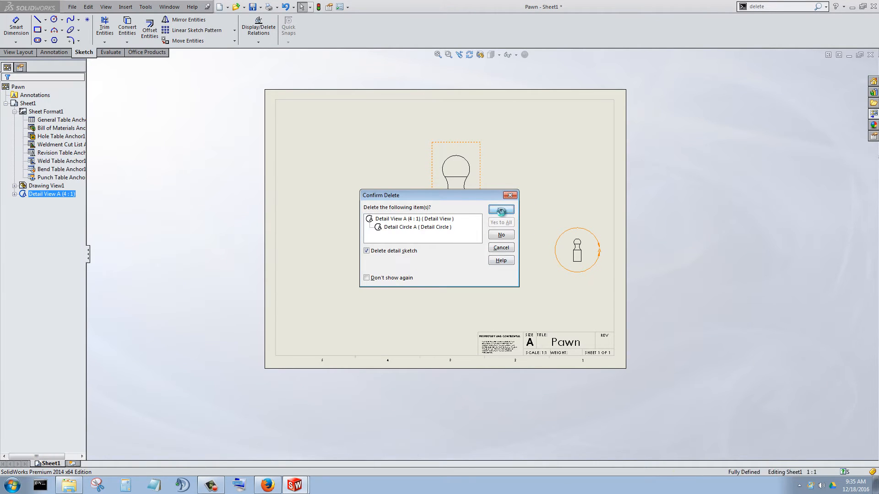
{"action": "left_click", "coordinate": [574, 267]}
{"action": "key", "text": "Delete"}
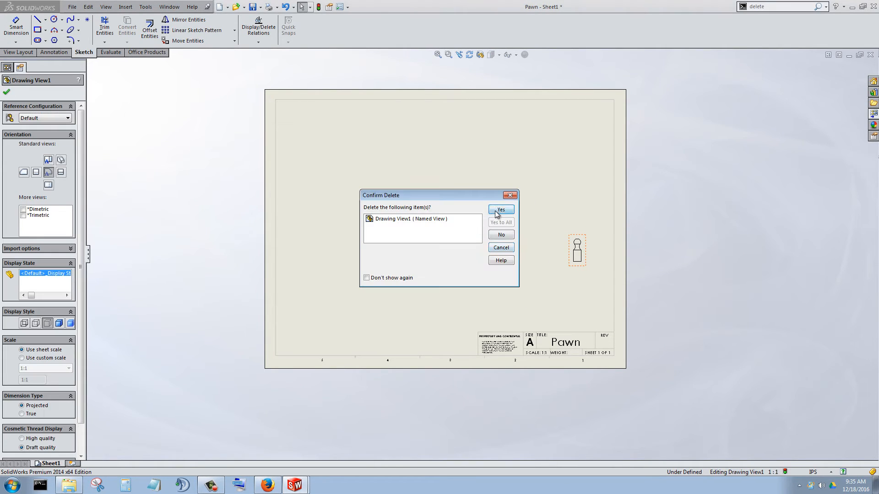
{"action": "left_click", "coordinate": [501, 210]}
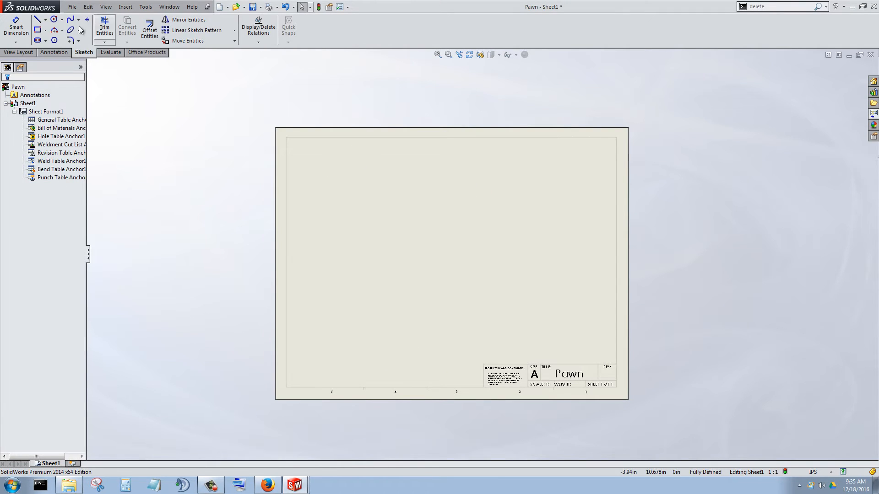
Step: Save the customized sheet format as "CHESS A - landscape.slddrt" in the sheetformat folder
{"action": "left_click", "coordinate": [72, 7]}
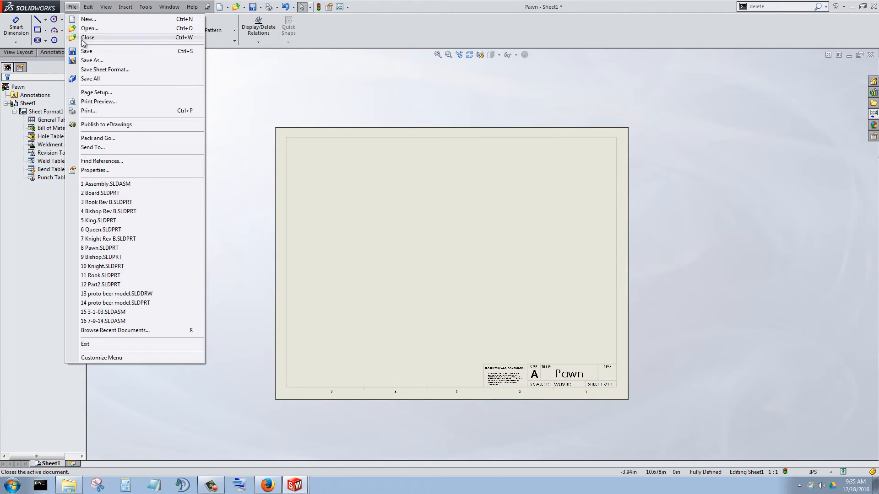
{"action": "left_click", "coordinate": [118, 70]}
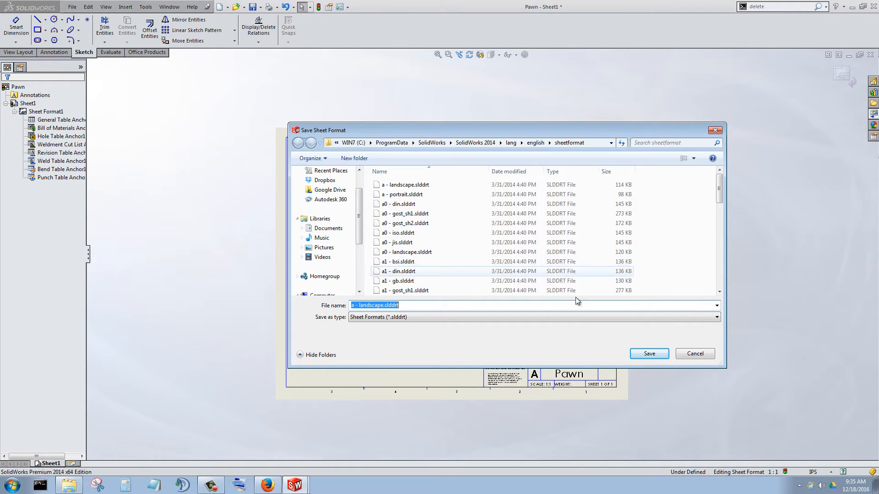
{"action": "left_click", "coordinate": [351, 305]}
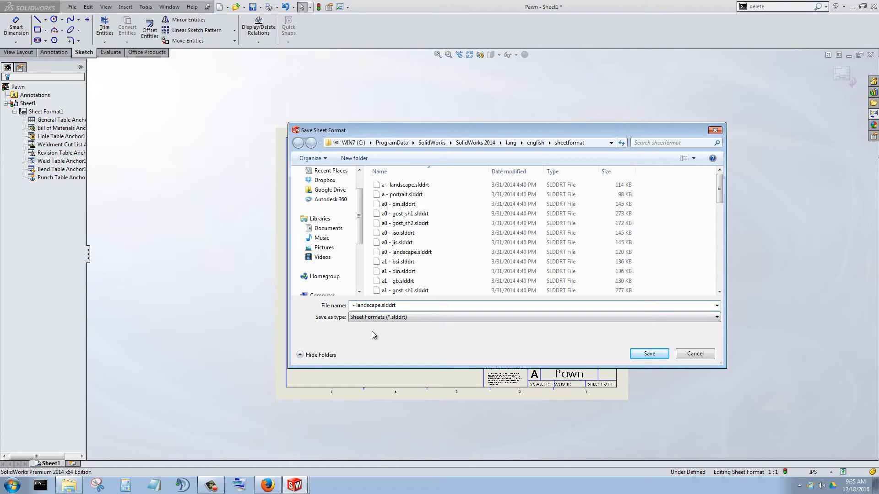
{"action": "type", "text": "CHESS A"}
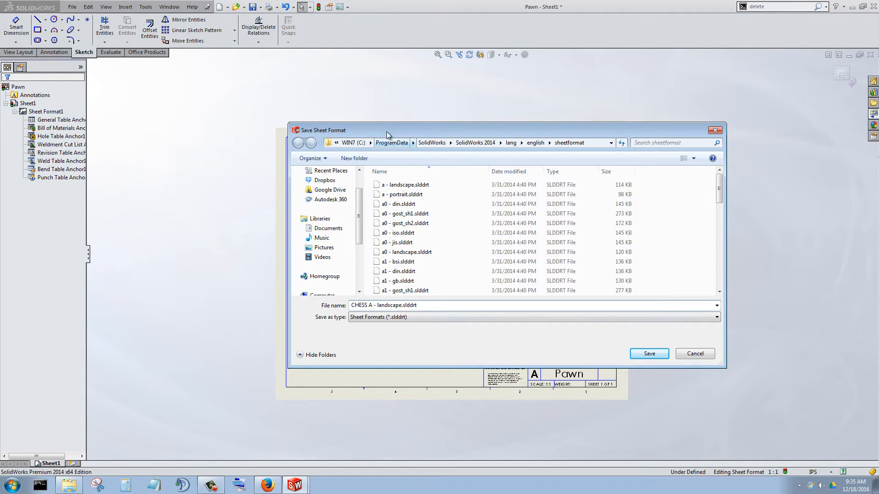
{"action": "left_click", "coordinate": [663, 356]}
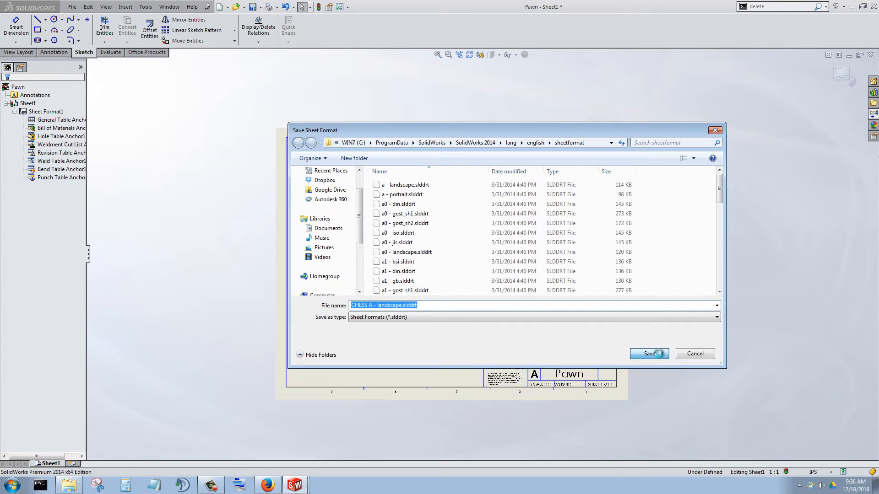
Step: Preview the CHESS A - landscape format in the sheet properties with non-standard formats listed, and discard the dialog
{"action": "right_click", "coordinate": [61, 112]}
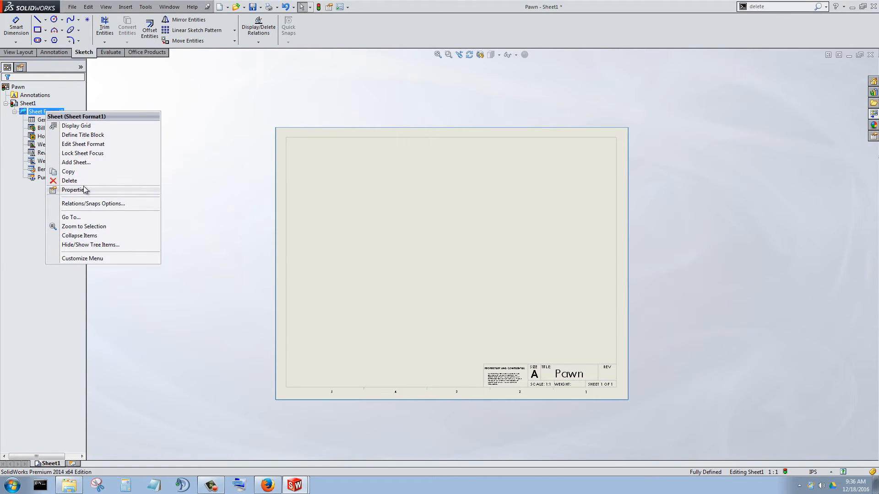
{"action": "left_click", "coordinate": [86, 190]}
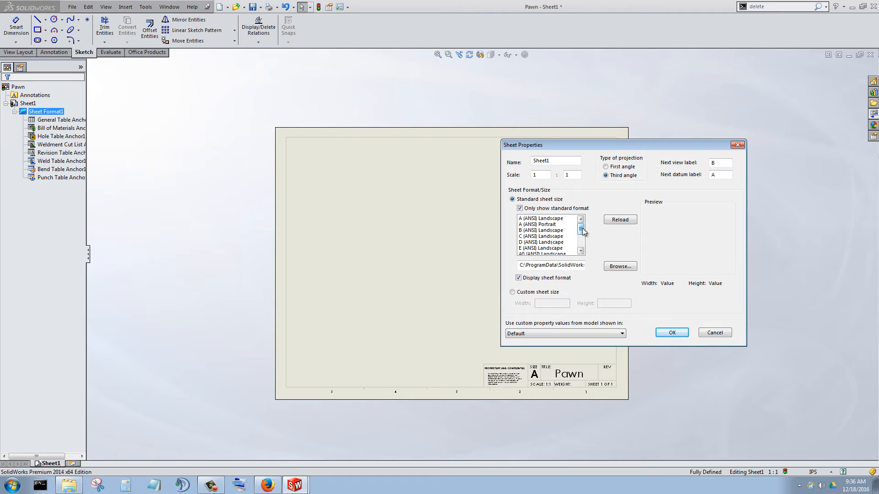
{"action": "mouse_move", "coordinate": [582, 228]}
{"action": "left_mouse_down"}
{"action": "mouse_move", "coordinate": [581, 245]}
{"action": "mouse_move", "coordinate": [580, 224]}
{"action": "left_mouse_up"}
{"action": "left_click", "coordinate": [520, 210]}
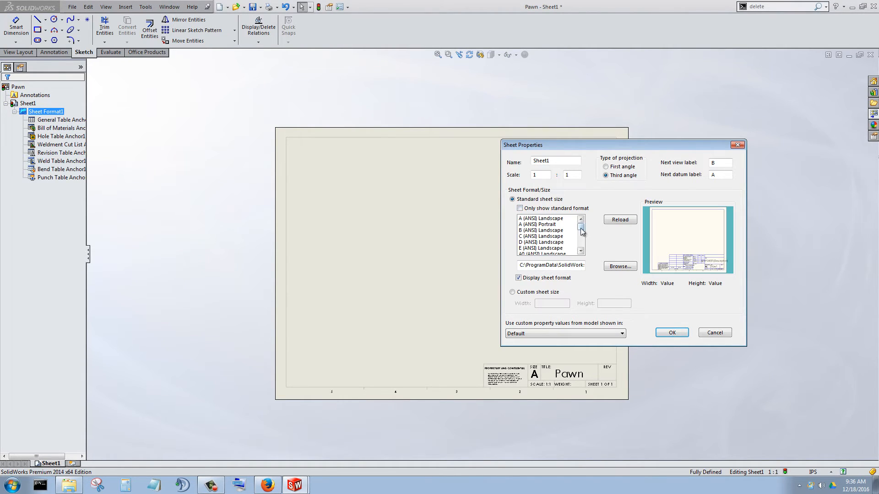
{"action": "left_click_drag", "start_coordinate": [582, 228], "coordinate": [582, 250]}
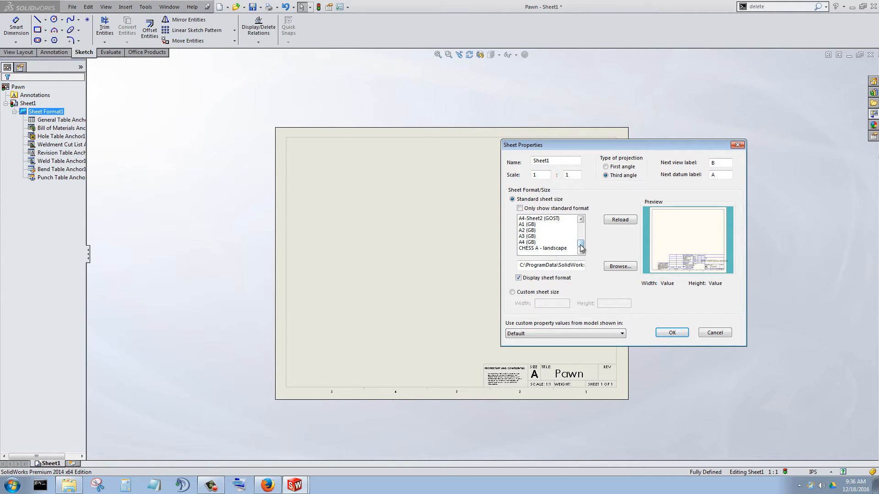
{"action": "mouse_move", "coordinate": [580, 245]}
{"action": "left_mouse_down"}
{"action": "mouse_move", "coordinate": [580, 223]}
{"action": "mouse_move", "coordinate": [583, 250]}
{"action": "left_mouse_up"}
{"action": "left_click", "coordinate": [556, 248]}
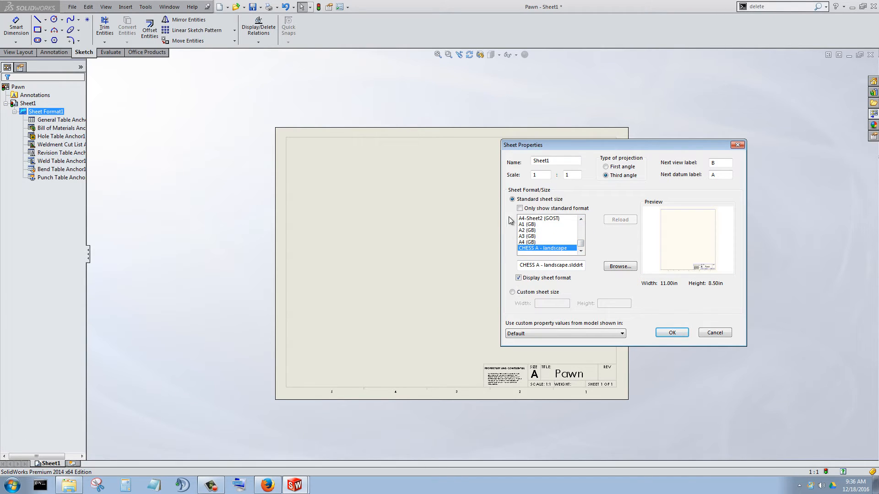
{"action": "left_click", "coordinate": [709, 334]}
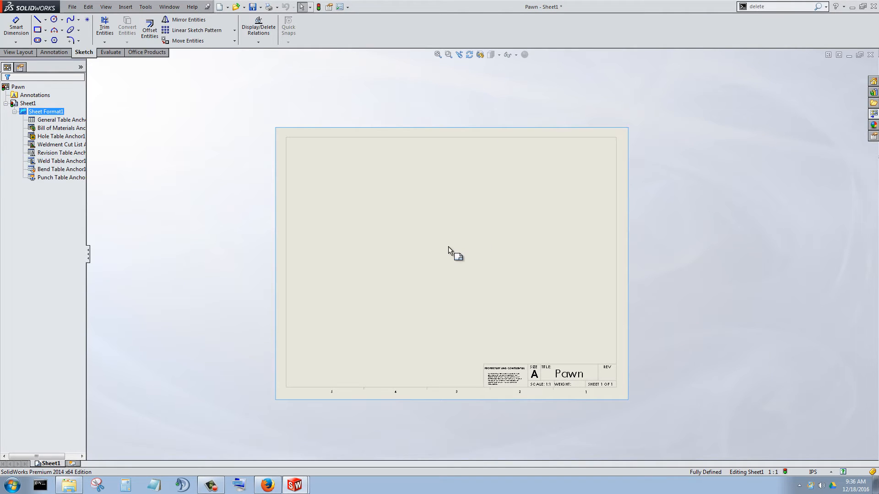
Step: Place the pawn's front view on the sheet just above the title block, without adding projected views
{"action": "left_click", "coordinate": [873, 113]}
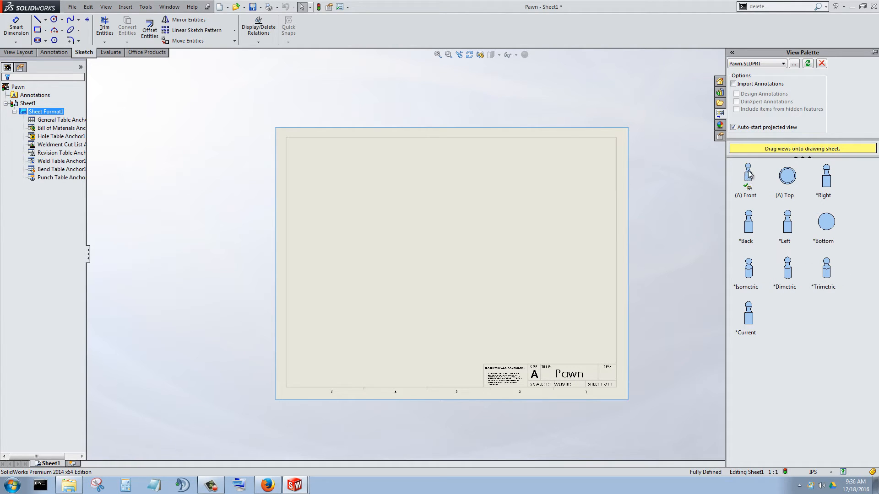
{"action": "left_click_drag", "start_coordinate": [749, 174], "coordinate": [579, 332]}
{"action": "scroll", "coordinate": [597, 341], "scroll_direction": "down", "scroll_amount": 3}
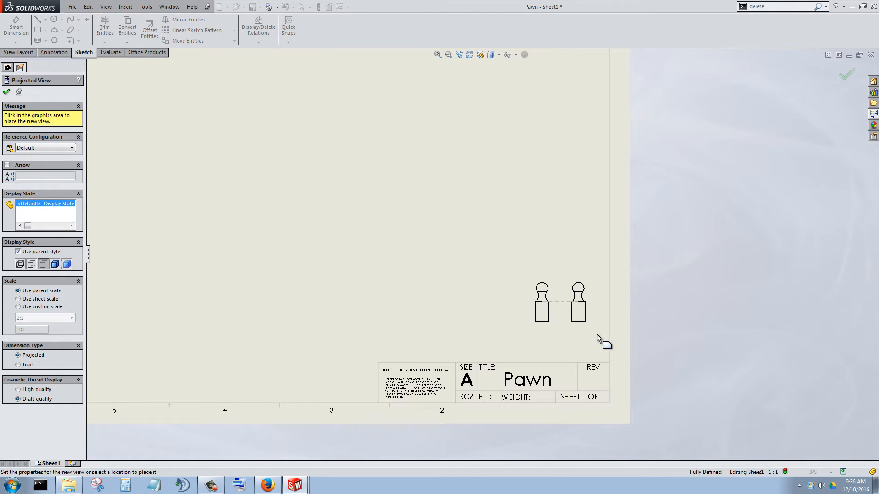
{"action": "key", "text": "Escape"}
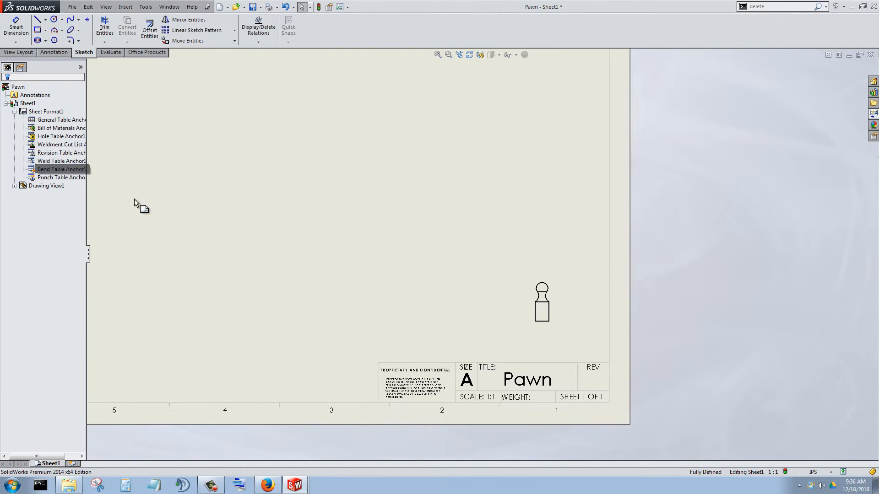
Step: Create a detail view from a circle around the whole pawn front view and place it in the open area up and left of it
{"action": "left_click", "coordinate": [54, 53]}
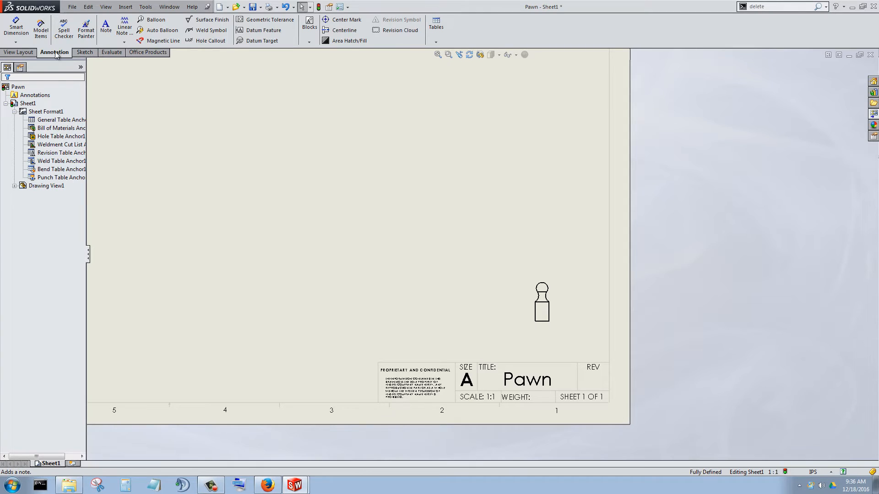
{"action": "left_click", "coordinate": [18, 53]}
{"action": "left_click", "coordinate": [130, 30]}
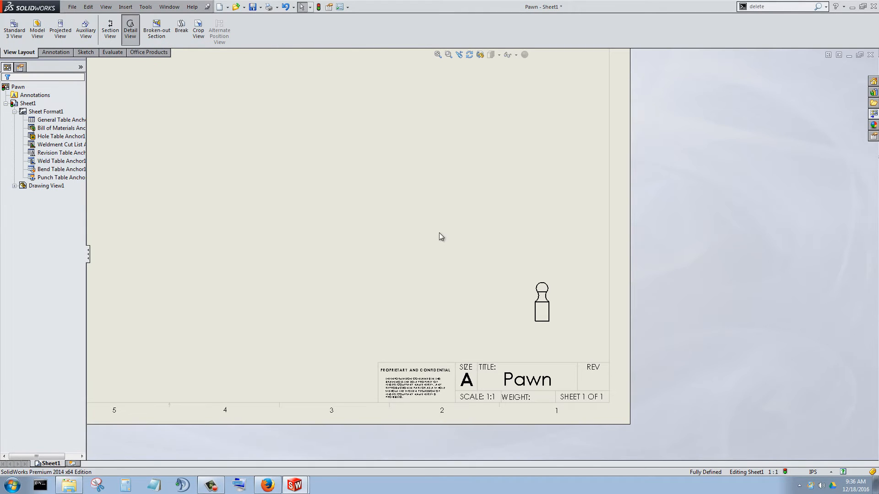
{"action": "left_click", "coordinate": [542, 304]}
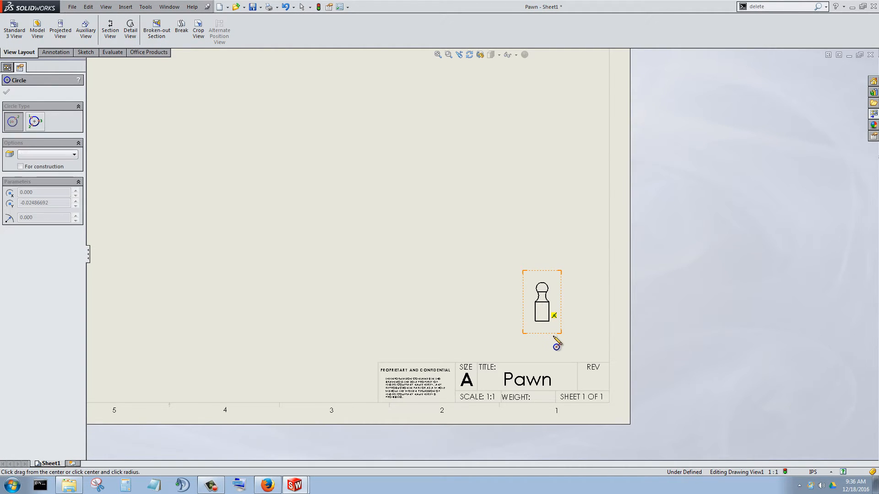
{"action": "left_click", "coordinate": [562, 340]}
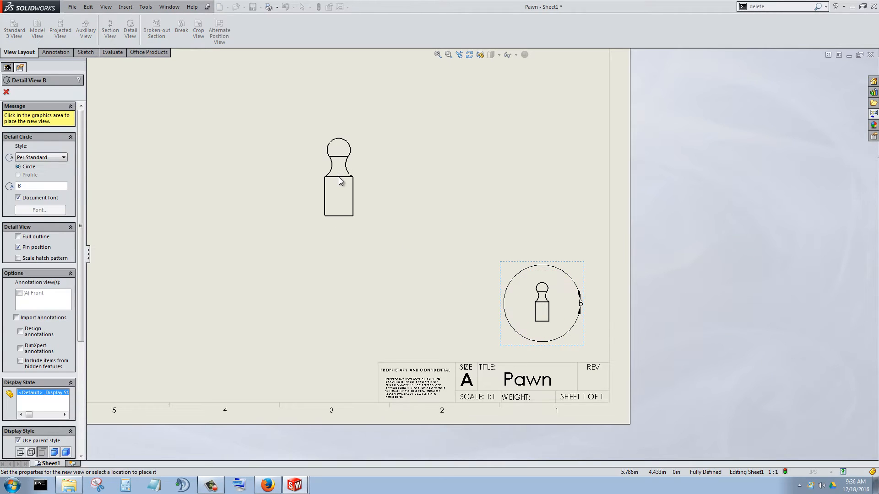
{"action": "left_click", "coordinate": [339, 176]}
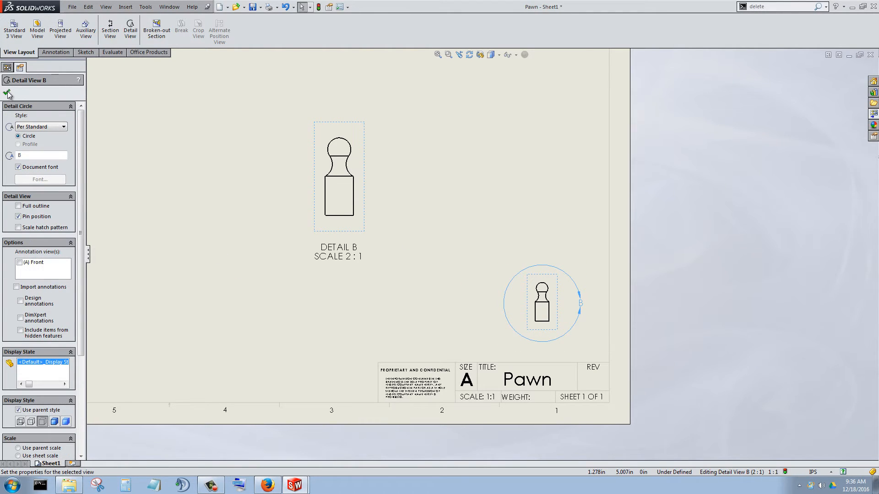
{"action": "left_click", "coordinate": [7, 94]}
Step: Set the pawn detail view to a custom scale of 4:1
{"action": "left_click", "coordinate": [319, 232]}
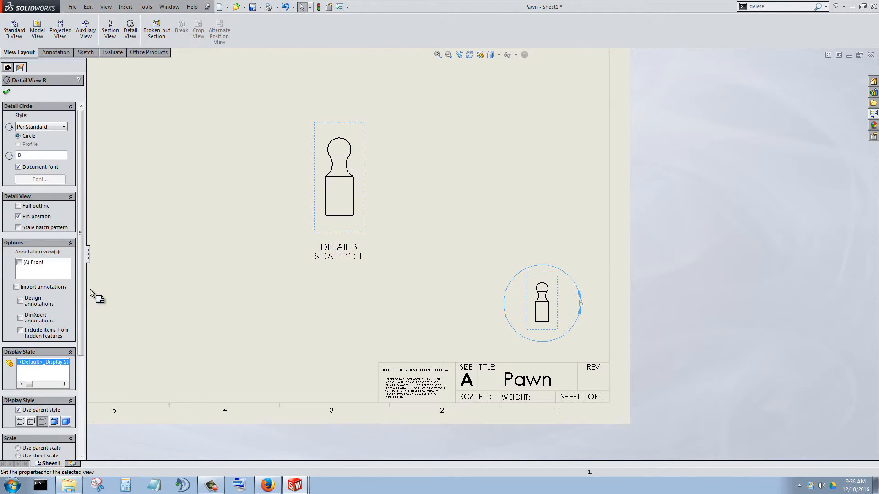
{"action": "scroll", "coordinate": [80, 330], "scroll_direction": "down", "scroll_amount": 1}
{"action": "scroll", "coordinate": [80, 330], "scroll_direction": "down", "scroll_amount": 3}
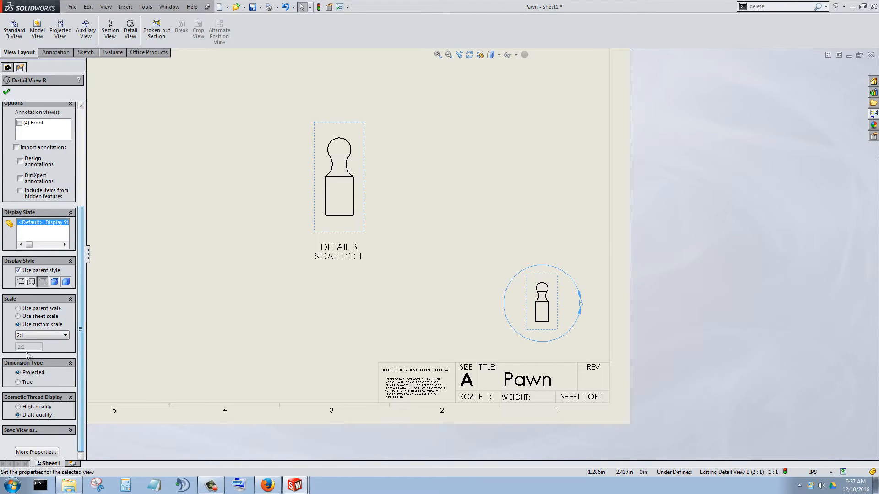
{"action": "left_click", "coordinate": [42, 335]}
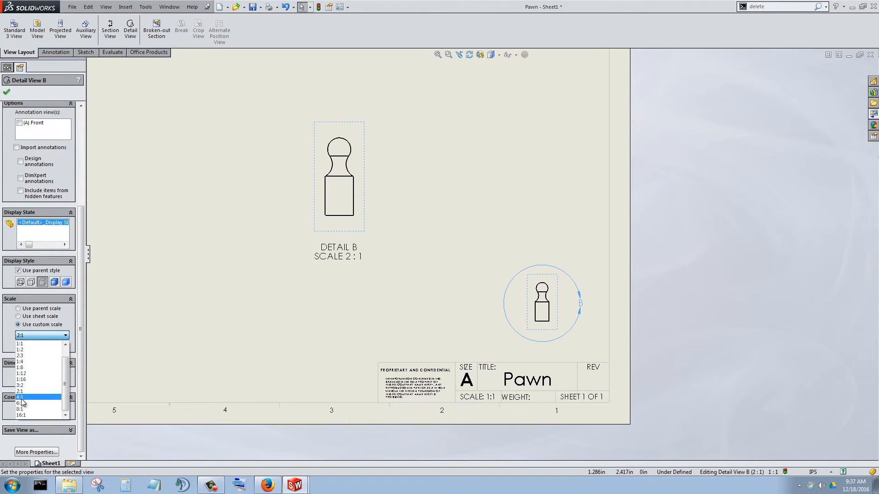
{"action": "left_click", "coordinate": [22, 398]}
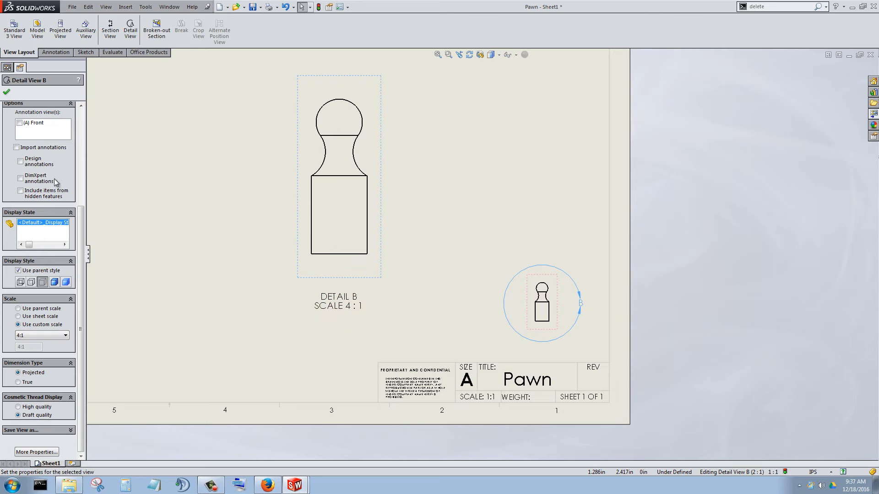
{"action": "left_click", "coordinate": [7, 94]}
Step: Change the detail view's label to A
{"action": "scroll", "coordinate": [414, 290], "scroll_direction": "down", "scroll_amount": 3}
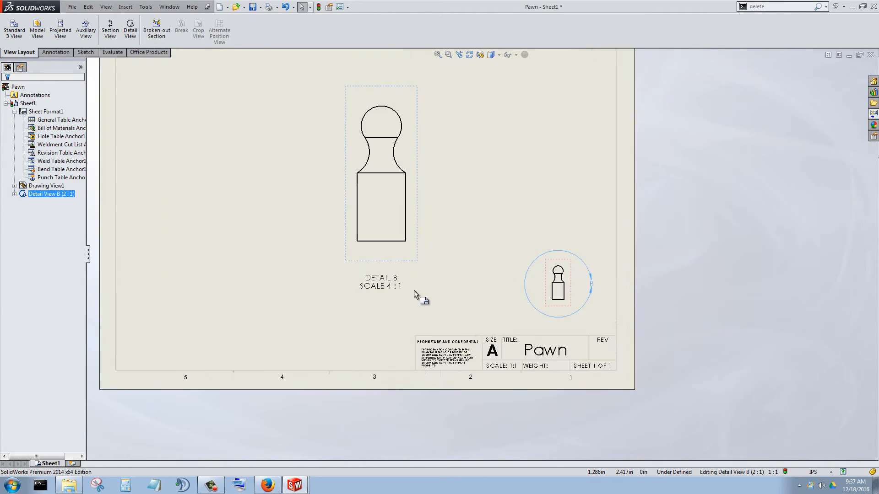
{"action": "scroll", "coordinate": [506, 273], "scroll_direction": "up", "scroll_amount": 2}
{"action": "scroll", "coordinate": [626, 269], "scroll_direction": "down", "scroll_amount": 2}
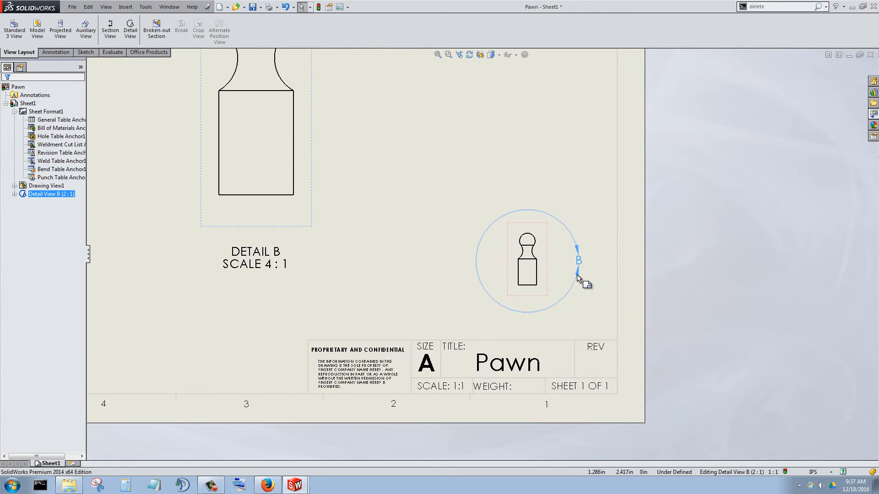
{"action": "left_click", "coordinate": [549, 286]}
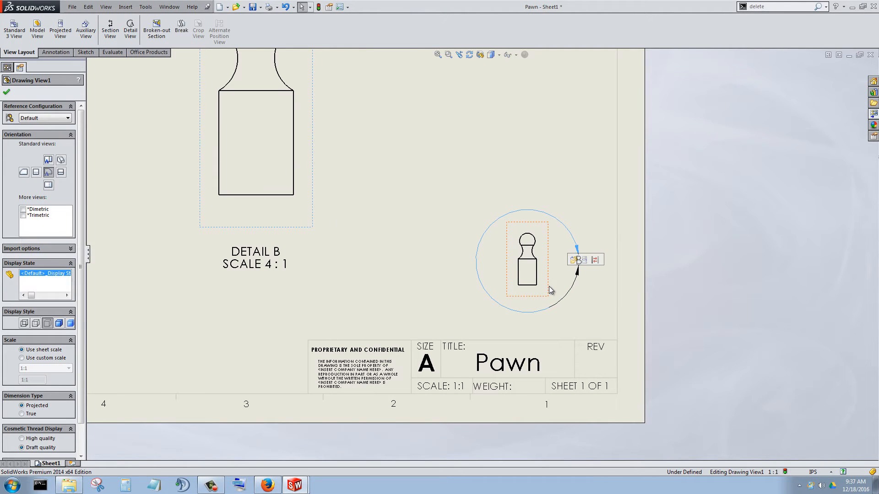
{"action": "left_click_drag", "start_coordinate": [83, 331], "coordinate": [89, 301]}
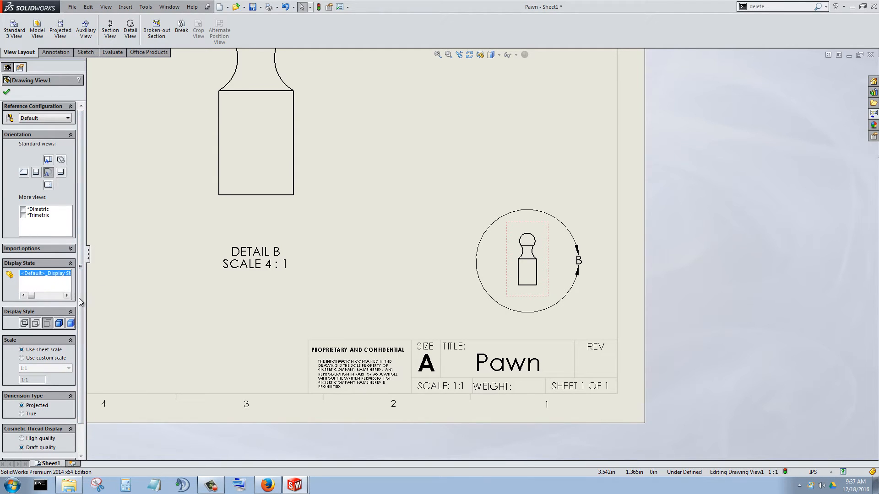
{"action": "left_click", "coordinate": [226, 226]}
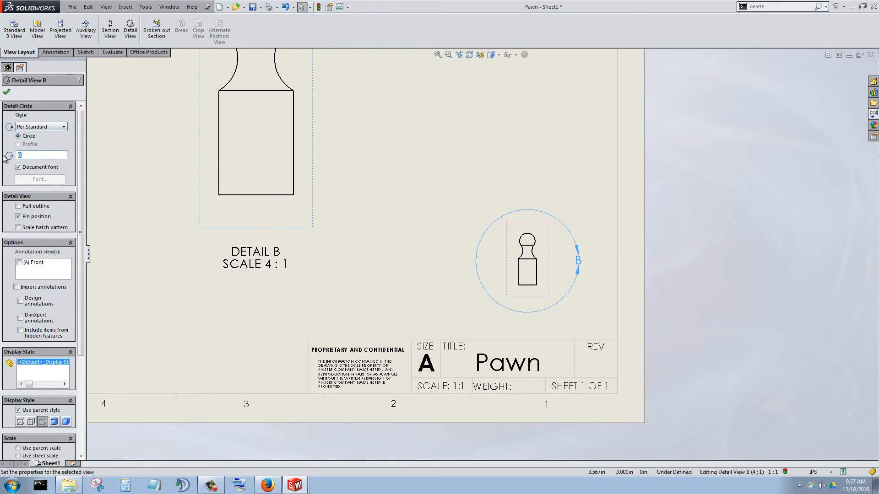
{"action": "type", "text": "A"}
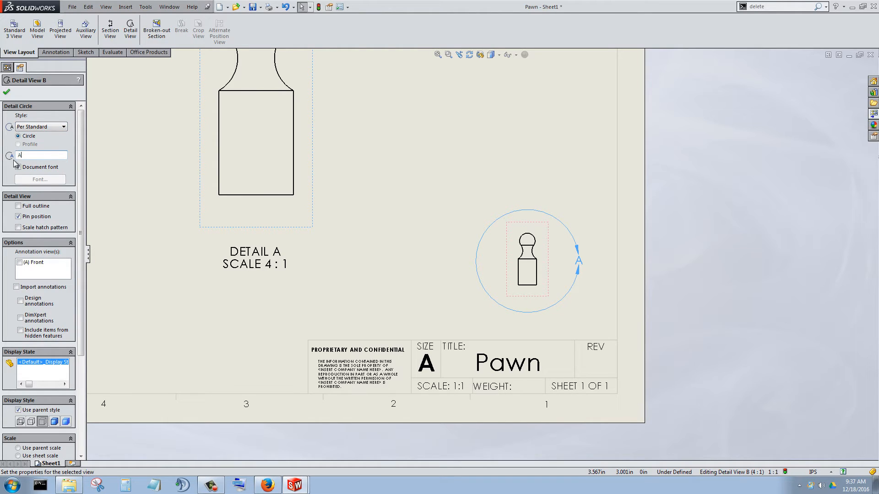
{"action": "left_click", "coordinate": [8, 94]}
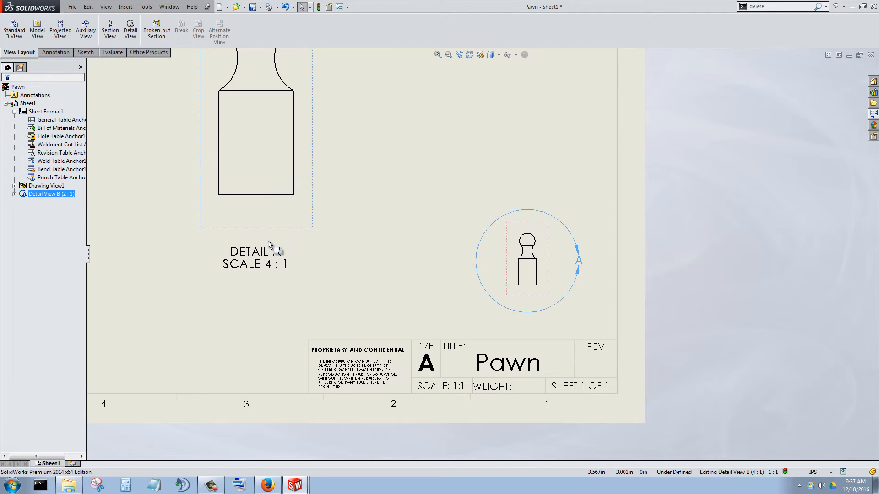
{"action": "scroll", "coordinate": [268, 242], "scroll_direction": "up", "scroll_amount": 4}
{"action": "scroll", "coordinate": [405, 179], "scroll_direction": "down", "scroll_amount": 3}
{"action": "left_click", "coordinate": [743, 226]}
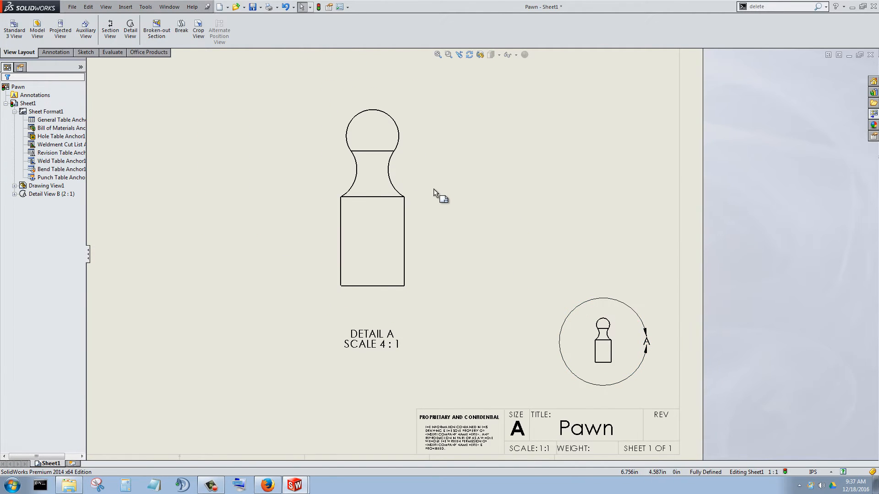
Step: Add a vertical Smart Dimension in the detail view from the pawn's base edge to the head arc, placed left of the pawn
{"action": "scroll", "coordinate": [411, 163], "scroll_direction": "down", "scroll_amount": 2}
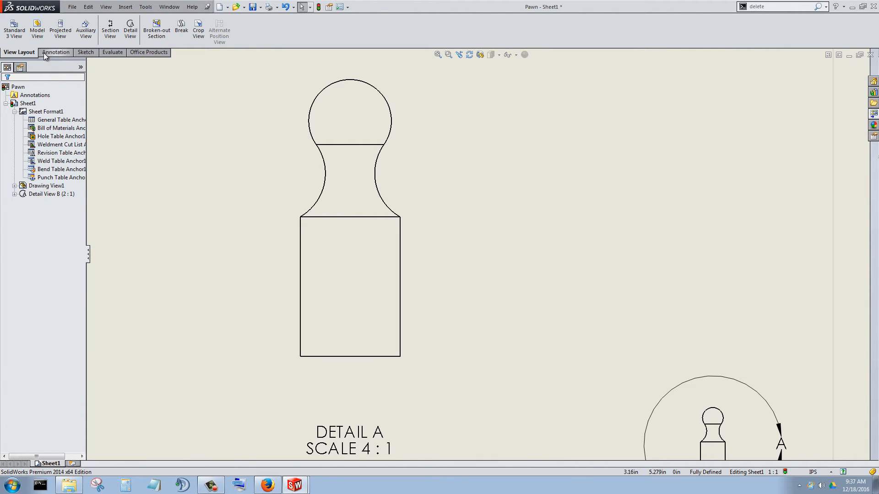
{"action": "left_click", "coordinate": [85, 53]}
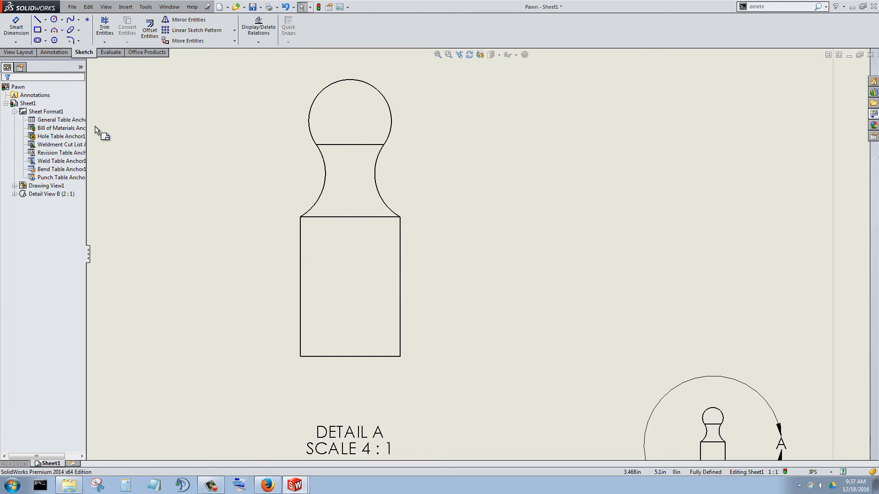
{"action": "left_click", "coordinate": [14, 30]}
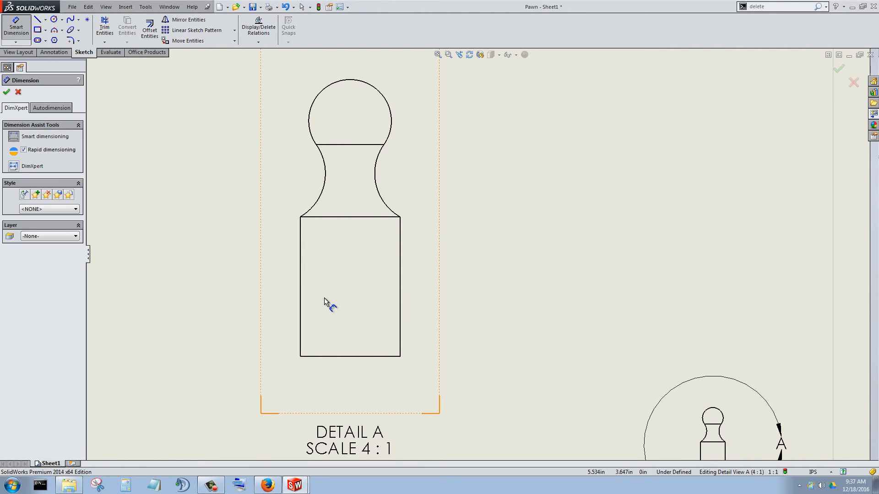
{"action": "scroll", "coordinate": [413, 257], "scroll_direction": "up", "scroll_amount": 2}
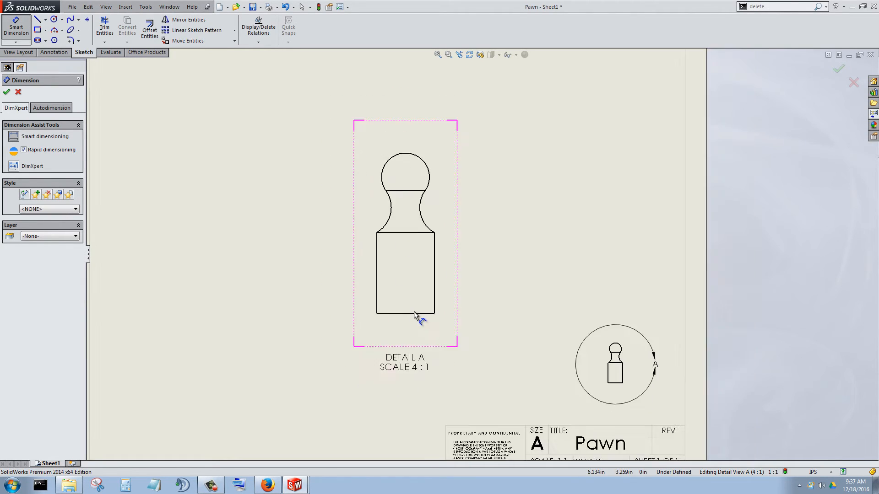
{"action": "scroll", "coordinate": [419, 249], "scroll_direction": "down", "scroll_amount": 2}
{"action": "scroll", "coordinate": [449, 151], "scroll_direction": "down", "scroll_amount": 3}
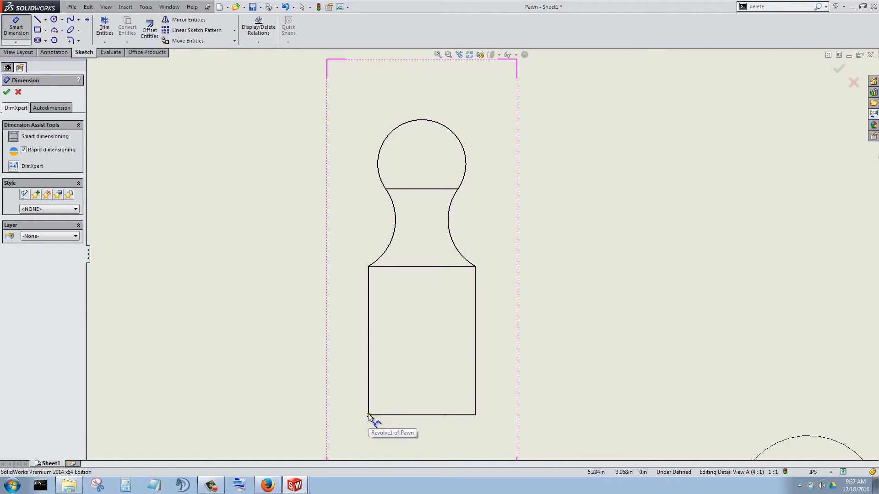
{"action": "left_click", "coordinate": [399, 415]}
{"action": "left_click", "coordinate": [419, 120]}
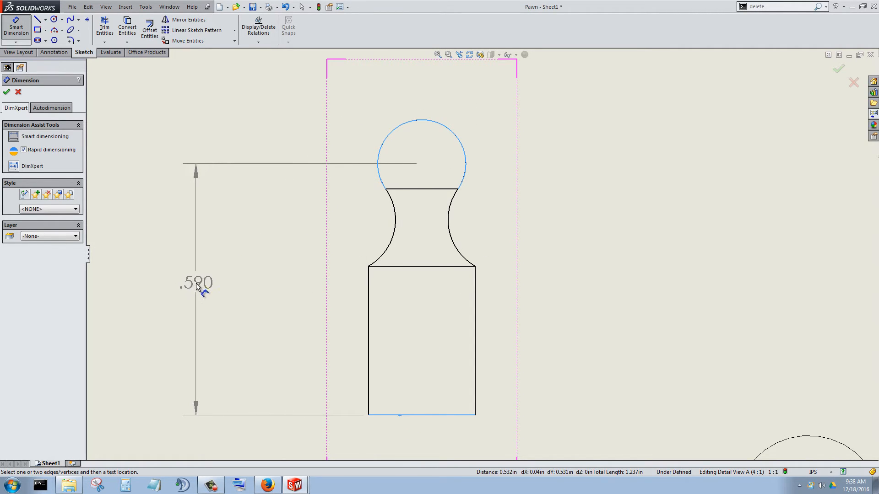
{"action": "left_click", "coordinate": [196, 284]}
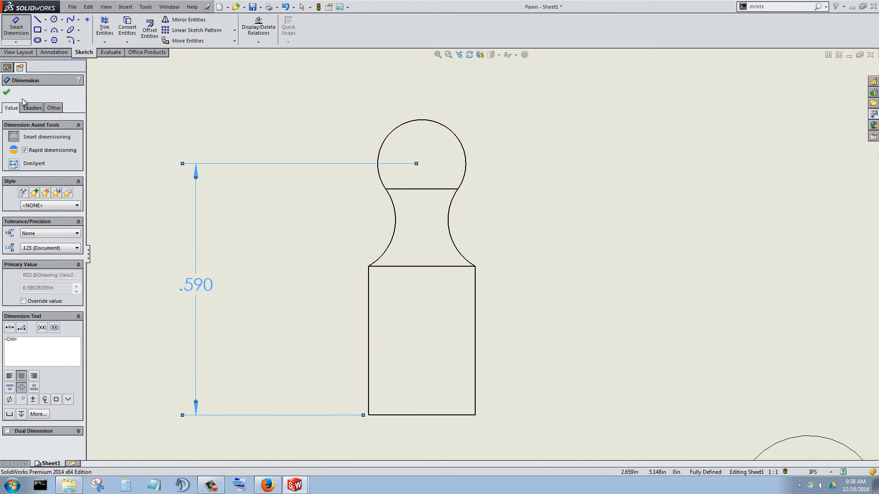
{"action": "left_click", "coordinate": [7, 93]}
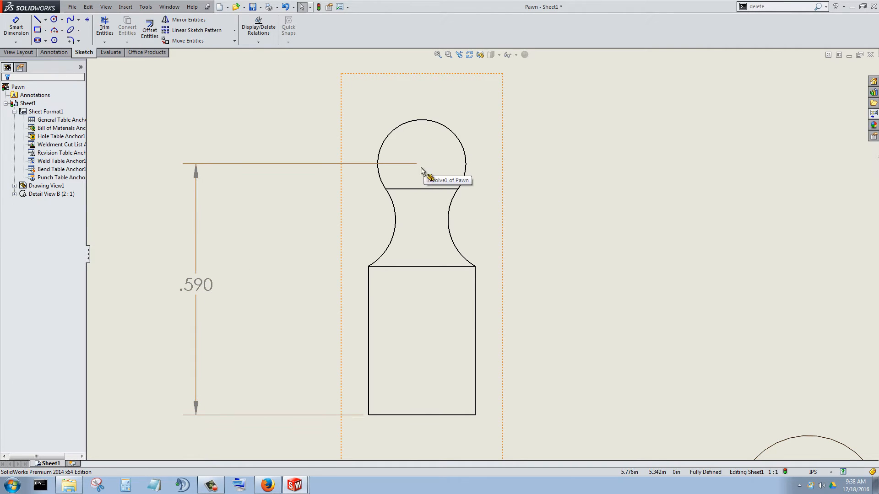
Step: Set the height dimension's first arc condition to Max and place the dimension nearer the pawn's left side
{"action": "scroll", "coordinate": [410, 205], "scroll_direction": "down", "scroll_amount": 5}
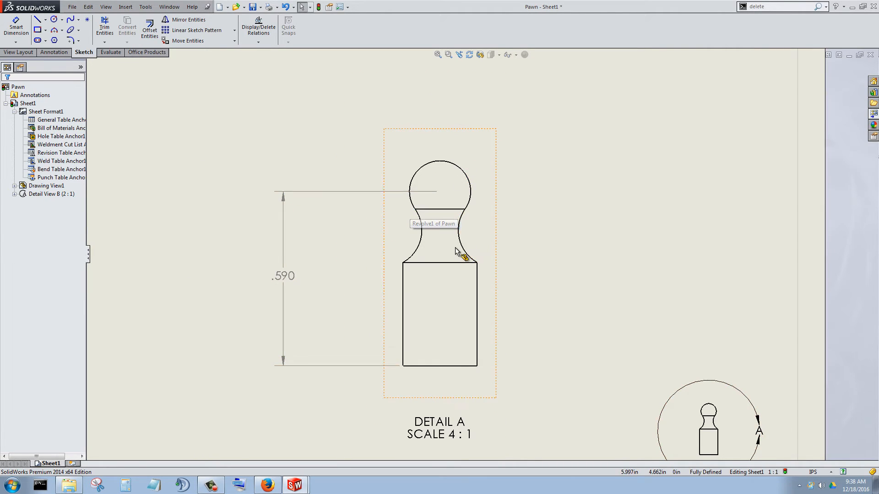
{"action": "scroll", "coordinate": [458, 155], "scroll_direction": "up", "scroll_amount": 4}
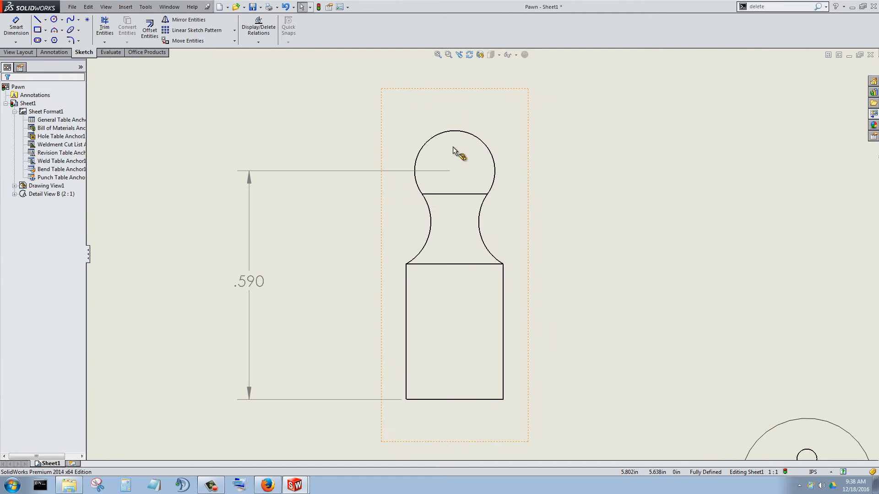
{"action": "scroll", "coordinate": [441, 267], "scroll_direction": "up", "scroll_amount": 2}
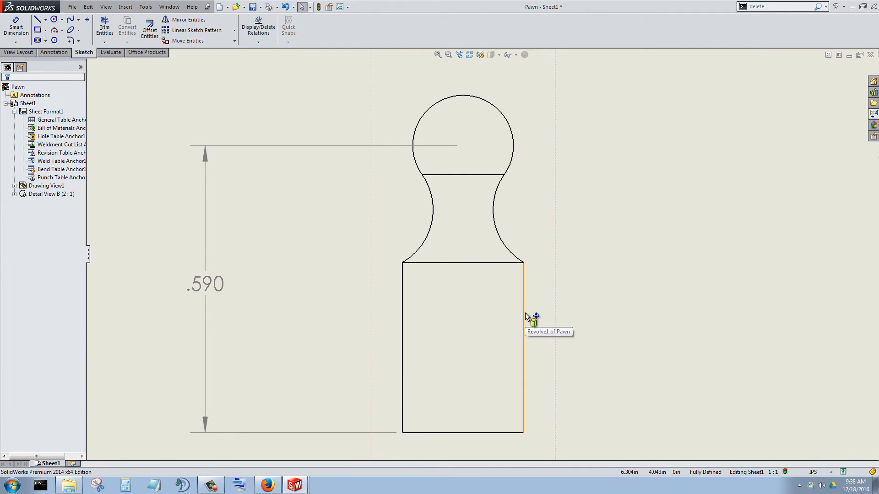
{"action": "scroll", "coordinate": [419, 304], "scroll_direction": "down", "scroll_amount": 2}
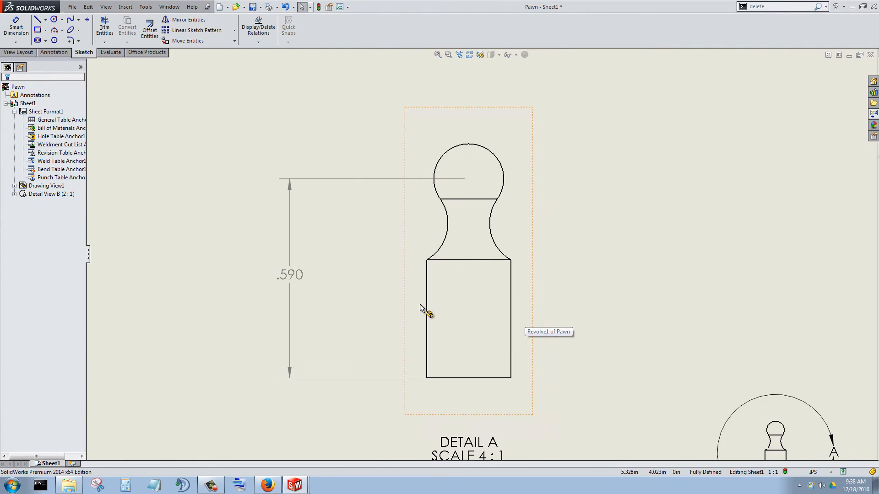
{"action": "scroll", "coordinate": [482, 190], "scroll_direction": "down", "scroll_amount": 1}
{"action": "scroll", "coordinate": [483, 191], "scroll_direction": "up", "scroll_amount": 2}
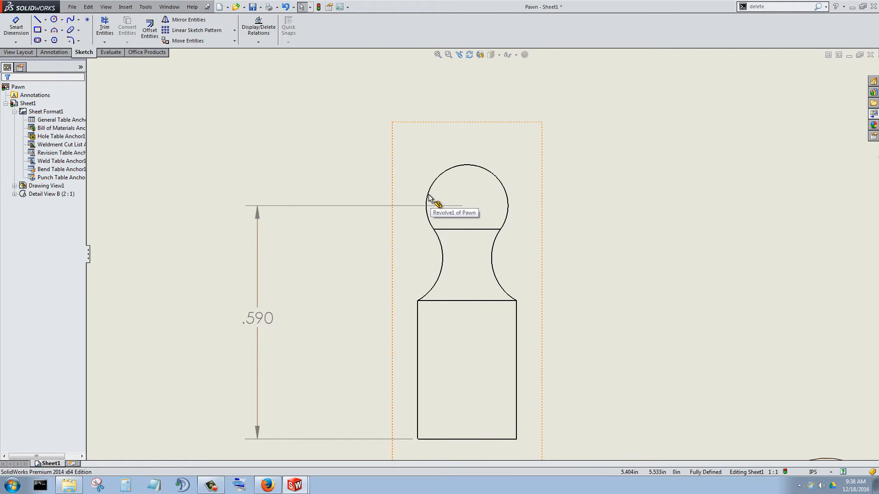
{"action": "left_click", "coordinate": [264, 319]}
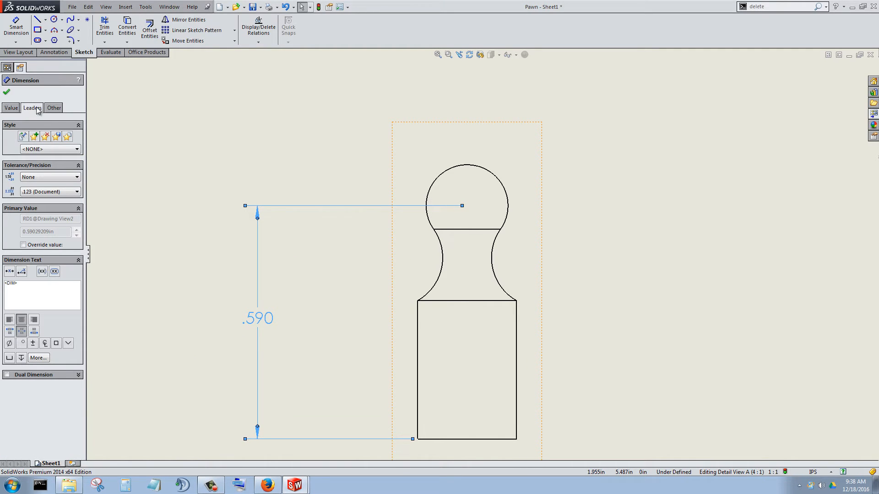
{"action": "left_click", "coordinate": [37, 109]}
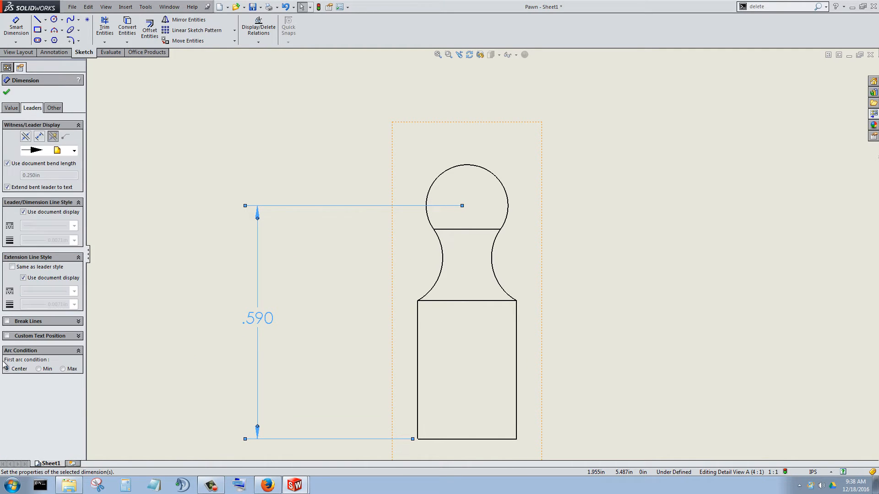
{"action": "left_click", "coordinate": [63, 369]}
{"action": "left_click", "coordinate": [39, 369]}
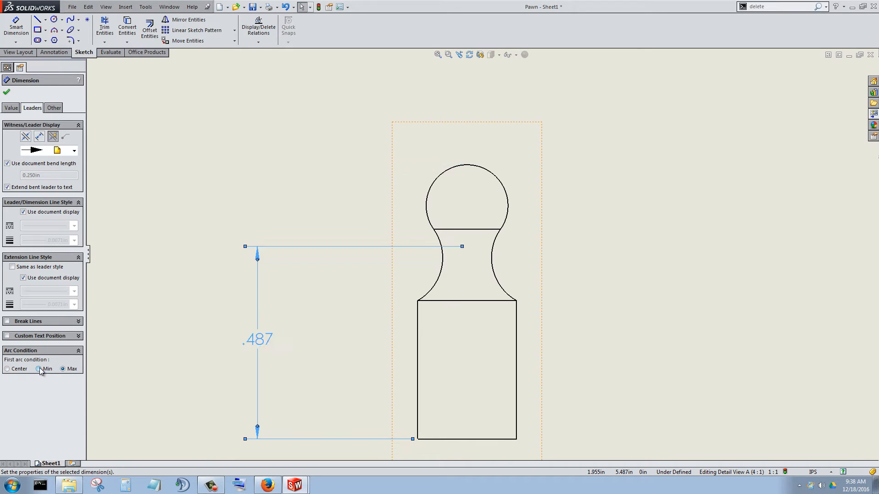
{"action": "left_click", "coordinate": [64, 369]}
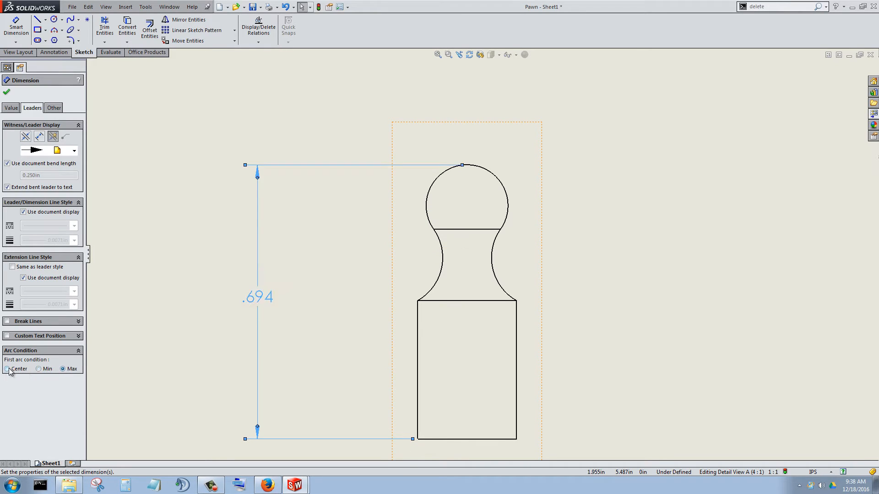
{"action": "left_click", "coordinate": [7, 369]}
{"action": "left_click", "coordinate": [63, 369]}
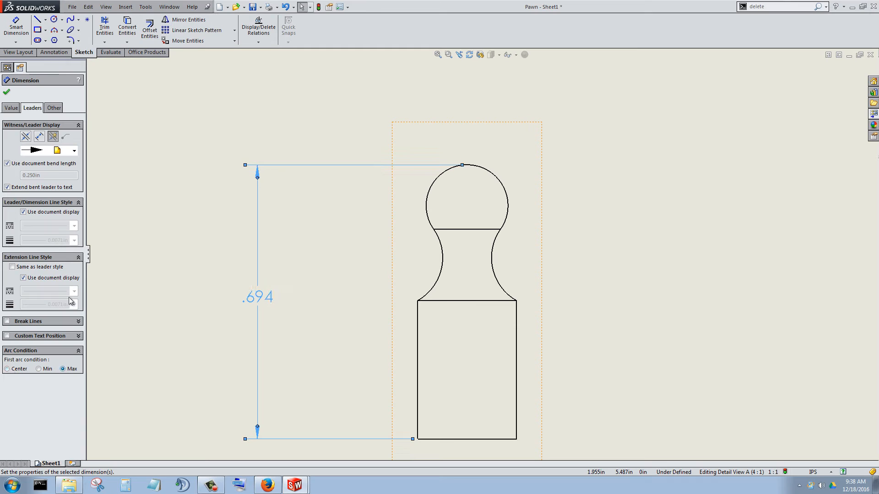
{"action": "left_click", "coordinate": [7, 94]}
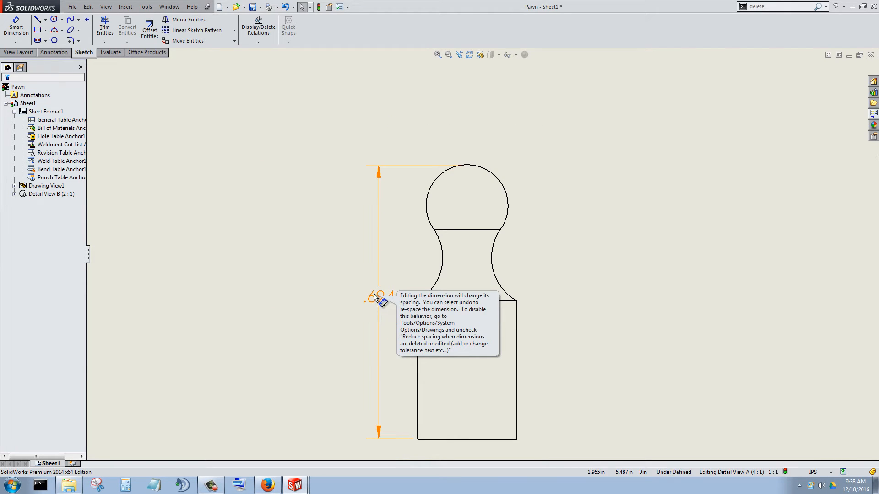
{"action": "left_click_drag", "start_coordinate": [370, 298], "coordinate": [318, 306]}
Step: Dimension the radii of the right neck arc and the head arc in the detail view, placing both right of the pawn
{"action": "left_click", "coordinate": [17, 33]}
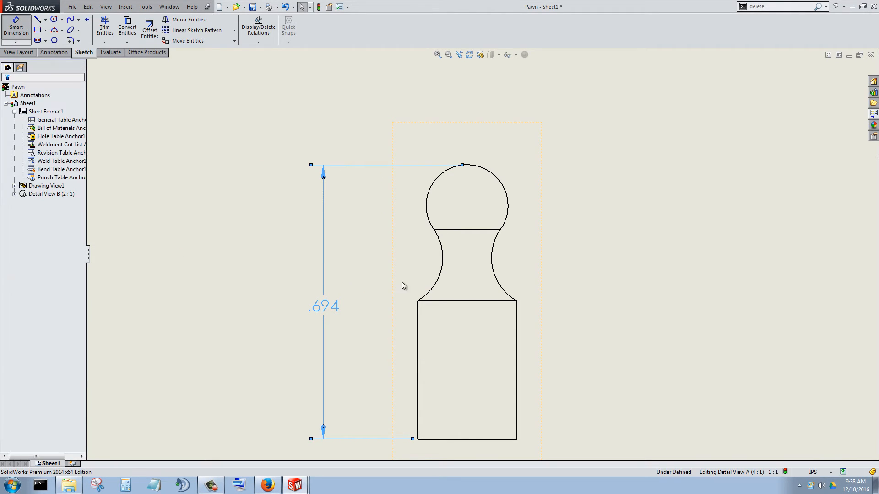
{"action": "left_click", "coordinate": [495, 271]}
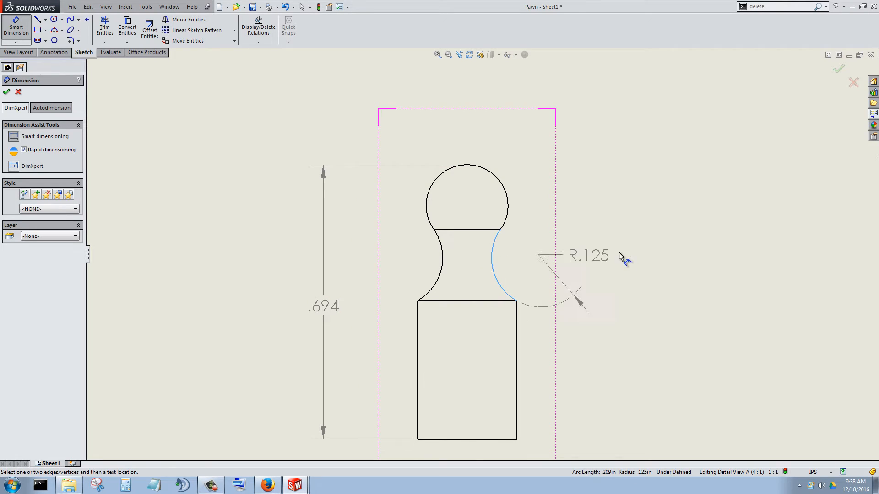
{"action": "left_click", "coordinate": [635, 255]}
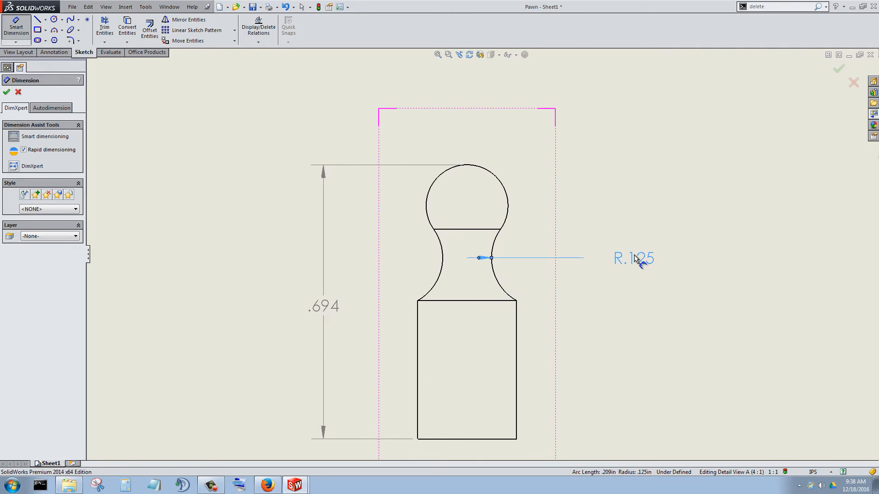
{"action": "left_click", "coordinate": [496, 177]}
{"action": "left_click", "coordinate": [603, 131]}
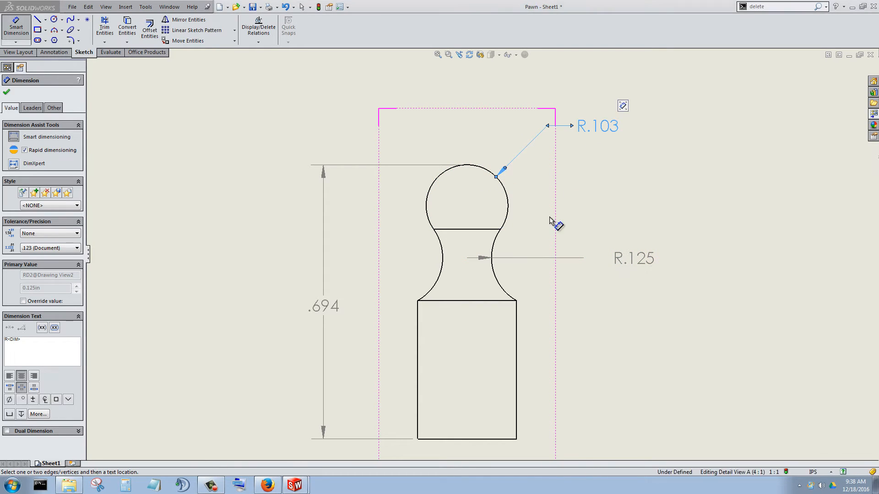
Step: Dimension the heights from the pawn's base edge to the body's top edge and to the neck's top edge, placing both left of the pawn
{"action": "left_click", "coordinate": [445, 438]}
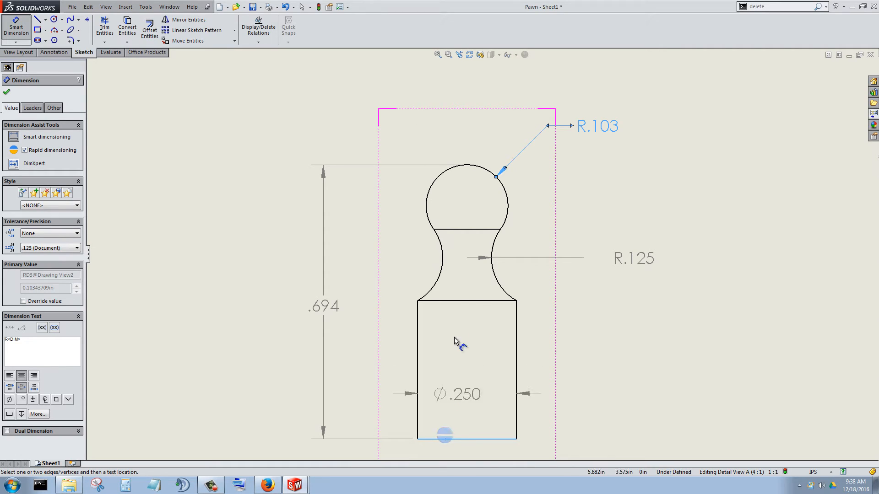
{"action": "left_click", "coordinate": [445, 300]}
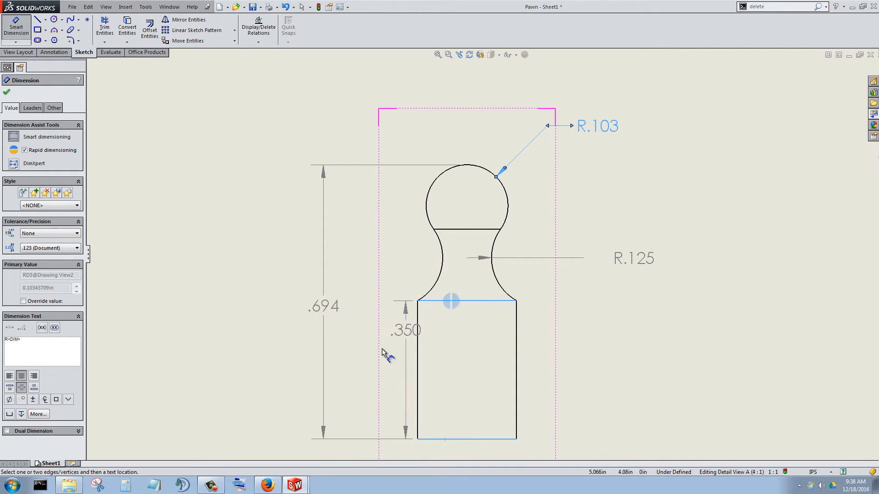
{"action": "left_click", "coordinate": [368, 369]}
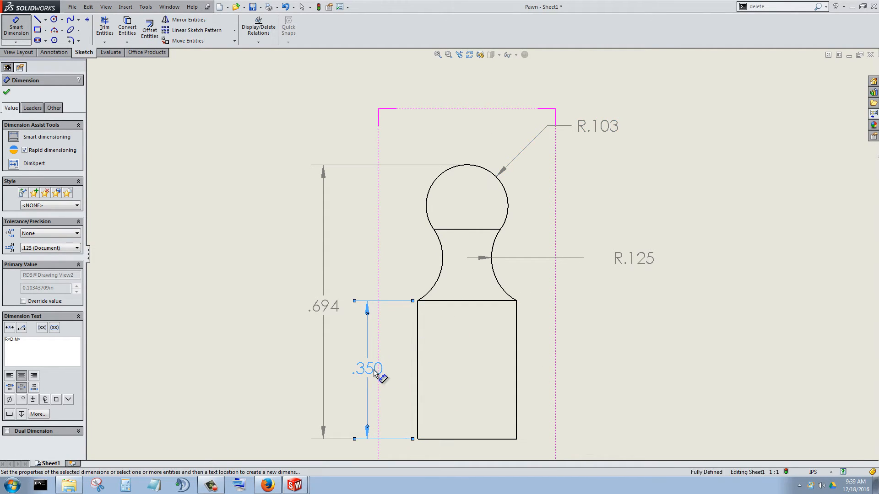
{"action": "left_click", "coordinate": [457, 439]}
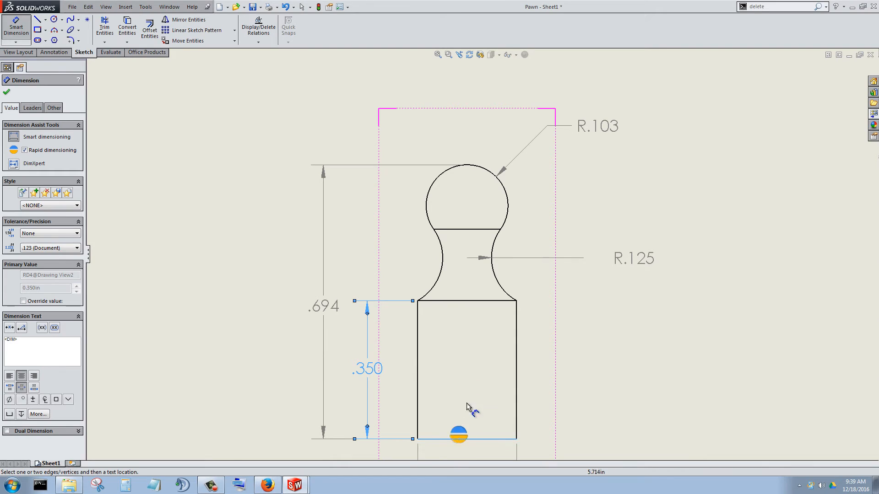
{"action": "left_click", "coordinate": [459, 231]}
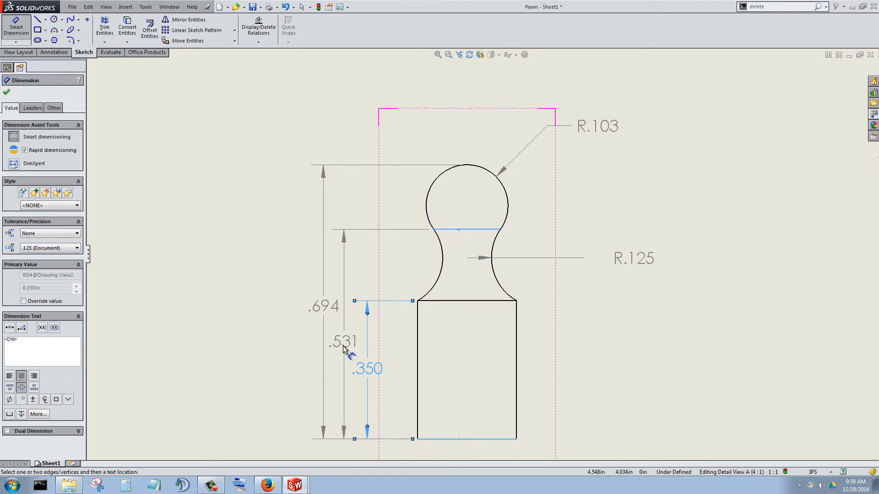
{"action": "left_click", "coordinate": [345, 347]}
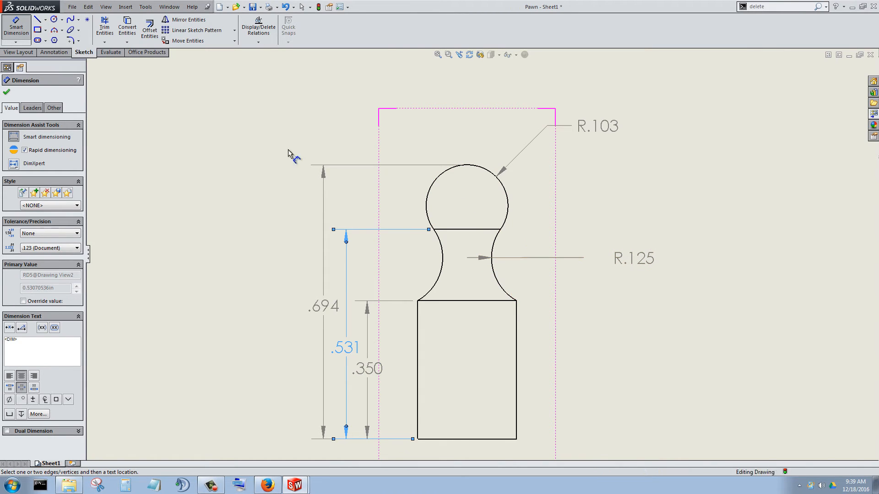
{"action": "left_click", "coordinate": [7, 93]}
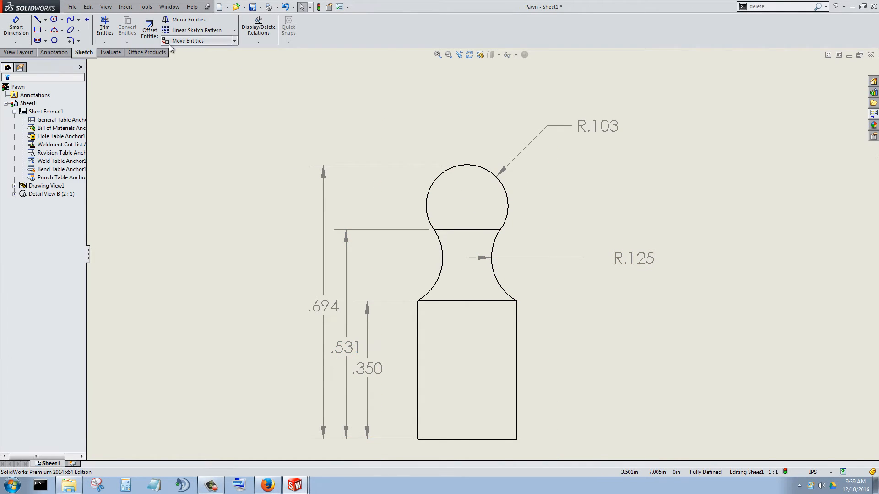
Step: Add center marks to the right neck arc and the head arc, overriding document defaults with a 0.050 in mark size and no extended lines
{"action": "left_click", "coordinate": [59, 52]}
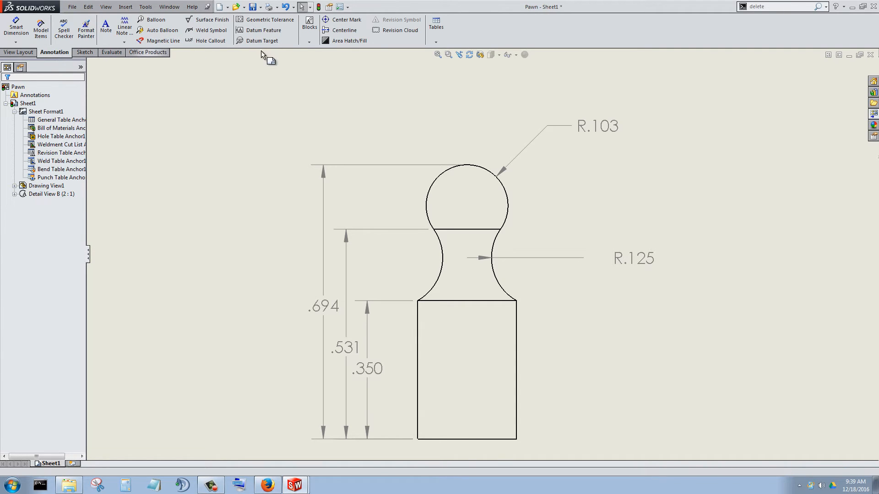
{"action": "left_click", "coordinate": [346, 19]}
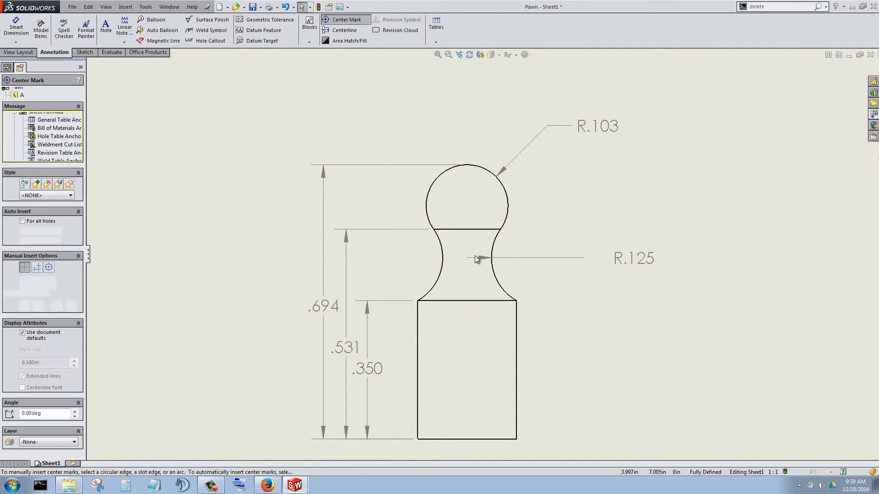
{"action": "left_click", "coordinate": [504, 280]}
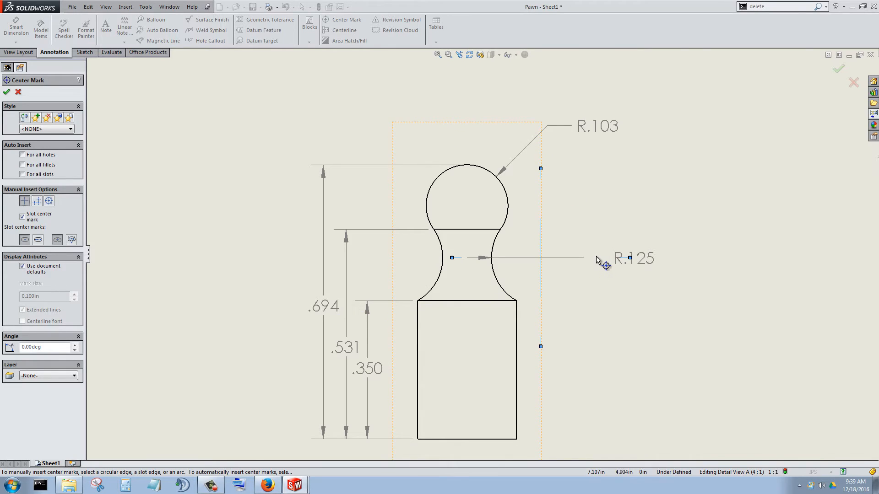
{"action": "scroll", "coordinate": [595, 257], "scroll_direction": "up", "scroll_amount": 3}
{"action": "scroll", "coordinate": [536, 246], "scroll_direction": "down", "scroll_amount": 3}
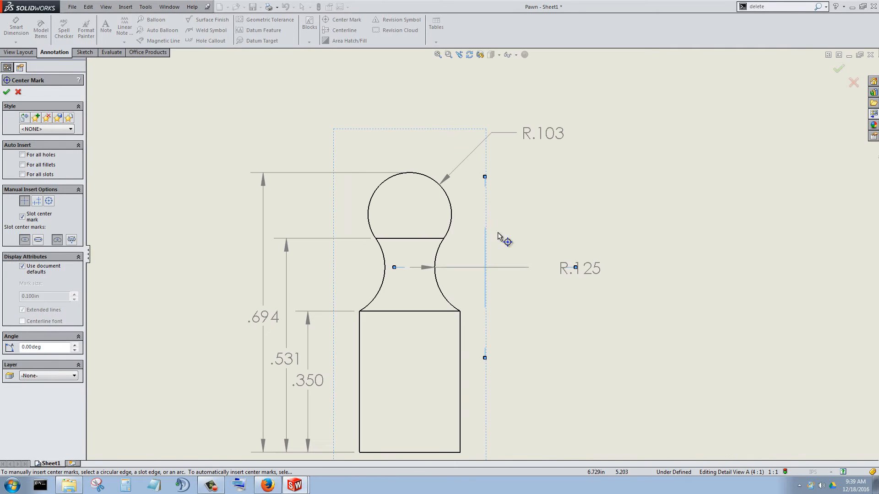
{"action": "left_click", "coordinate": [450, 204]}
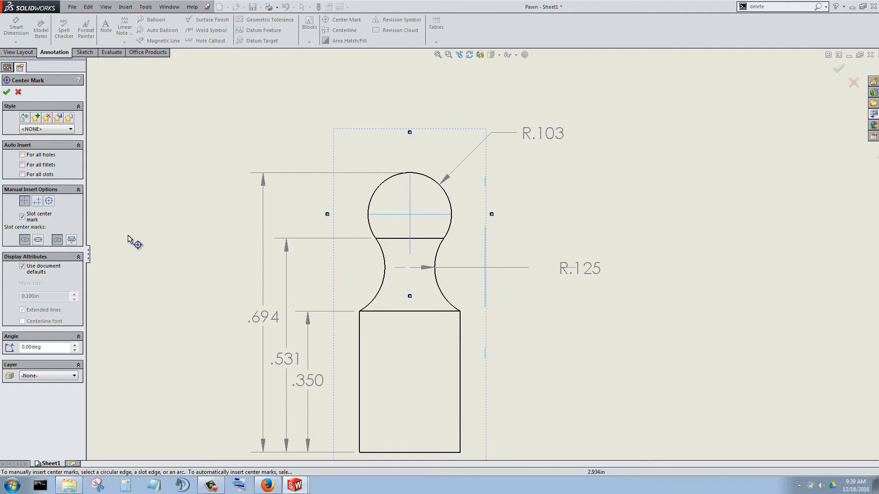
{"action": "left_click", "coordinate": [22, 267]}
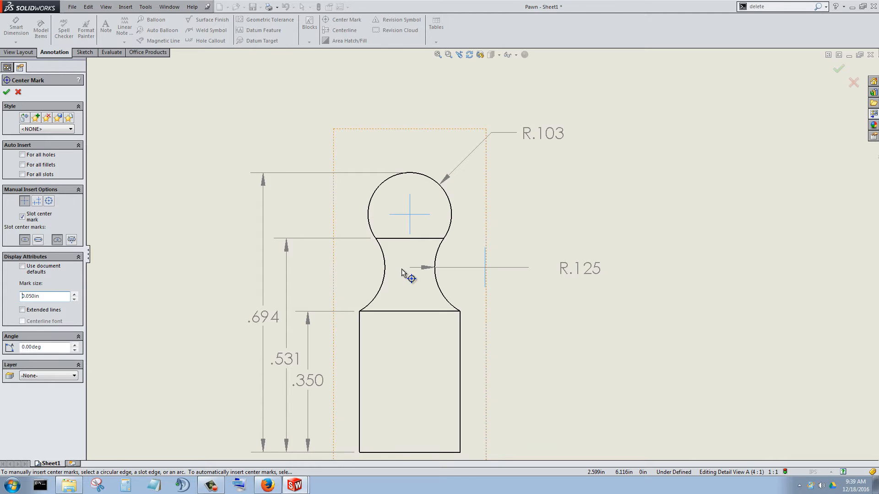
{"action": "left_click", "coordinate": [6, 92]}
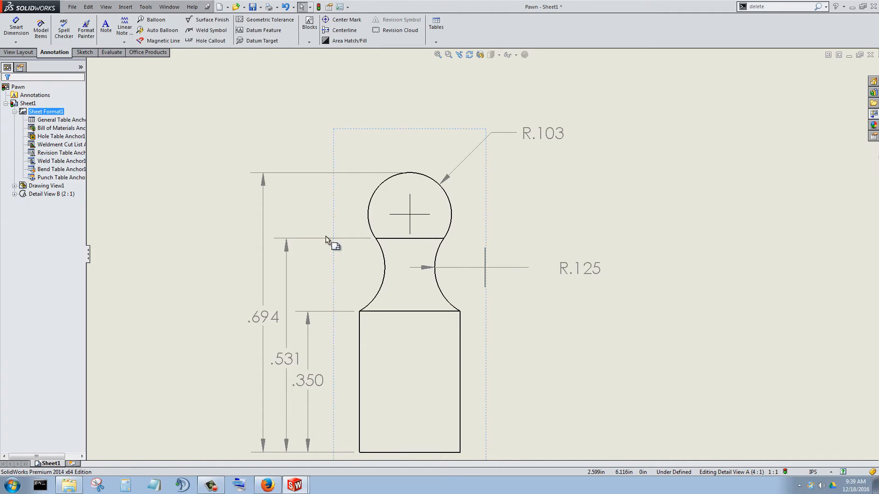
Step: Move the neck radius dimension slightly upward and dimension the height from the base edge to the head's center mark, placed left of the overall height
{"action": "left_click_drag", "start_coordinate": [594, 280], "coordinate": [588, 256]}
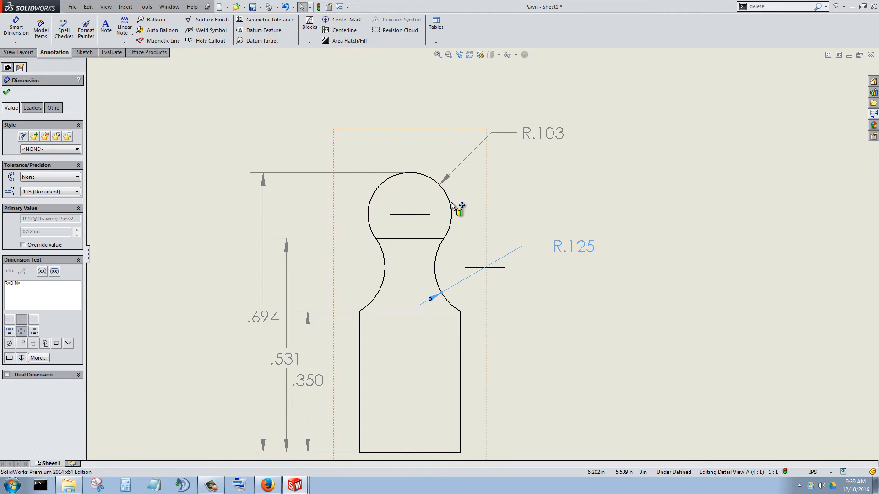
{"action": "left_click", "coordinate": [16, 27]}
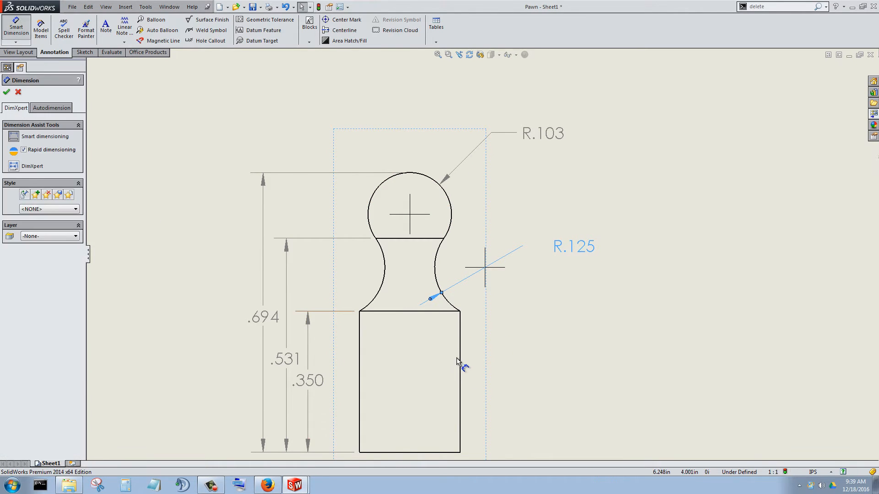
{"action": "left_click", "coordinate": [405, 452]}
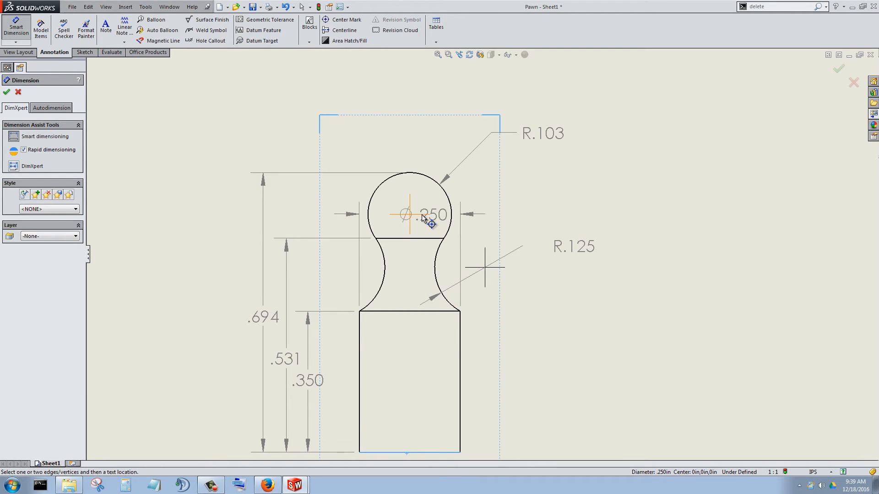
{"action": "left_click", "coordinate": [409, 214]}
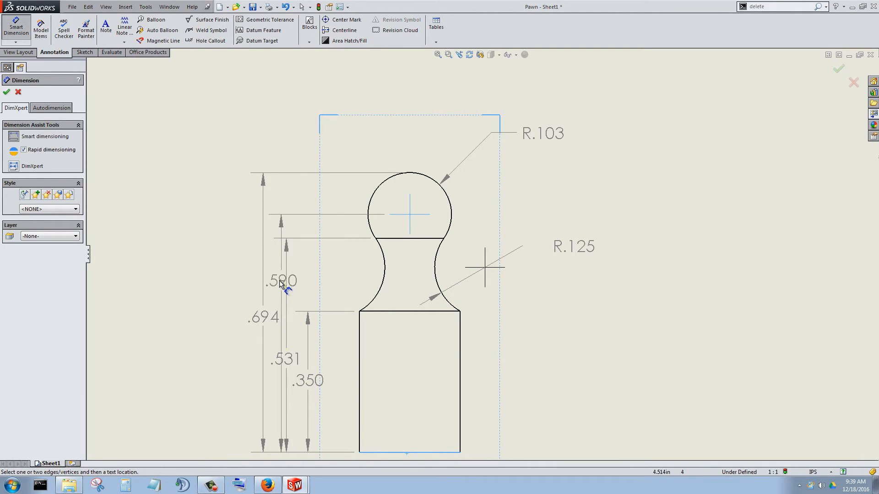
{"action": "left_click", "coordinate": [216, 284]}
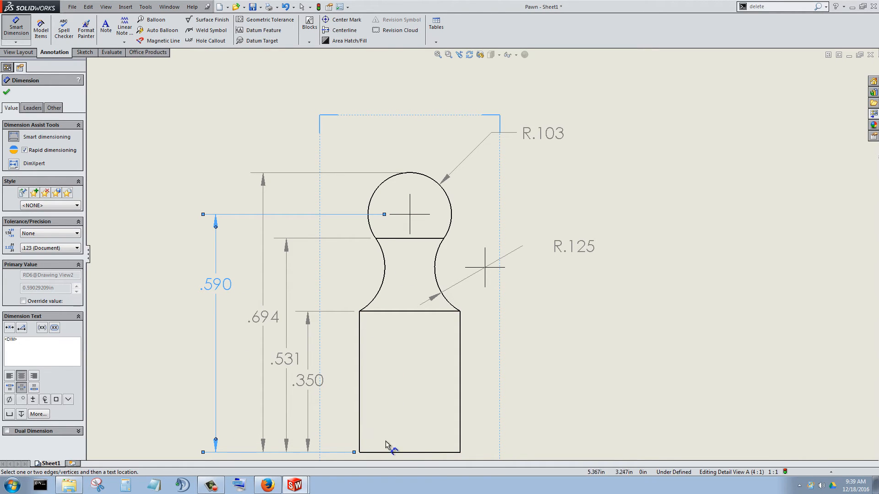
{"action": "left_click", "coordinate": [414, 453]}
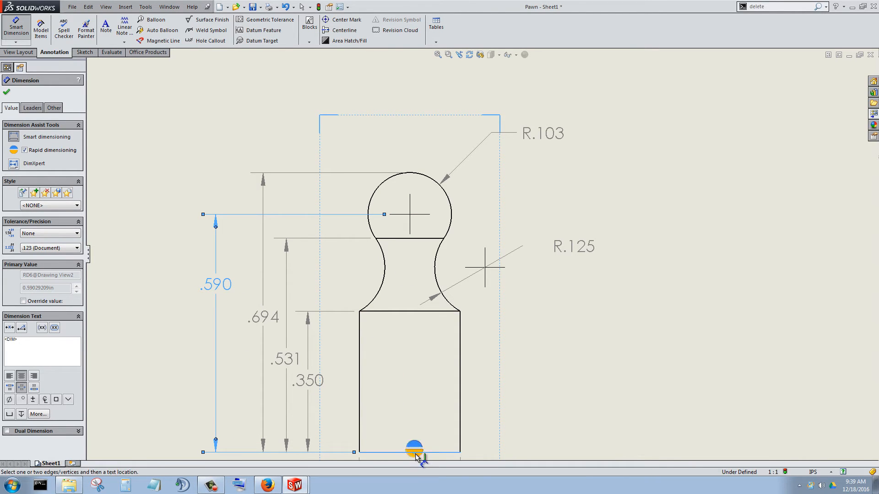
{"action": "left_click", "coordinate": [486, 278]}
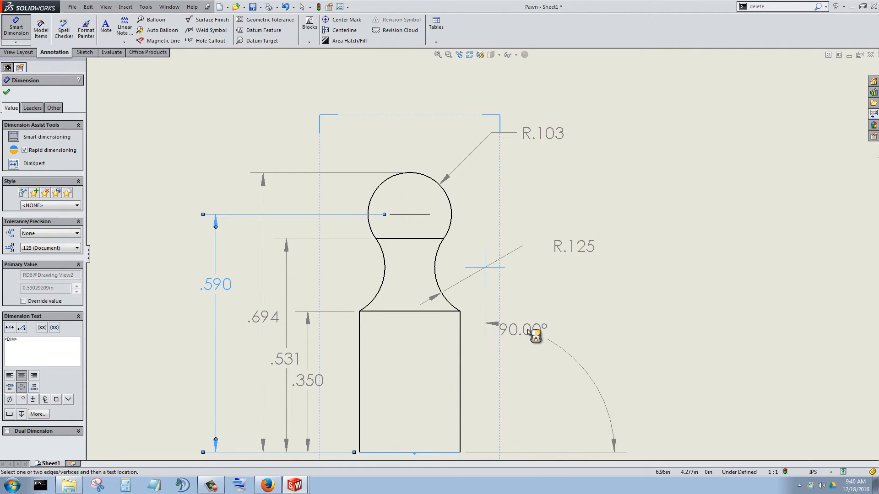
{"action": "key", "text": "Escape"}
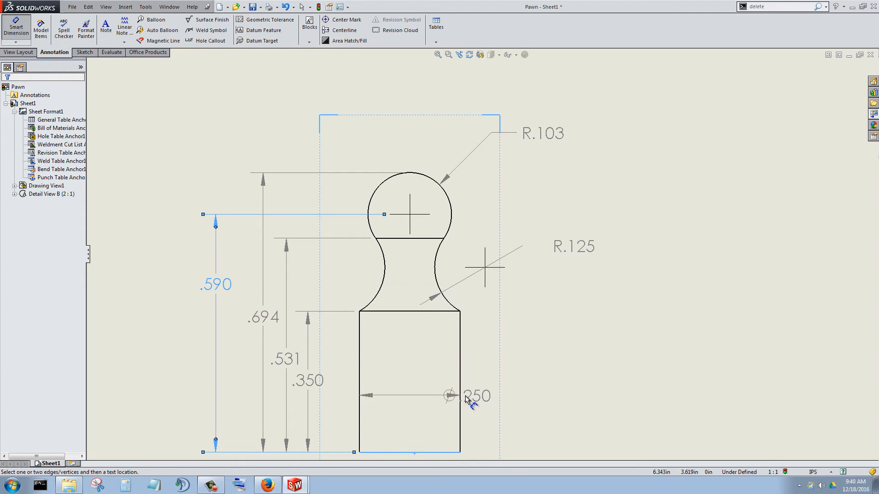
{"action": "key", "text": "Escape"}
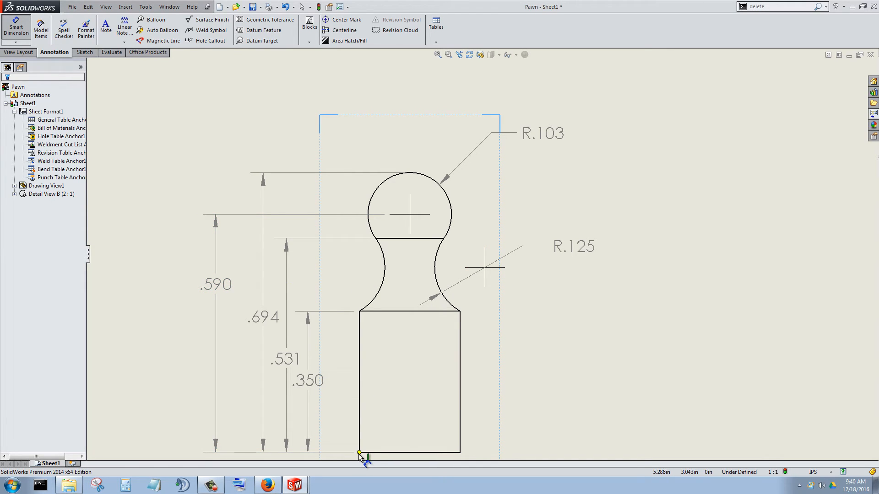
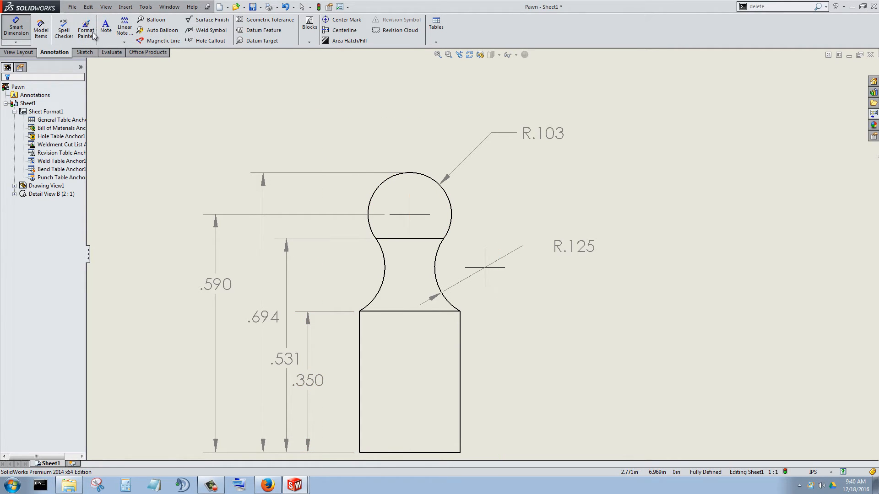
Step: Sketch a vertical construction line about 0.89 in long through the pawn's center, from below the base to above the head
{"action": "left_click", "coordinate": [79, 53]}
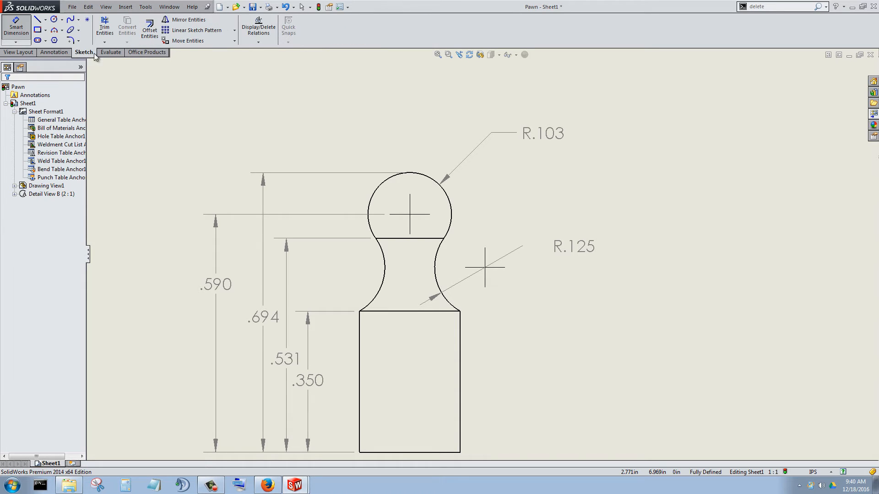
{"action": "left_click", "coordinate": [36, 20]}
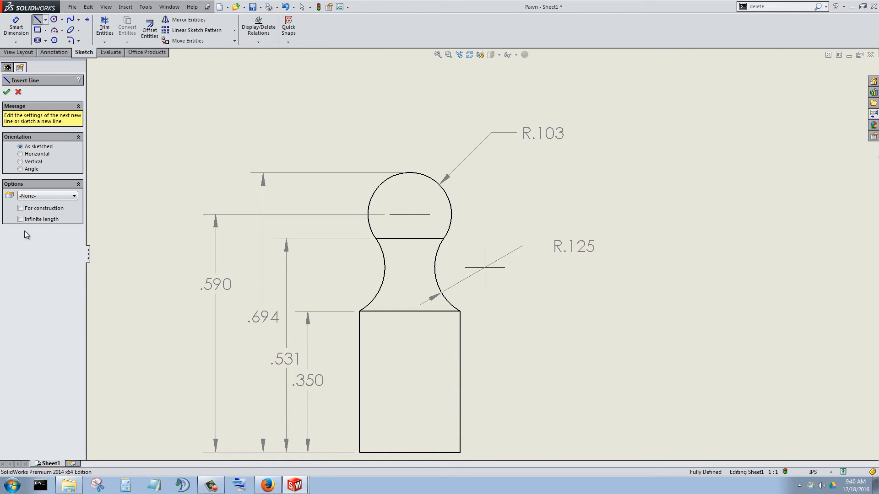
{"action": "left_click", "coordinate": [20, 210]}
{"action": "scroll", "coordinate": [452, 369], "scroll_direction": "up", "scroll_amount": 2}
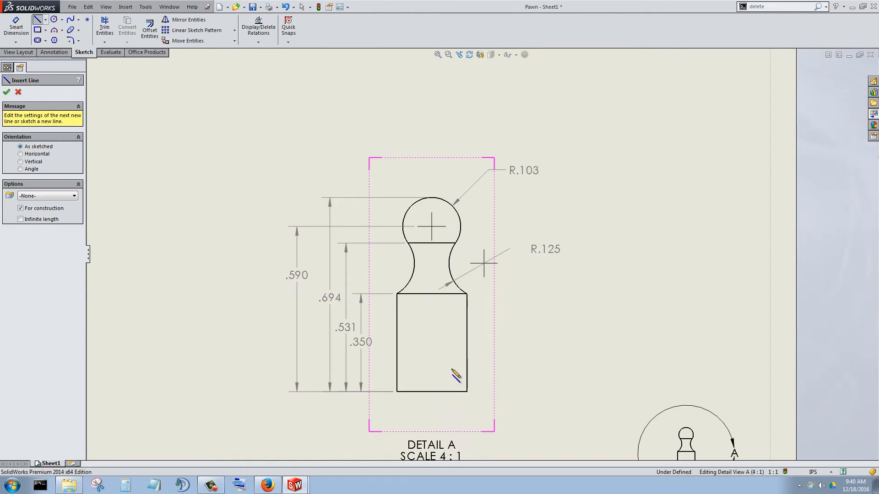
{"action": "left_click", "coordinate": [432, 414]}
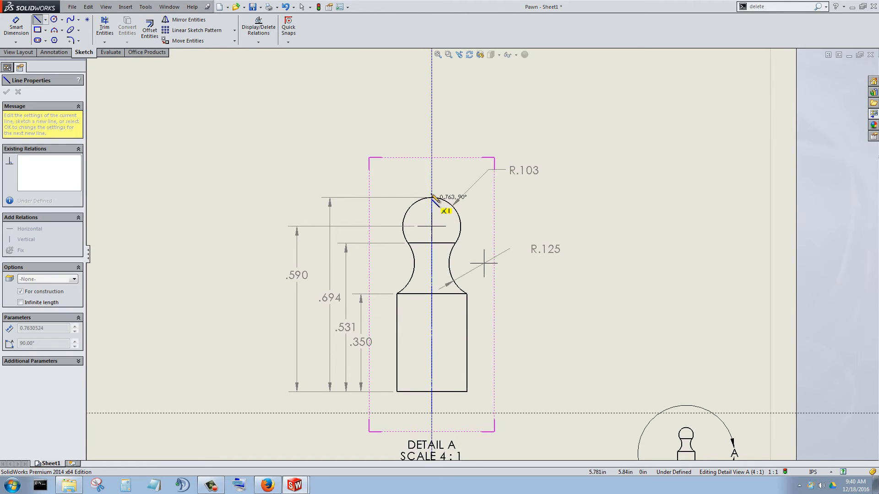
{"action": "left_click", "coordinate": [433, 164]}
{"action": "key", "text": "Escape"}
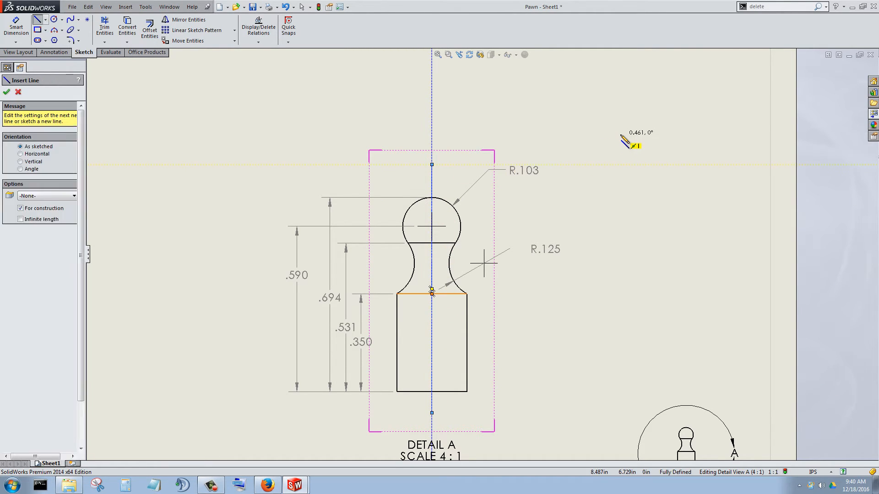
{"action": "key", "text": "Escape"}
Step: Dimension the horizontal distance from the pawn's centerline to the right neck arc's center mark, placed below the pawn as a driven dimension
{"action": "scroll", "coordinate": [540, 320], "scroll_direction": "down", "scroll_amount": 2}
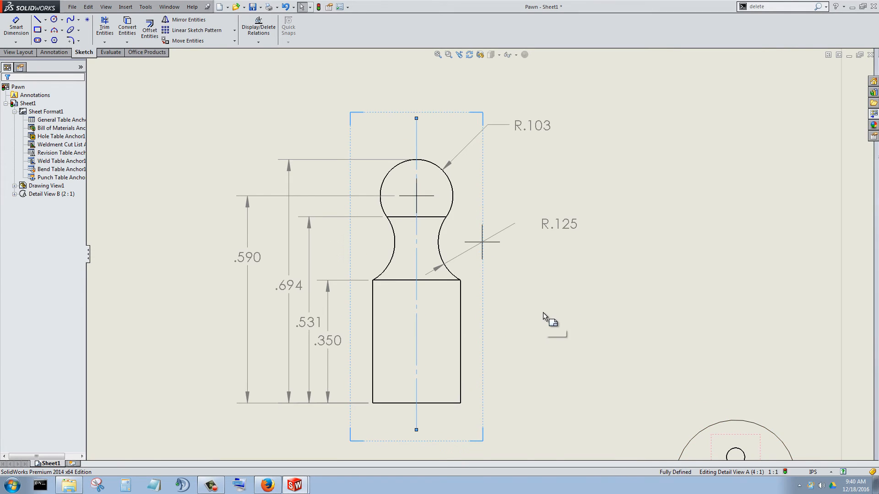
{"action": "scroll", "coordinate": [537, 311], "scroll_direction": "down", "scroll_amount": 2}
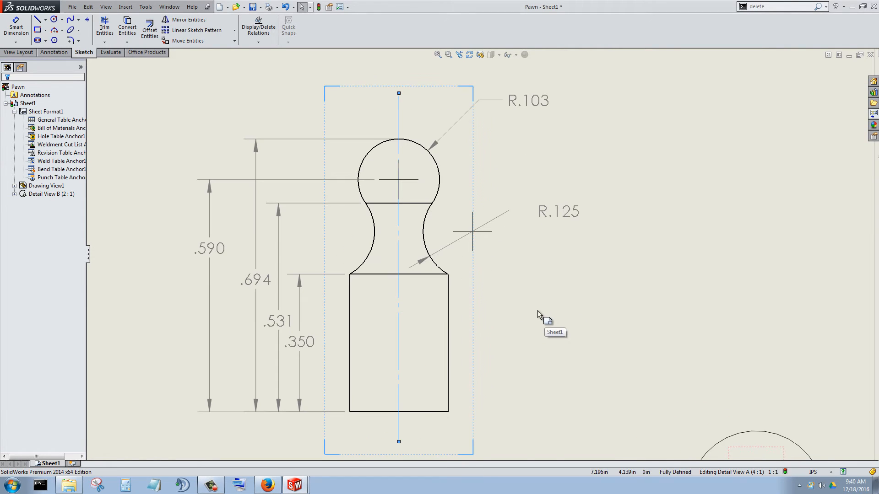
{"action": "left_click", "coordinate": [19, 26]}
{"action": "left_click", "coordinate": [399, 346]}
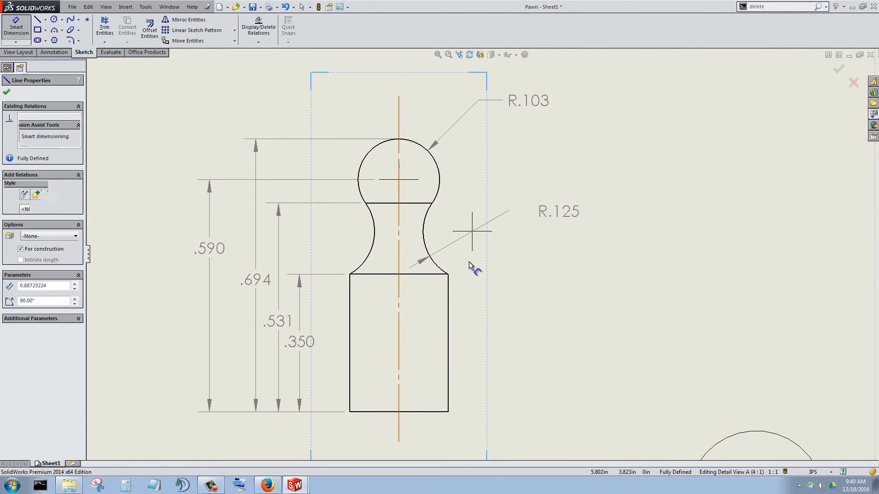
{"action": "left_click", "coordinate": [475, 244]}
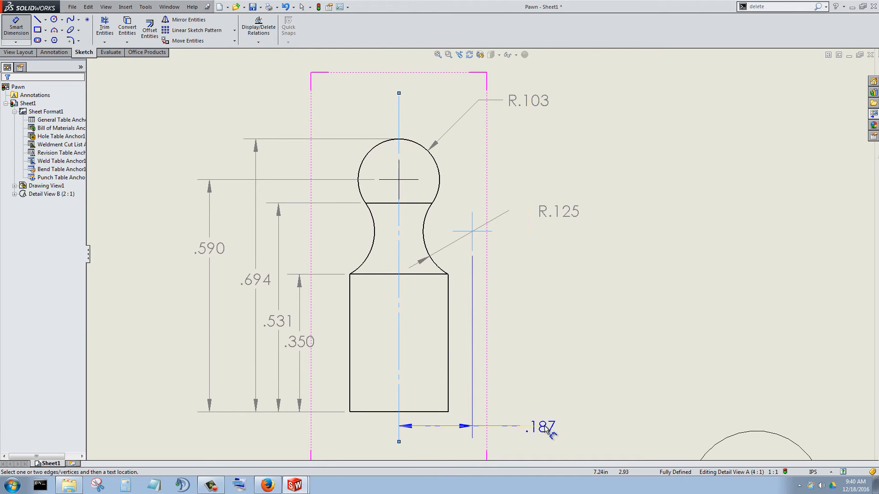
{"action": "scroll", "coordinate": [549, 380], "scroll_direction": "up", "scroll_amount": 3}
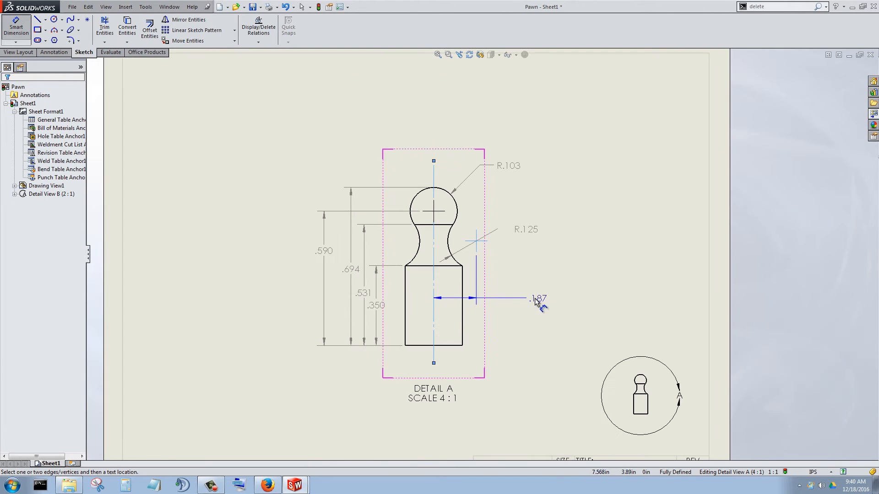
{"action": "scroll", "coordinate": [526, 334], "scroll_direction": "down", "scroll_amount": 2}
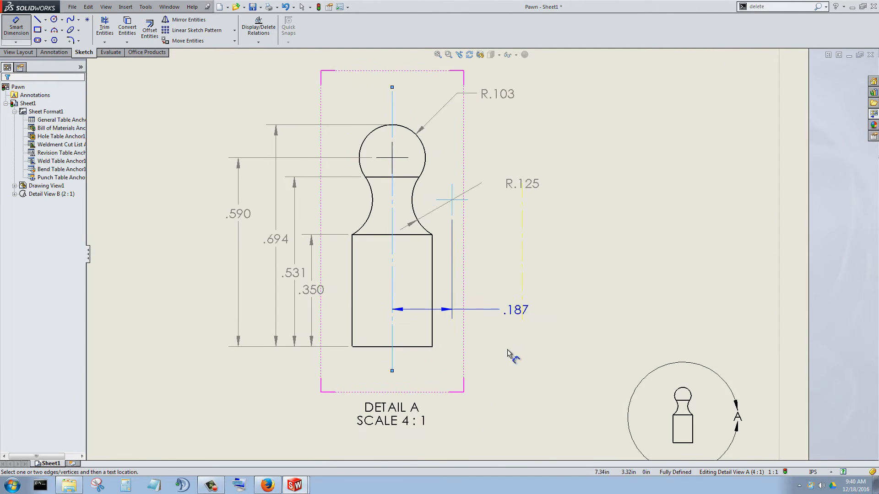
{"action": "left_click", "coordinate": [503, 373]}
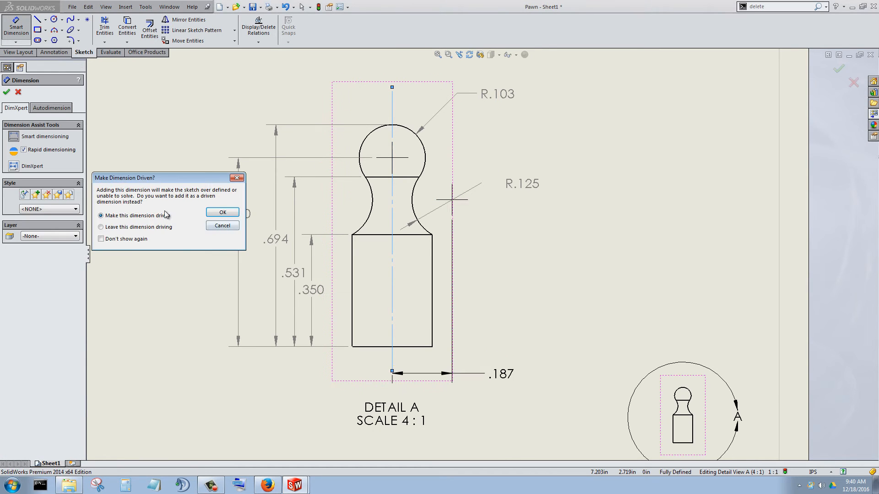
{"action": "left_click", "coordinate": [223, 213]}
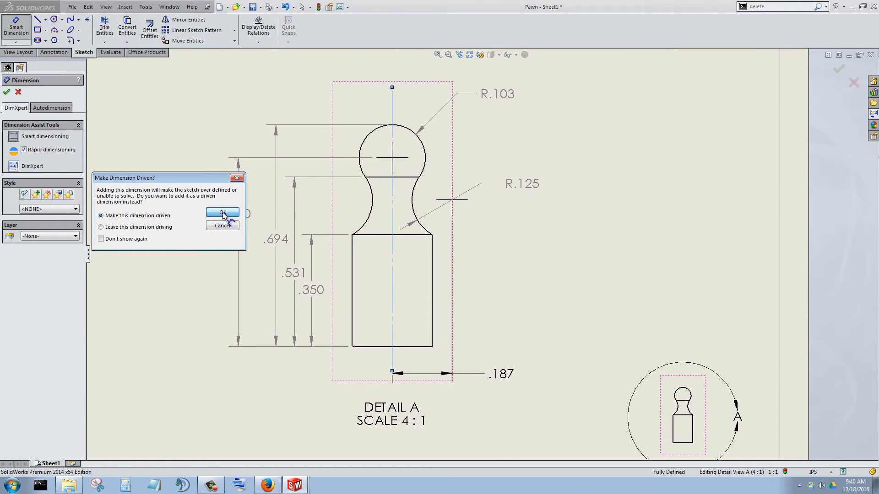
Step: Dimension the horizontal distance from the centerline to the body's right edge as driven, placed between the base and the neck center dimension
{"action": "left_click", "coordinate": [392, 314]}
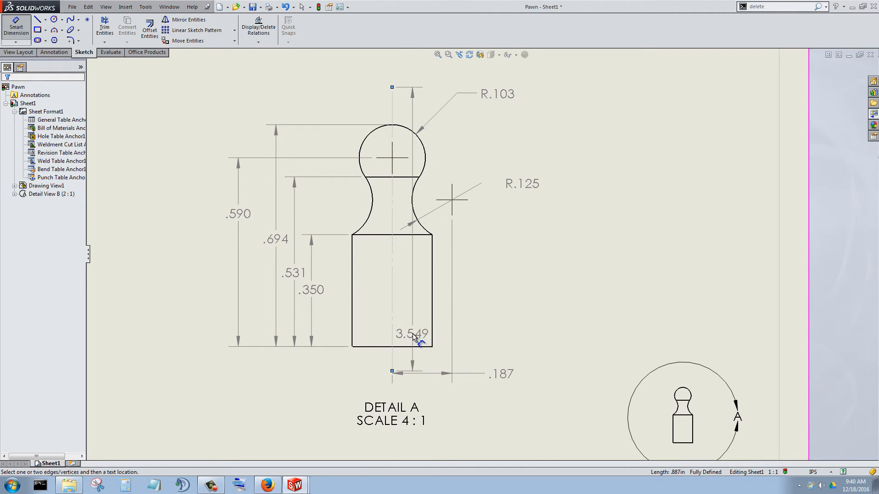
{"action": "key", "text": "Escape"}
{"action": "left_click", "coordinate": [16, 26]}
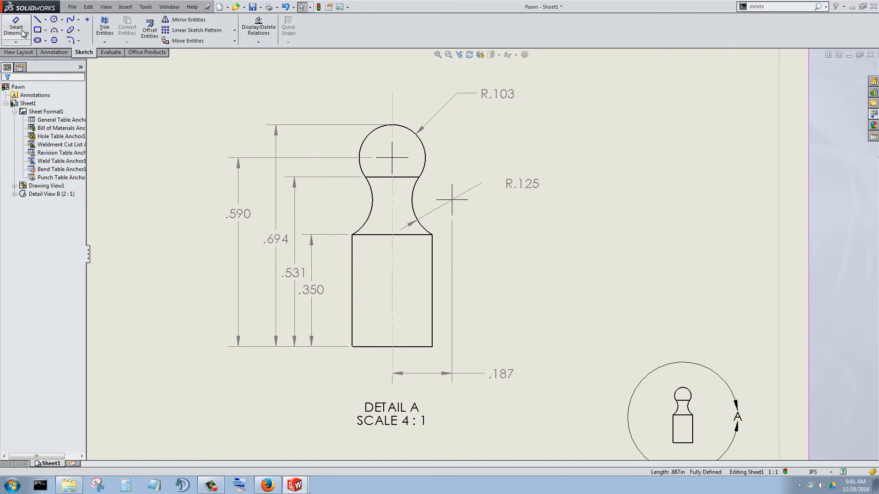
{"action": "left_click", "coordinate": [405, 327]}
{"action": "left_click", "coordinate": [433, 334]}
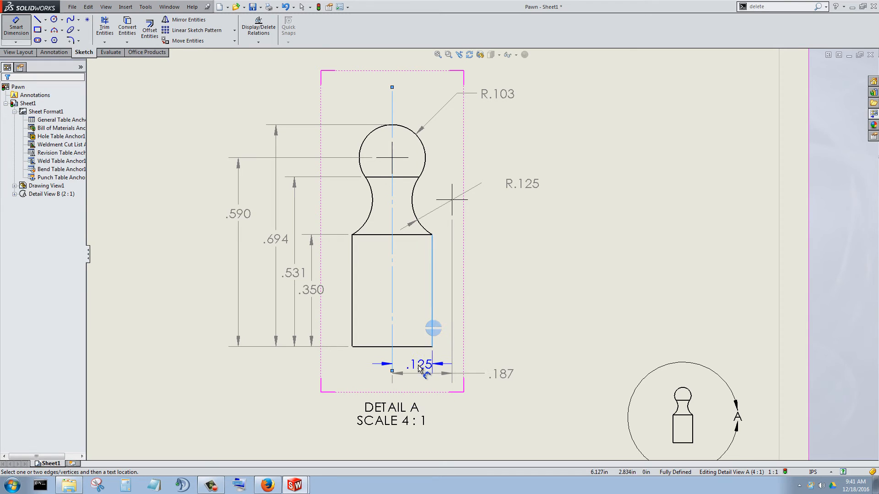
{"action": "left_click", "coordinate": [413, 364]}
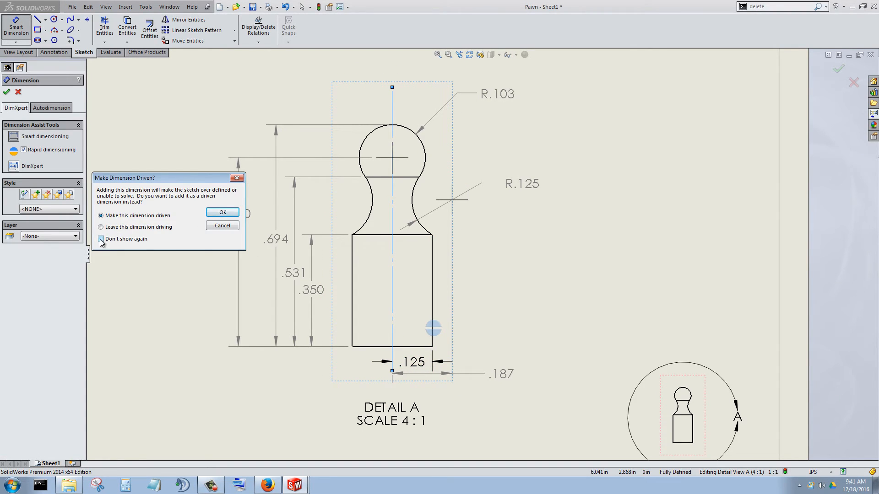
{"action": "left_click", "coordinate": [222, 213]}
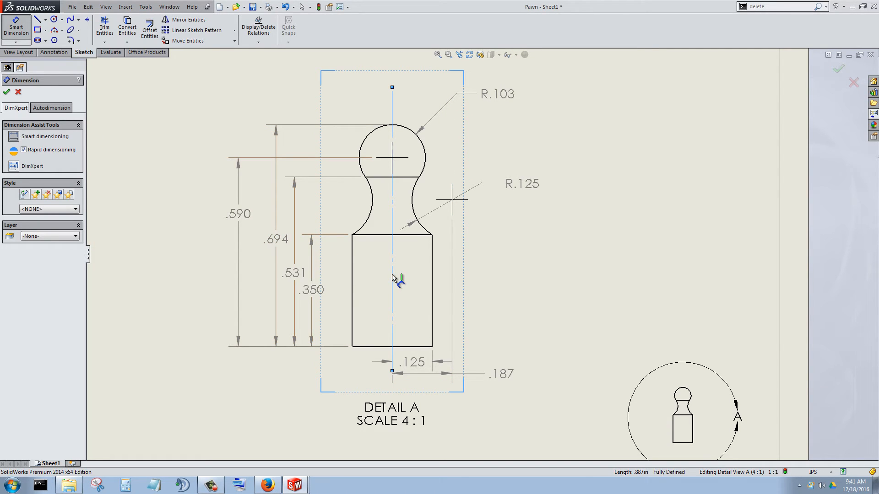
{"action": "scroll", "coordinate": [435, 275], "scroll_direction": "down", "scroll_amount": 2}
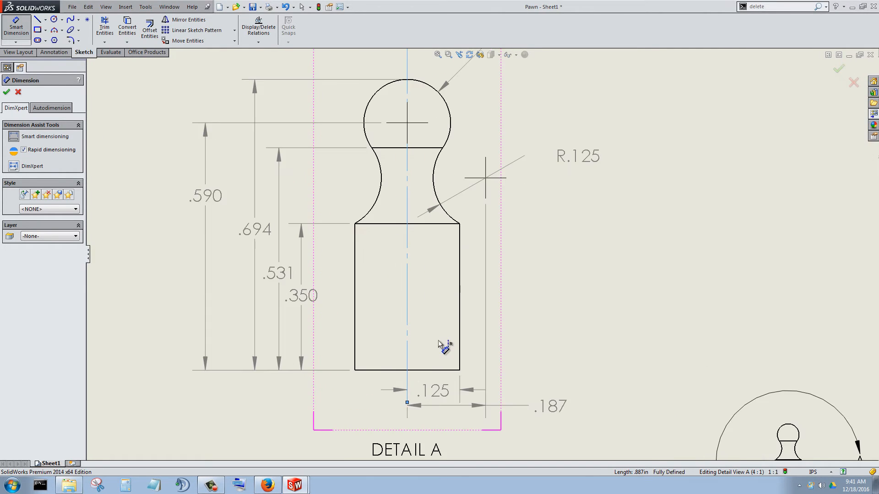
{"action": "left_click", "coordinate": [7, 93]}
{"action": "scroll", "coordinate": [450, 286], "scroll_direction": "up", "scroll_amount": 2}
{"action": "scroll", "coordinate": [464, 252], "scroll_direction": "down", "scroll_amount": 1}
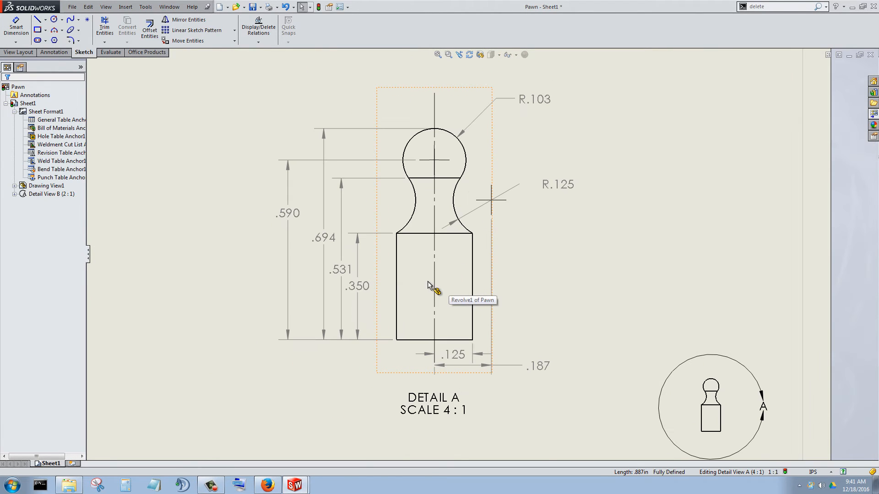
{"action": "scroll", "coordinate": [457, 348], "scroll_direction": "down", "scroll_amount": 2}
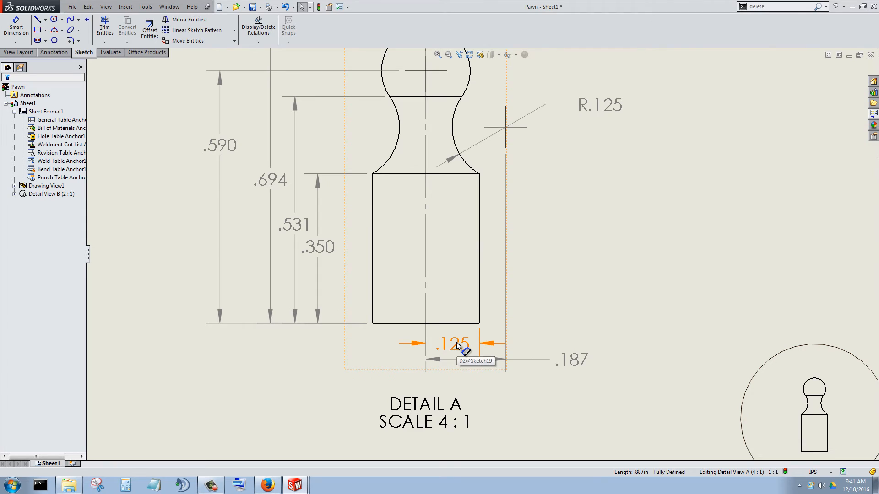
{"action": "left_click", "coordinate": [457, 342]}
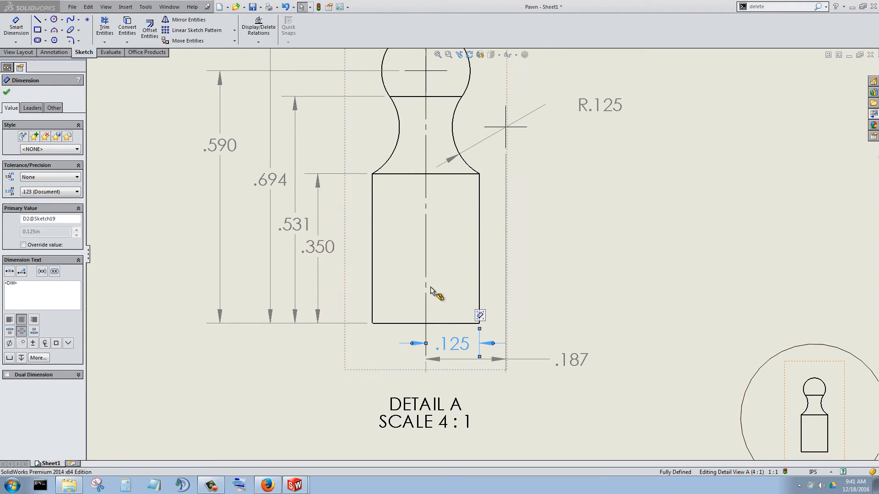
{"action": "scroll", "coordinate": [425, 279], "scroll_direction": "up", "scroll_amount": 1}
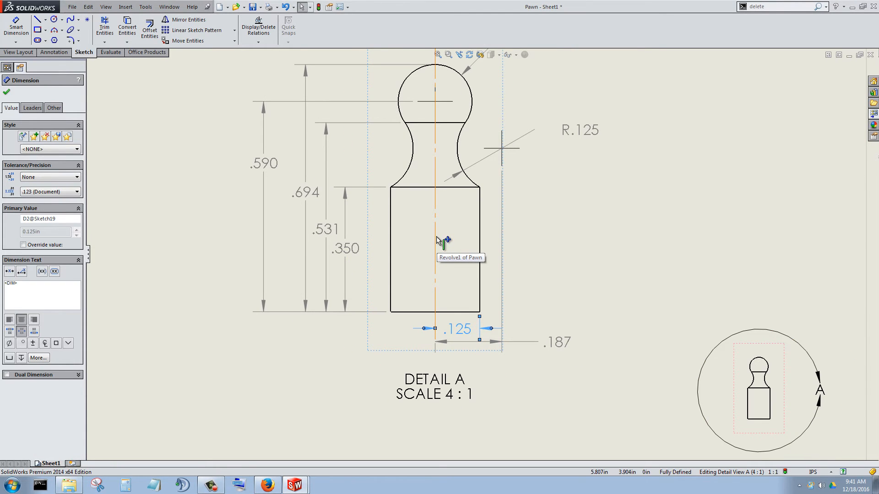
{"action": "scroll", "coordinate": [455, 206], "scroll_direction": "up", "scroll_amount": 1}
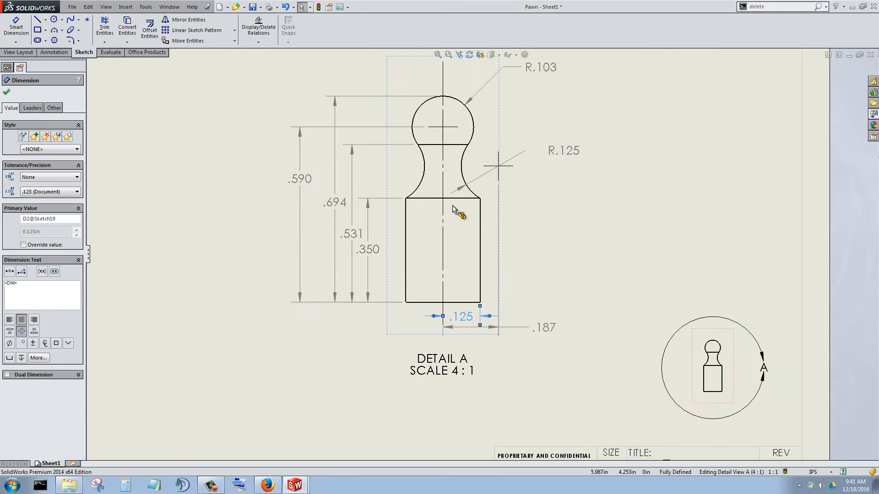
{"action": "scroll", "coordinate": [441, 197], "scroll_direction": "down", "scroll_amount": 2}
{"action": "left_click", "coordinate": [7, 92]}
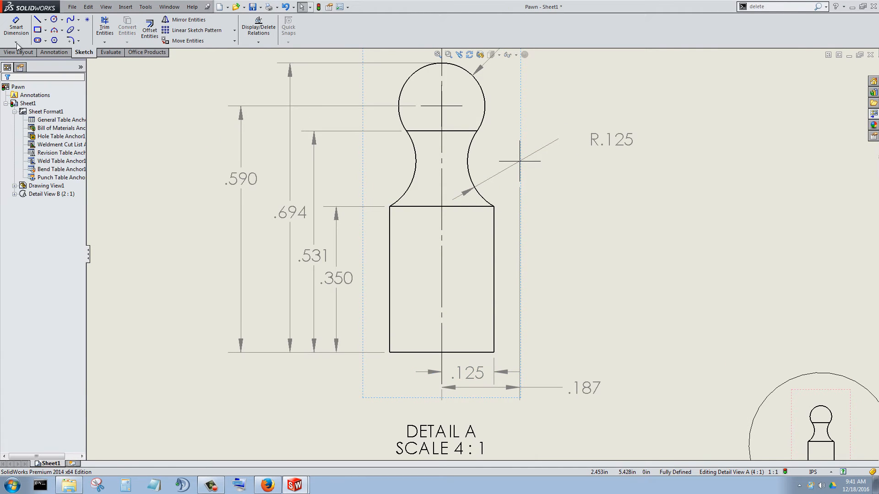
Step: Dimension the horizontal distance from the centreline to the corner where the pawn's head meets its neck in Detail A
{"action": "left_click", "coordinate": [16, 27]}
{"action": "scroll", "coordinate": [486, 238], "scroll_direction": "up", "scroll_amount": 1}
{"action": "scroll", "coordinate": [488, 172], "scroll_direction": "up", "scroll_amount": 1}
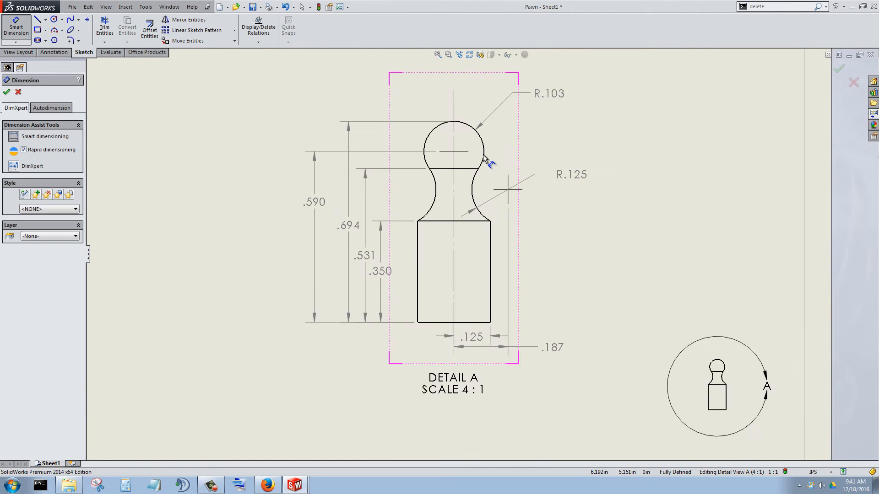
{"action": "scroll", "coordinate": [488, 165], "scroll_direction": "down", "scroll_amount": 2}
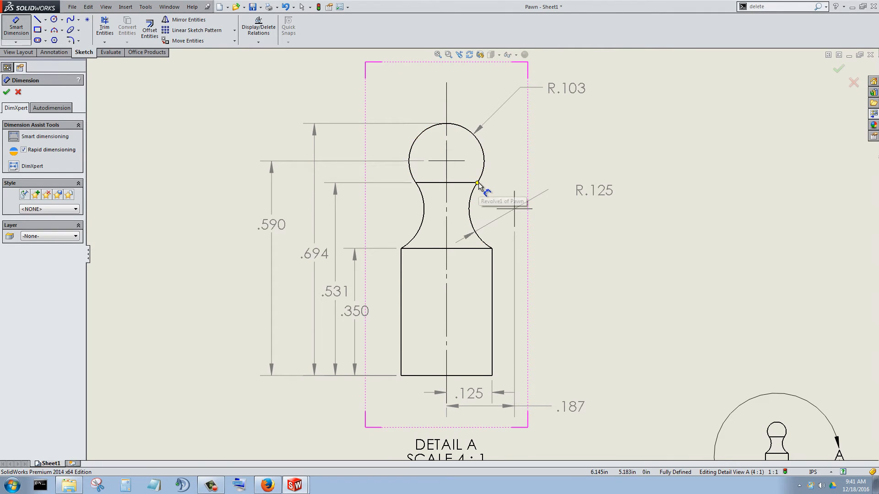
{"action": "scroll", "coordinate": [498, 298], "scroll_direction": "down", "scroll_amount": 2}
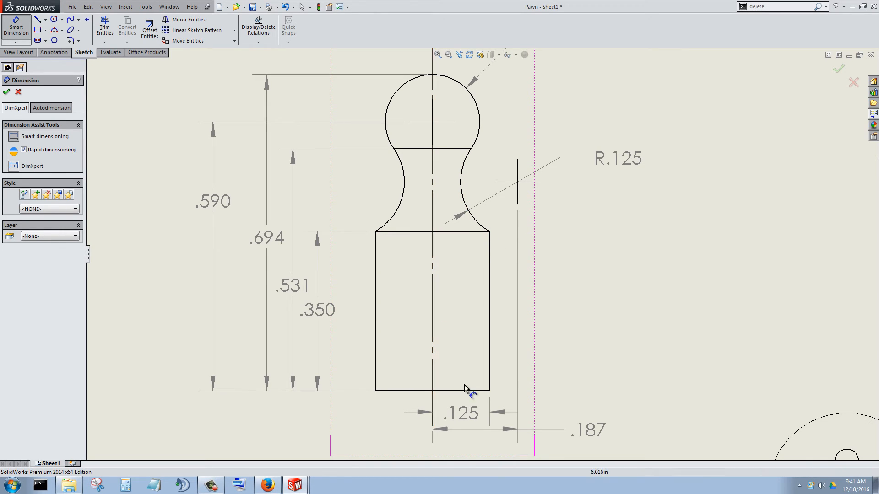
{"action": "left_click", "coordinate": [434, 260]}
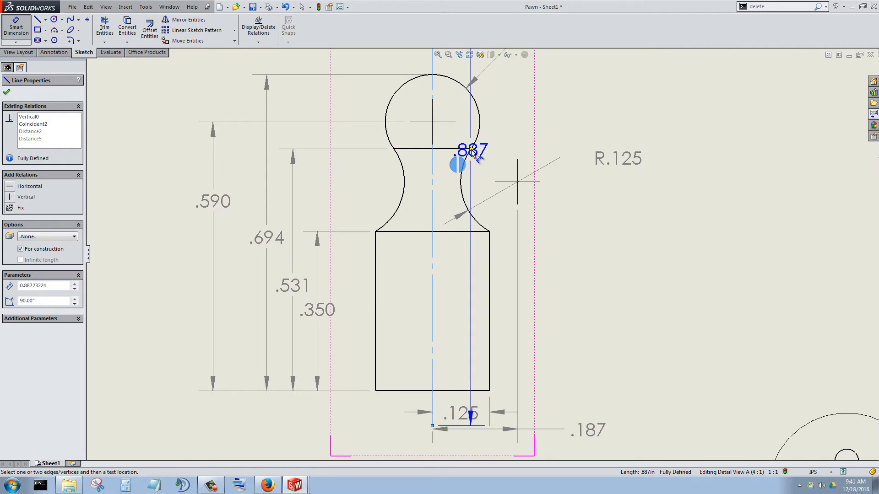
{"action": "left_click", "coordinate": [471, 150]}
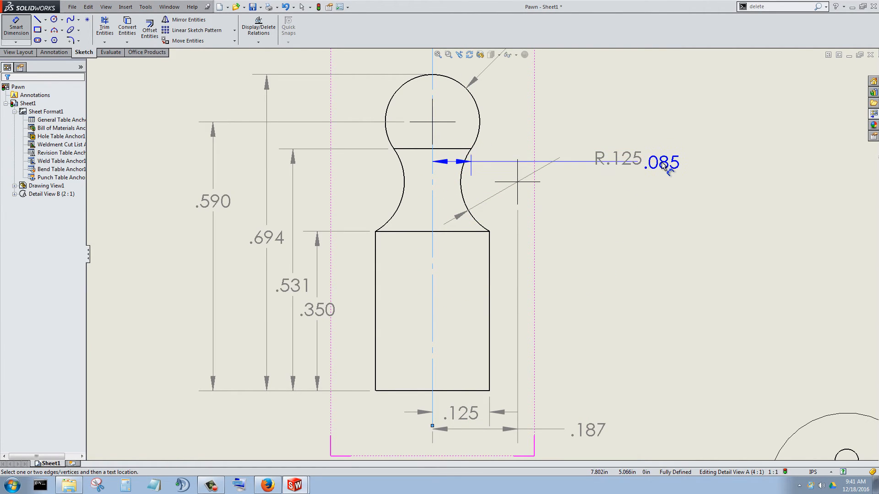
{"action": "left_click", "coordinate": [664, 164]}
Step: Rearrange Detail A's vertical dimensions in order from the part outward: .350, .531, .590 and the overall .694 height outermost
{"action": "scroll", "coordinate": [517, 252], "scroll_direction": "up", "scroll_amount": 3}
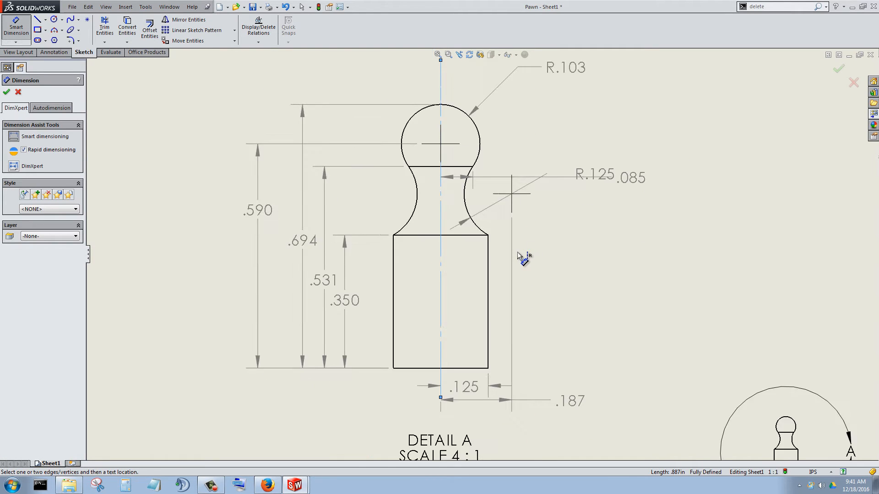
{"action": "scroll", "coordinate": [470, 260], "scroll_direction": "down", "scroll_amount": 3}
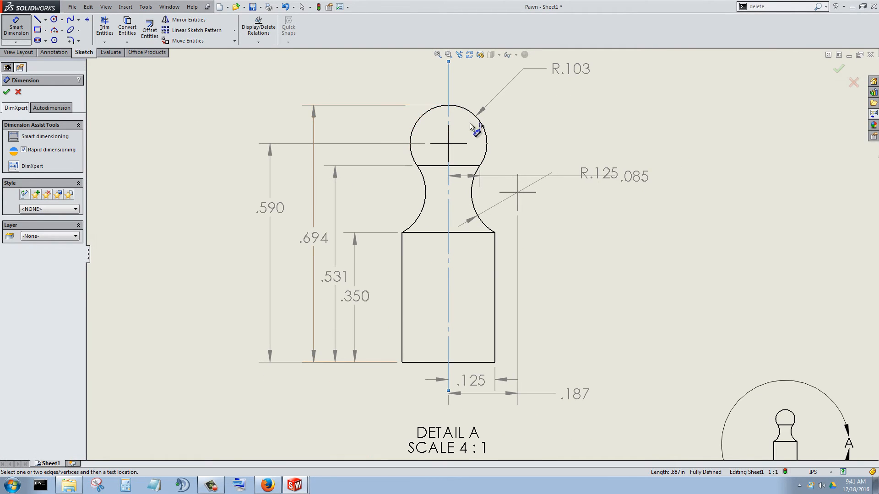
{"action": "scroll", "coordinate": [445, 153], "scroll_direction": "up", "scroll_amount": 1}
{"action": "scroll", "coordinate": [464, 169], "scroll_direction": "down", "scroll_amount": 1}
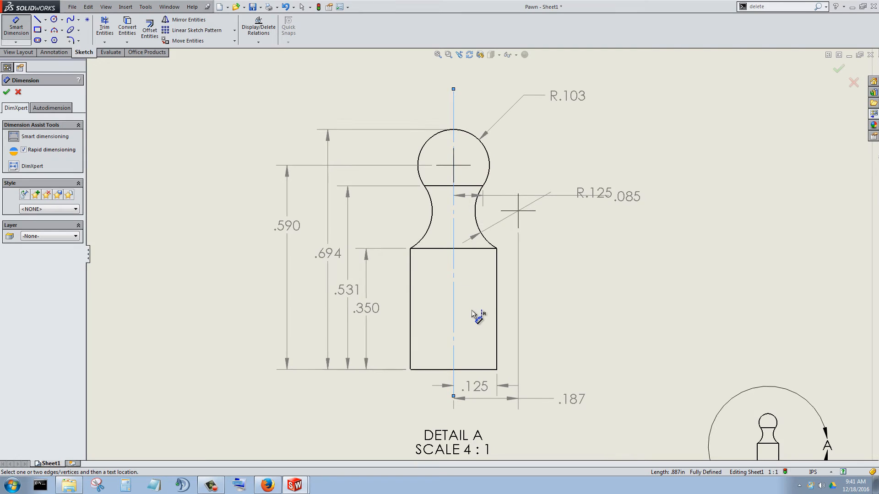
{"action": "scroll", "coordinate": [472, 310], "scroll_direction": "down", "scroll_amount": 1}
{"action": "scroll", "coordinate": [387, 253], "scroll_direction": "down", "scroll_amount": 1}
{"action": "left_click_drag", "start_coordinate": [361, 312], "coordinate": [390, 314]}
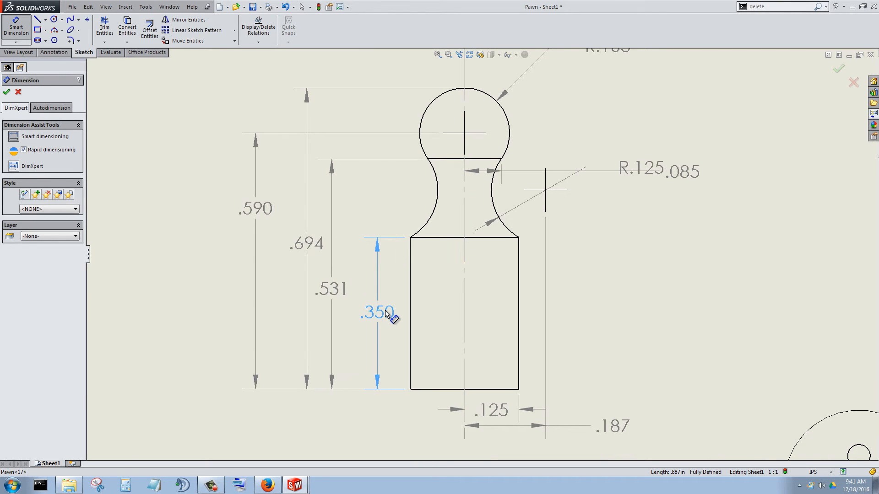
{"action": "left_click_drag", "start_coordinate": [326, 291], "coordinate": [344, 294]}
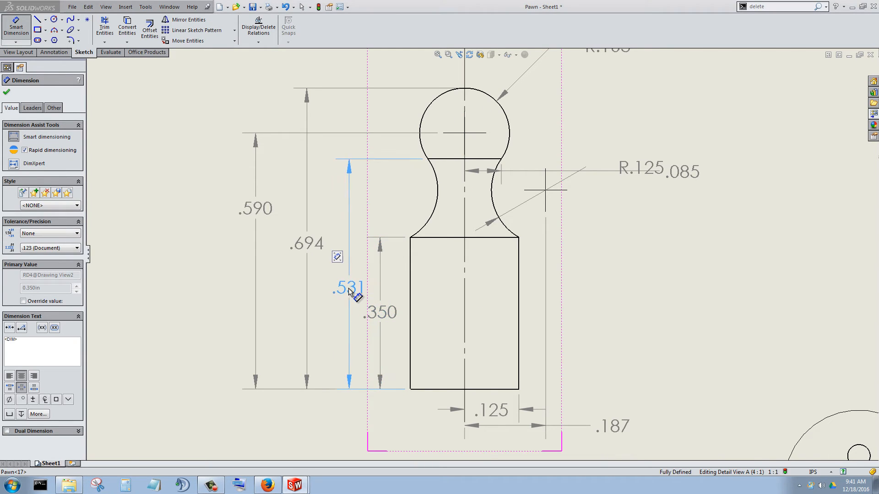
{"action": "left_click_drag", "start_coordinate": [308, 246], "coordinate": [279, 246]}
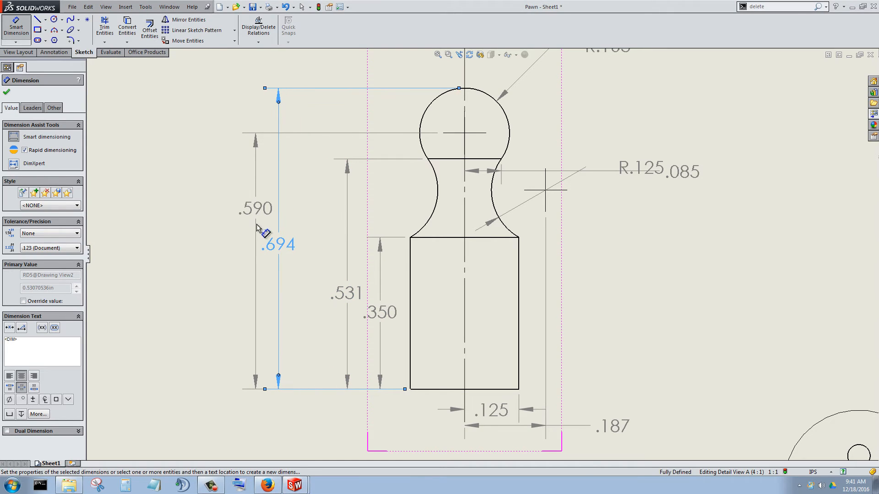
{"action": "left_click_drag", "start_coordinate": [252, 210], "coordinate": [311, 270]}
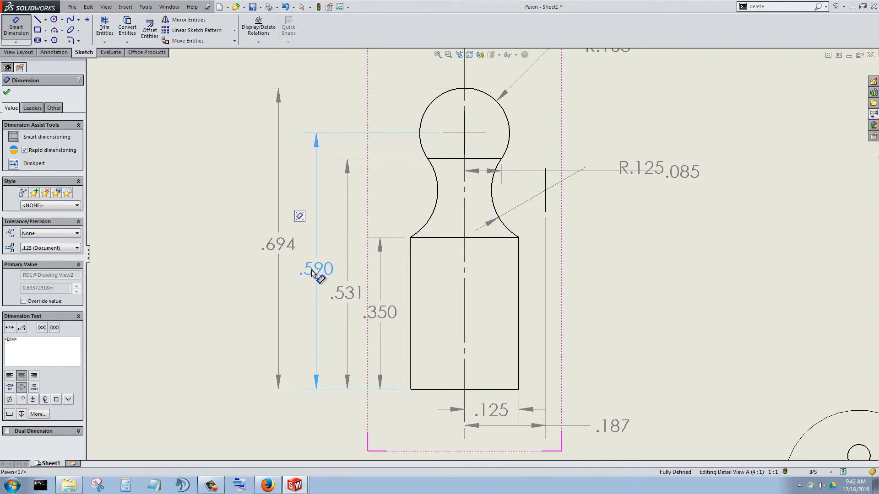
Step: Separate the overlapping neck dimensions by moving the .085 half-width upward and the R.125 radius below it
{"action": "scroll", "coordinate": [589, 286], "scroll_direction": "up", "scroll_amount": 1}
{"action": "scroll", "coordinate": [586, 242], "scroll_direction": "down", "scroll_amount": 1}
{"action": "scroll", "coordinate": [627, 231], "scroll_direction": "down", "scroll_amount": 1}
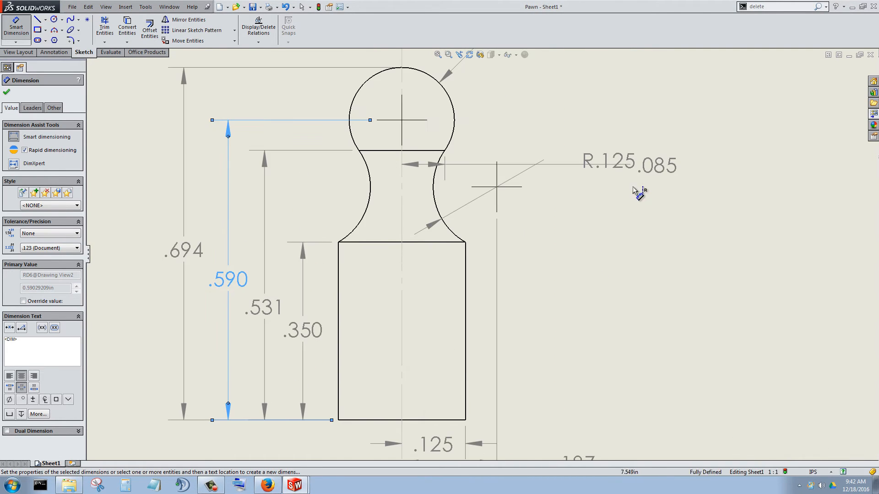
{"action": "left_click_drag", "start_coordinate": [670, 167], "coordinate": [673, 139]}
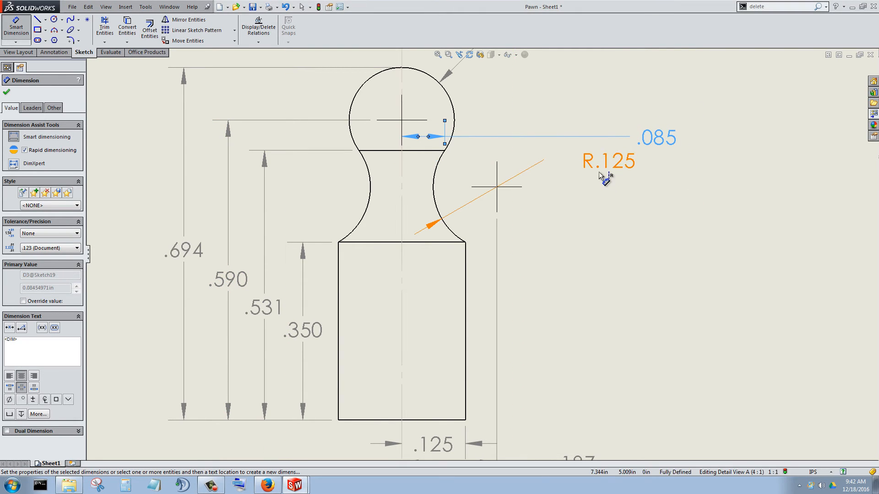
{"action": "left_click_drag", "start_coordinate": [606, 176], "coordinate": [594, 212]}
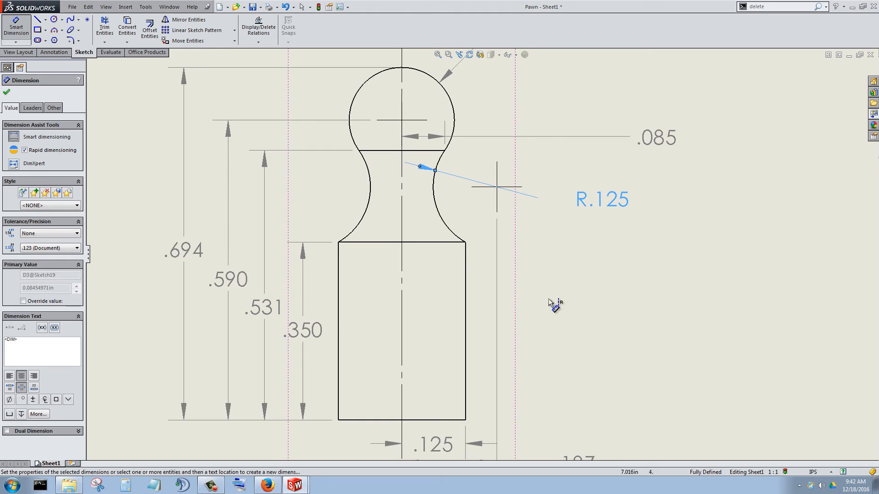
Step: Move the horizontal dimension to the neck arc's centre so its text sits beneath the base half-width dimension
{"action": "scroll", "coordinate": [518, 328], "scroll_direction": "up", "scroll_amount": 1}
{"action": "scroll", "coordinate": [507, 347], "scroll_direction": "up", "scroll_amount": 1}
{"action": "scroll", "coordinate": [462, 412], "scroll_direction": "down", "scroll_amount": 1}
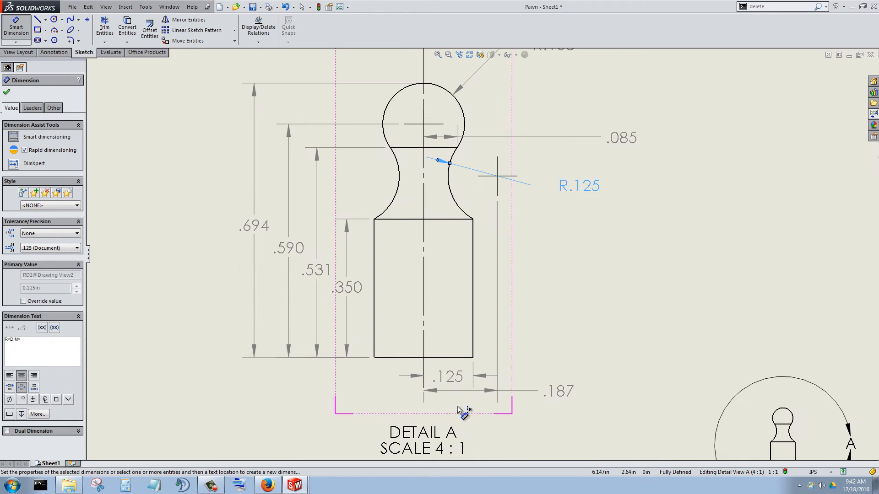
{"action": "left_click_drag", "start_coordinate": [542, 390], "coordinate": [451, 405]}
Step: Examine Detail A to check that the pawn's head, neck and base are fully and clearly dimensioned
{"action": "scroll", "coordinate": [564, 348], "scroll_direction": "up", "scroll_amount": 3}
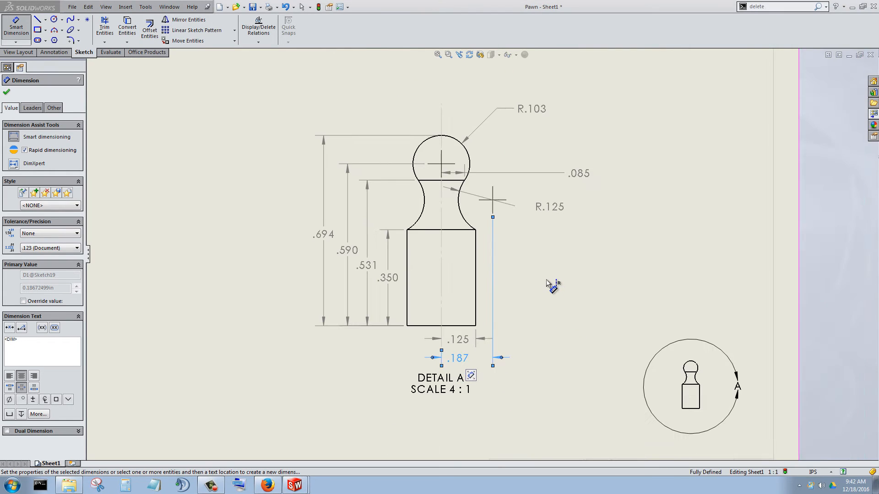
{"action": "scroll", "coordinate": [545, 277], "scroll_direction": "up", "scroll_amount": 3}
{"action": "scroll", "coordinate": [500, 246], "scroll_direction": "down", "scroll_amount": 3}
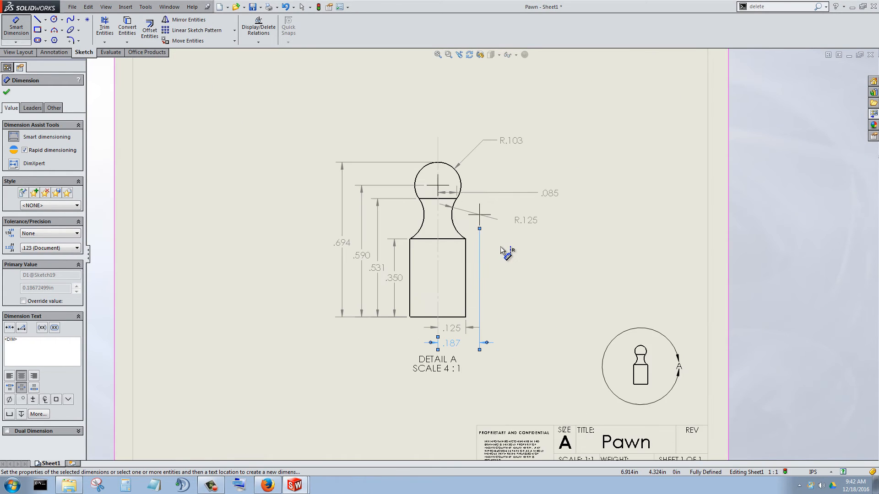
{"action": "scroll", "coordinate": [500, 246], "scroll_direction": "down", "scroll_amount": 1}
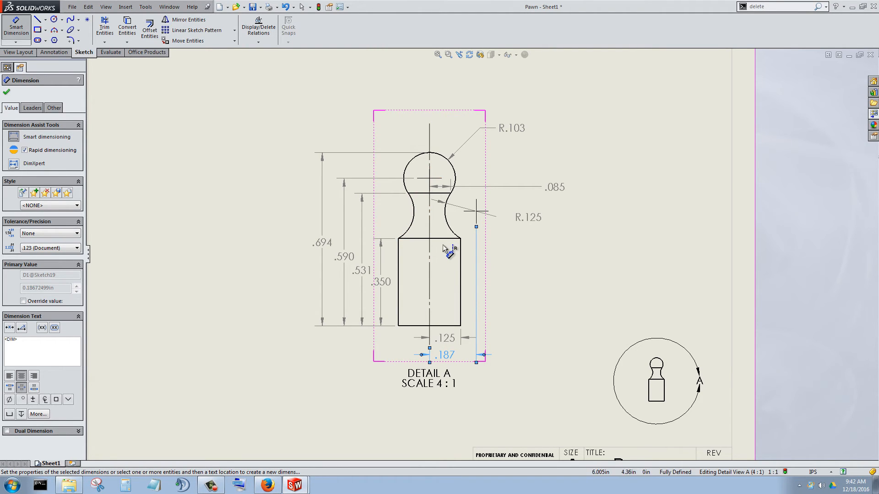
{"action": "scroll", "coordinate": [438, 139], "scroll_direction": "up", "scroll_amount": 1}
{"action": "scroll", "coordinate": [443, 180], "scroll_direction": "down", "scroll_amount": 2}
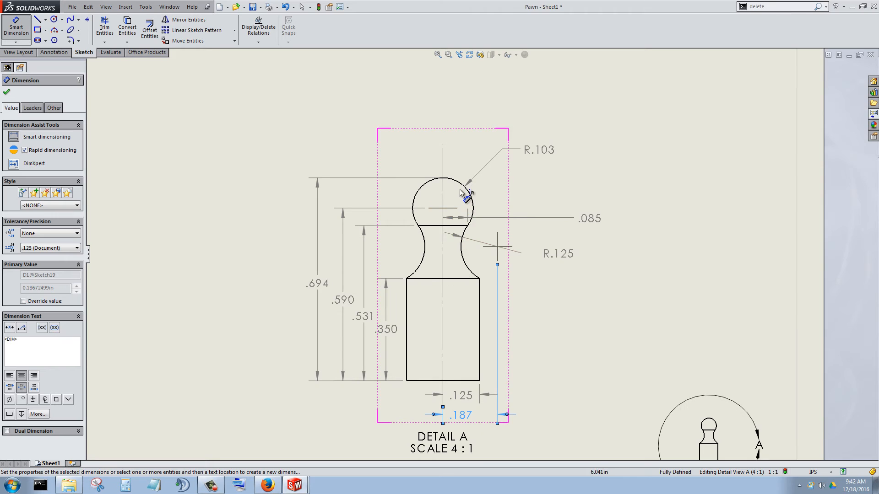
{"action": "scroll", "coordinate": [462, 192], "scroll_direction": "up", "scroll_amount": 1}
{"action": "scroll", "coordinate": [462, 183], "scroll_direction": "down", "scroll_amount": 3}
{"action": "scroll", "coordinate": [459, 164], "scroll_direction": "up", "scroll_amount": 3}
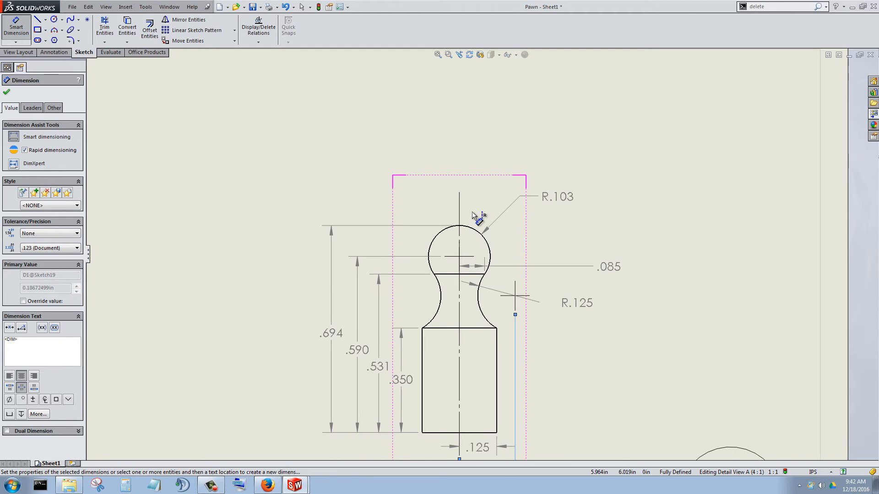
{"action": "scroll", "coordinate": [471, 211], "scroll_direction": "down", "scroll_amount": 1}
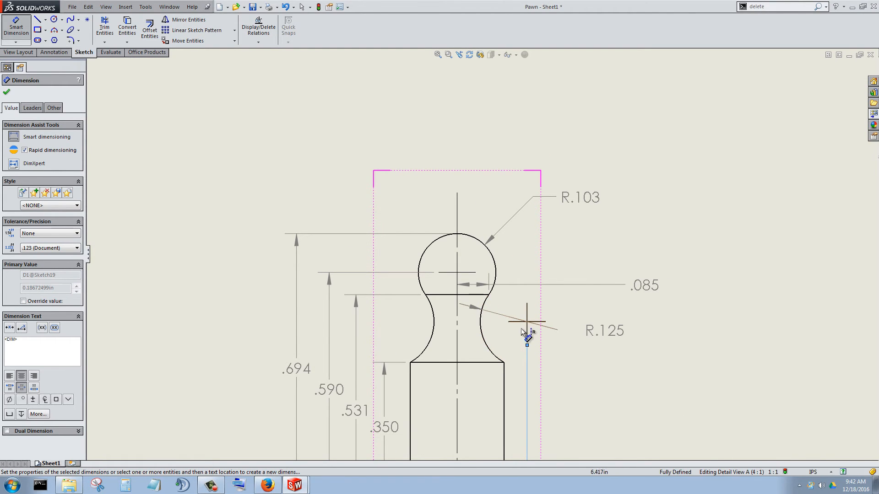
{"action": "scroll", "coordinate": [581, 382], "scroll_direction": "up", "scroll_amount": 3}
{"action": "scroll", "coordinate": [525, 334], "scroll_direction": "down", "scroll_amount": 2}
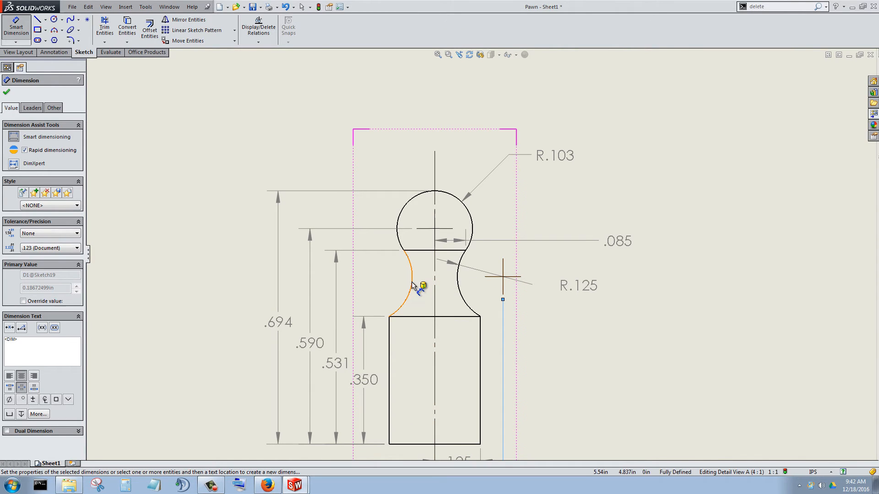
{"action": "scroll", "coordinate": [411, 282], "scroll_direction": "up", "scroll_amount": 3}
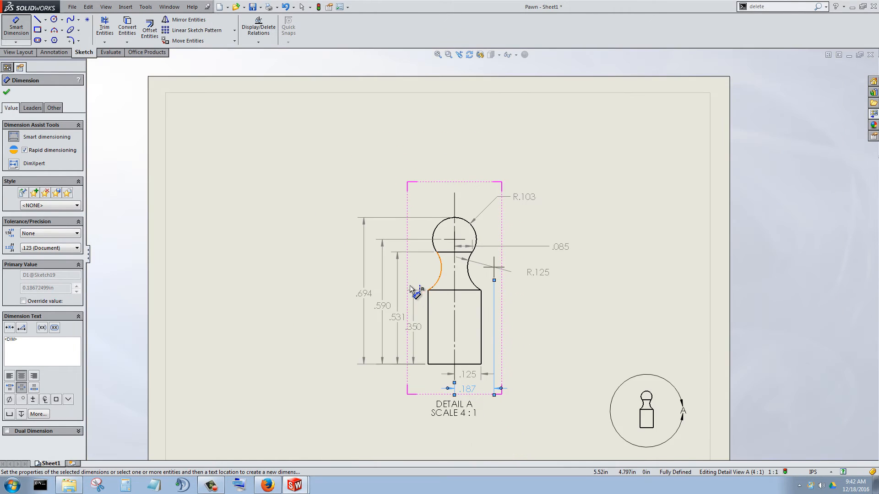
{"action": "scroll", "coordinate": [486, 299], "scroll_direction": "down", "scroll_amount": 2}
{"action": "scroll", "coordinate": [437, 235], "scroll_direction": "up", "scroll_amount": 2}
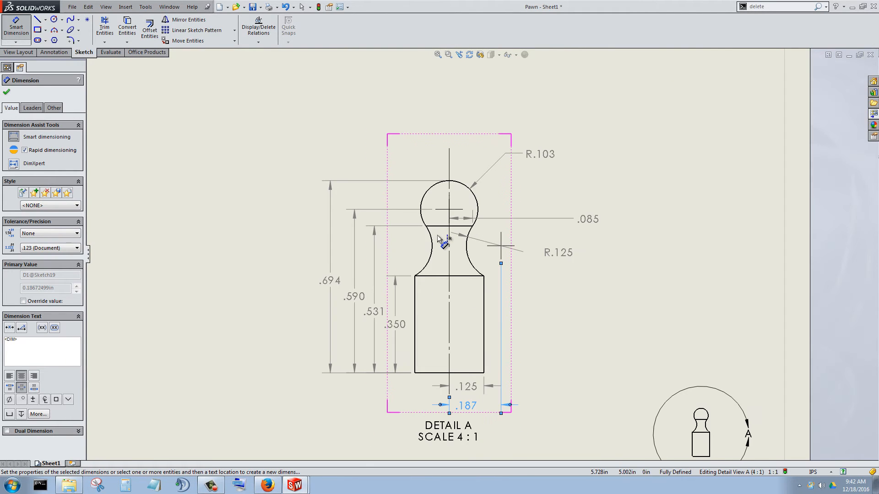
{"action": "scroll", "coordinate": [467, 309], "scroll_direction": "down", "scroll_amount": 1}
{"action": "scroll", "coordinate": [462, 307], "scroll_direction": "up", "scroll_amount": 2}
{"action": "scroll", "coordinate": [460, 307], "scroll_direction": "down", "scroll_amount": 4}
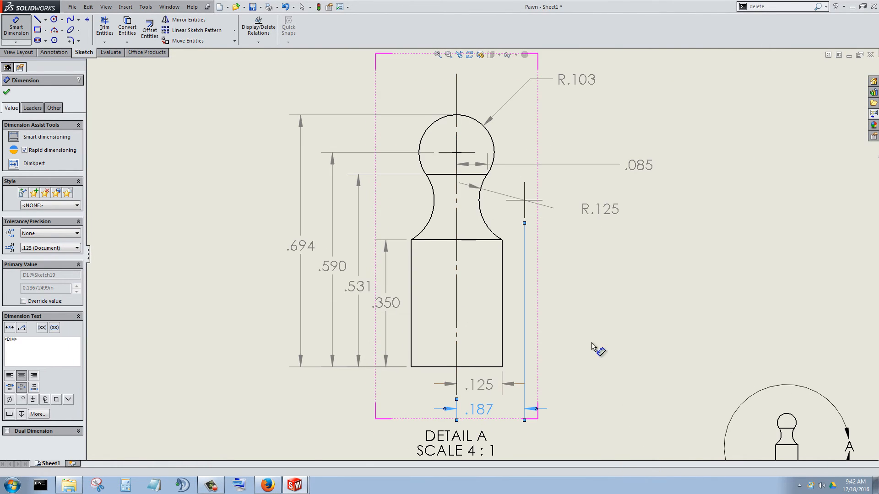
{"action": "scroll", "coordinate": [589, 336], "scroll_direction": "up", "scroll_amount": 2}
{"action": "scroll", "coordinate": [497, 382], "scroll_direction": "up", "scroll_amount": 1}
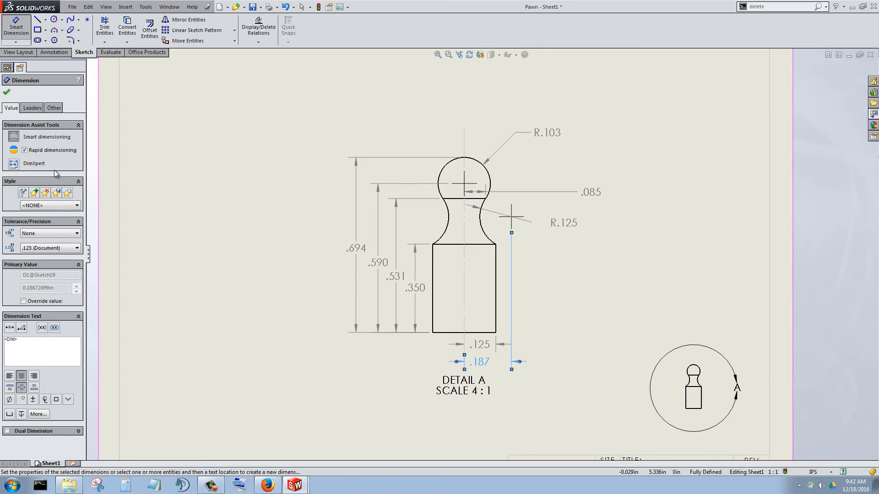
Step: Try to project a new view from Detail A
{"action": "key", "text": "Escape"}
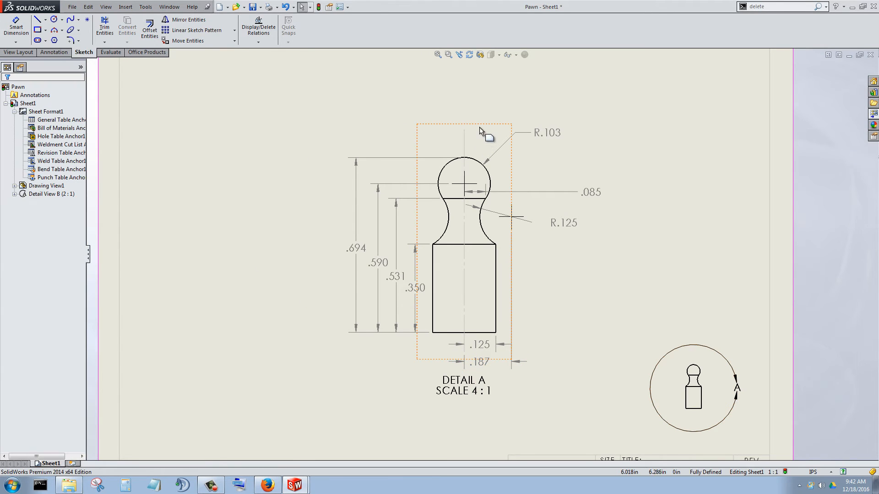
{"action": "left_click", "coordinate": [481, 127]}
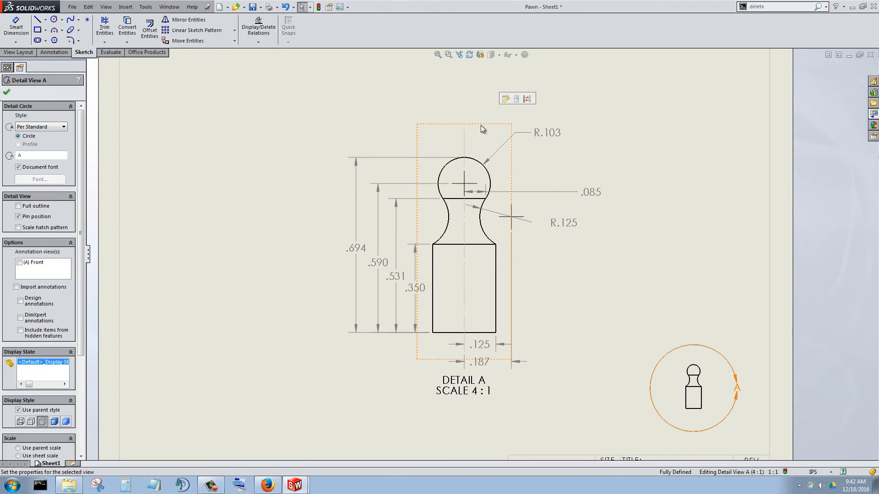
{"action": "left_click", "coordinate": [518, 100]}
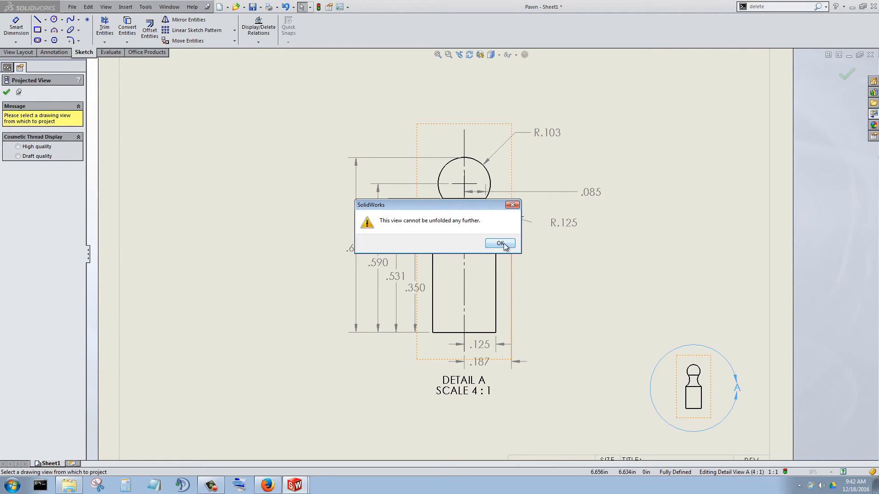
{"action": "left_click", "coordinate": [504, 245]}
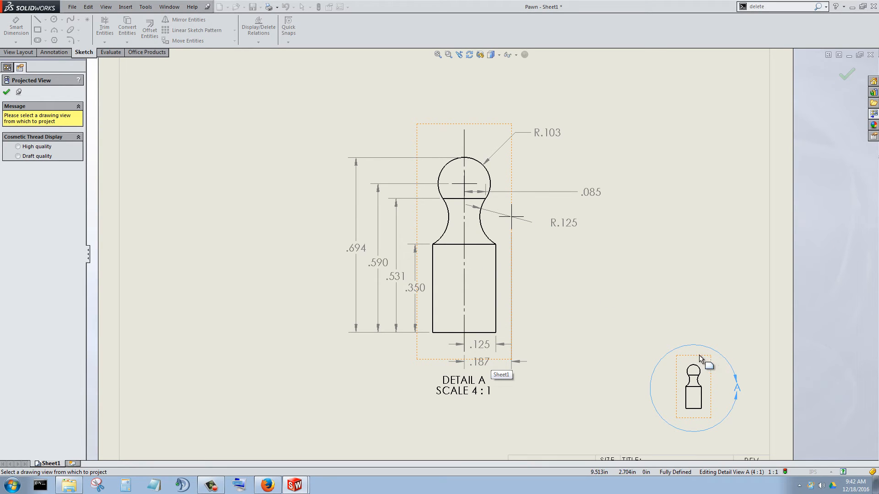
Step: Project a top view from the small 1:1 pawn view and place it directly above the detail circle
{"action": "left_click", "coordinate": [710, 366]}
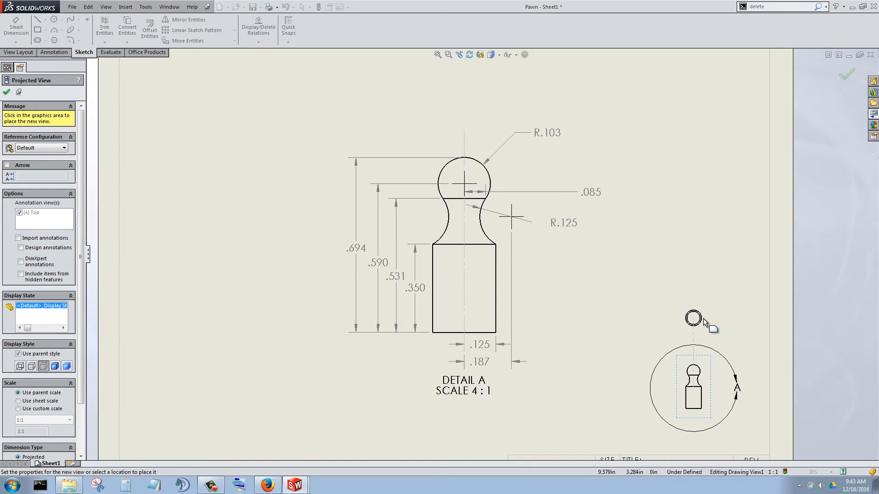
{"action": "scroll", "coordinate": [705, 324], "scroll_direction": "down", "scroll_amount": 4}
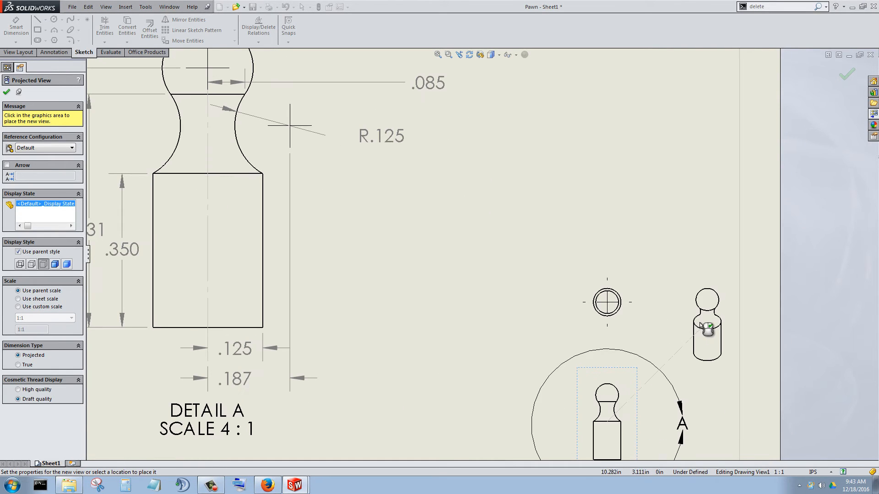
{"action": "left_click", "coordinate": [7, 92]}
Step: Dimension the diameters of the outer and inner circles in the projected top view, placing the outer one above the inner one
{"action": "left_click", "coordinate": [16, 25]}
{"action": "scroll", "coordinate": [625, 273], "scroll_direction": "down", "scroll_amount": 3}
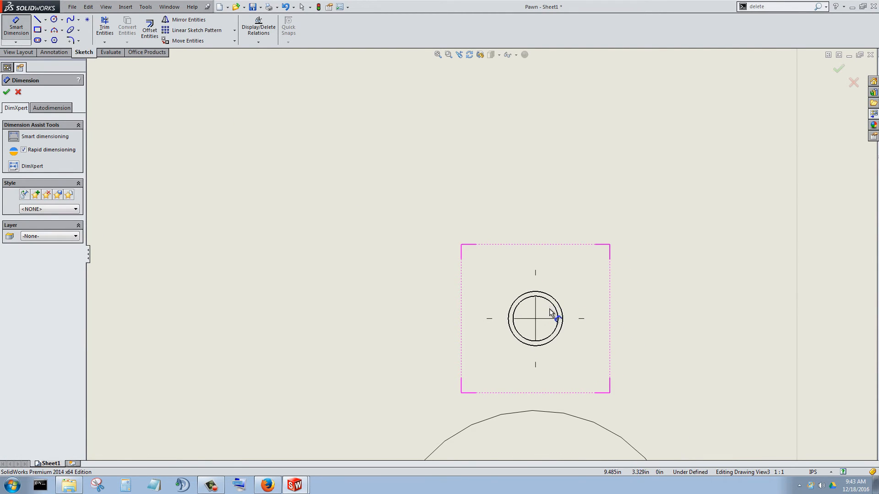
{"action": "left_click", "coordinate": [562, 306]}
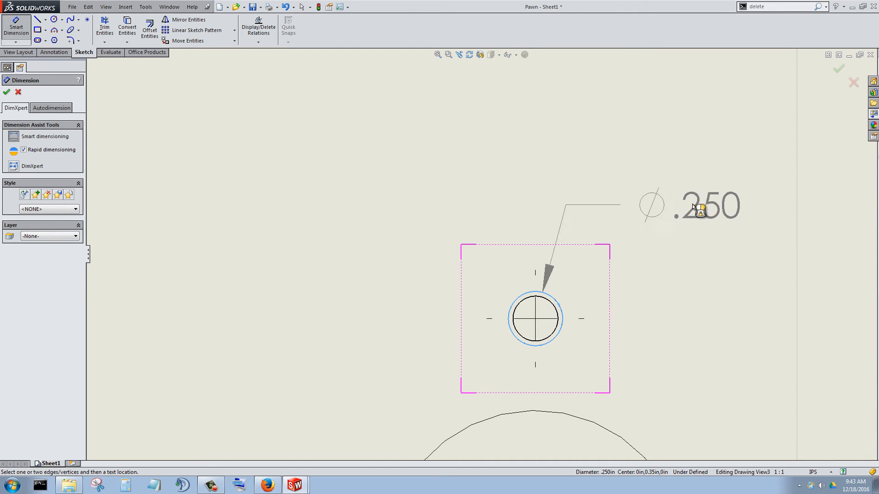
{"action": "left_click", "coordinate": [700, 208]}
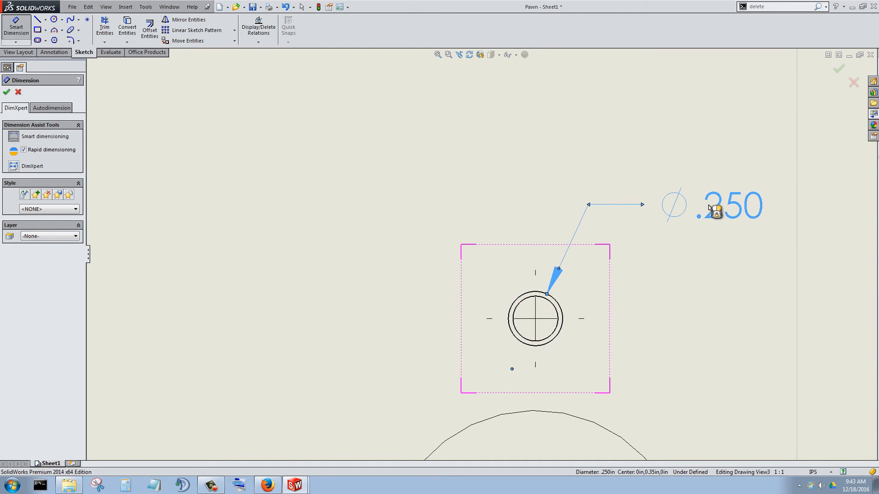
{"action": "left_click", "coordinate": [557, 312]}
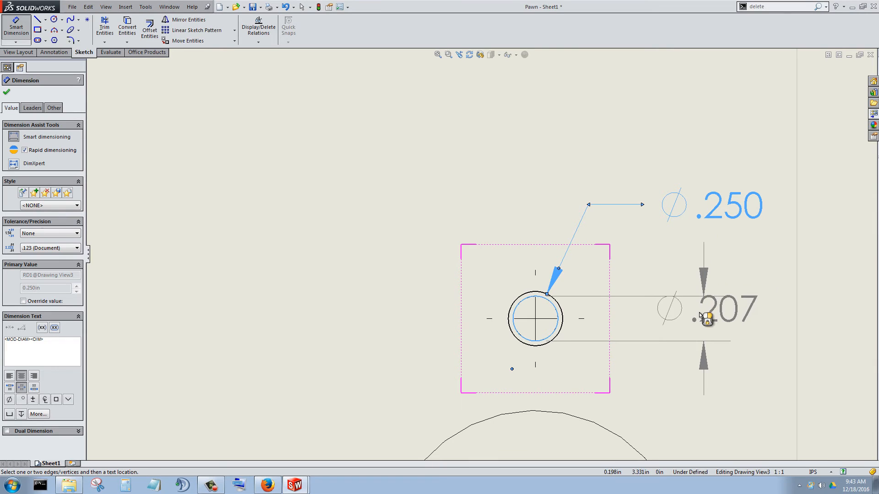
{"action": "left_click", "coordinate": [689, 336]}
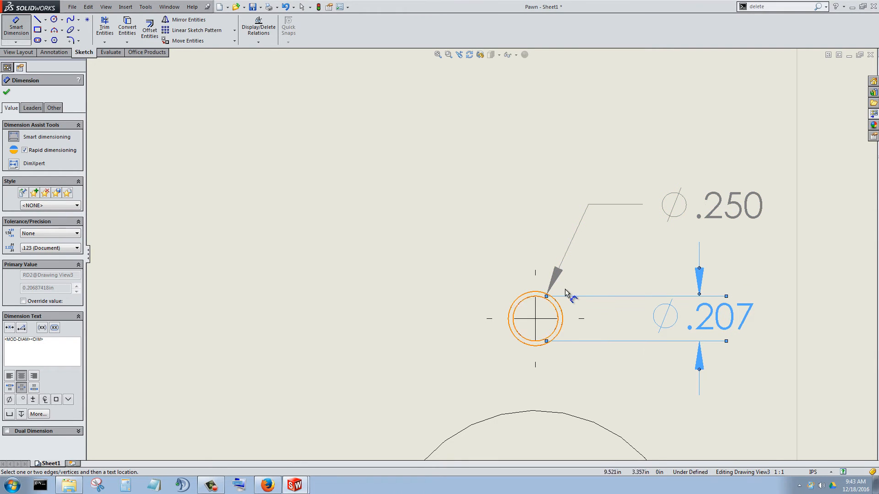
{"action": "left_click_drag", "start_coordinate": [727, 205], "coordinate": [713, 202]}
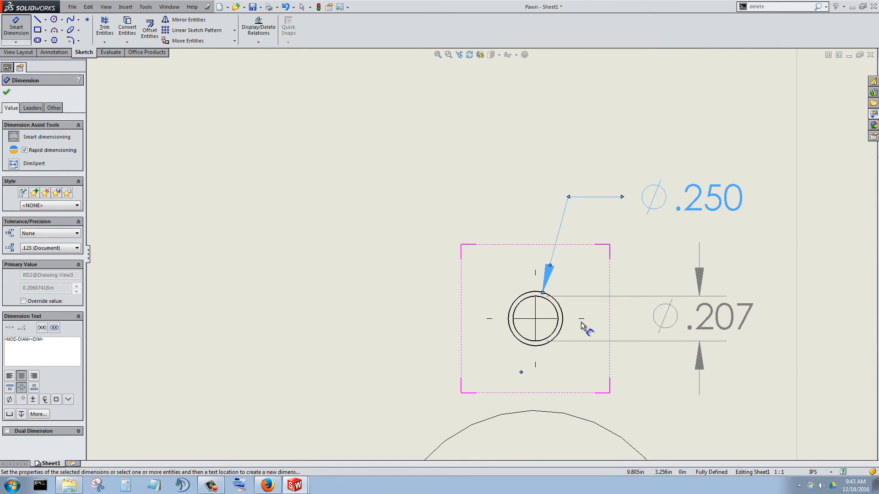
Step: Examine Detail A against the top view to check which pawn diameters and neck edges are dimensioned
{"action": "scroll", "coordinate": [563, 328], "scroll_direction": "up", "scroll_amount": 4}
{"action": "scroll", "coordinate": [455, 284], "scroll_direction": "up", "scroll_amount": 2}
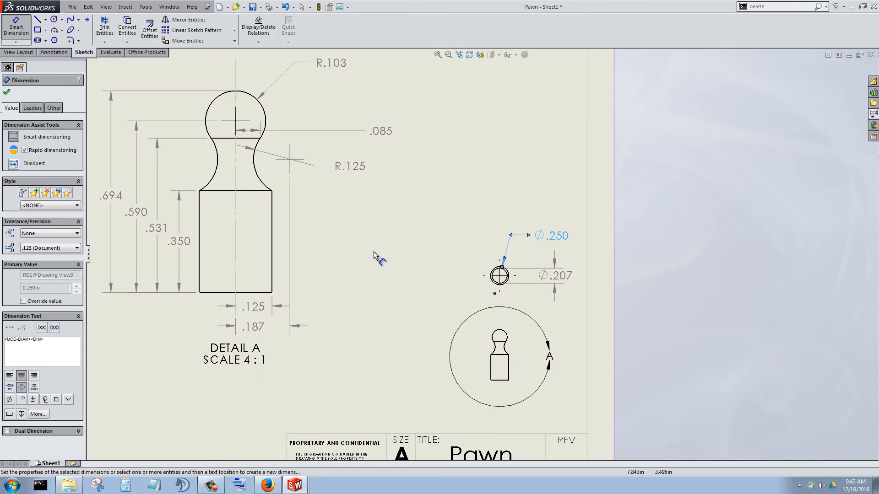
{"action": "scroll", "coordinate": [344, 218], "scroll_direction": "down", "scroll_amount": 1}
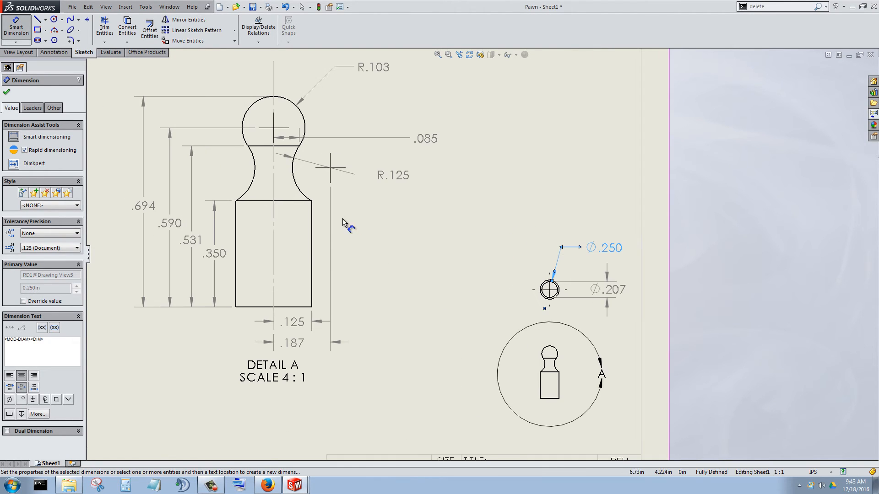
{"action": "scroll", "coordinate": [476, 243], "scroll_direction": "up", "scroll_amount": 1}
{"action": "scroll", "coordinate": [485, 250], "scroll_direction": "down", "scroll_amount": 2}
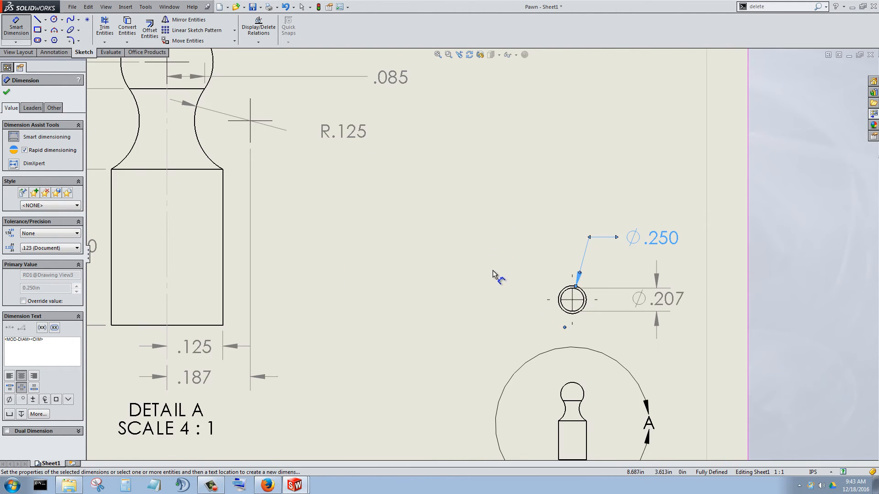
{"action": "scroll", "coordinate": [522, 306], "scroll_direction": "down", "scroll_amount": 2}
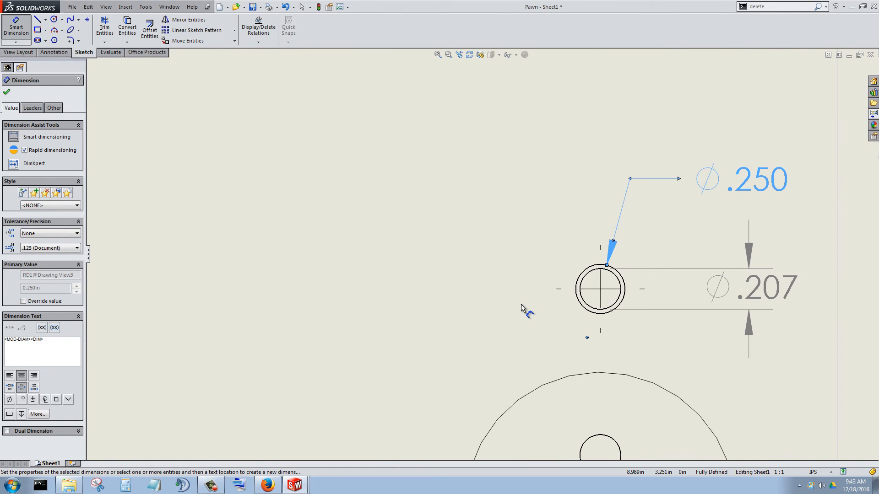
{"action": "scroll", "coordinate": [522, 305], "scroll_direction": "up", "scroll_amount": 4}
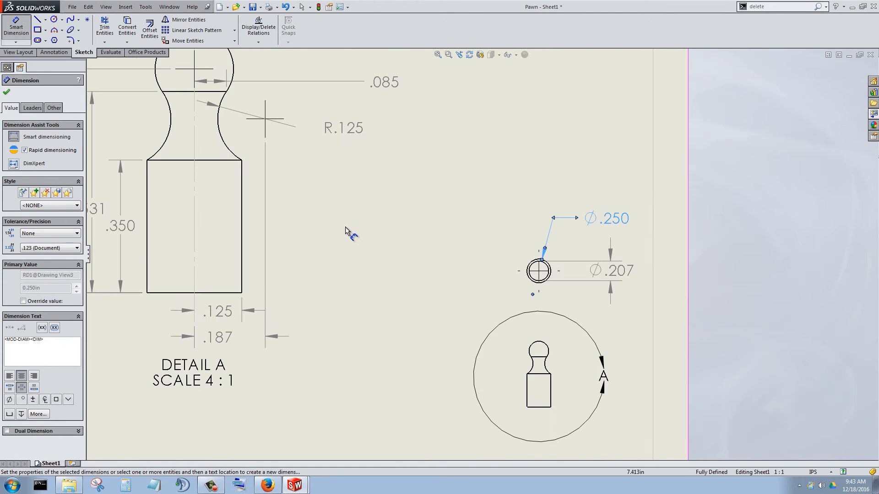
{"action": "scroll", "coordinate": [349, 159], "scroll_direction": "down", "scroll_amount": 3}
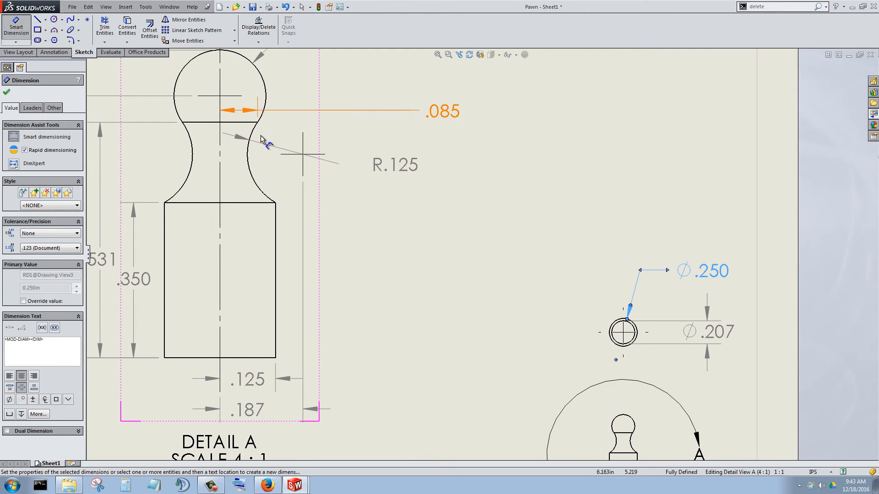
{"action": "scroll", "coordinate": [276, 192], "scroll_direction": "up", "scroll_amount": 1}
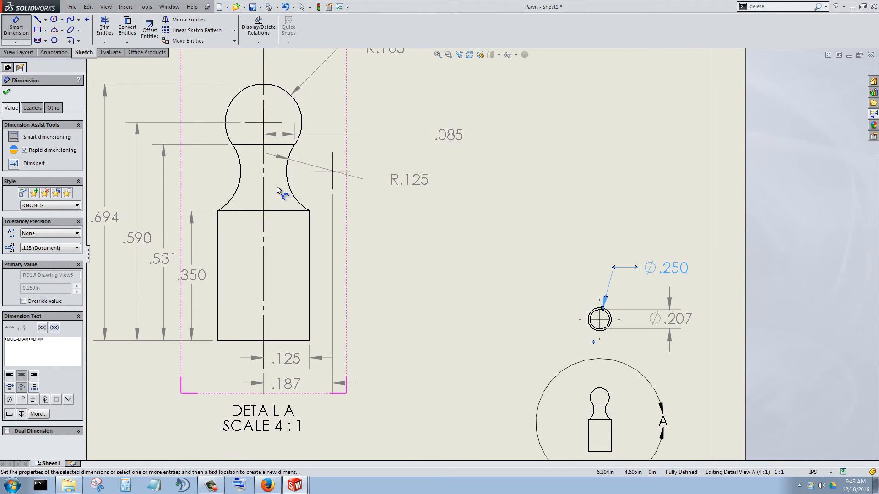
{"action": "scroll", "coordinate": [248, 144], "scroll_direction": "up", "scroll_amount": 1}
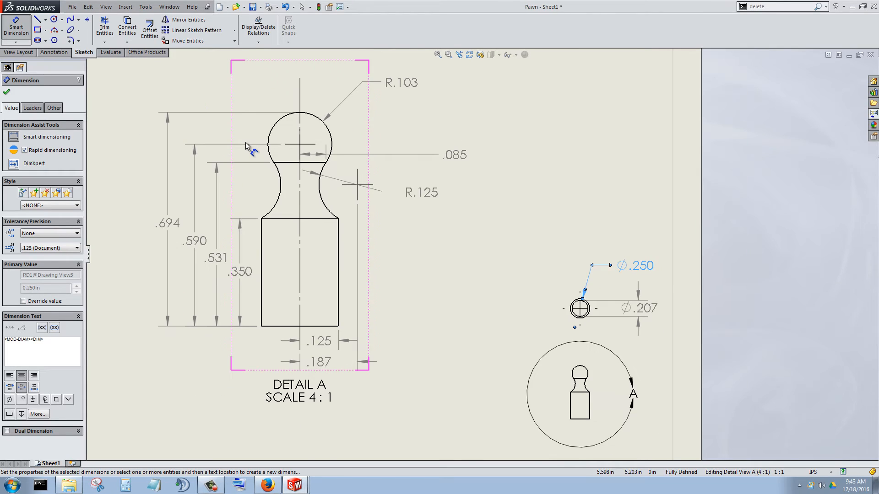
{"action": "scroll", "coordinate": [248, 145], "scroll_direction": "down", "scroll_amount": 1}
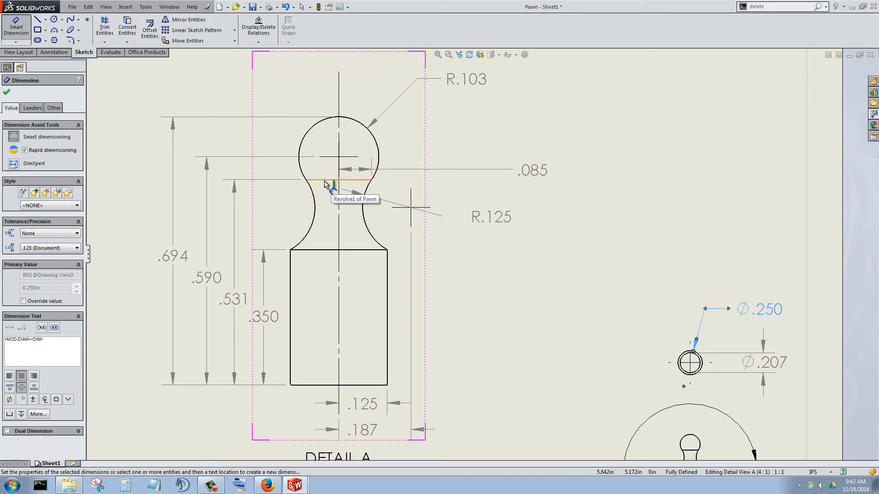
{"action": "scroll", "coordinate": [730, 365], "scroll_direction": "down", "scroll_amount": 2}
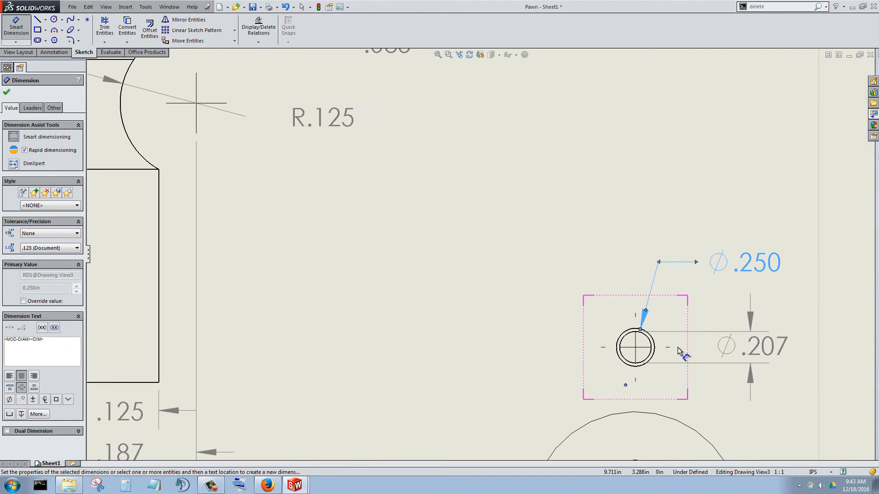
Step: Try the Hidden Lines Visible style on the projected top view and switch it back to Hidden Lines Removed
{"action": "left_click", "coordinate": [6, 92]}
{"action": "left_click", "coordinate": [675, 390]}
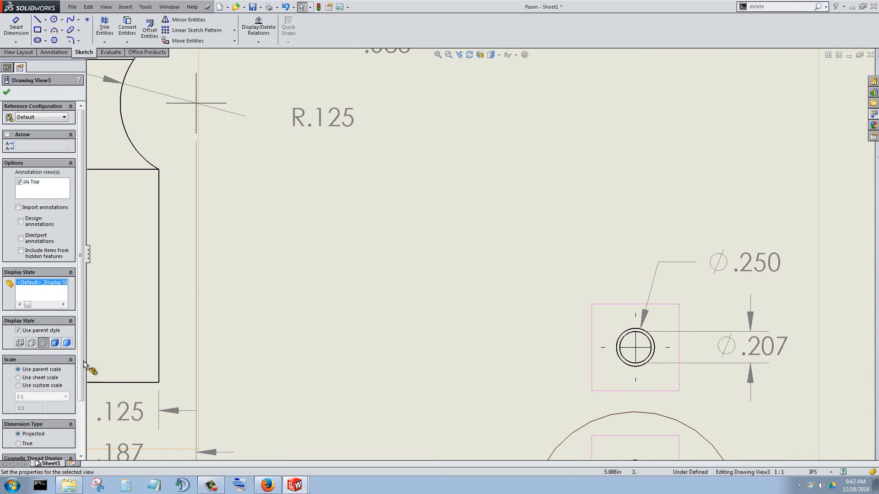
{"action": "left_click", "coordinate": [33, 345]}
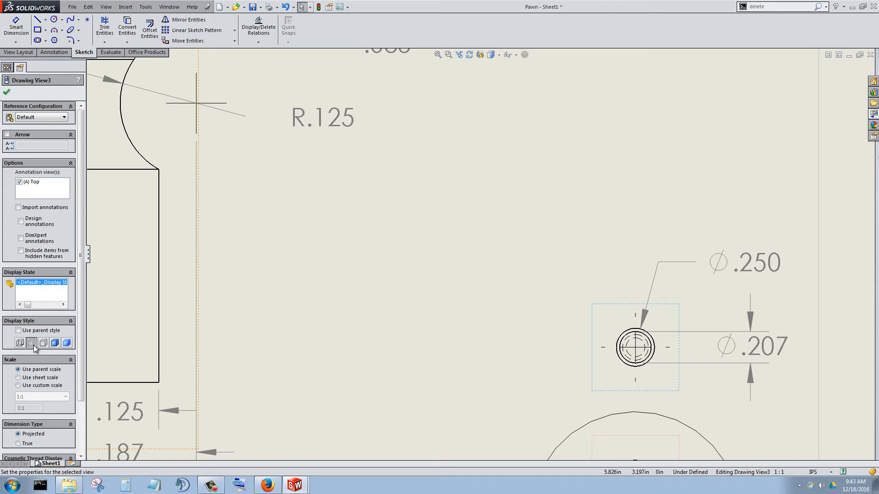
{"action": "left_click", "coordinate": [43, 343]}
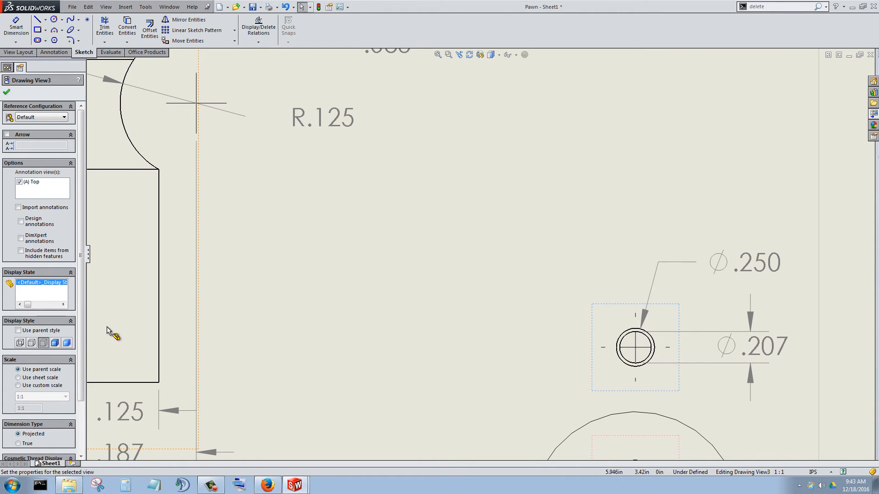
Step: Inspect Detail A's neck arc, its centre mark and the edge where the head meets the neck
{"action": "scroll", "coordinate": [325, 252], "scroll_direction": "up", "scroll_amount": 3}
{"action": "scroll", "coordinate": [307, 205], "scroll_direction": "down", "scroll_amount": 3}
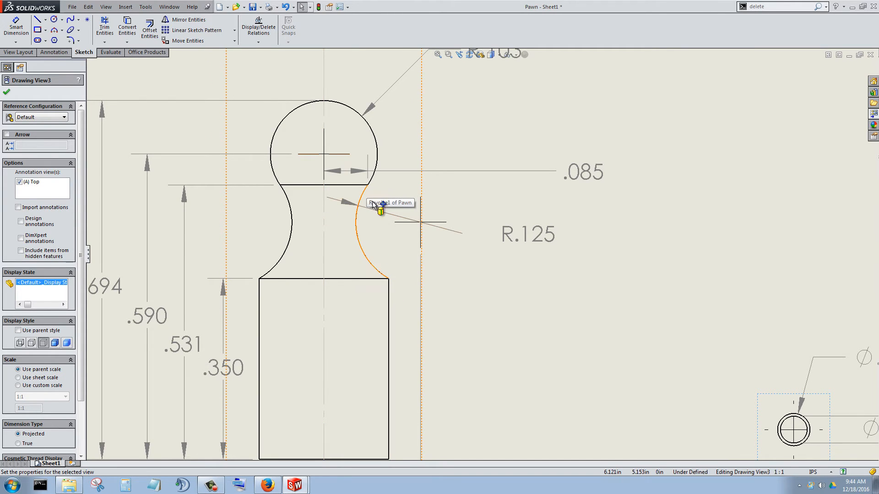
{"action": "scroll", "coordinate": [446, 295], "scroll_direction": "up", "scroll_amount": 2}
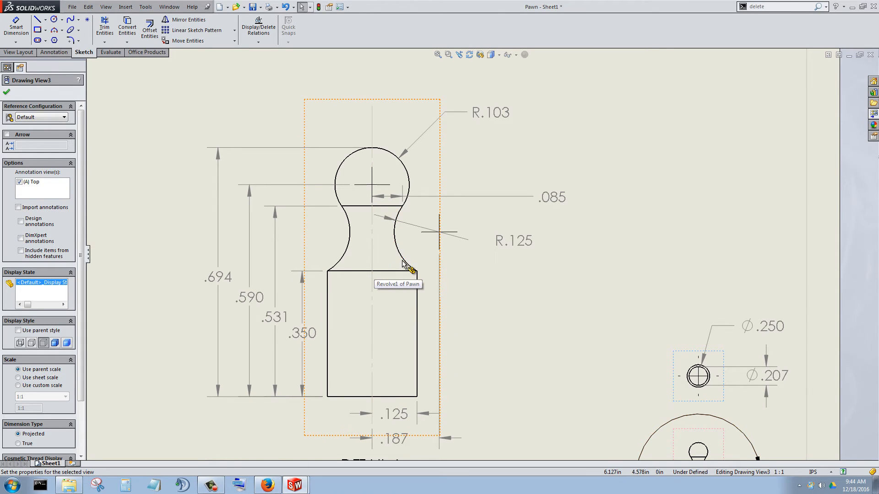
{"action": "scroll", "coordinate": [455, 235], "scroll_direction": "up", "scroll_amount": 2}
{"action": "scroll", "coordinate": [418, 249], "scroll_direction": "down", "scroll_amount": 4}
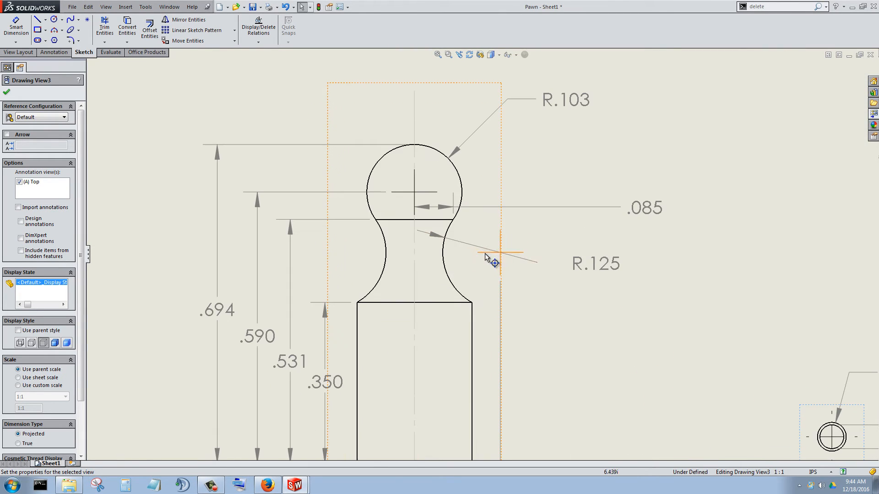
{"action": "left_click", "coordinate": [437, 230]}
{"action": "scroll", "coordinate": [533, 318], "scroll_direction": "up", "scroll_amount": 2}
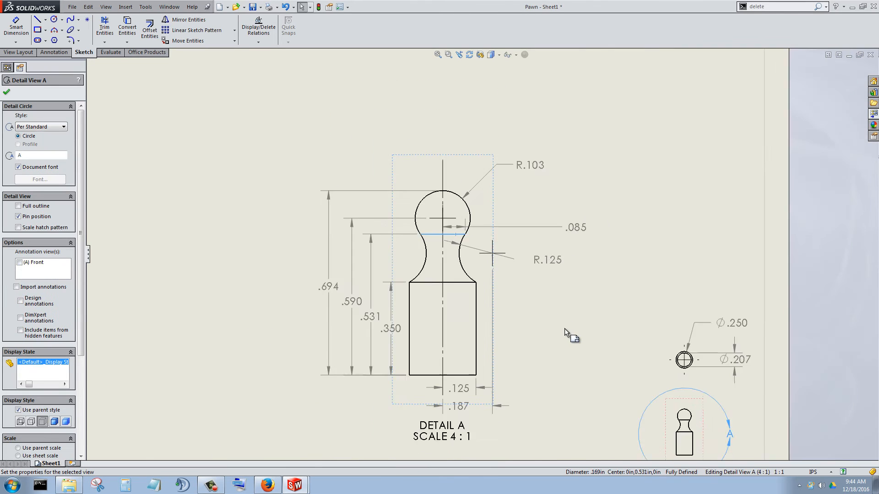
{"action": "scroll", "coordinate": [565, 328], "scroll_direction": "up", "scroll_amount": 2}
{"action": "scroll", "coordinate": [471, 251], "scroll_direction": "down", "scroll_amount": 4}
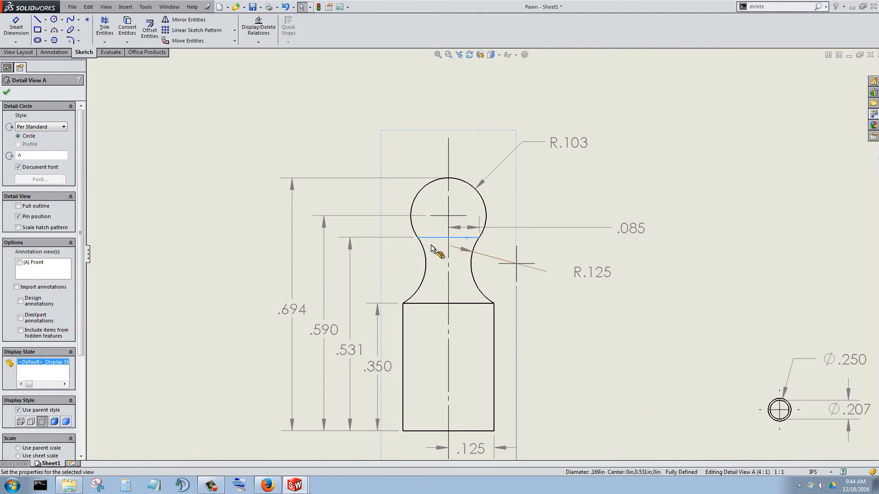
{"action": "scroll", "coordinate": [595, 322], "scroll_direction": "up", "scroll_amount": 2}
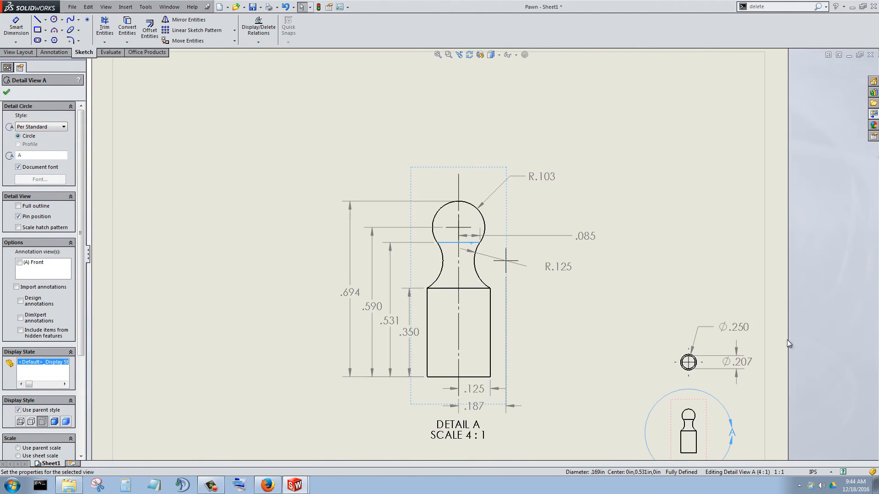
Step: Clear the selection and review the whole Pawn sheet, including both dimensioned views and the title block
{"action": "left_click", "coordinate": [809, 275]}
{"action": "scroll", "coordinate": [496, 302], "scroll_direction": "up", "scroll_amount": 2}
{"action": "scroll", "coordinate": [504, 304], "scroll_direction": "down", "scroll_amount": 1}
{"action": "scroll", "coordinate": [511, 308], "scroll_direction": "down", "scroll_amount": 3}
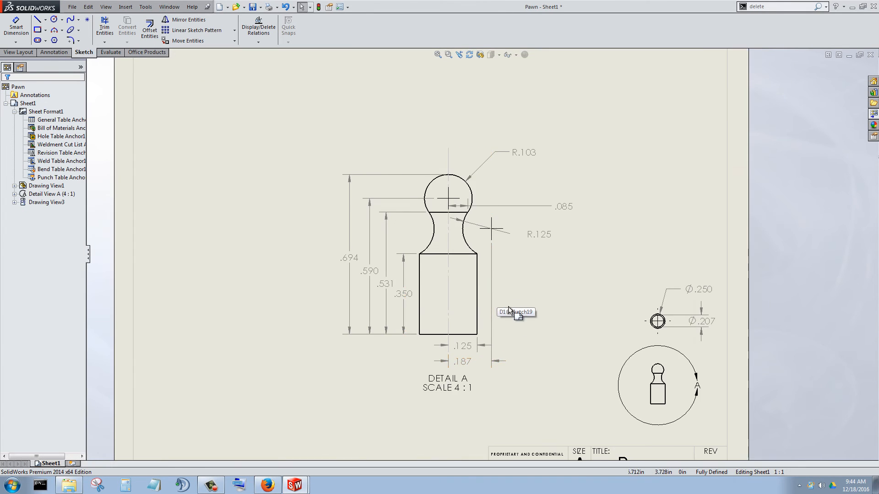
{"action": "scroll", "coordinate": [514, 329], "scroll_direction": "up", "scroll_amount": 4}
{"action": "scroll", "coordinate": [494, 334], "scroll_direction": "down", "scroll_amount": 1}
{"action": "scroll", "coordinate": [476, 315], "scroll_direction": "down", "scroll_amount": 1}
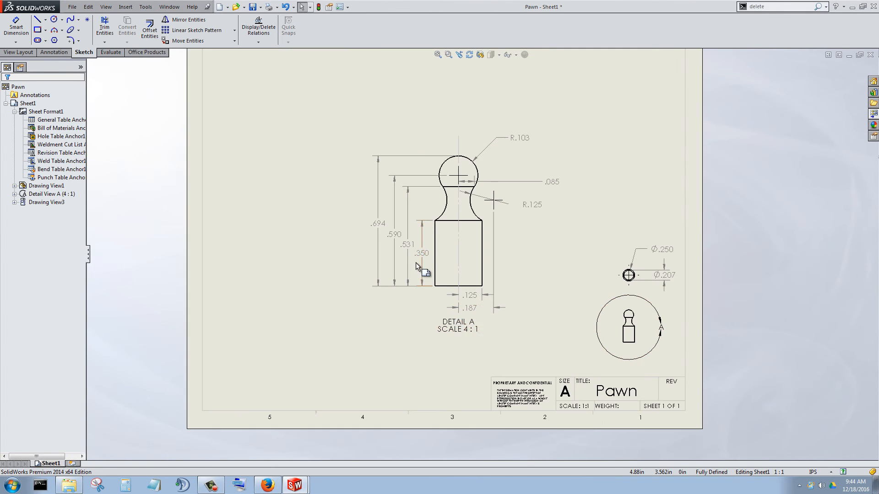
{"action": "scroll", "coordinate": [416, 261], "scroll_direction": "up", "scroll_amount": 2}
{"action": "scroll", "coordinate": [467, 163], "scroll_direction": "down", "scroll_amount": 3}
{"action": "scroll", "coordinate": [513, 247], "scroll_direction": "up", "scroll_amount": 1}
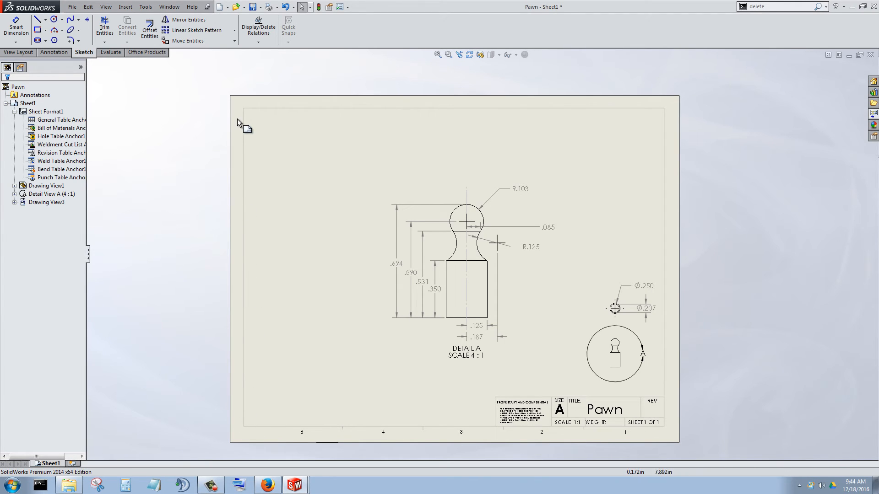
{"action": "scroll", "coordinate": [450, 293], "scroll_direction": "down", "scroll_amount": 2}
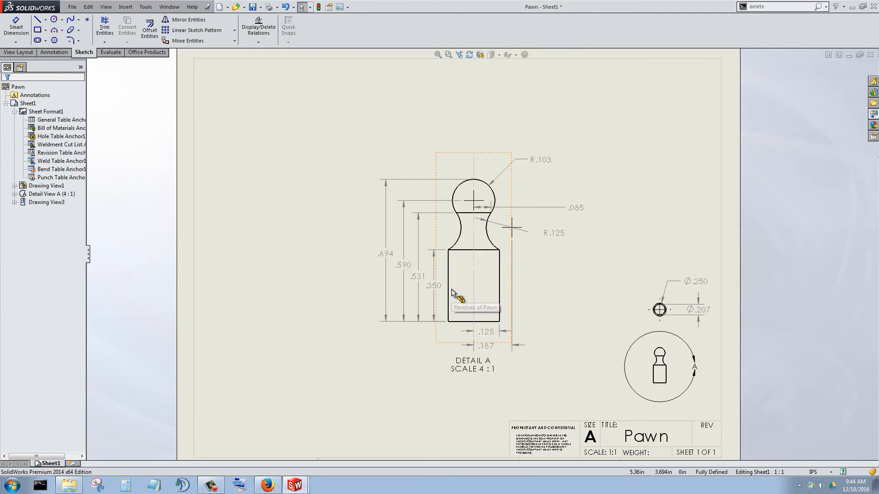
Step: Save the drawing in the Chess folder as Pawn.SLDDRW
{"action": "scroll", "coordinate": [451, 291], "scroll_direction": "up", "scroll_amount": 2}
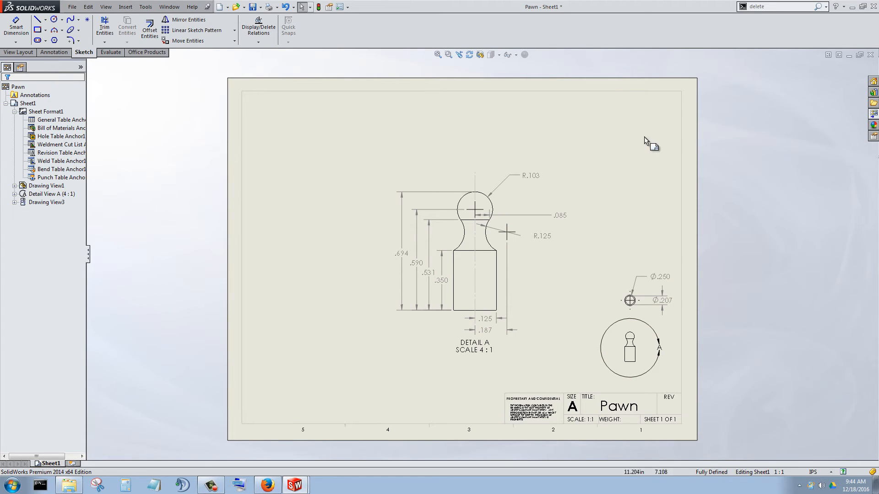
{"action": "left_click", "coordinate": [73, 6]}
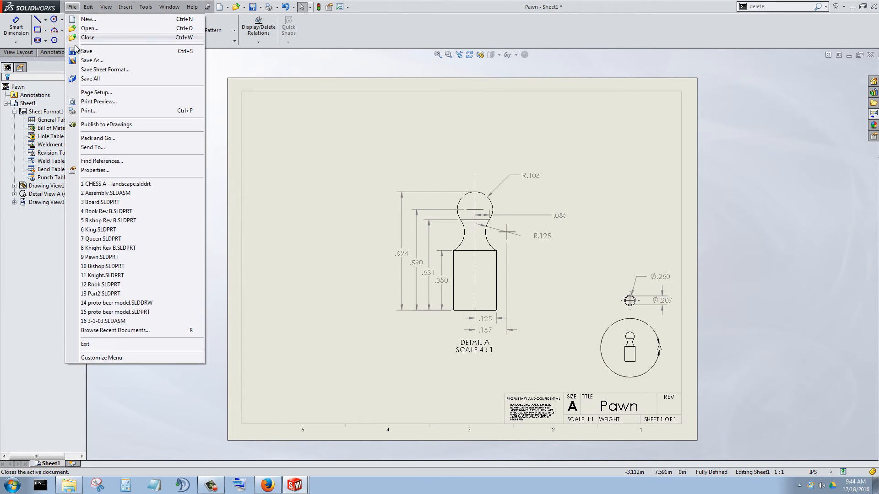
{"action": "left_click", "coordinate": [102, 61]}
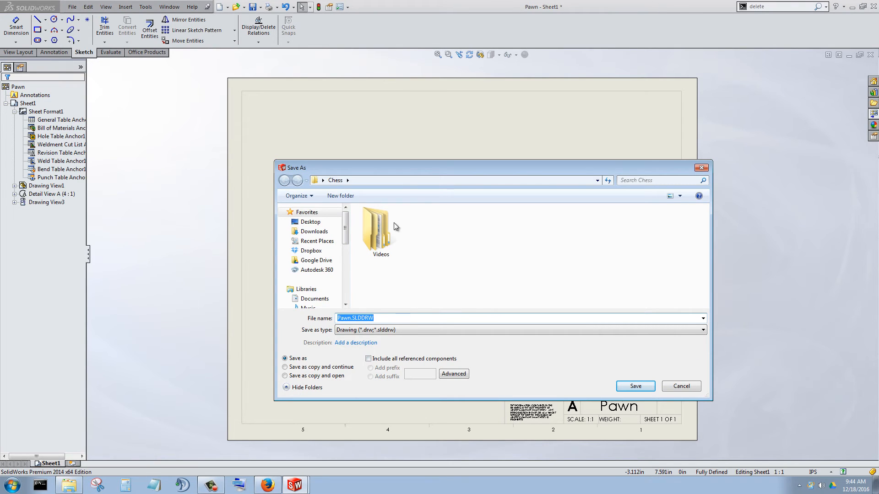
{"action": "mouse_move", "coordinate": [408, 169]}
{"action": "left_mouse_down"}
{"action": "mouse_move", "coordinate": [627, 424]}
{"action": "mouse_move", "coordinate": [586, 449]}
{"action": "mouse_move", "coordinate": [505, 274]}
{"action": "mouse_move", "coordinate": [447, 177]}
{"action": "left_mouse_up"}
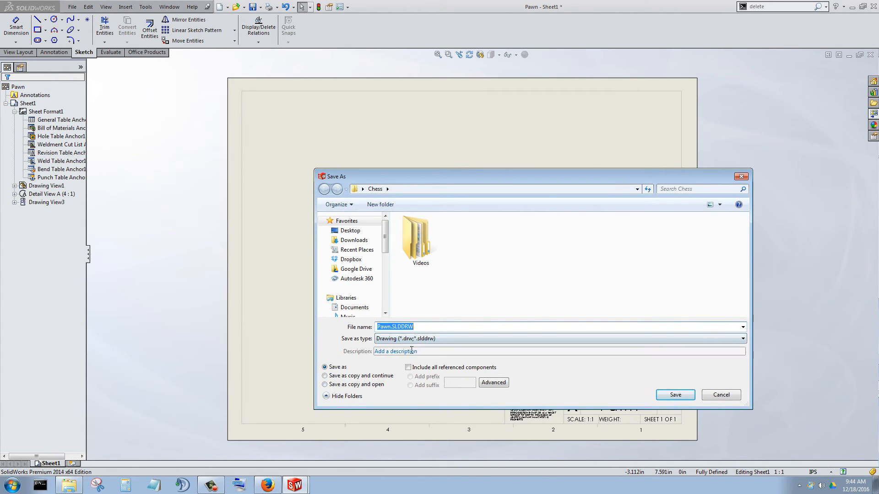
{"action": "left_click", "coordinate": [674, 395]}
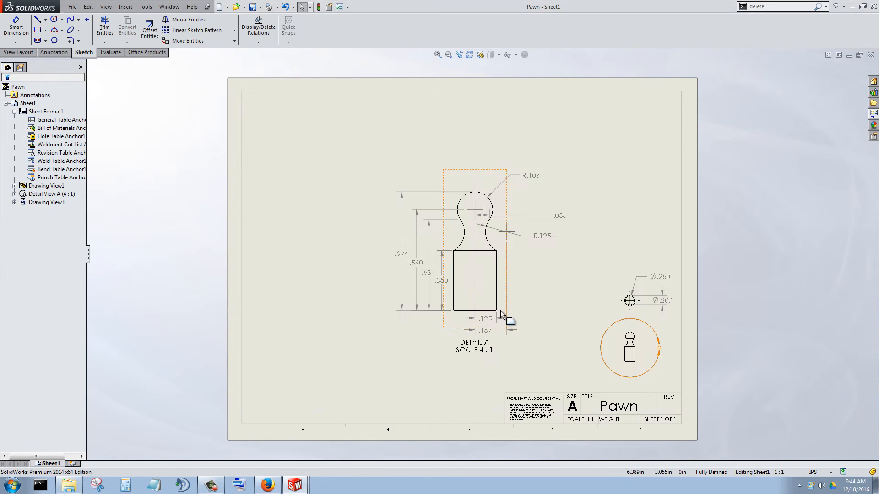
Step: Save a copy of the Pawn drawing in the Chess folder as Pawn.PDF, in Adobe Portable Document Format
{"action": "left_click", "coordinate": [73, 6]}
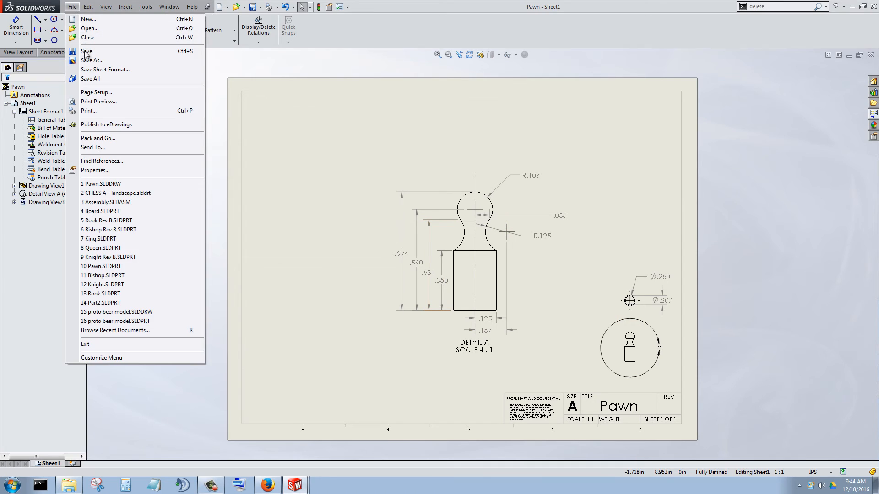
{"action": "key", "text": "a"}
{"action": "left_click", "coordinate": [394, 340]}
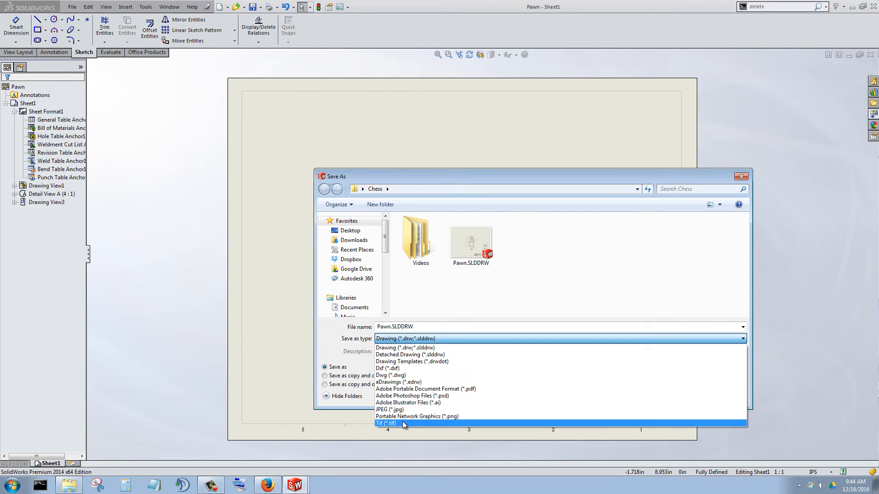
{"action": "left_click", "coordinate": [429, 388]}
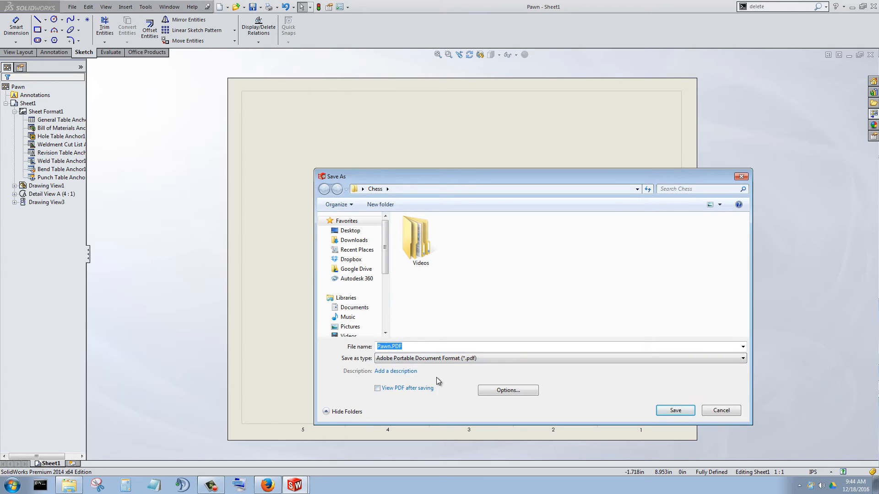
{"action": "left_click", "coordinate": [678, 412]}
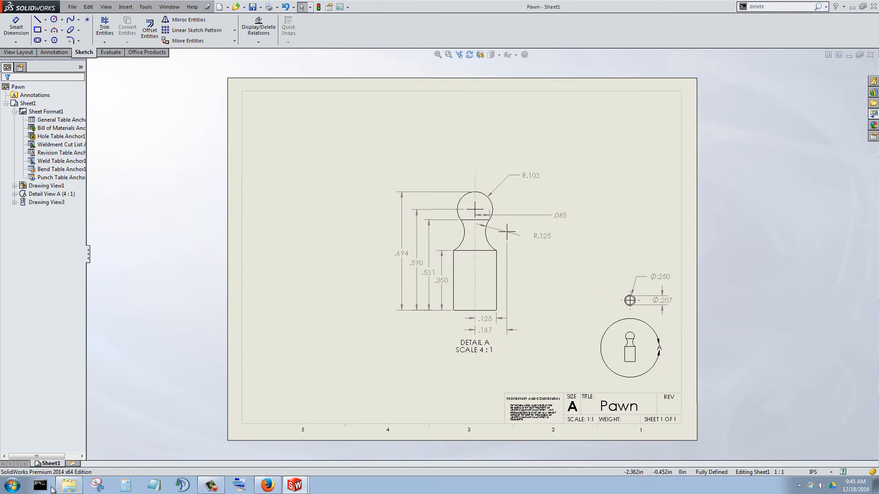
Step: Open Pawn.PDF from the Chess folder in Adobe Acrobat Reader to check the export, close it and return to SolidWorks
{"action": "left_click", "coordinate": [66, 487]}
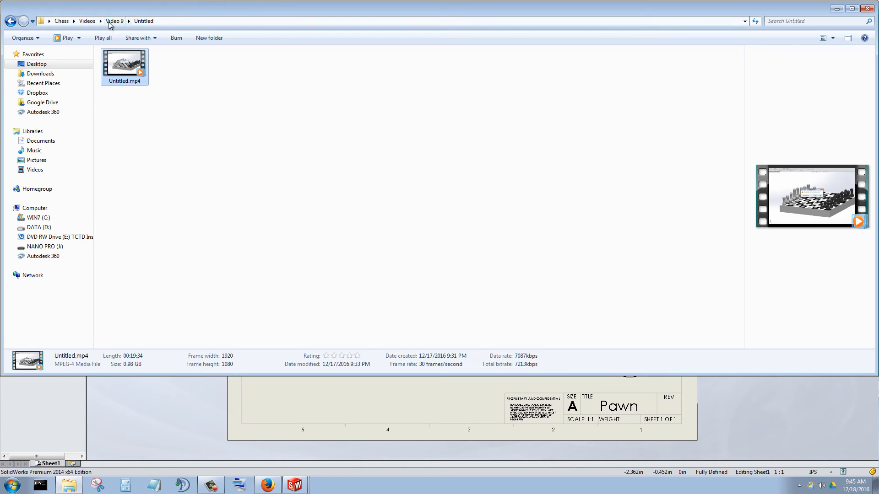
{"action": "left_click", "coordinate": [62, 20]}
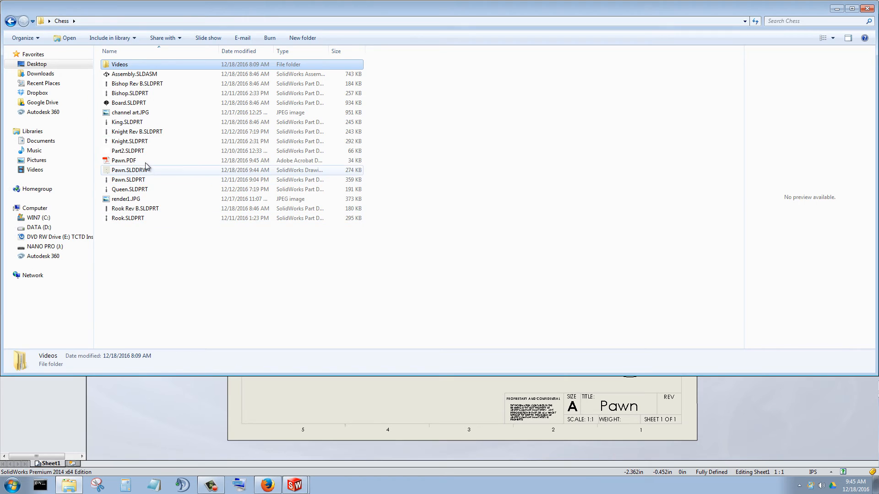
{"action": "left_click", "coordinate": [124, 160]}
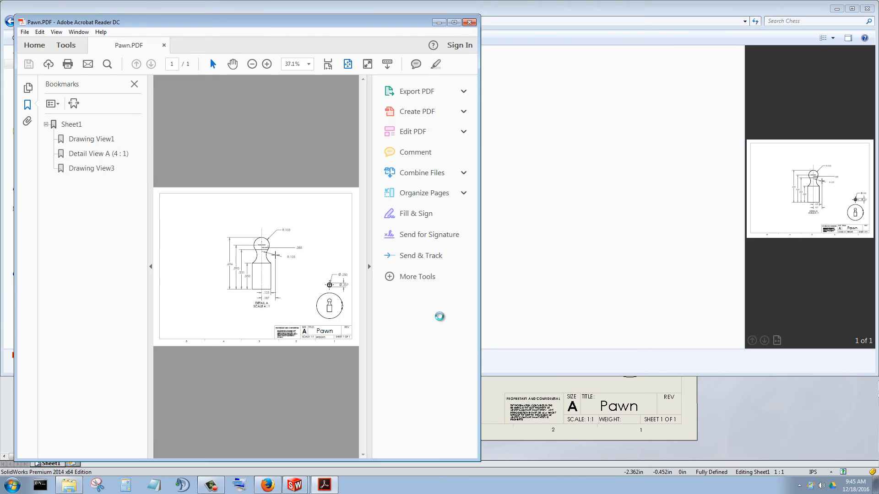
{"action": "double_click", "coordinate": [366, 26]}
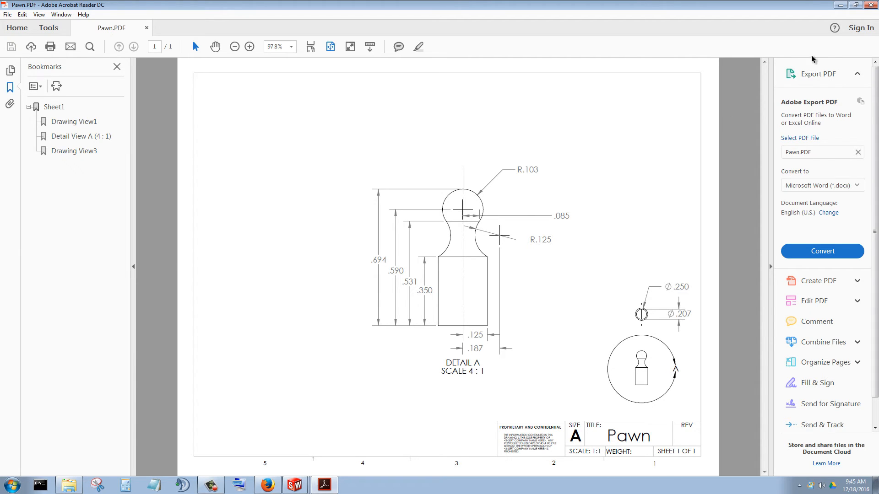
{"action": "left_click", "coordinate": [147, 28]}
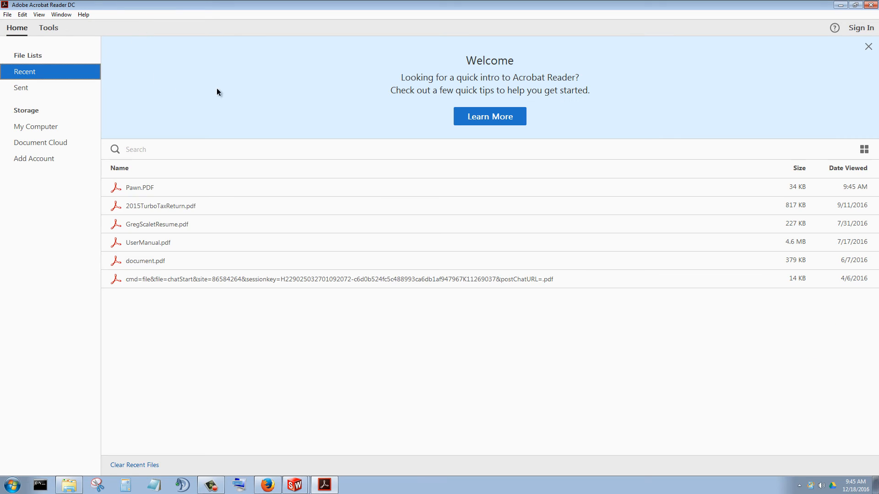
{"action": "left_click", "coordinate": [866, 9]}
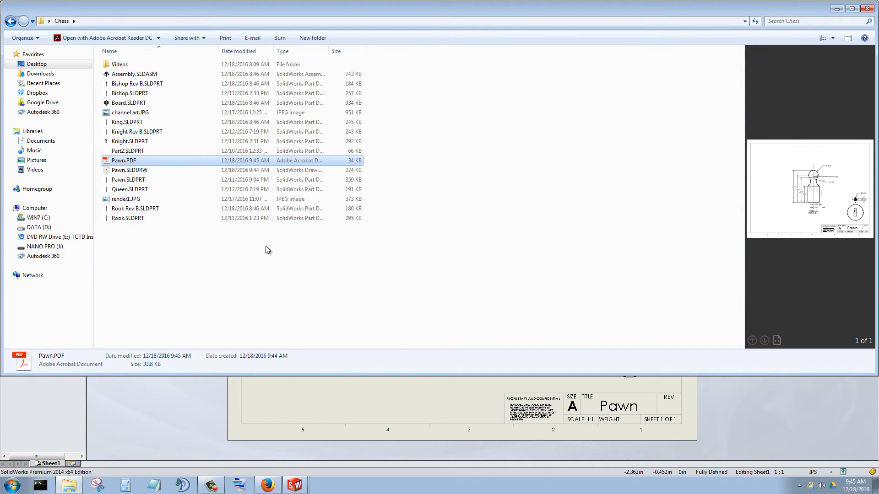
{"action": "left_click", "coordinate": [750, 418]}
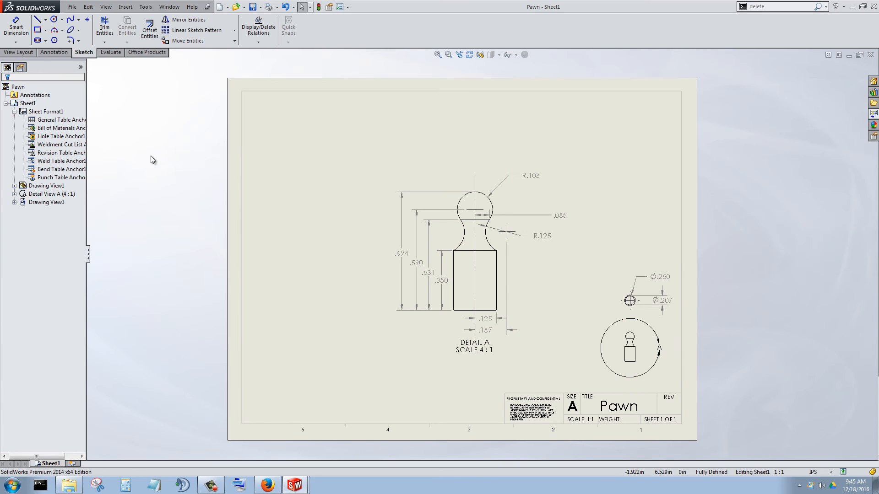
Step: Create a new document from the Drawing template
{"action": "scroll", "coordinate": [512, 257], "scroll_direction": "down", "scroll_amount": 2}
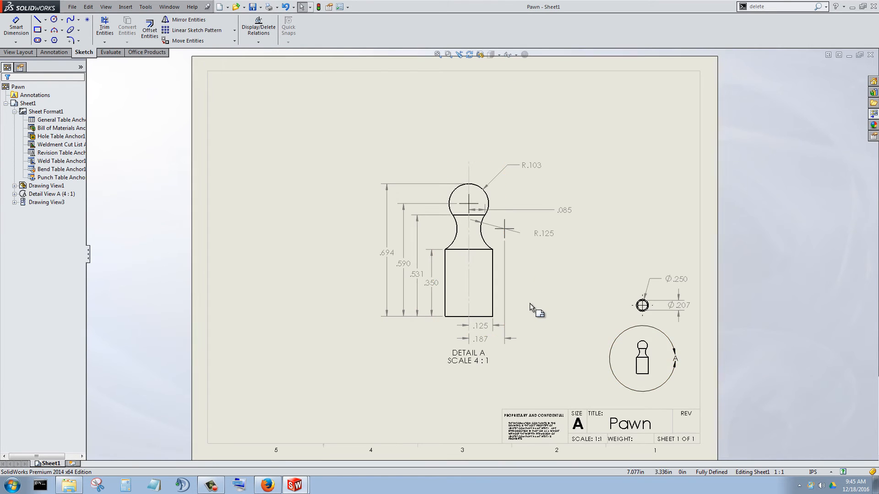
{"action": "scroll", "coordinate": [526, 300], "scroll_direction": "up", "scroll_amount": 3}
{"action": "scroll", "coordinate": [516, 302], "scroll_direction": "down", "scroll_amount": 1}
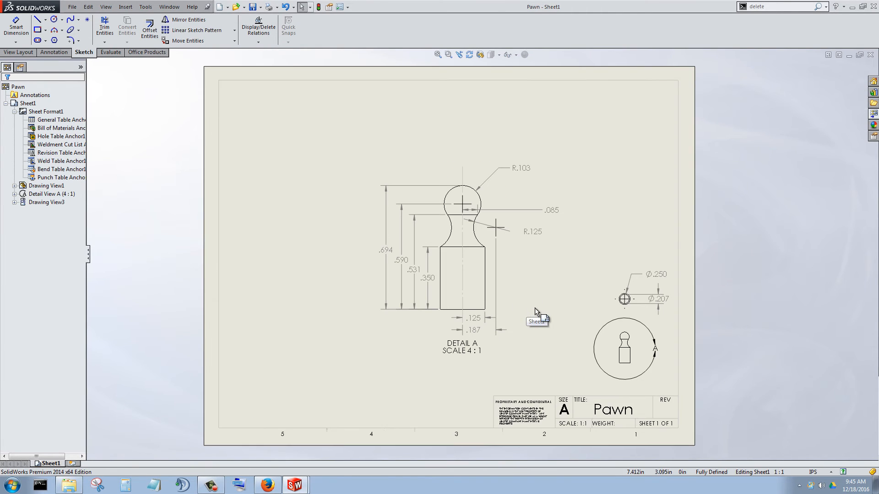
{"action": "left_click", "coordinate": [72, 7]}
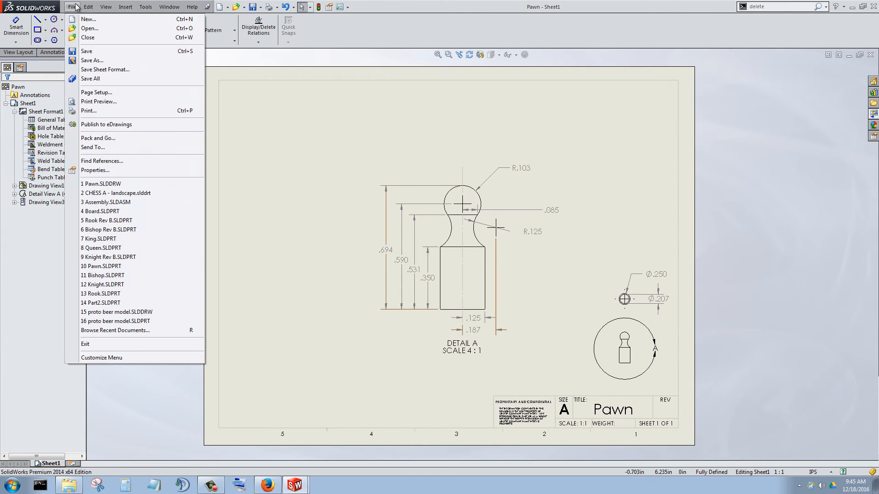
{"action": "left_click", "coordinate": [92, 20]}
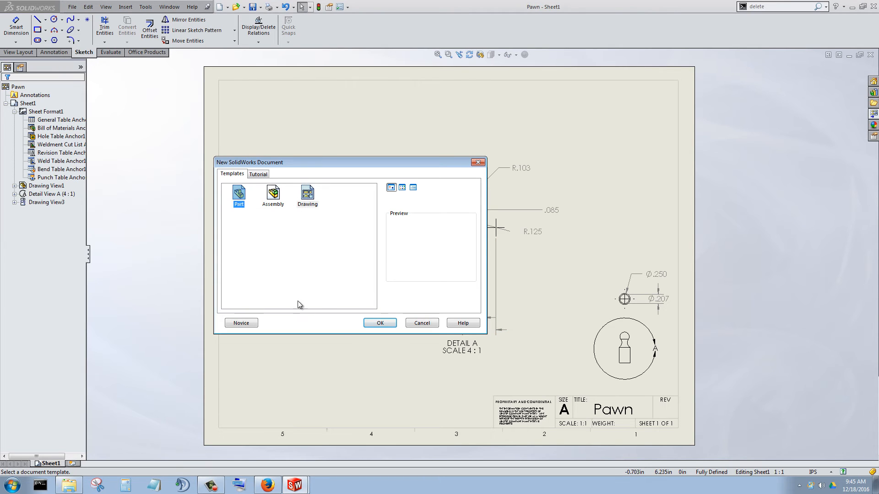
{"action": "left_click", "coordinate": [378, 324]}
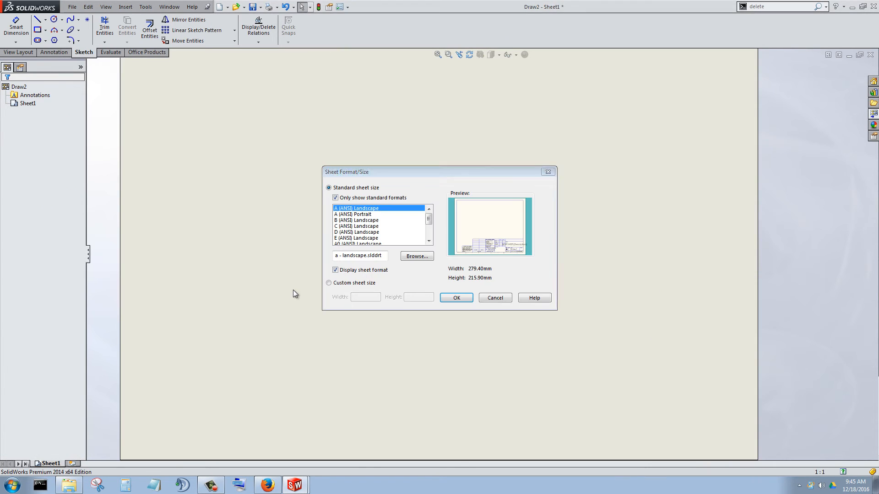
Step: List all sheet formats instead of only the standard ones and apply CHESS A - landscape to the new sheet
{"action": "left_click", "coordinate": [335, 198]}
{"action": "left_click_drag", "start_coordinate": [428, 217], "coordinate": [430, 242]}
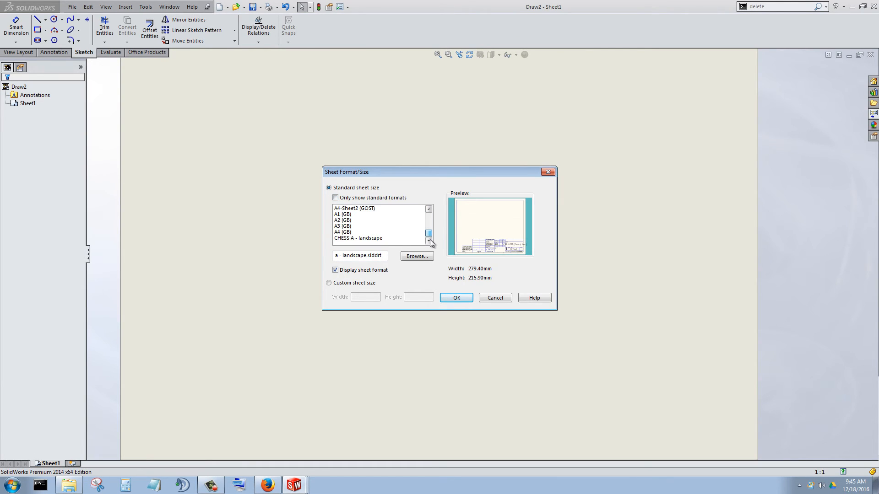
{"action": "left_click", "coordinate": [366, 238]}
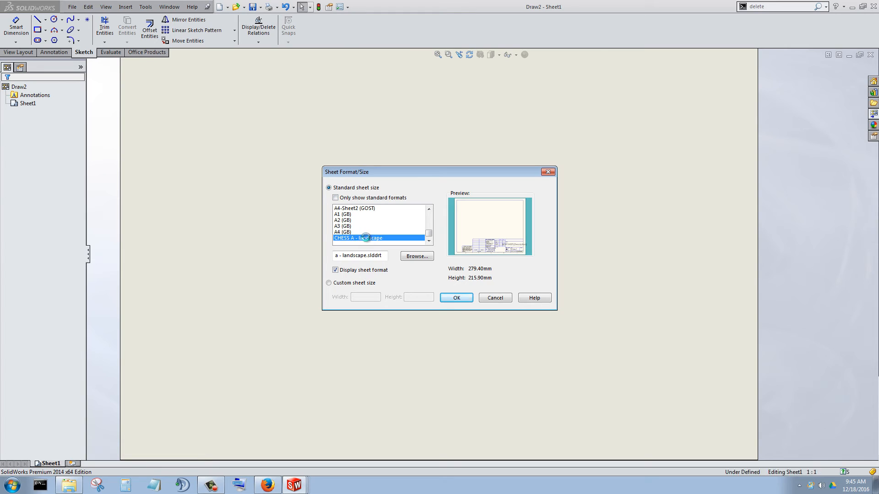
{"action": "left_click", "coordinate": [457, 297]}
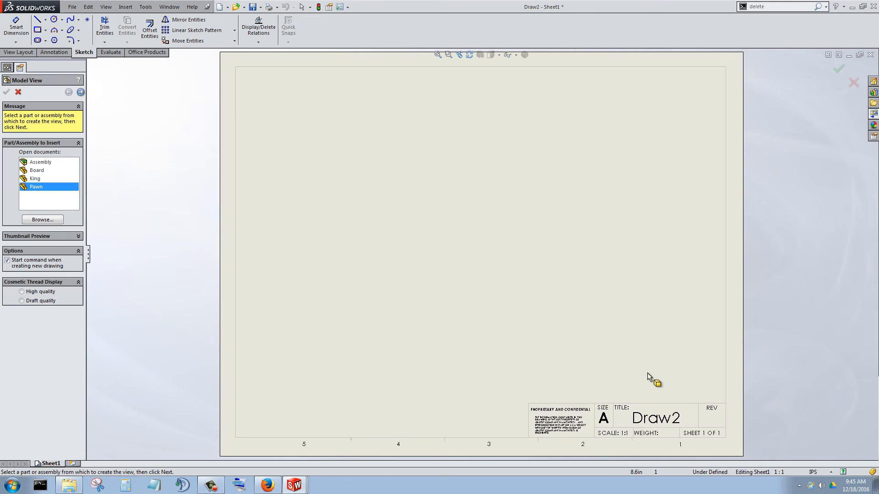
Step: Load Rook Rev B.SLDPRT from the Chess folder as the model for the drawing views
{"action": "scroll", "coordinate": [660, 434], "scroll_direction": "down", "scroll_amount": 3}
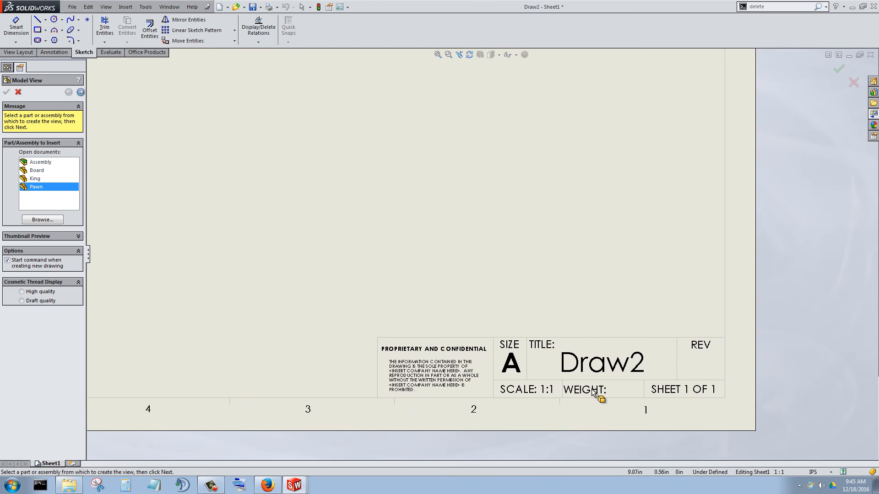
{"action": "scroll", "coordinate": [443, 254], "scroll_direction": "up", "scroll_amount": 3}
{"action": "scroll", "coordinate": [432, 157], "scroll_direction": "up", "scroll_amount": 2}
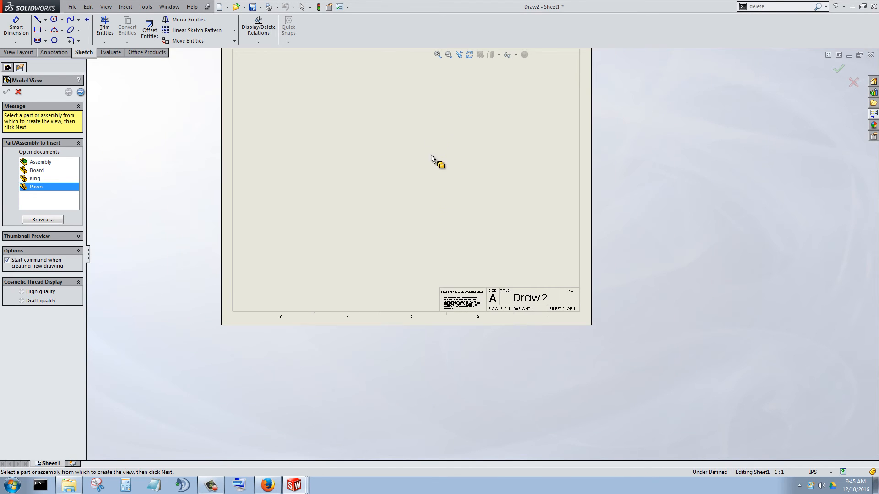
{"action": "scroll", "coordinate": [427, 103], "scroll_direction": "down", "scroll_amount": 2}
{"action": "scroll", "coordinate": [446, 185], "scroll_direction": "up", "scroll_amount": 3}
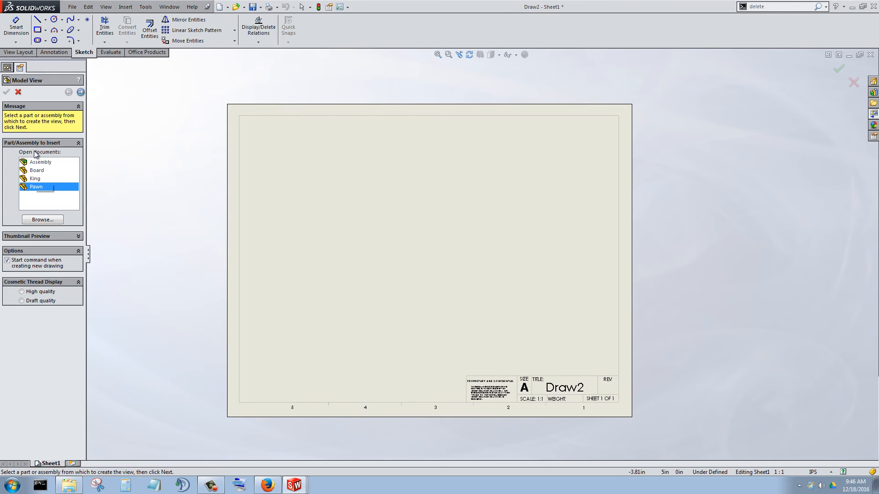
{"action": "left_click", "coordinate": [43, 219]}
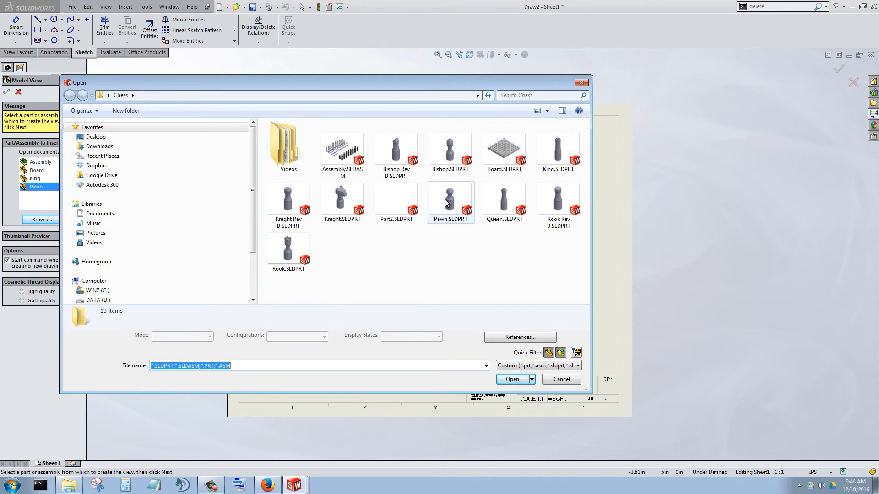
{"action": "left_click", "coordinate": [553, 198]}
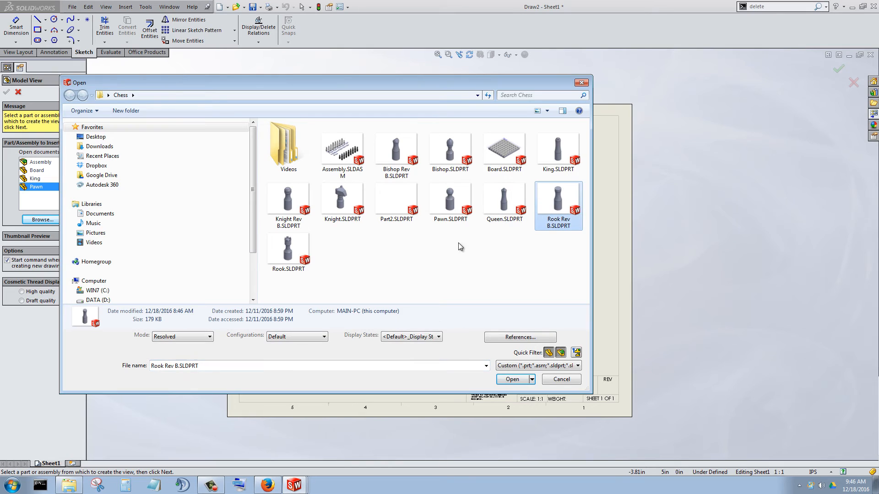
{"action": "left_click", "coordinate": [513, 380]}
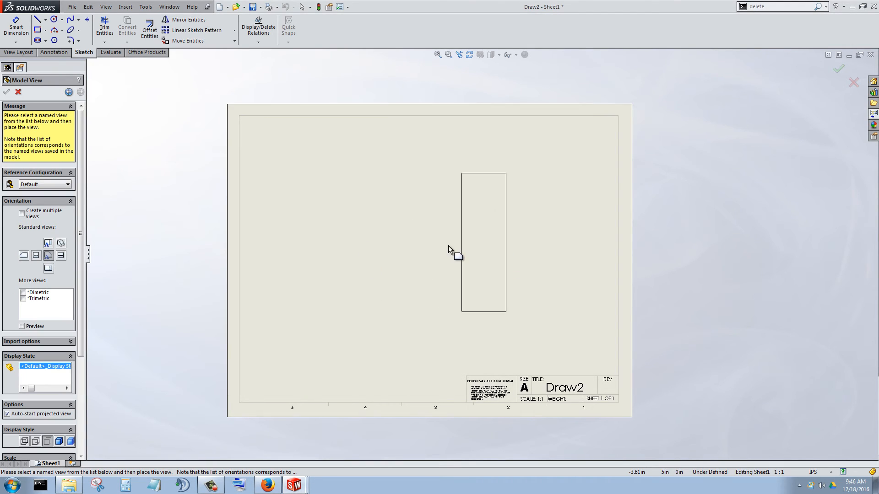
Step: Place the rook's front view mid-sheet, with a projected top view above it and an isometric view at the upper right
{"action": "left_click", "coordinate": [433, 249]}
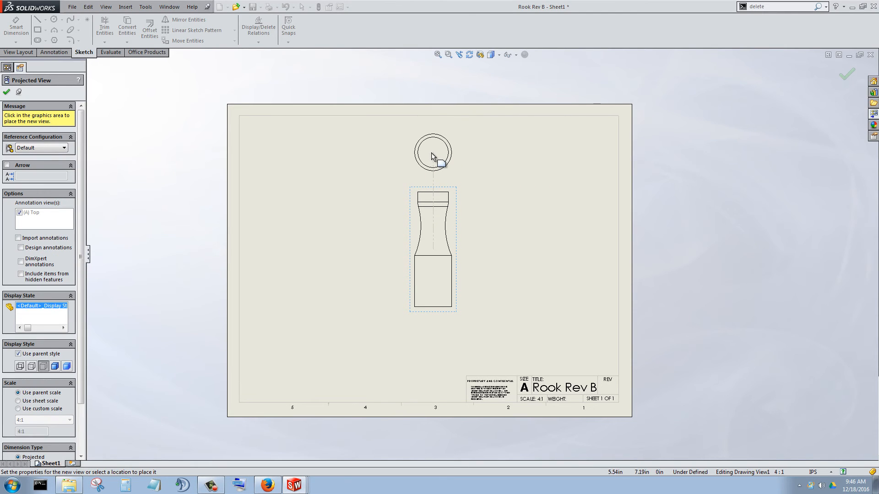
{"action": "left_click", "coordinate": [432, 156]}
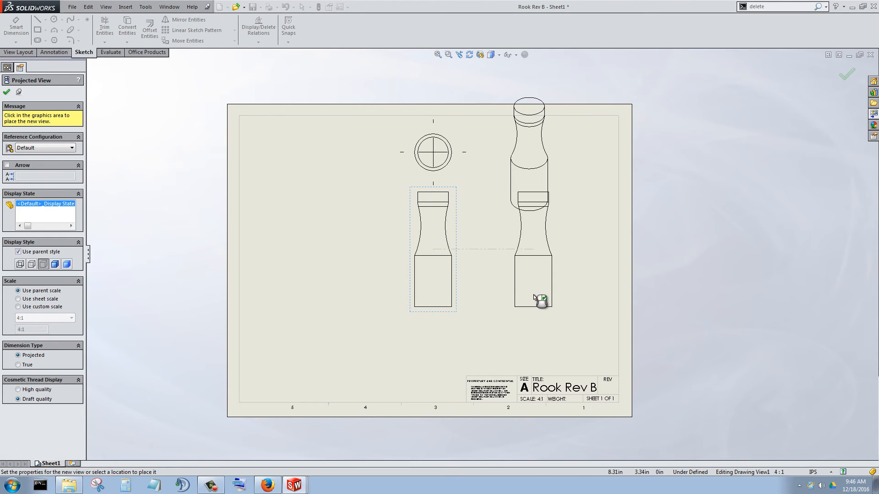
{"action": "left_click", "coordinate": [6, 91]}
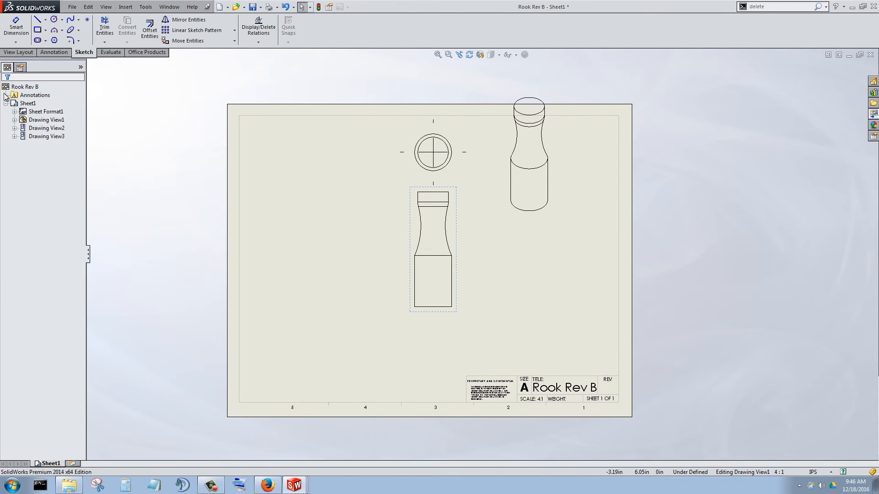
Step: Move the rook's front view lower on the sheet to widen the gap below the top view
{"action": "left_click_drag", "start_coordinate": [441, 314], "coordinate": [447, 355]}
{"action": "scroll", "coordinate": [567, 389], "scroll_direction": "down", "scroll_amount": 4}
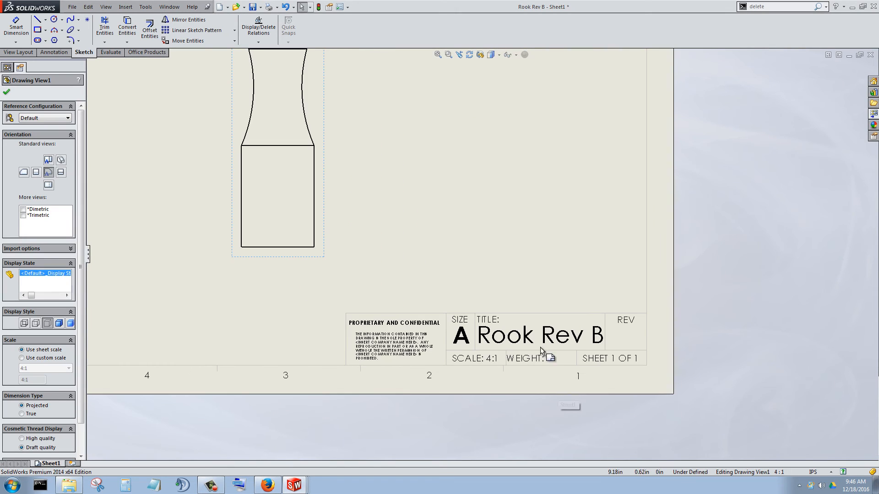
{"action": "scroll", "coordinate": [414, 274], "scroll_direction": "up", "scroll_amount": 6}
{"action": "scroll", "coordinate": [416, 134], "scroll_direction": "down", "scroll_amount": 3}
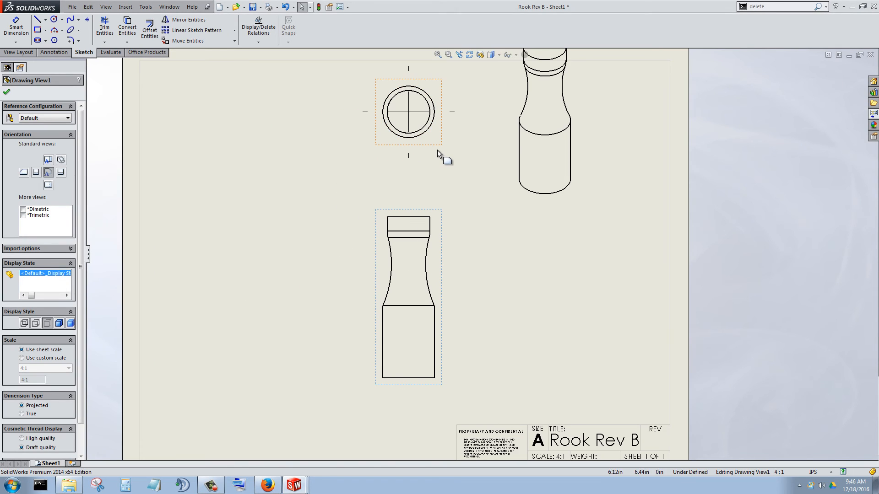
Step: Rearrange the rook views: lower the top view, shift the front view down and right, and move the isometric view farther down and right
{"action": "mouse_move", "coordinate": [422, 163]}
{"action": "left_mouse_down"}
{"action": "mouse_move", "coordinate": [421, 142]}
{"action": "mouse_move", "coordinate": [411, 150]}
{"action": "mouse_move", "coordinate": [425, 160]}
{"action": "left_mouse_up"}
{"action": "left_click", "coordinate": [444, 228]}
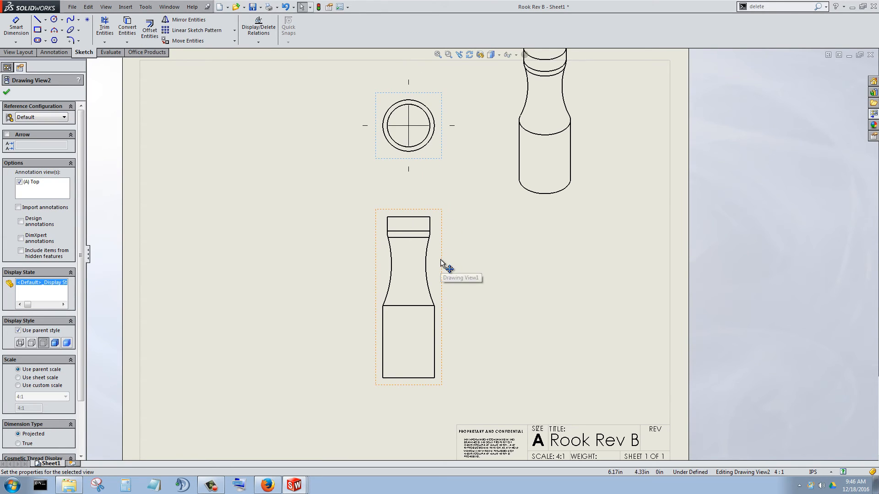
{"action": "mouse_move", "coordinate": [440, 259]}
{"action": "left_mouse_down"}
{"action": "mouse_move", "coordinate": [372, 259]}
{"action": "mouse_move", "coordinate": [450, 271]}
{"action": "left_mouse_up"}
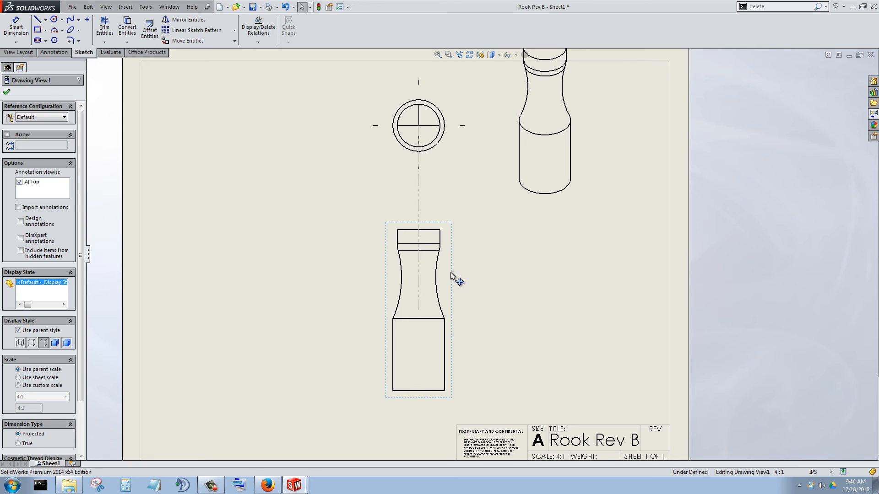
{"action": "left_click_drag", "start_coordinate": [588, 215], "coordinate": [633, 290]}
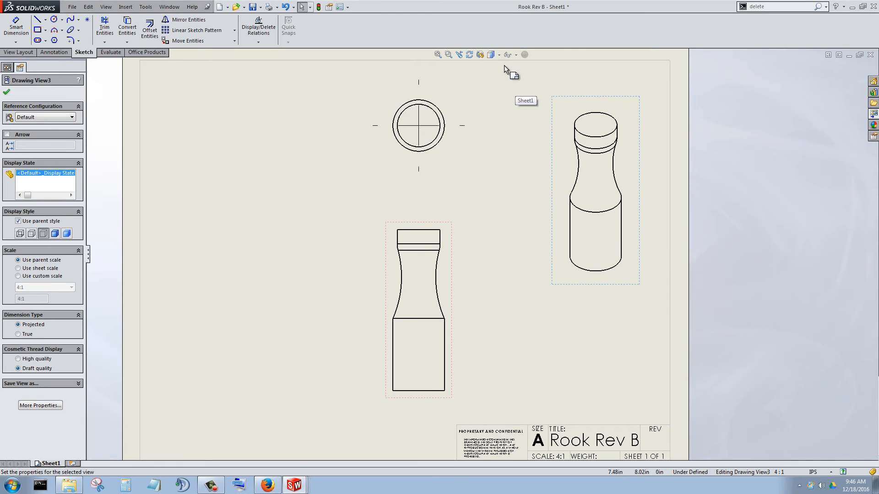
Step: Change the isometric view's display style to Shaded With Edges
{"action": "left_click", "coordinate": [496, 55]}
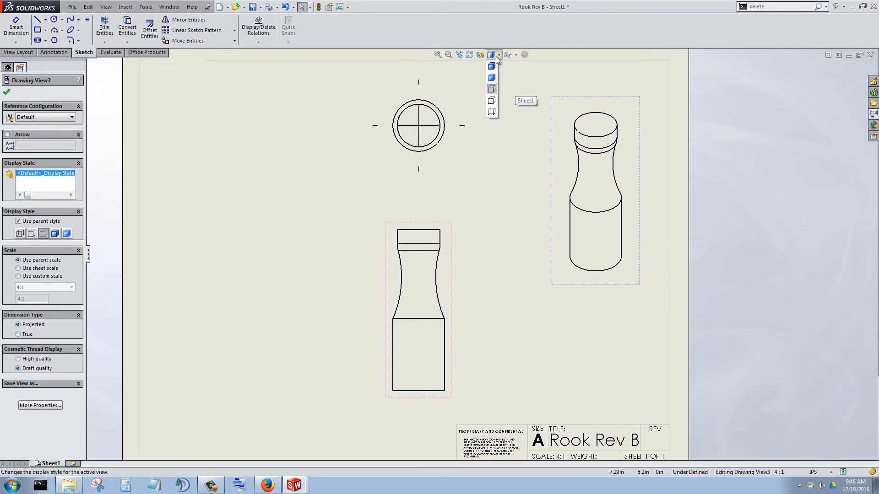
{"action": "left_click", "coordinate": [491, 77]}
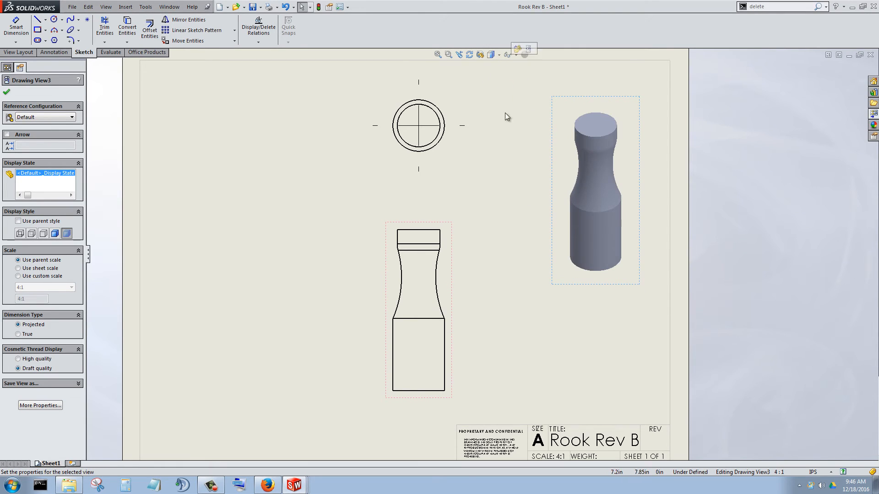
{"action": "left_click", "coordinate": [499, 55]}
{"action": "left_click", "coordinate": [494, 66]}
{"action": "left_click", "coordinate": [765, 232]}
Step: Nudge the shaded isometric view slightly down and toward the front view
{"action": "scroll", "coordinate": [577, 232], "scroll_direction": "up", "scroll_amount": 1}
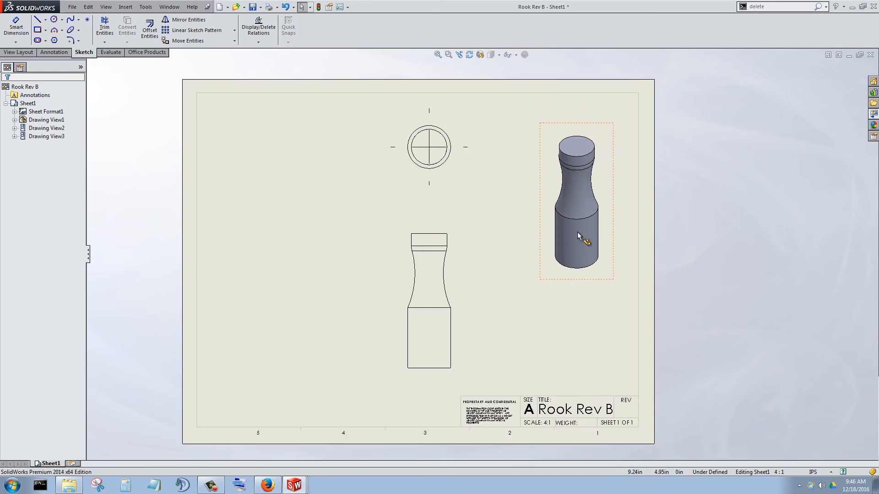
{"action": "scroll", "coordinate": [504, 257], "scroll_direction": "up", "scroll_amount": 2}
{"action": "scroll", "coordinate": [614, 202], "scroll_direction": "down", "scroll_amount": 3}
{"action": "scroll", "coordinate": [596, 176], "scroll_direction": "up", "scroll_amount": 3}
{"action": "scroll", "coordinate": [600, 259], "scroll_direction": "down", "scroll_amount": 3}
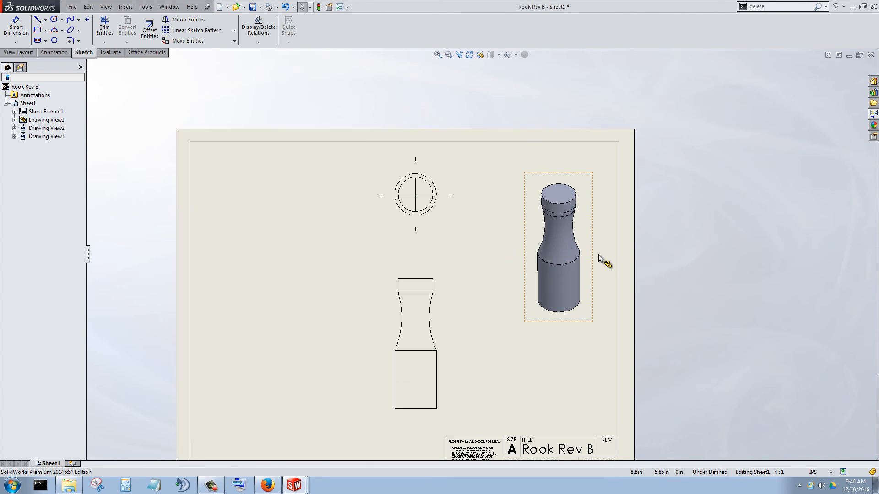
{"action": "left_click_drag", "start_coordinate": [583, 344], "coordinate": [580, 337]}
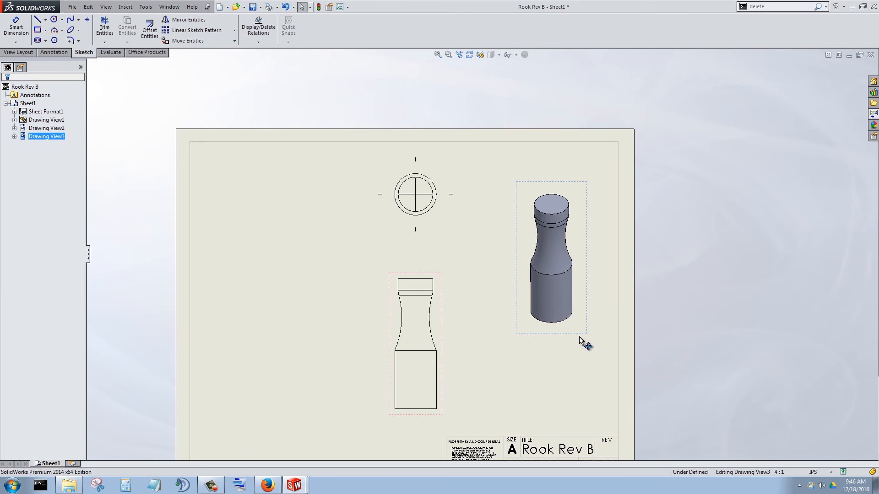
{"action": "scroll", "coordinate": [399, 325], "scroll_direction": "down", "scroll_amount": 3}
{"action": "scroll", "coordinate": [398, 324], "scroll_direction": "up", "scroll_amount": 4}
{"action": "scroll", "coordinate": [468, 312], "scroll_direction": "down", "scroll_amount": 4}
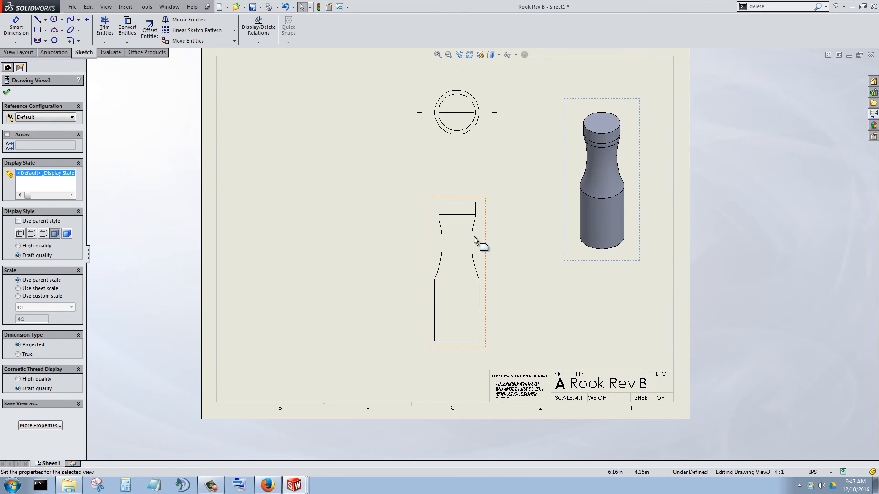
Step: Sketch a vertical construction centerline through the middle of the front view, extending past the rook's top and bottom edges
{"action": "scroll", "coordinate": [476, 241], "scroll_direction": "down", "scroll_amount": 2}
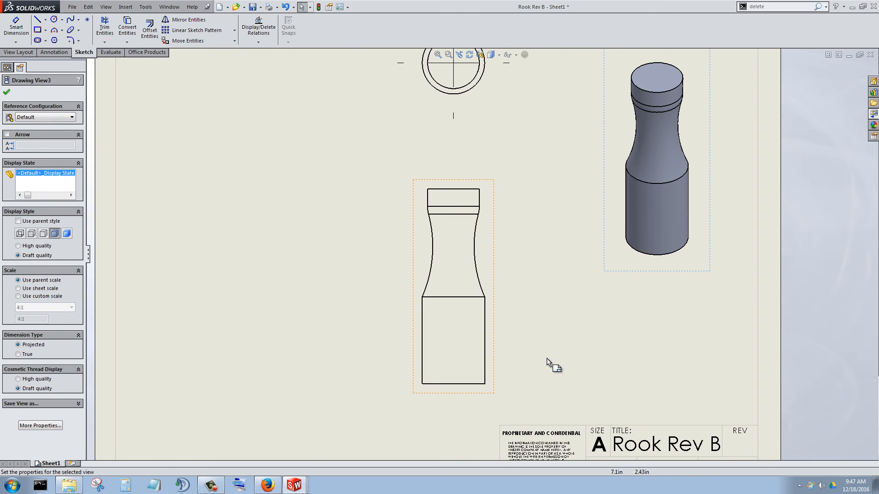
{"action": "left_click", "coordinate": [16, 26]}
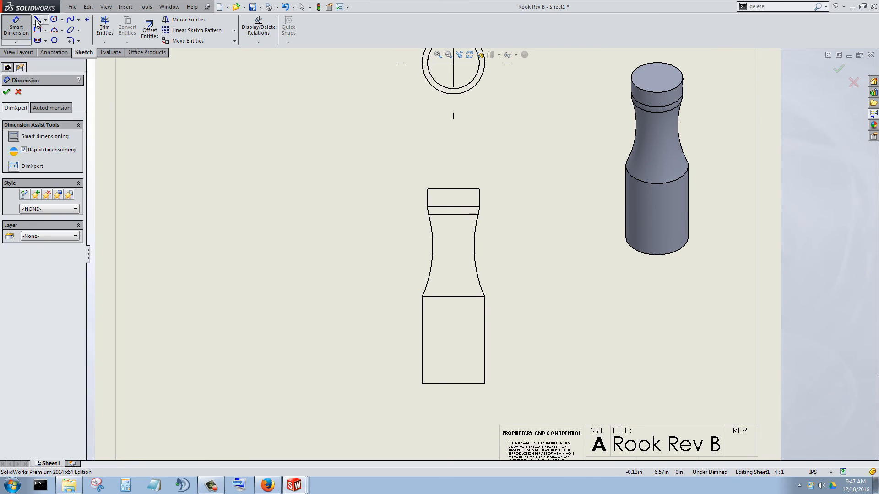
{"action": "left_click", "coordinate": [38, 20]}
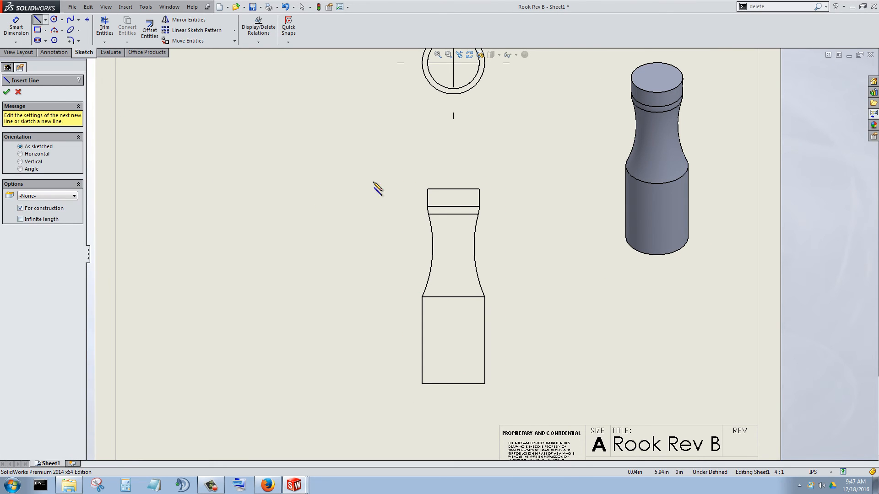
{"action": "left_click", "coordinate": [453, 153]}
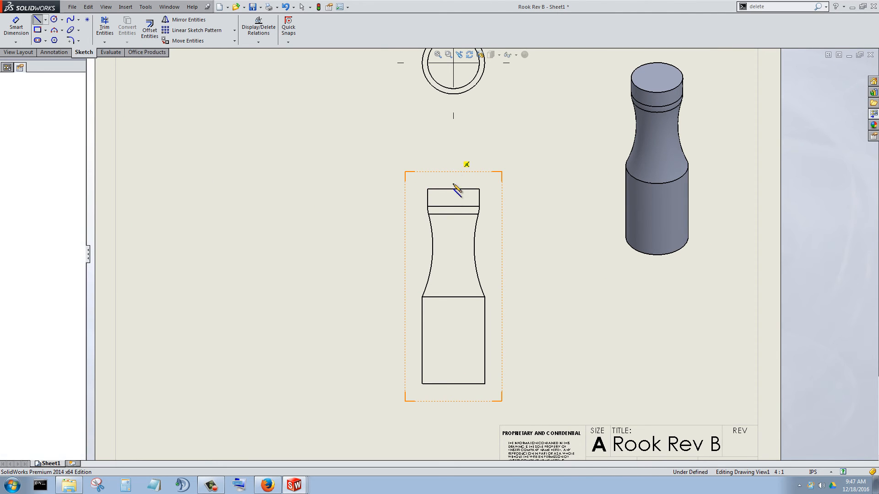
{"action": "left_click", "coordinate": [453, 429]}
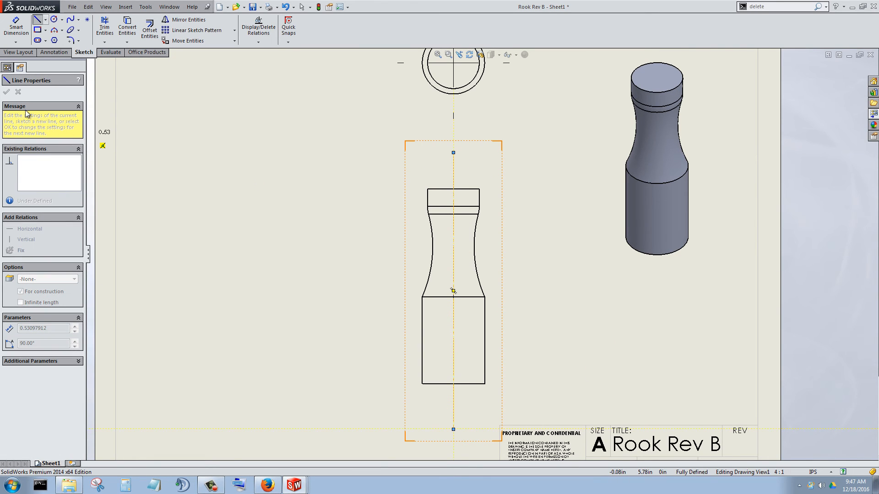
{"action": "key", "text": "Escape"}
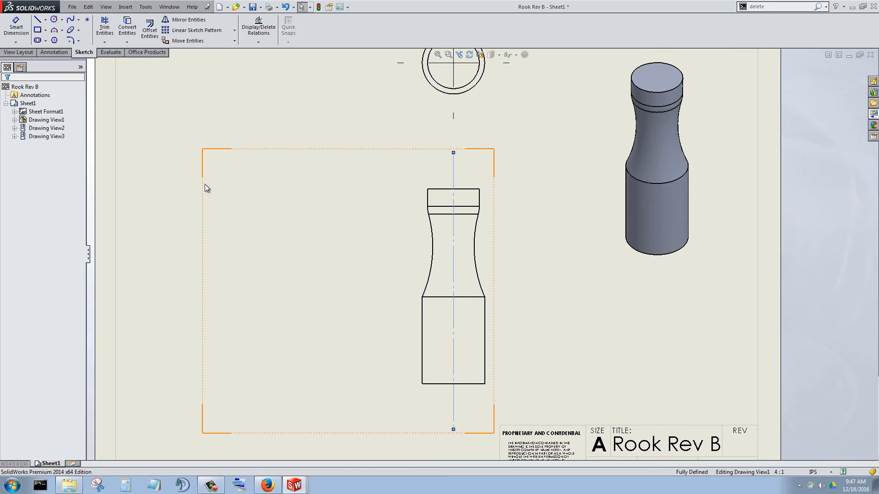
Step: Import the model's design annotations into the front view
{"action": "left_click", "coordinate": [502, 257]}
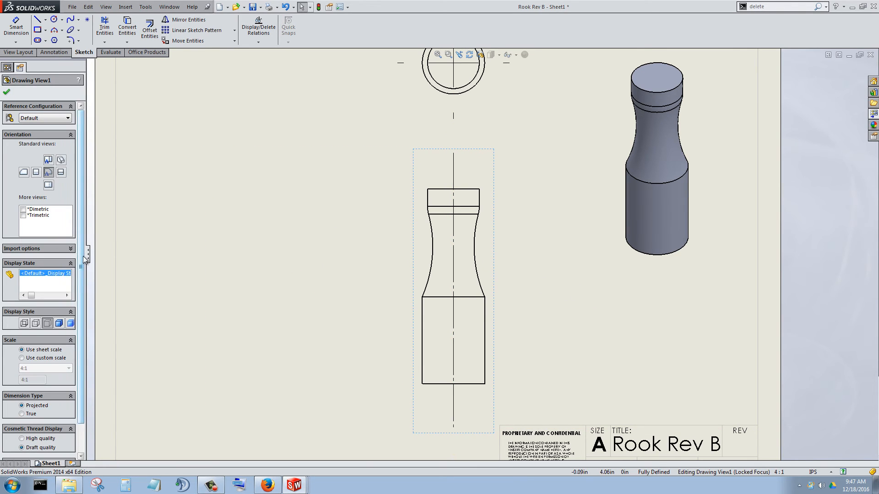
{"action": "scroll", "coordinate": [83, 256], "scroll_direction": "down", "scroll_amount": 2}
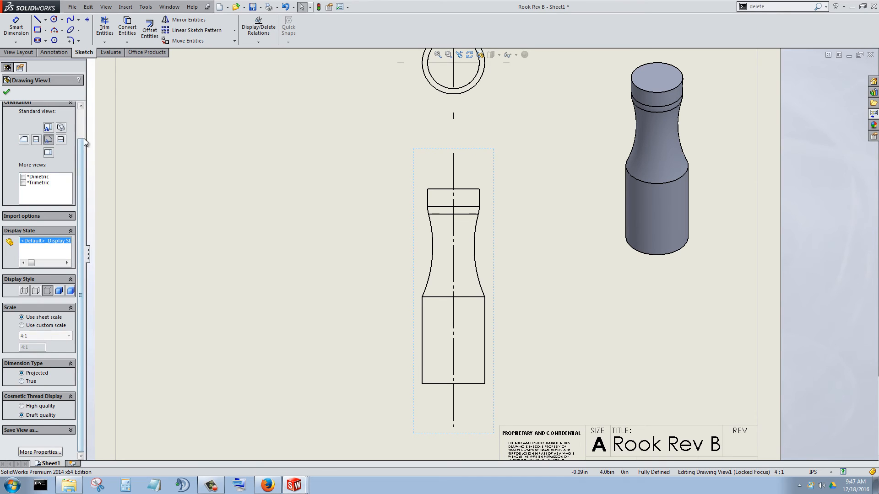
{"action": "scroll", "coordinate": [72, 171], "scroll_direction": "up", "scroll_amount": 2}
{"action": "left_click", "coordinate": [69, 248]}
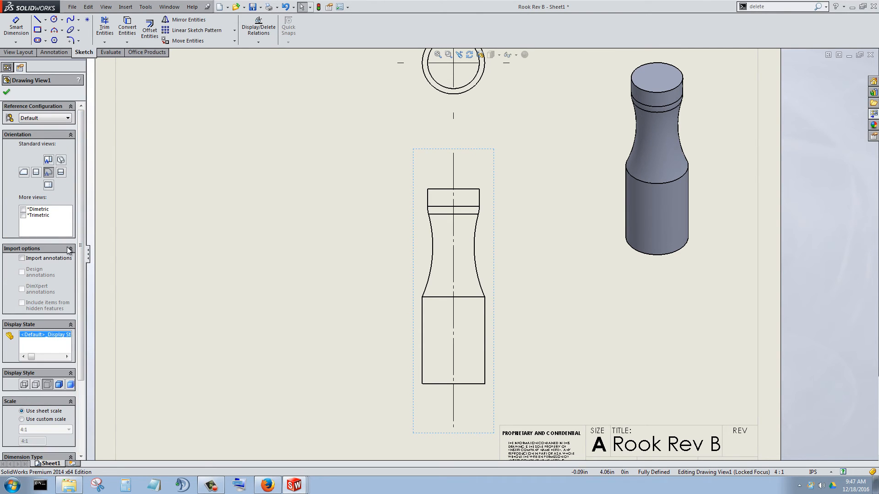
{"action": "left_click", "coordinate": [22, 258]}
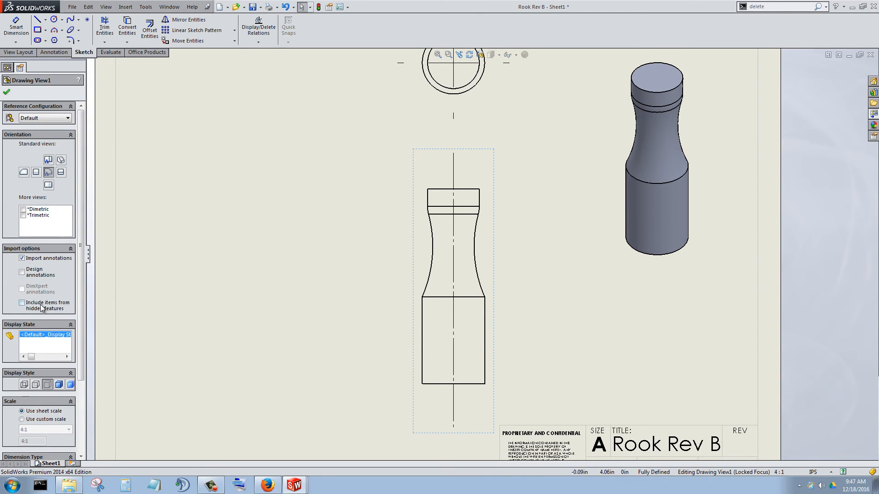
{"action": "left_click", "coordinate": [21, 272]}
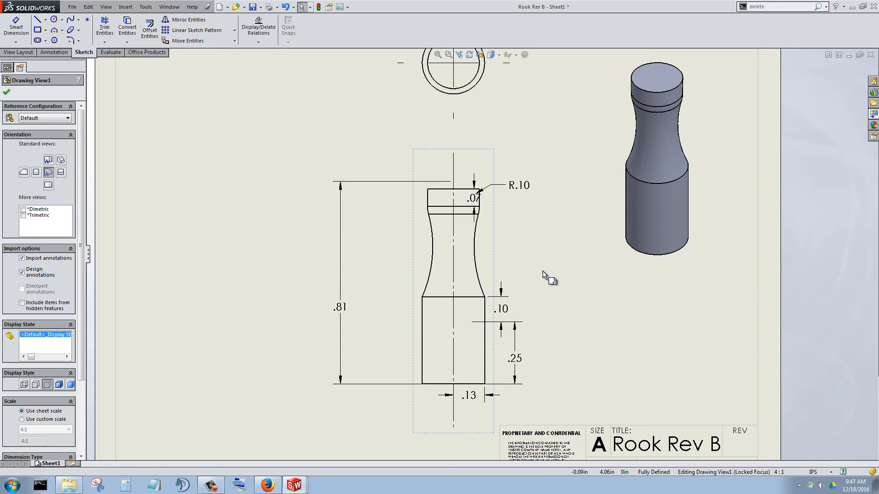
{"action": "left_click", "coordinate": [6, 92]}
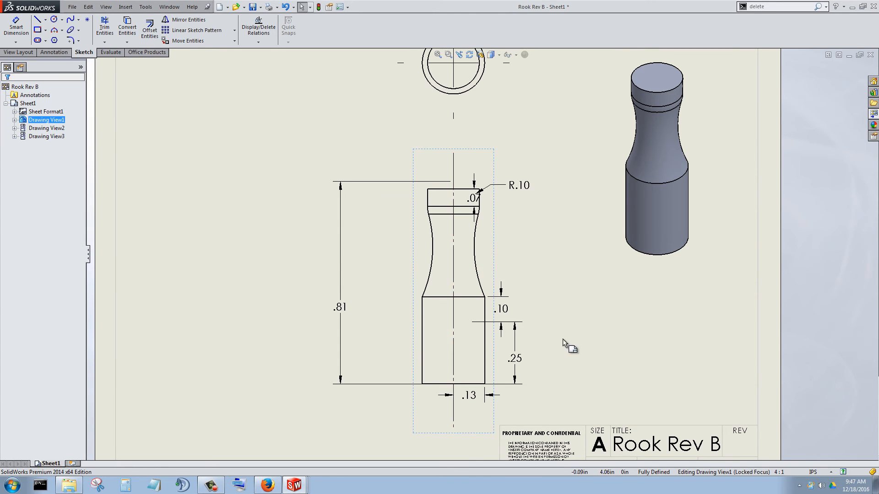
Step: Move the .25 height dimension farther right of the front view and the R.10 radius dimension up and away from the rook's head
{"action": "scroll", "coordinate": [562, 339], "scroll_direction": "down", "scroll_amount": 3}
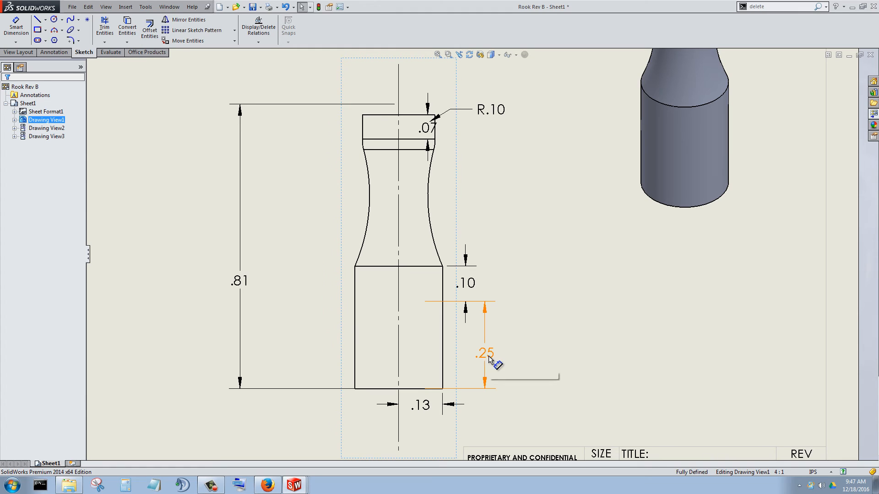
{"action": "mouse_move", "coordinate": [489, 360]}
{"action": "left_mouse_down"}
{"action": "mouse_move", "coordinate": [555, 361]}
{"action": "mouse_move", "coordinate": [537, 361]}
{"action": "left_mouse_up"}
{"action": "scroll", "coordinate": [392, 284], "scroll_direction": "up", "scroll_amount": 2}
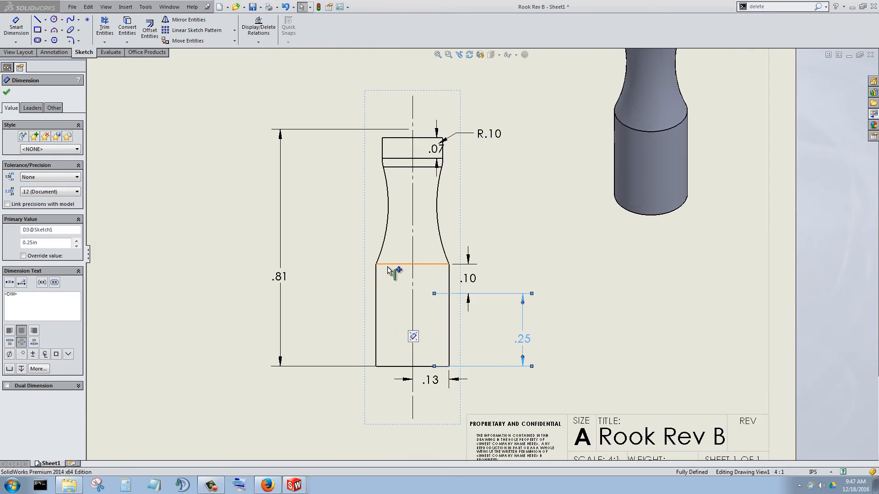
{"action": "scroll", "coordinate": [447, 201], "scroll_direction": "up", "scroll_amount": 2}
{"action": "scroll", "coordinate": [447, 170], "scroll_direction": "down", "scroll_amount": 3}
{"action": "left_click", "coordinate": [526, 151]}
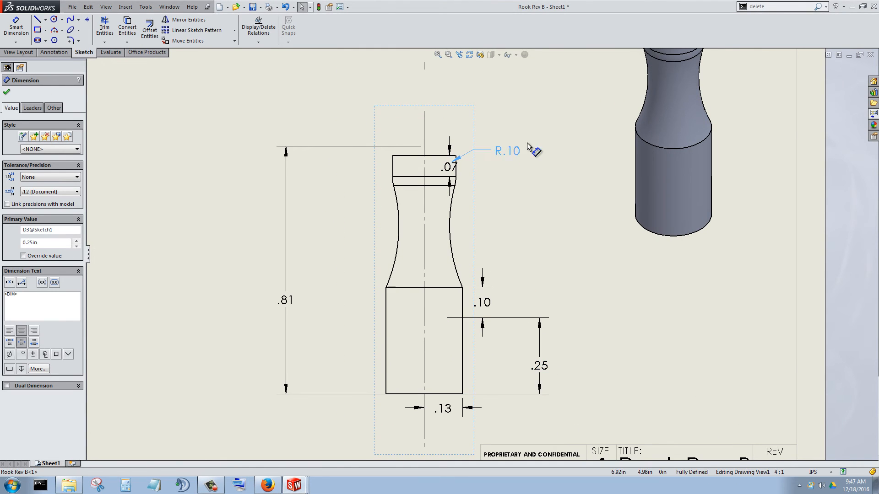
{"action": "left_click_drag", "start_coordinate": [528, 145], "coordinate": [553, 129]}
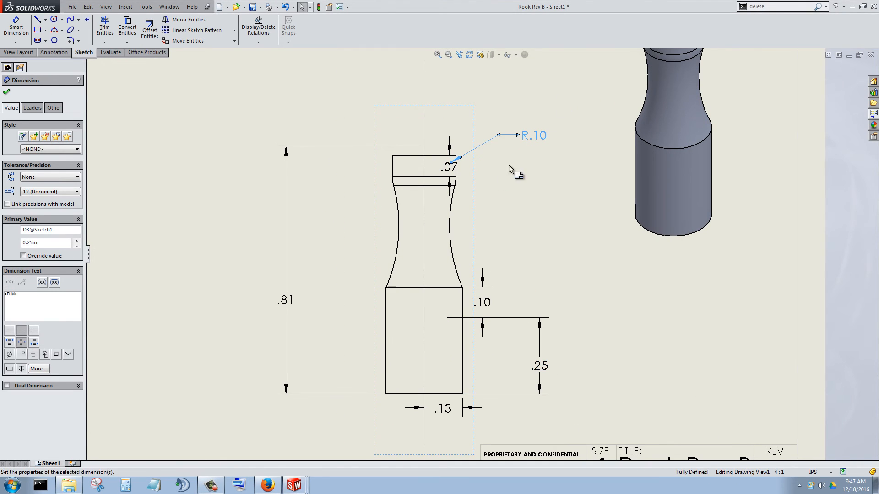
Step: Set the document's length units to three decimal places (.123)
{"action": "left_click", "coordinate": [349, 7]}
{"action": "left_click", "coordinate": [359, 16]}
{"action": "left_click", "coordinate": [296, 129]}
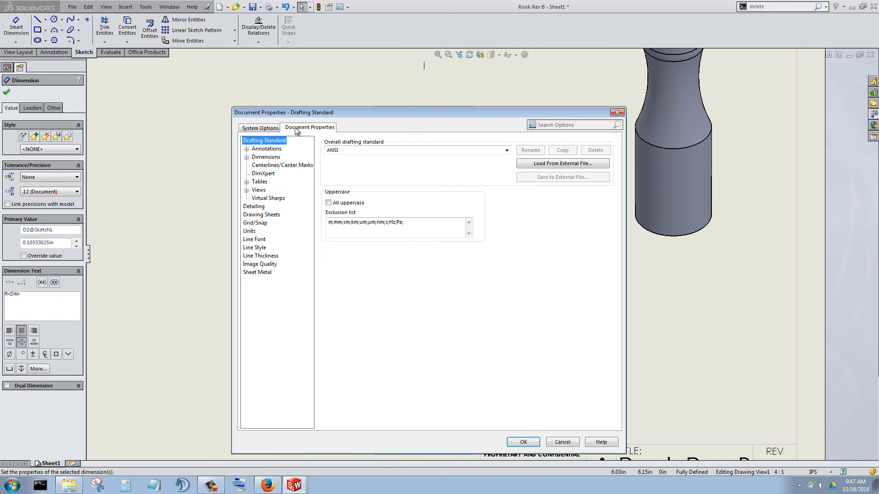
{"action": "left_click", "coordinate": [250, 231]}
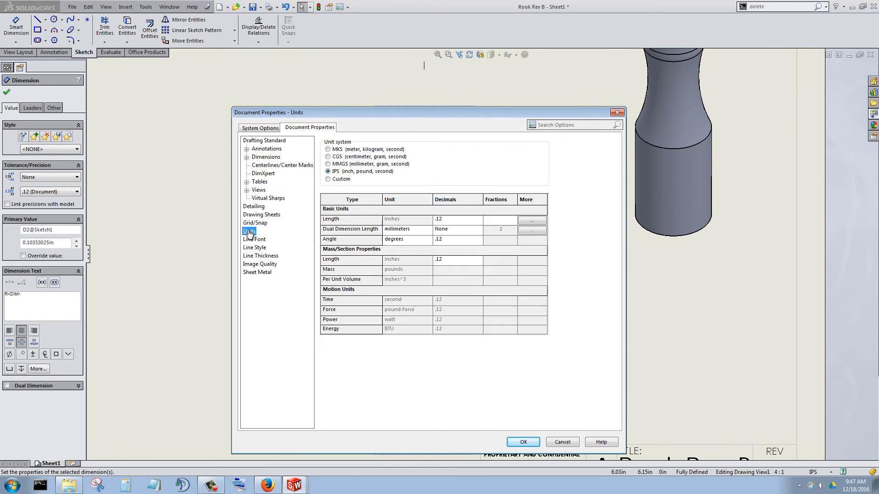
{"action": "left_click", "coordinate": [478, 221]}
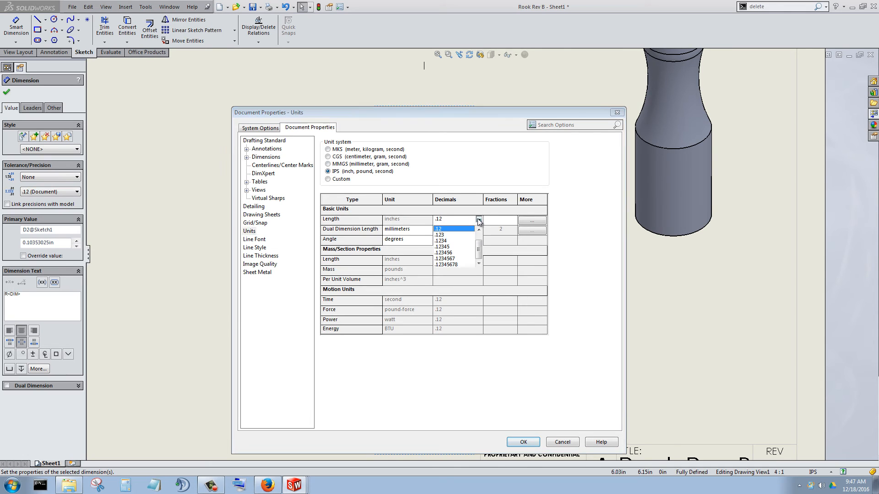
{"action": "left_click", "coordinate": [440, 235]}
{"action": "left_click", "coordinate": [524, 443]}
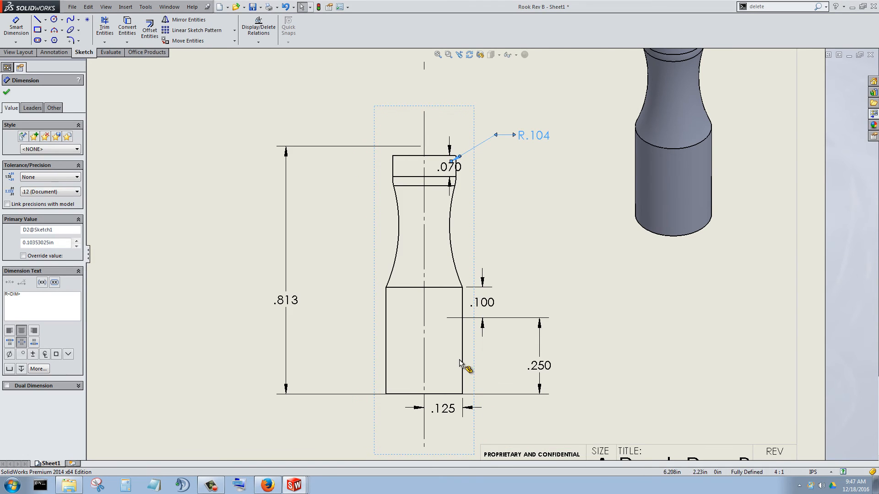
Step: Move the overall height dimension slightly farther left of the front view and check its upper extension line against the rook's top edge
{"action": "mouse_move", "coordinate": [294, 298]}
{"action": "left_mouse_down"}
{"action": "mouse_move", "coordinate": [310, 300]}
{"action": "mouse_move", "coordinate": [285, 300]}
{"action": "left_mouse_up"}
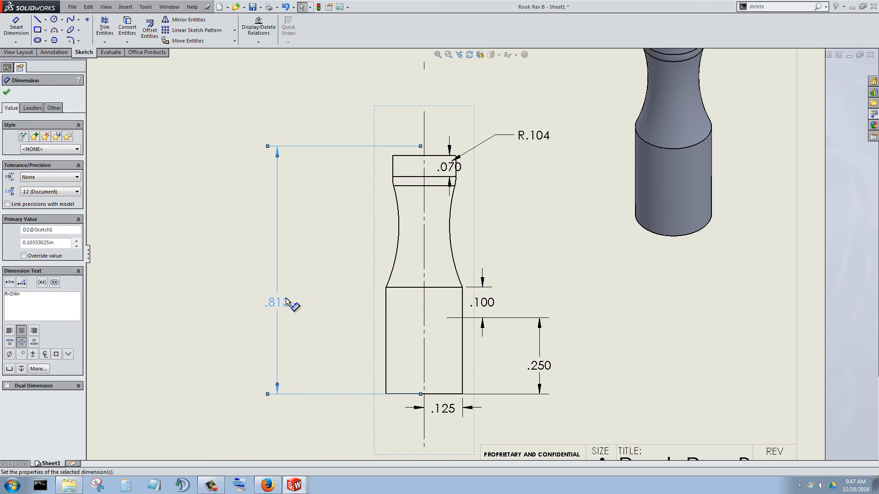
{"action": "scroll", "coordinate": [439, 188], "scroll_direction": "down", "scroll_amount": 2}
{"action": "scroll", "coordinate": [363, 236], "scroll_direction": "up", "scroll_amount": 3}
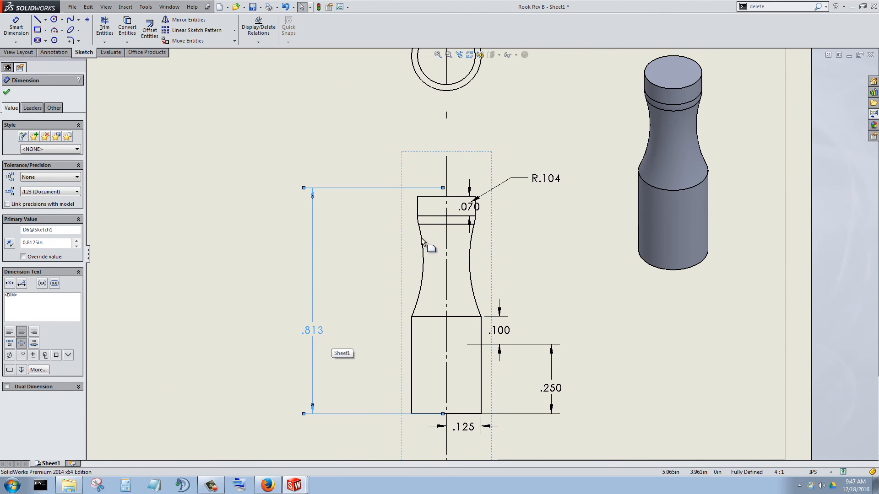
{"action": "scroll", "coordinate": [450, 215], "scroll_direction": "down", "scroll_amount": 3}
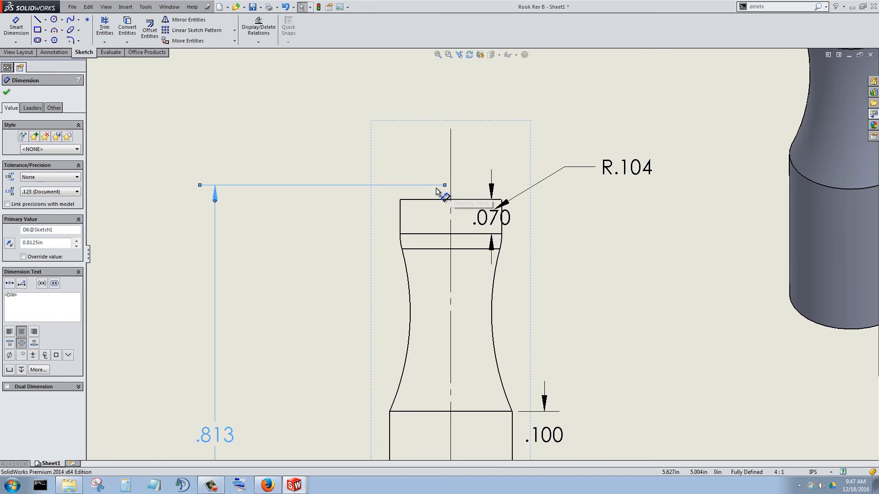
{"action": "scroll", "coordinate": [451, 211], "scroll_direction": "up", "scroll_amount": 3}
{"action": "scroll", "coordinate": [471, 235], "scroll_direction": "down", "scroll_amount": 3}
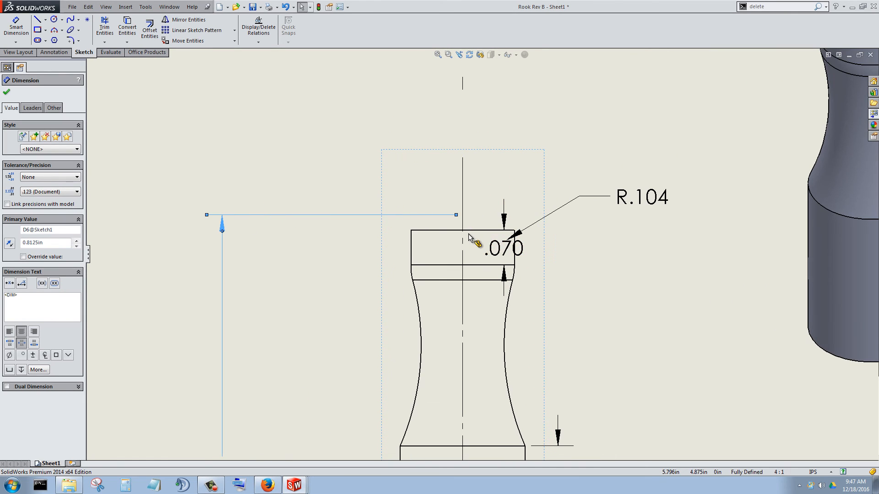
{"action": "scroll", "coordinate": [416, 296], "scroll_direction": "up", "scroll_amount": 3}
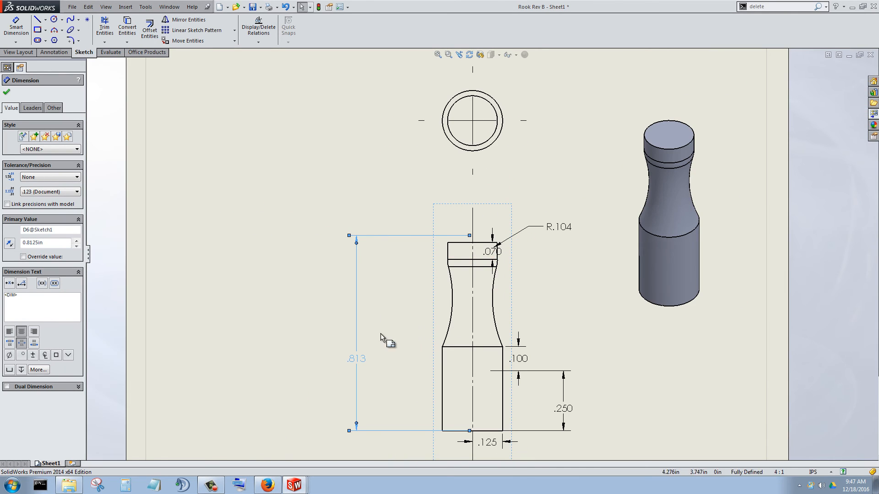
{"action": "scroll", "coordinate": [403, 367], "scroll_direction": "down", "scroll_amount": 1}
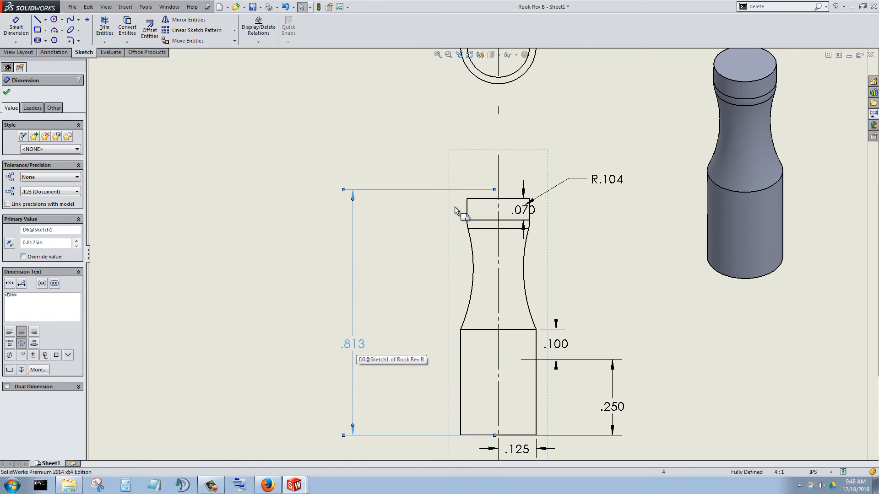
Step: Delete the imported .813, .100 and .250 height dimensions from the front view
{"action": "left_click", "coordinate": [489, 199]}
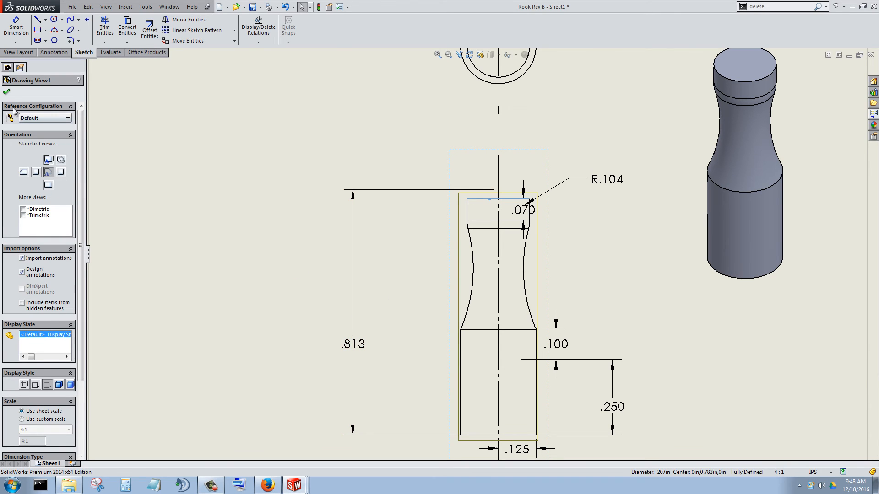
{"action": "left_click", "coordinate": [6, 92]}
{"action": "left_click", "coordinate": [351, 344]}
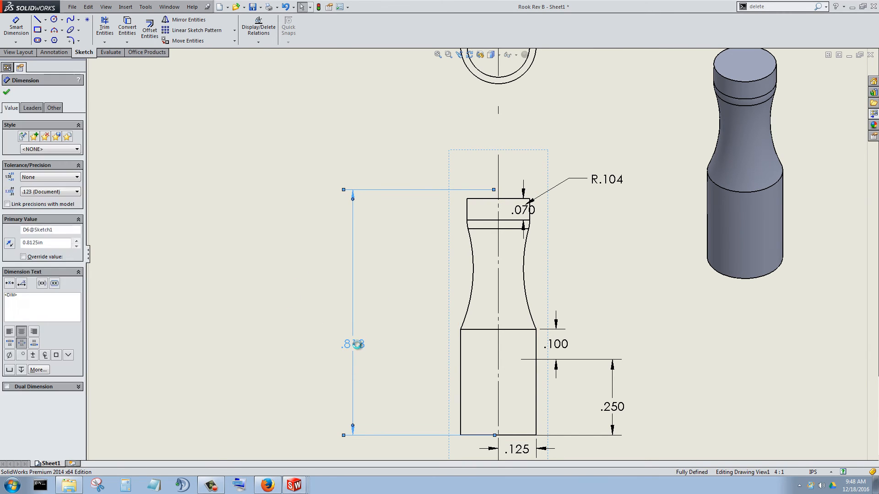
{"action": "key", "text": "Delete"}
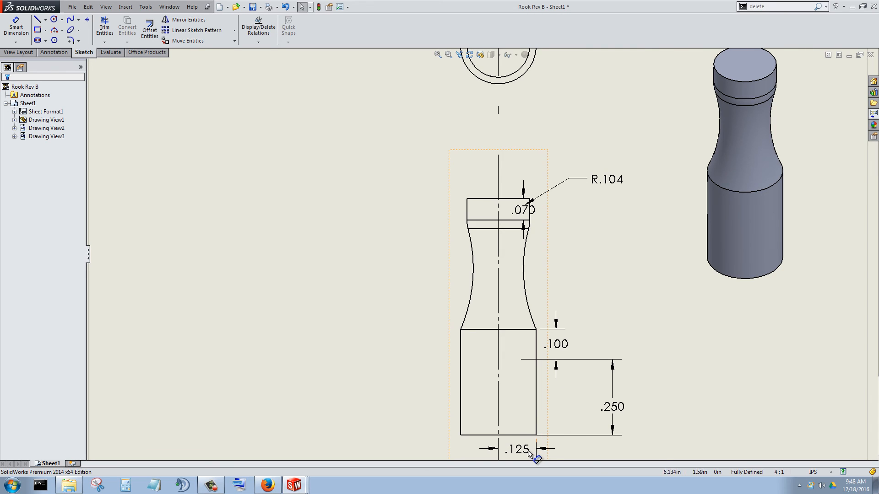
{"action": "left_click", "coordinate": [563, 345]}
{"action": "key", "text": "Delete"}
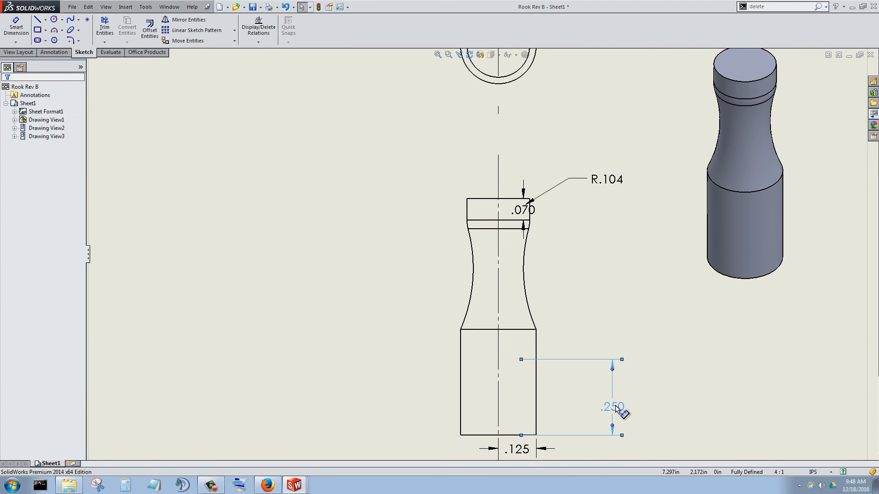
{"action": "key", "text": "Delete"}
Step: Move the .070 head dimension out to the left of the front view and delete the R.104 radius dimension
{"action": "left_click_drag", "start_coordinate": [518, 210], "coordinate": [361, 213]}
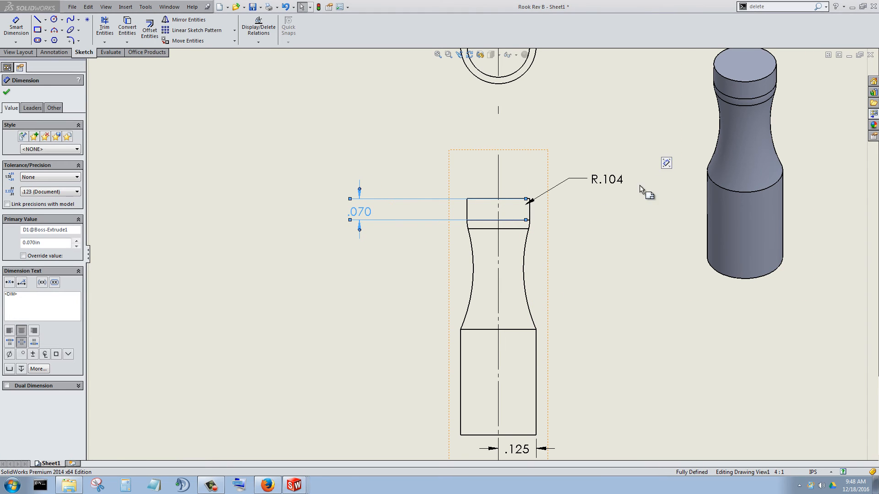
{"action": "left_click_drag", "start_coordinate": [612, 183], "coordinate": [633, 242]}
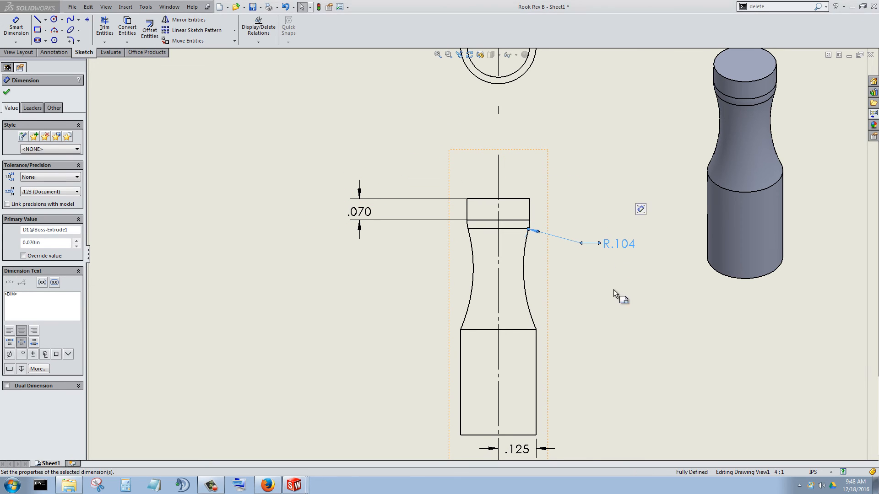
{"action": "key", "text": "Delete"}
Step: Dimension the heights from the rook's bottom edge to its top edge and to the head's lower edge, left of the front view
{"action": "scroll", "coordinate": [545, 366], "scroll_direction": "up", "scroll_amount": 2}
{"action": "scroll", "coordinate": [556, 338], "scroll_direction": "down", "scroll_amount": 1}
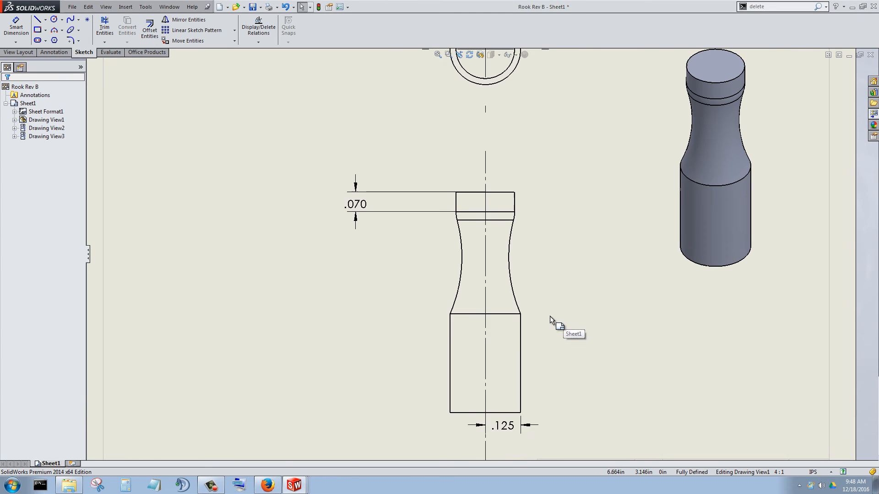
{"action": "left_click", "coordinate": [16, 27]}
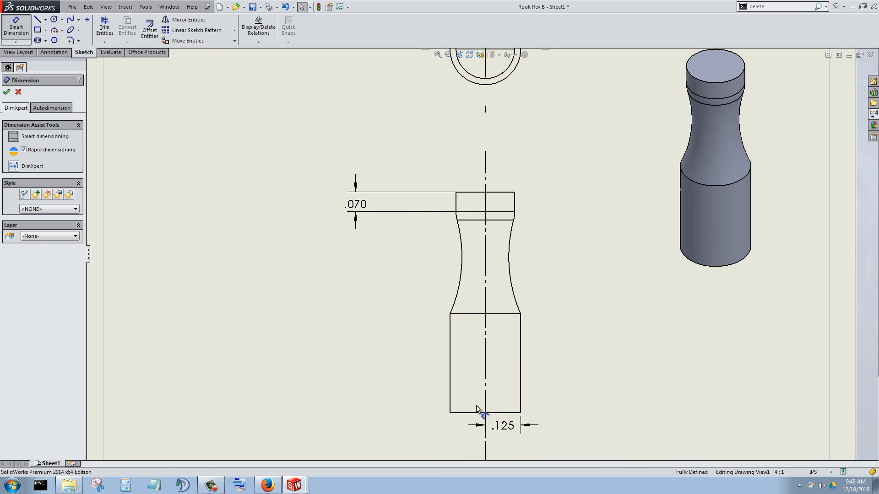
{"action": "left_click", "coordinate": [467, 414]}
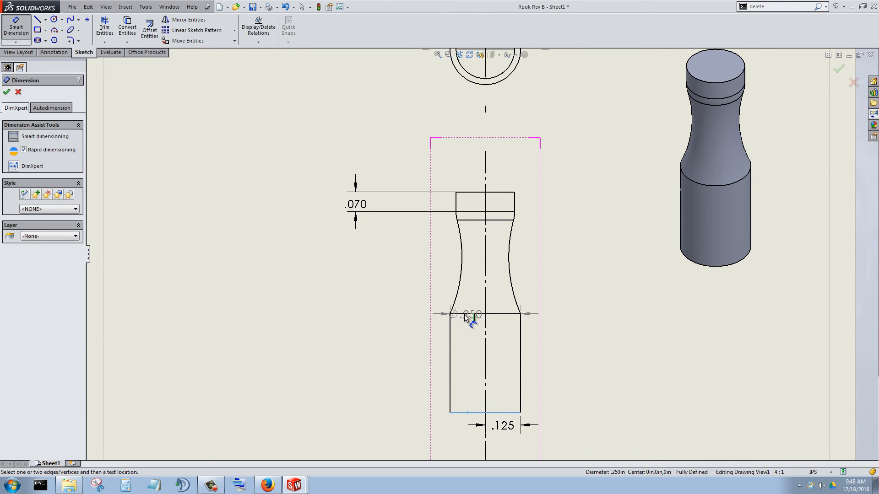
{"action": "left_click", "coordinate": [471, 192]}
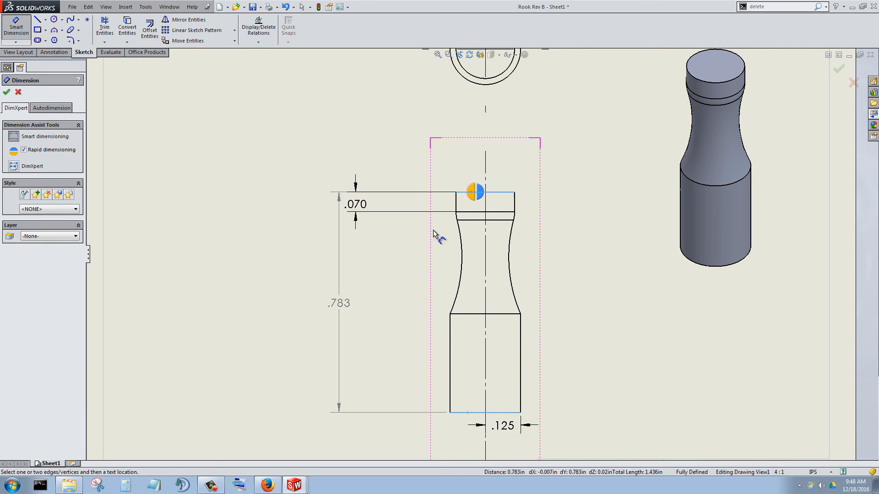
{"action": "left_click", "coordinate": [321, 295]}
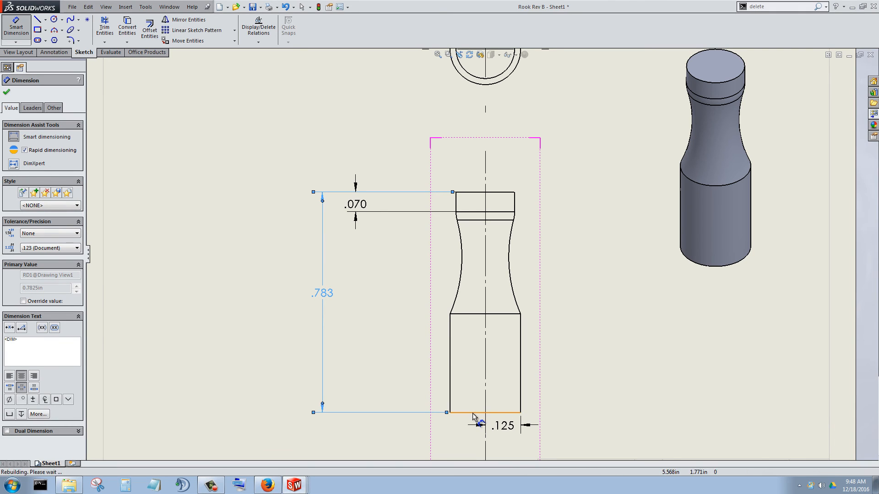
{"action": "left_click", "coordinate": [476, 212]}
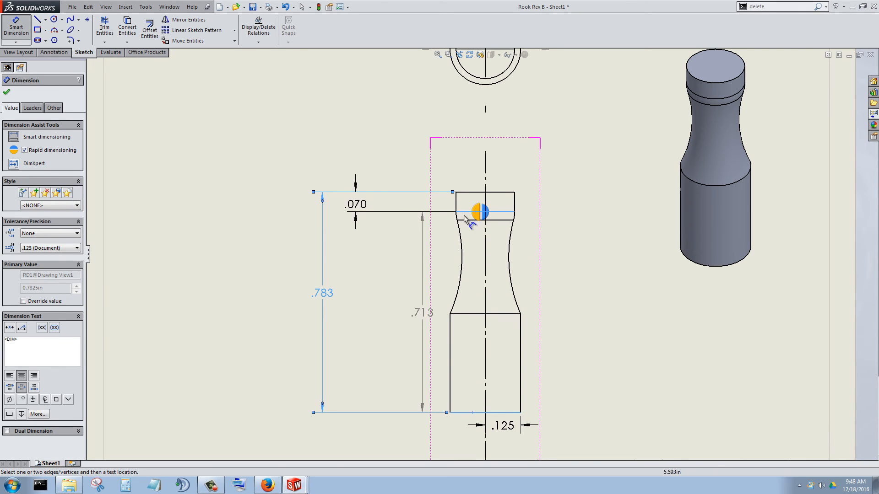
{"action": "left_click", "coordinate": [352, 314]}
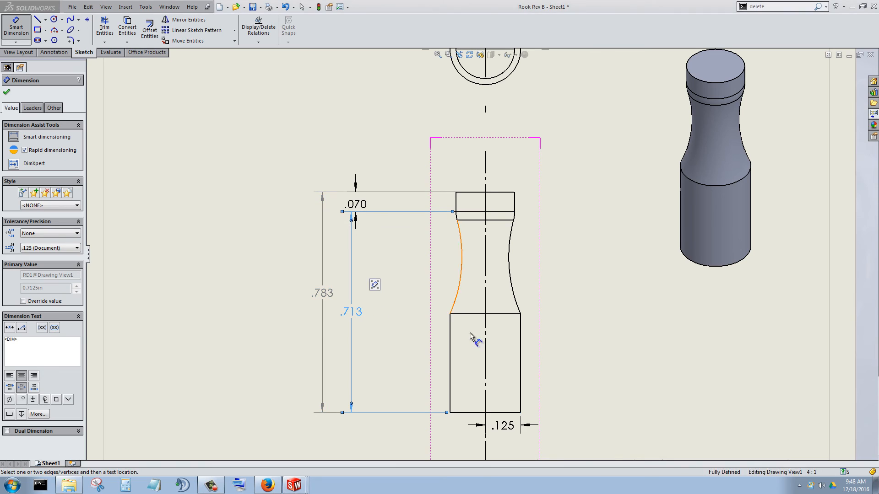
Step: Dimension the height from the bottom edge to the neck's upper edge, inside the other two heights, and delete the .070 dimension
{"action": "left_click", "coordinate": [473, 412]}
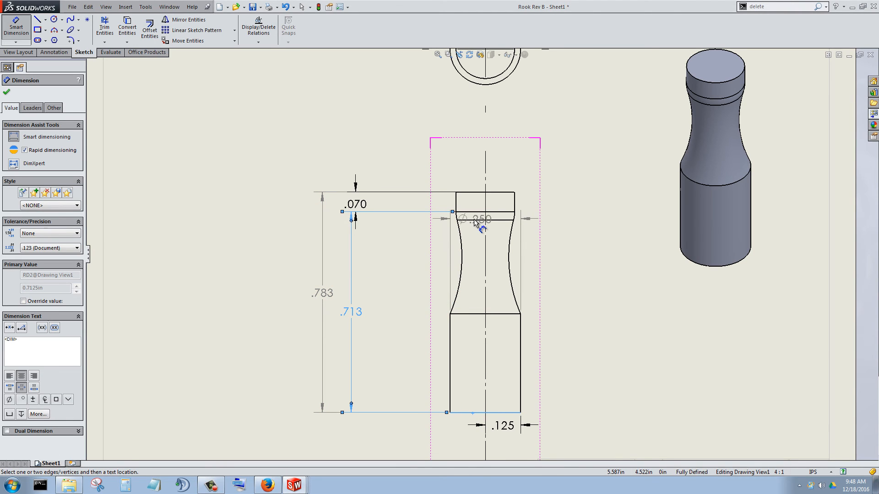
{"action": "left_click", "coordinate": [476, 221]}
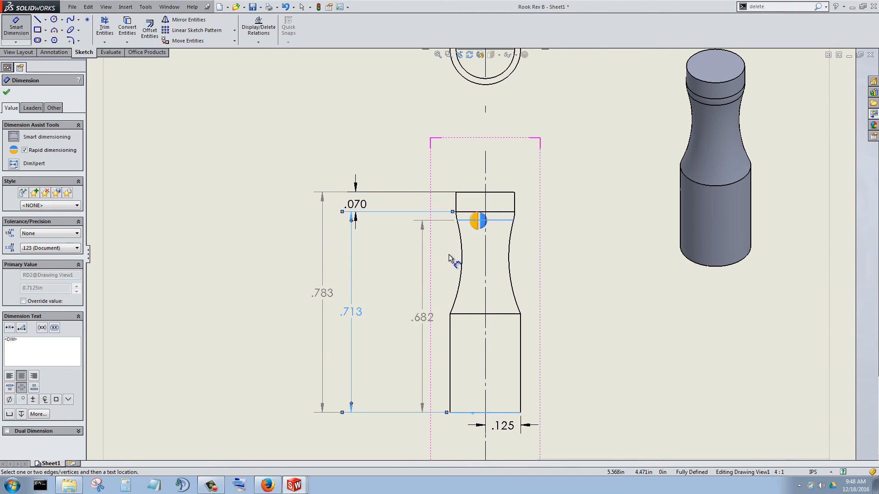
{"action": "left_click", "coordinate": [389, 344]}
{"action": "key", "text": "Escape"}
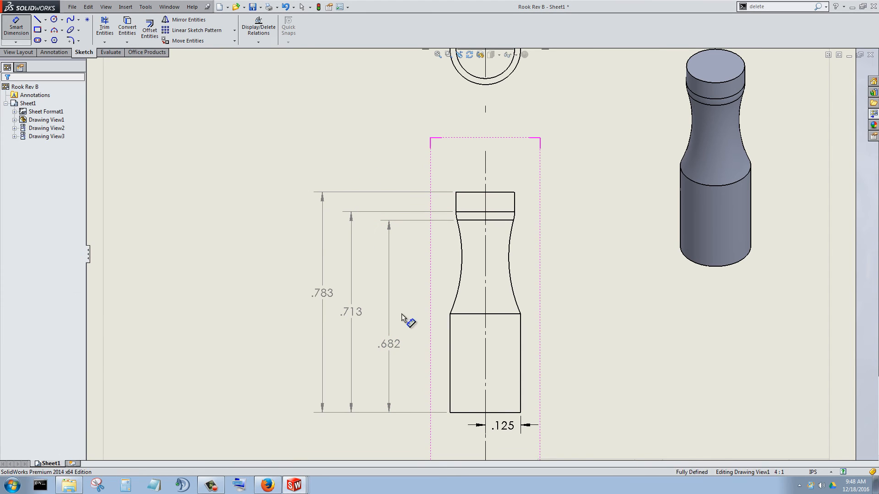
Step: Try a height dimension from the bottom edge to the cylindrical base's upper edge, and delete that dimension
{"action": "left_click", "coordinate": [466, 413]}
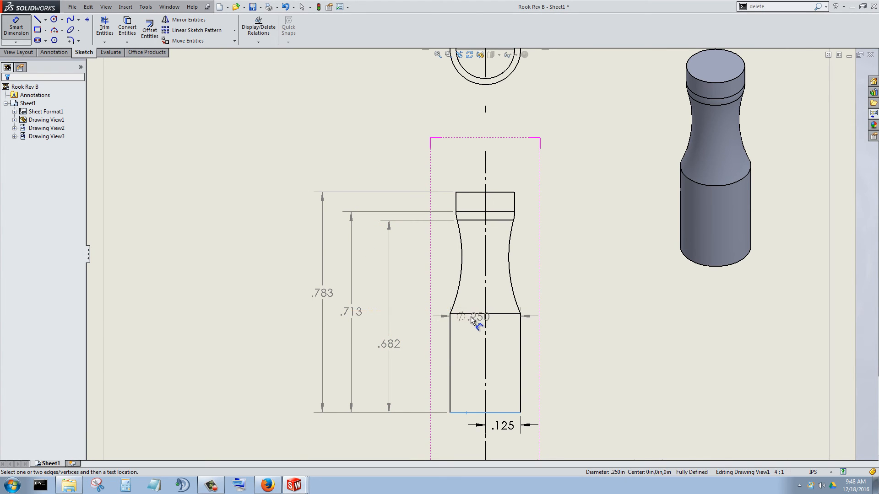
{"action": "left_click", "coordinate": [473, 315]}
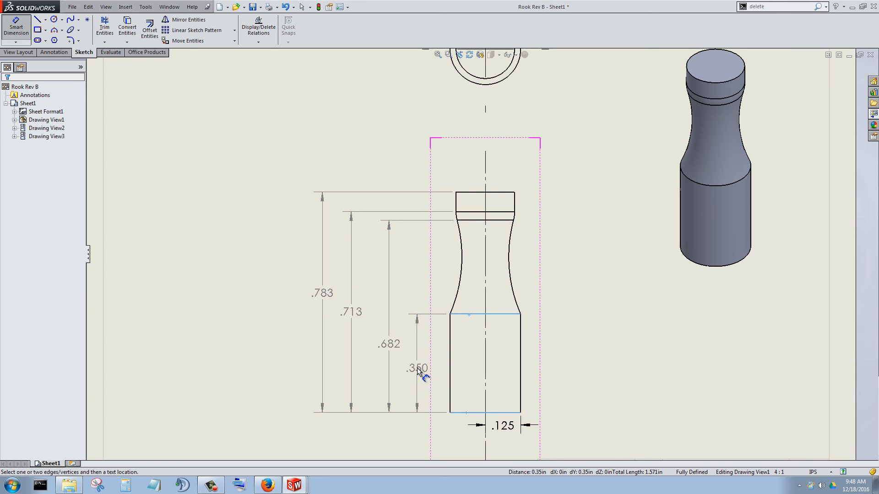
{"action": "left_click", "coordinate": [417, 367]}
{"action": "scroll", "coordinate": [535, 373], "scroll_direction": "up", "scroll_amount": 3}
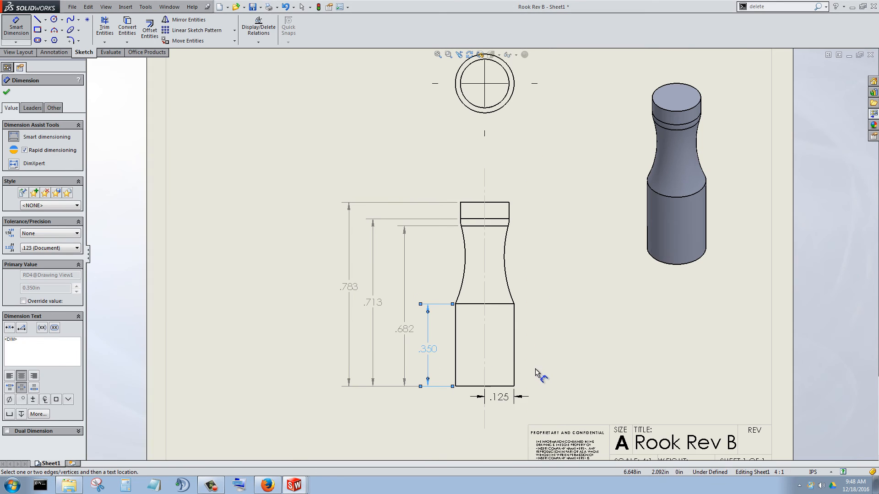
{"action": "scroll", "coordinate": [507, 403], "scroll_direction": "down", "scroll_amount": 2}
{"action": "left_click", "coordinate": [494, 378]}
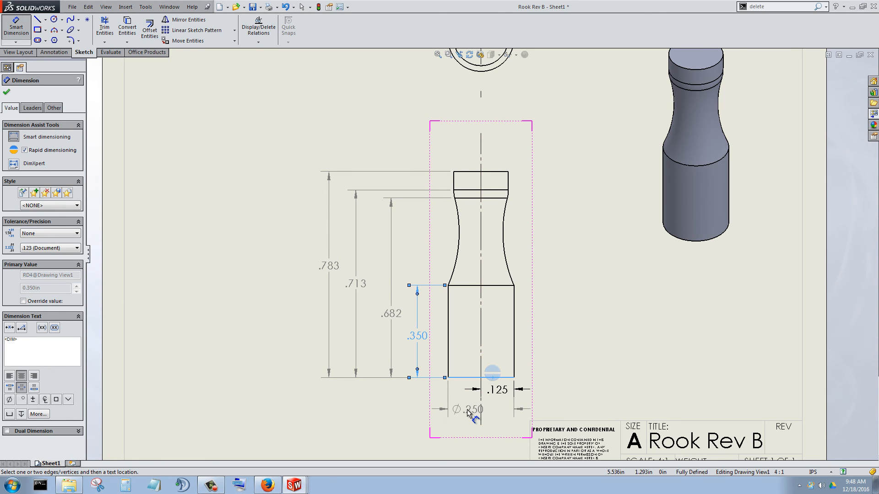
{"action": "key", "text": "Delete"}
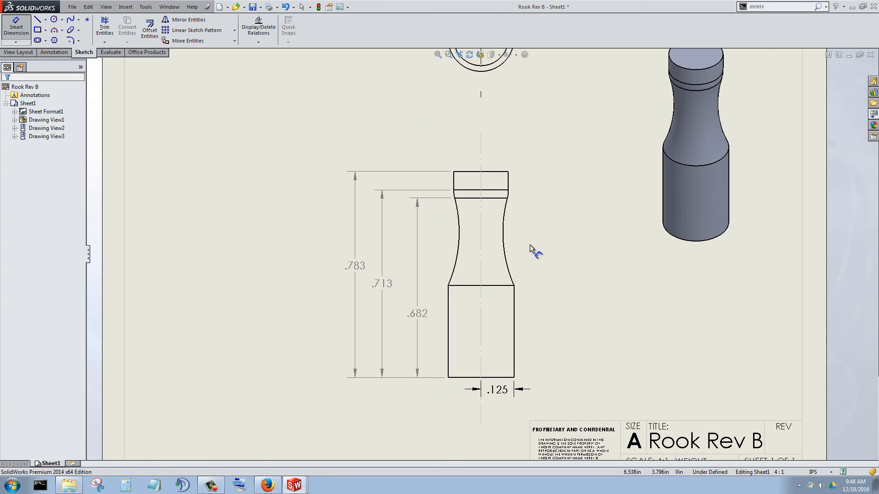
Step: Dimension the radius of the neck's right-hand arc, placing the text to the lower right of the neck
{"action": "scroll", "coordinate": [529, 246], "scroll_direction": "up", "scroll_amount": 2}
{"action": "scroll", "coordinate": [513, 250], "scroll_direction": "down", "scroll_amount": 2}
{"action": "left_click", "coordinate": [493, 245]}
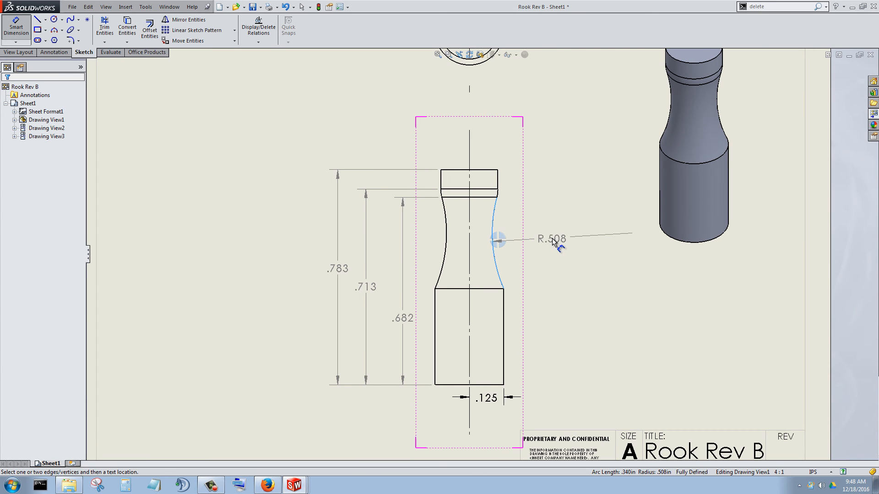
{"action": "left_click", "coordinate": [571, 287]}
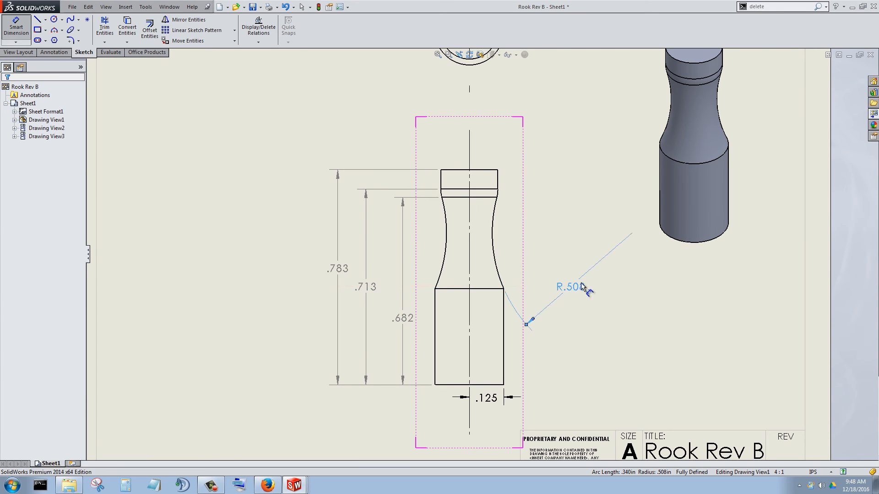
{"action": "scroll", "coordinate": [537, 220], "scroll_direction": "up", "scroll_amount": 2}
{"action": "scroll", "coordinate": [532, 213], "scroll_direction": "down", "scroll_amount": 2}
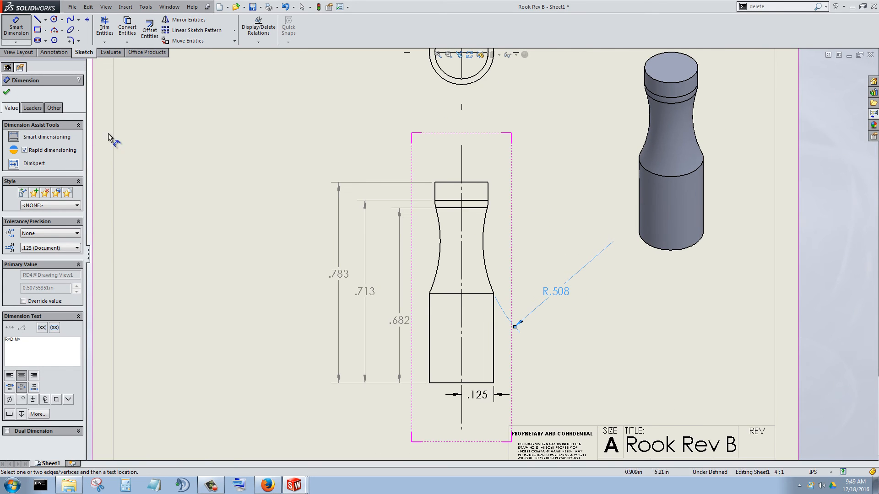
{"action": "left_click", "coordinate": [7, 94]}
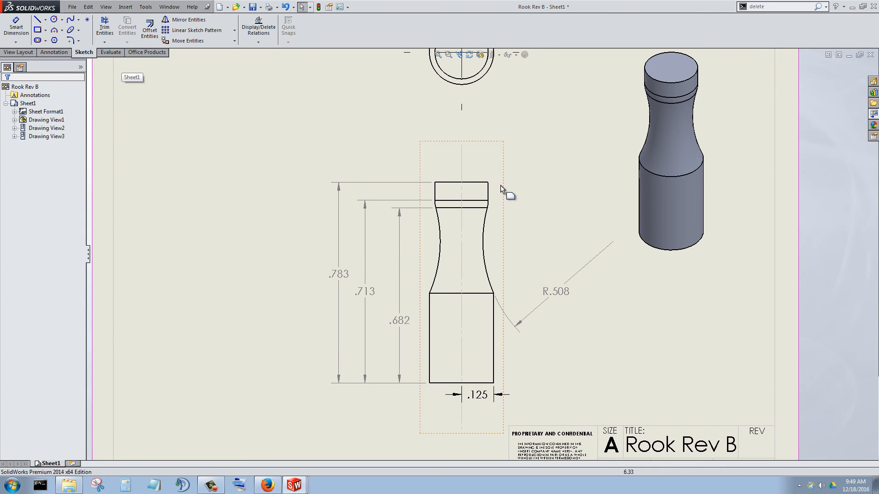
Step: Add a center mark for the neck's right-hand arc with document defaults off, a 0.050 in mark size and no extended lines
{"action": "scroll", "coordinate": [507, 194], "scroll_direction": "up", "scroll_amount": 1}
{"action": "scroll", "coordinate": [506, 194], "scroll_direction": "down", "scroll_amount": 1}
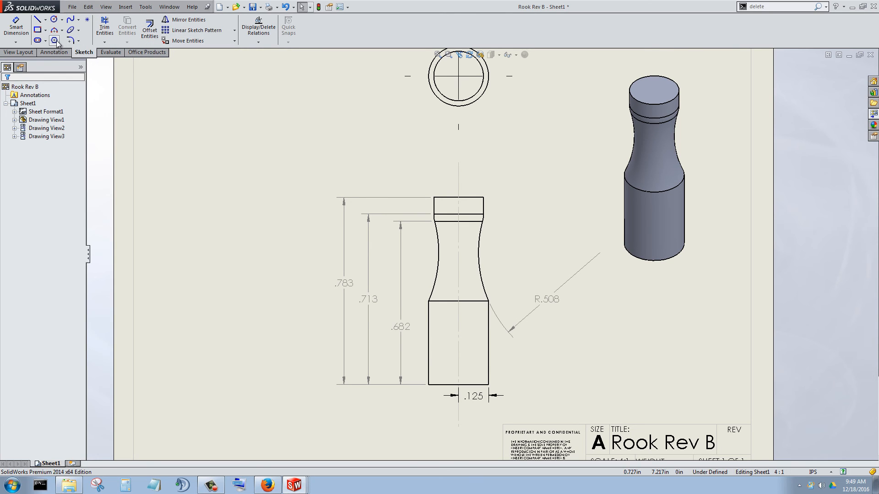
{"action": "left_click", "coordinate": [52, 53]}
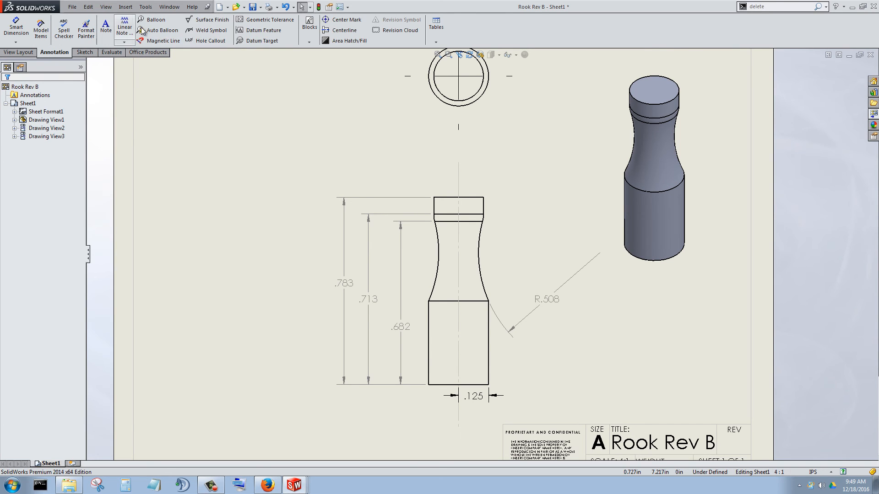
{"action": "left_click", "coordinate": [340, 19]}
{"action": "left_click", "coordinate": [480, 268]}
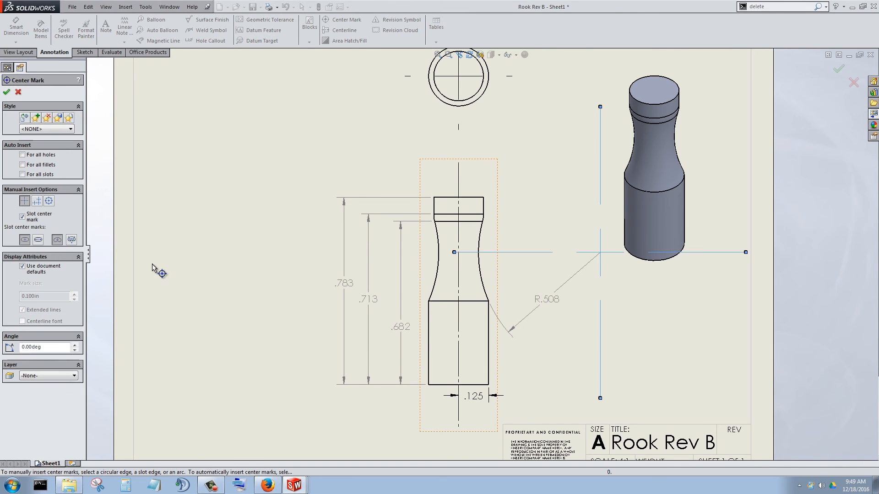
{"action": "left_click", "coordinate": [22, 267]}
{"action": "left_click", "coordinate": [23, 310]}
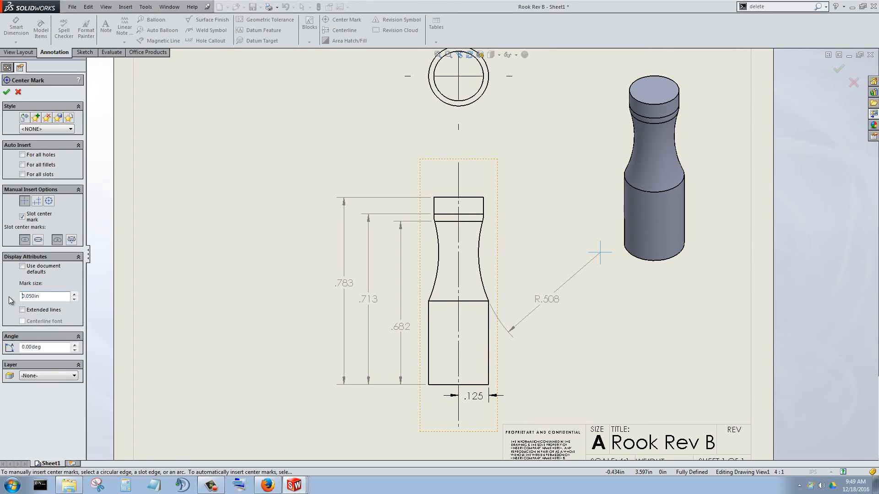
{"action": "left_click", "coordinate": [17, 93]}
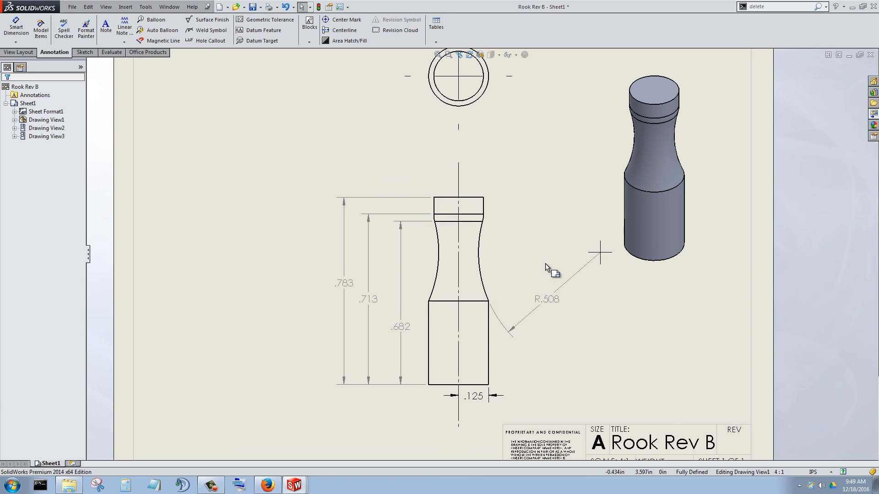
Step: Dimension the diameter at the head's lower edge, placing the text above and to the right of the front view
{"action": "scroll", "coordinate": [513, 235], "scroll_direction": "down", "scroll_amount": 2}
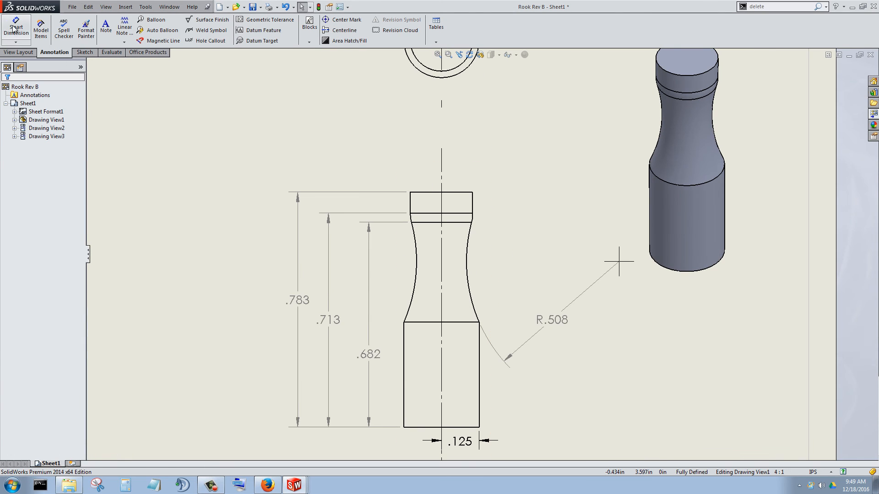
{"action": "left_click", "coordinate": [15, 27]}
{"action": "left_click", "coordinate": [460, 214]}
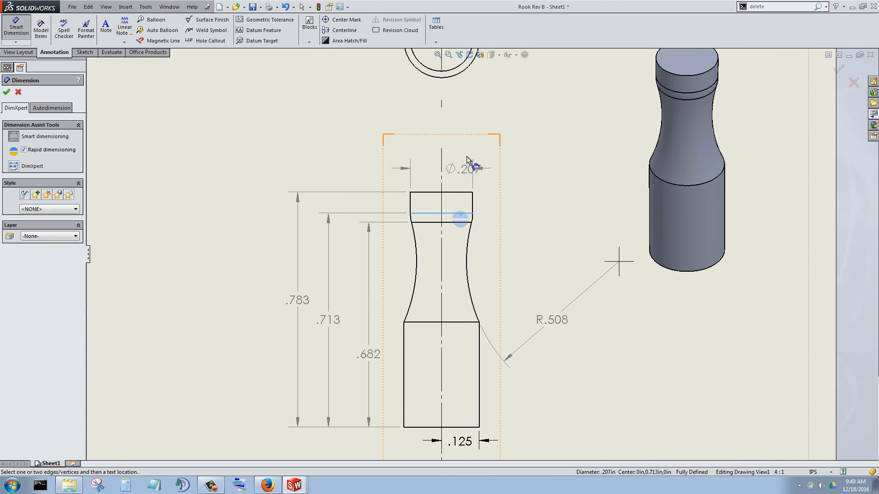
{"action": "left_click", "coordinate": [536, 160]}
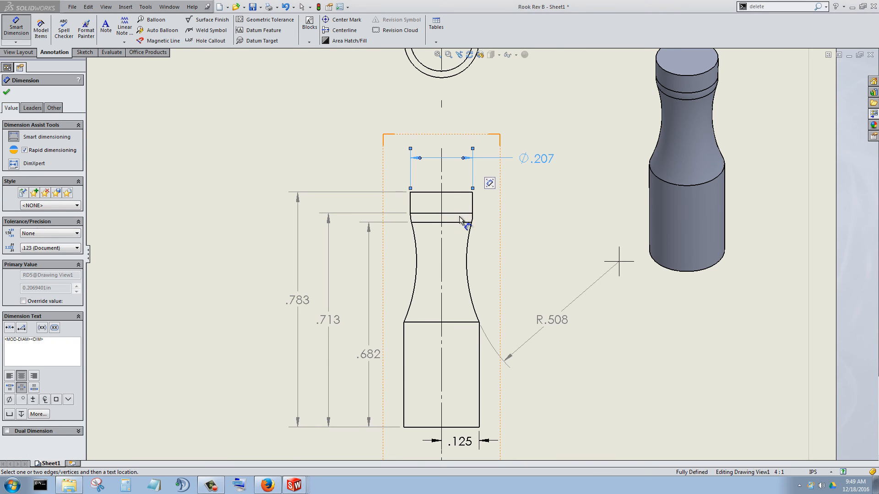
{"action": "left_click", "coordinate": [7, 94]}
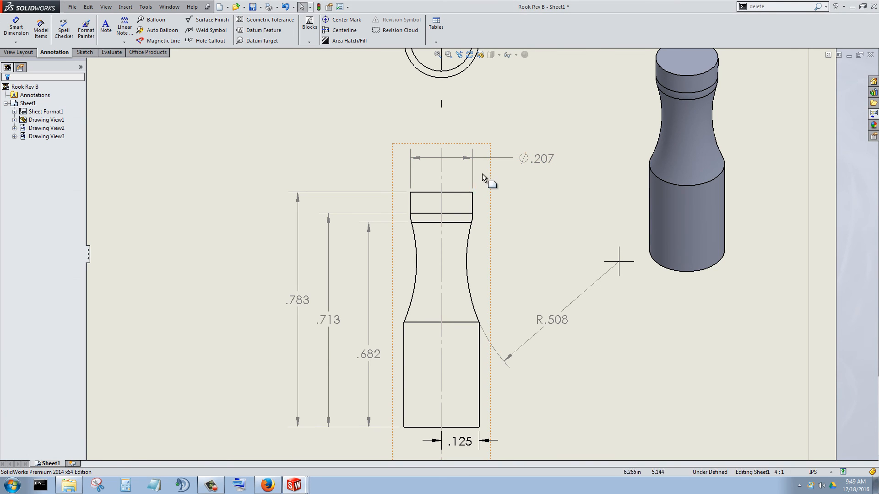
Step: Dimension the diameters at the neck's upper edge and the cylindrical base's upper edge, placing both texts to the right of the front view
{"action": "left_click", "coordinate": [461, 226]}
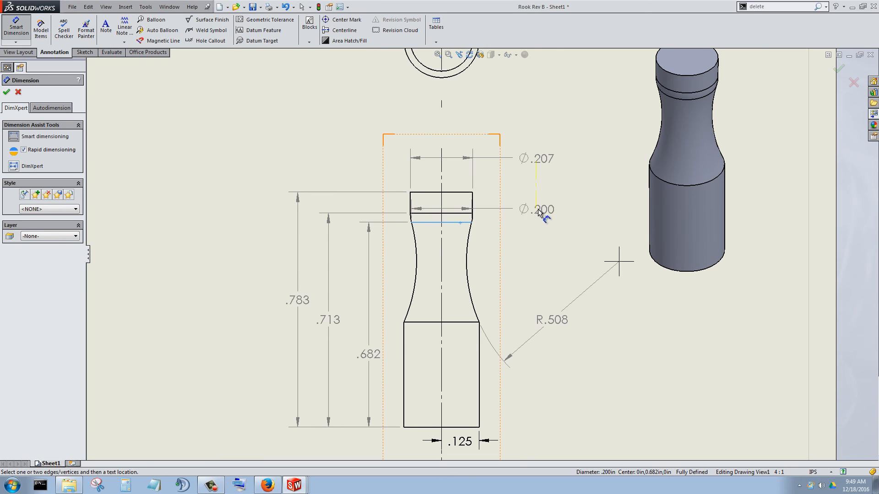
{"action": "left_click", "coordinate": [551, 238]}
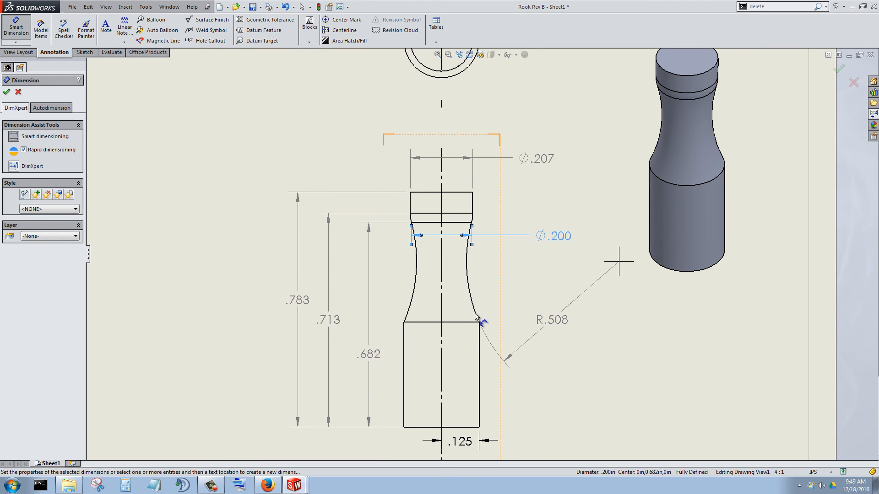
{"action": "left_click", "coordinate": [465, 323]}
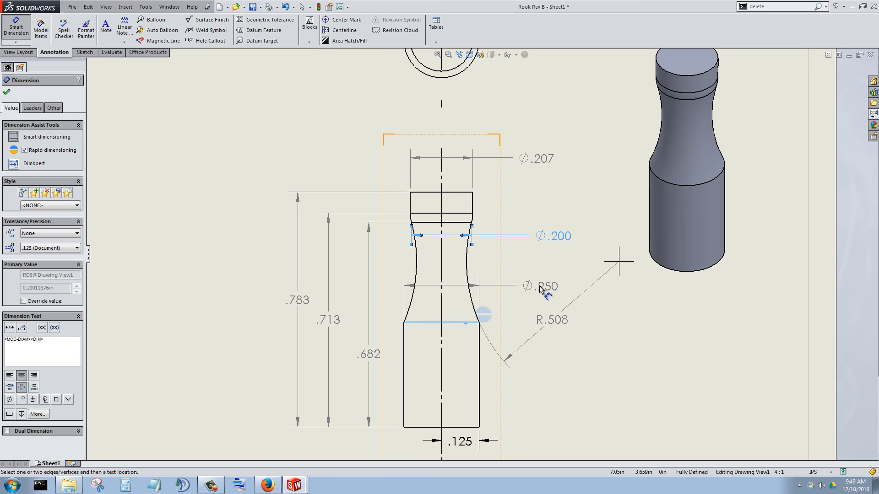
{"action": "left_click", "coordinate": [539, 285]}
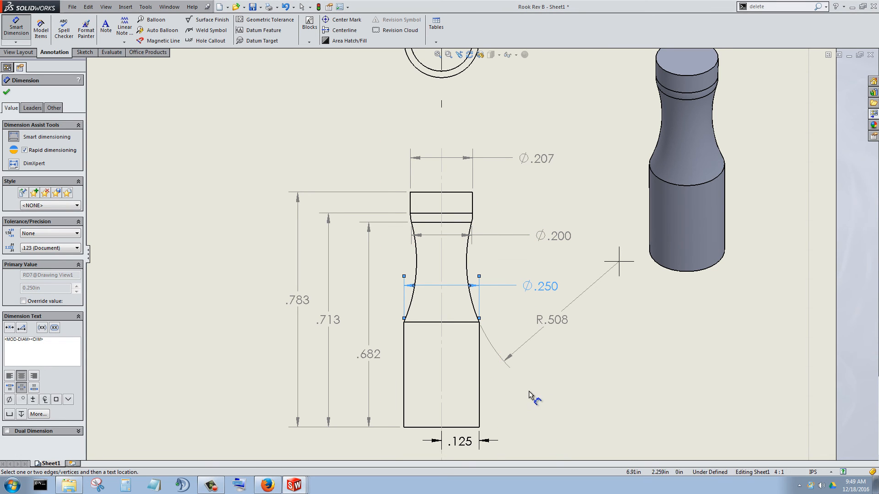
Step: Dimension the horizontal distance from the centerline to the neck arc's center mark, placing the text below the front view
{"action": "scroll", "coordinate": [530, 368], "scroll_direction": "up", "scroll_amount": 1}
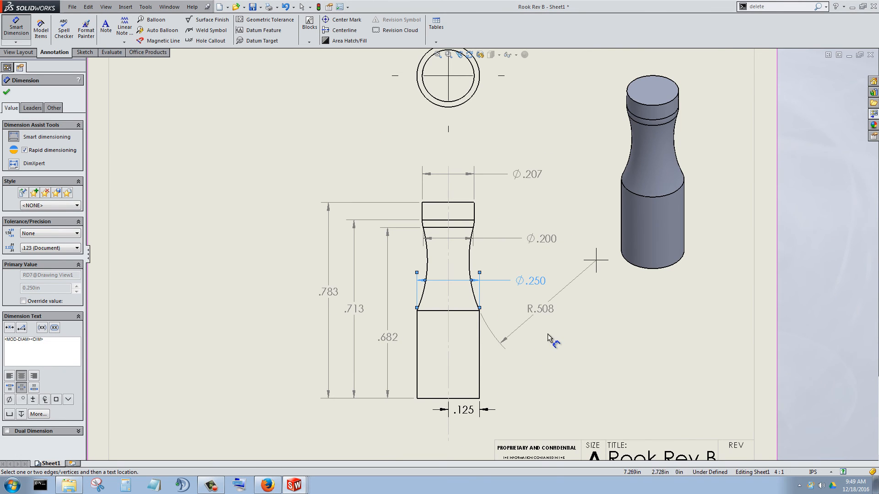
{"action": "scroll", "coordinate": [553, 329], "scroll_direction": "down", "scroll_amount": 1}
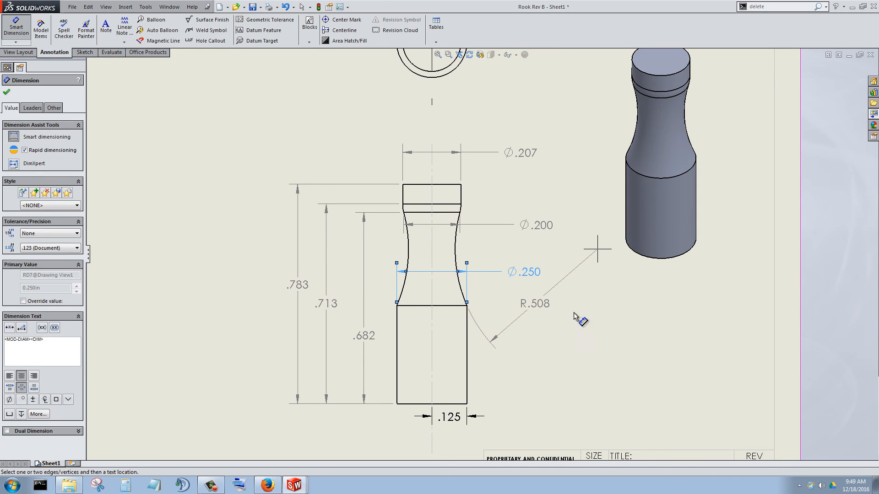
{"action": "left_click", "coordinate": [433, 392]}
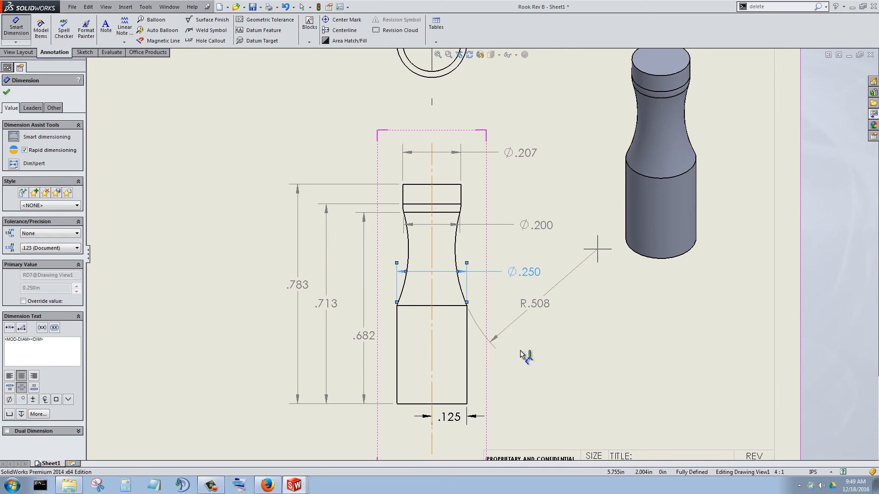
{"action": "left_click", "coordinate": [598, 251]}
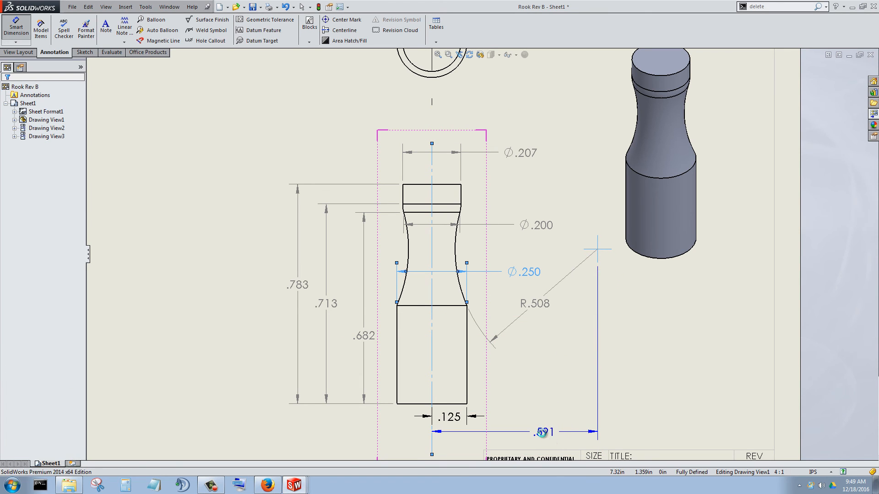
{"action": "left_click", "coordinate": [545, 432]}
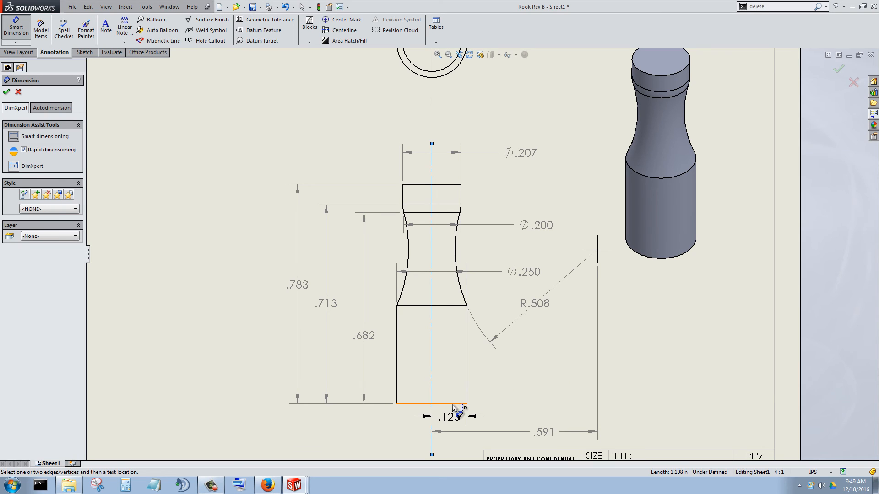
Step: Dimension the height from the base's bottom edge to the neck arc's center mark, placing the text between the front view and the mark
{"action": "left_click", "coordinate": [598, 250]}
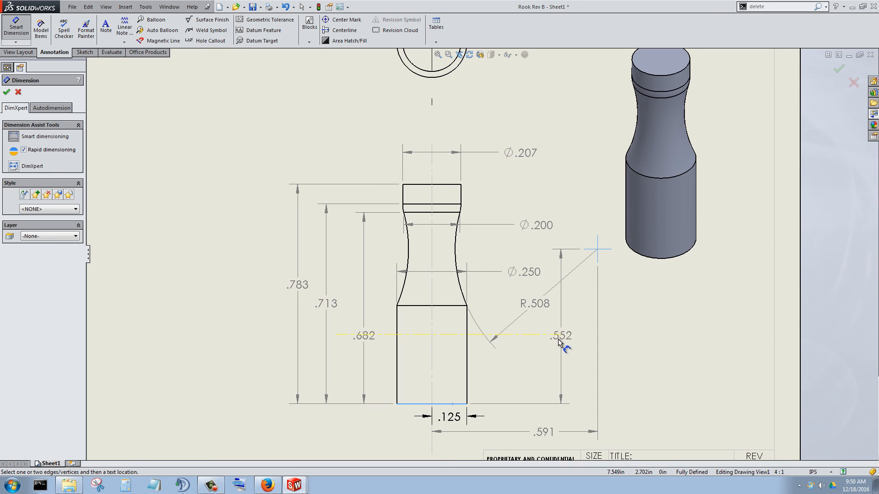
{"action": "left_click", "coordinate": [561, 337]}
{"action": "scroll", "coordinate": [715, 199], "scroll_direction": "up", "scroll_amount": 2}
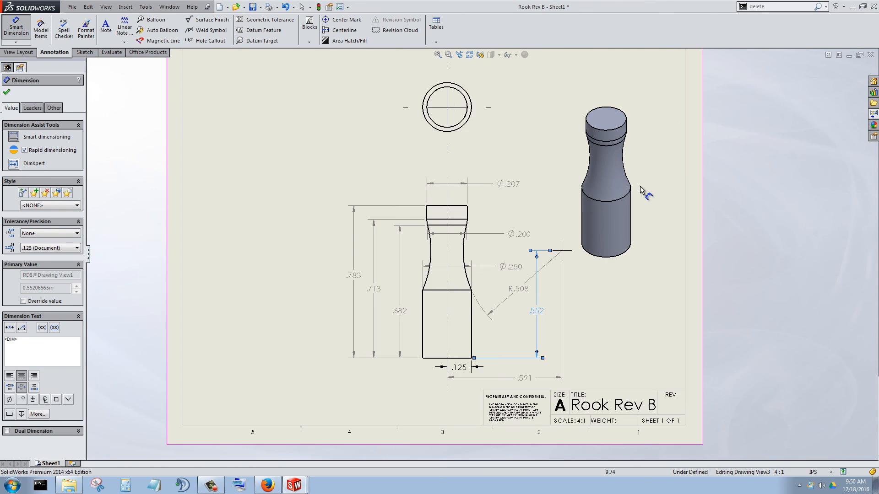
{"action": "scroll", "coordinate": [640, 197], "scroll_direction": "down", "scroll_amount": 1}
{"action": "key", "text": "Escape"}
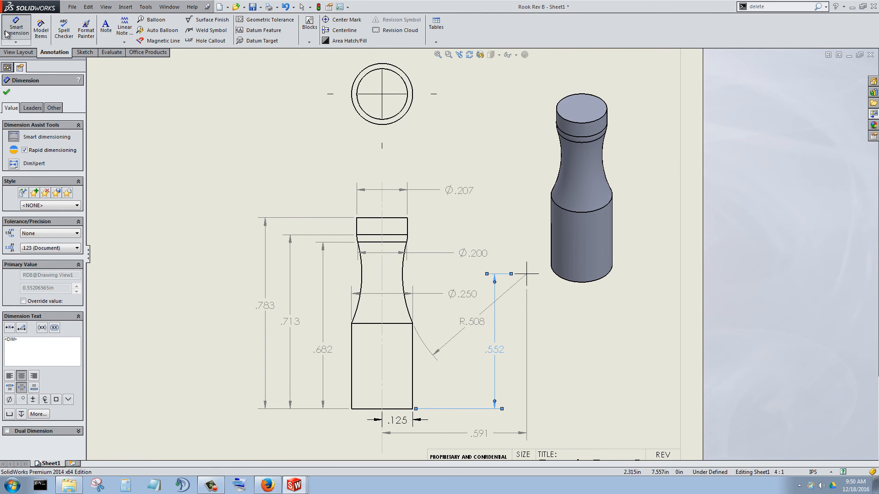
Step: Move the isometric view up and to the right, and shift the arc-center height dimension to the right of the center mark
{"action": "left_click_drag", "start_coordinate": [637, 195], "coordinate": [673, 165]}
{"action": "left_click_drag", "start_coordinate": [504, 358], "coordinate": [560, 344]}
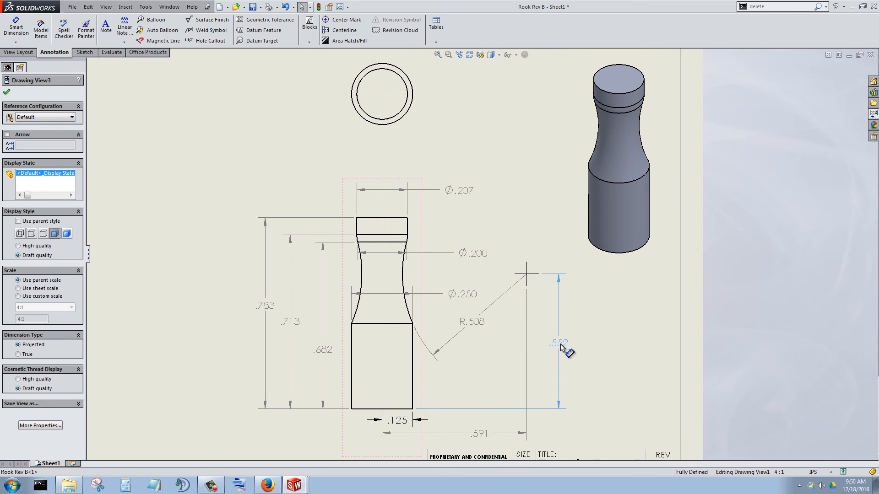
{"action": "scroll", "coordinate": [444, 314], "scroll_direction": "up", "scroll_amount": 4}
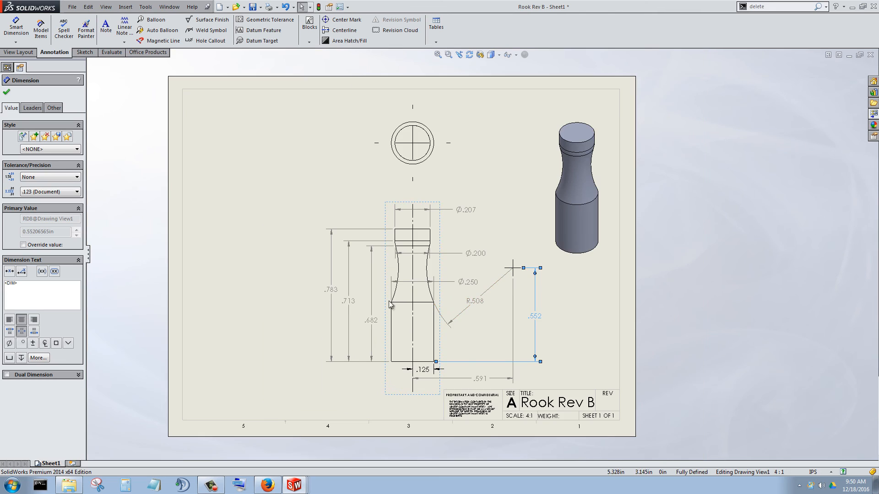
Step: Dimension the radius of the small arc below the head's right side, placing the text to the right of the head
{"action": "scroll", "coordinate": [395, 258], "scroll_direction": "down", "scroll_amount": 5}
{"action": "scroll", "coordinate": [492, 245], "scroll_direction": "down", "scroll_amount": 4}
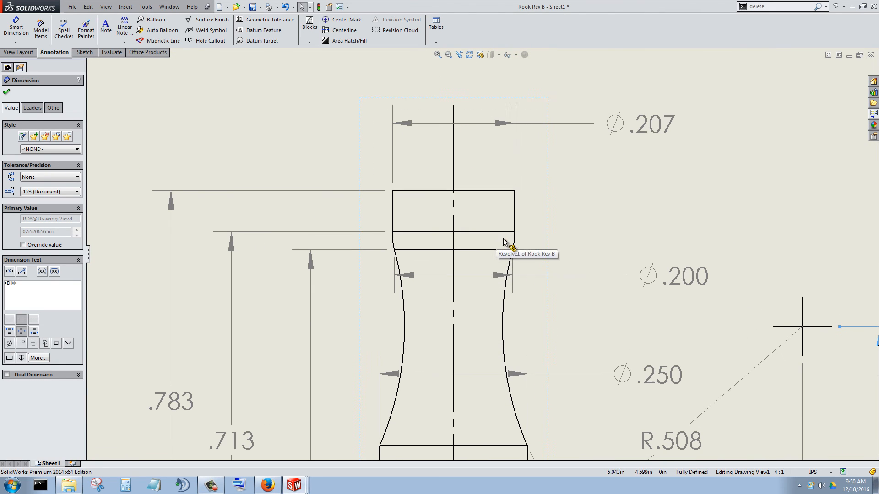
{"action": "scroll", "coordinate": [538, 246], "scroll_direction": "down", "scroll_amount": 3}
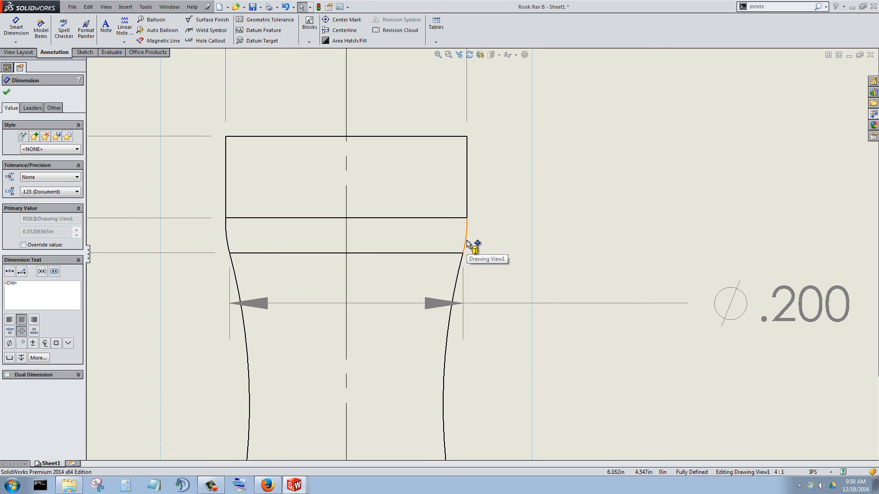
{"action": "left_click", "coordinate": [16, 28]}
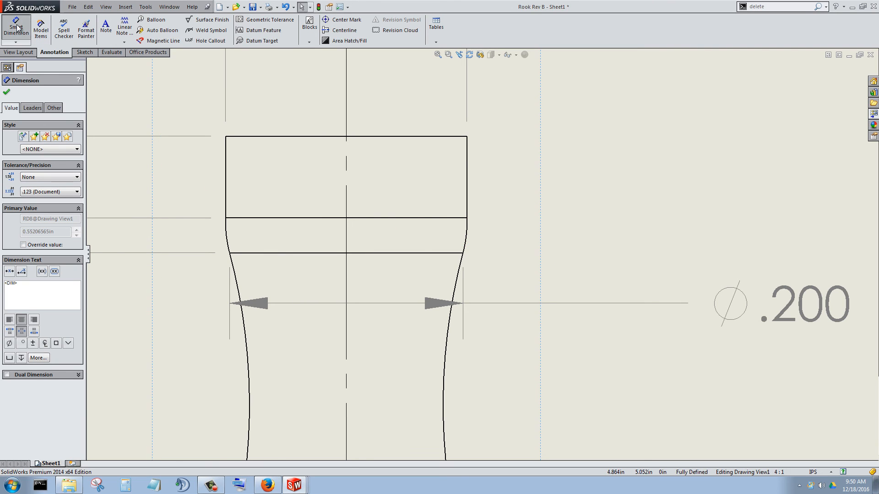
{"action": "left_click", "coordinate": [466, 242]}
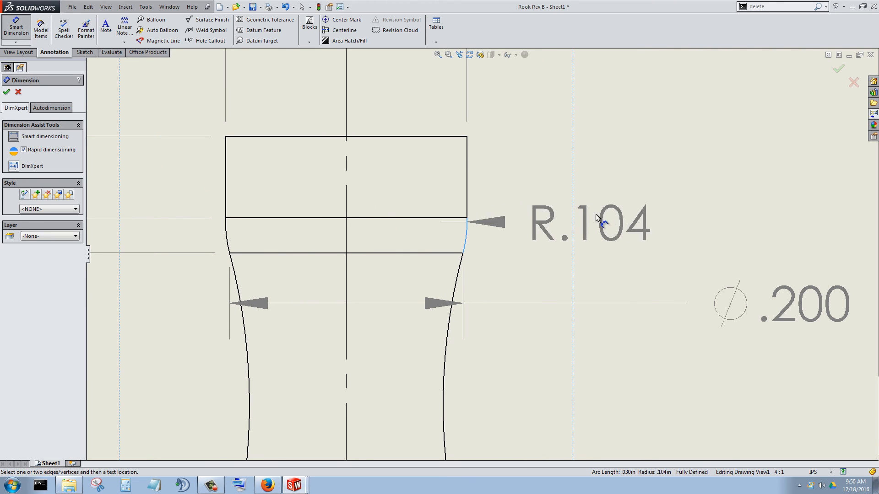
{"action": "left_click", "coordinate": [687, 161]}
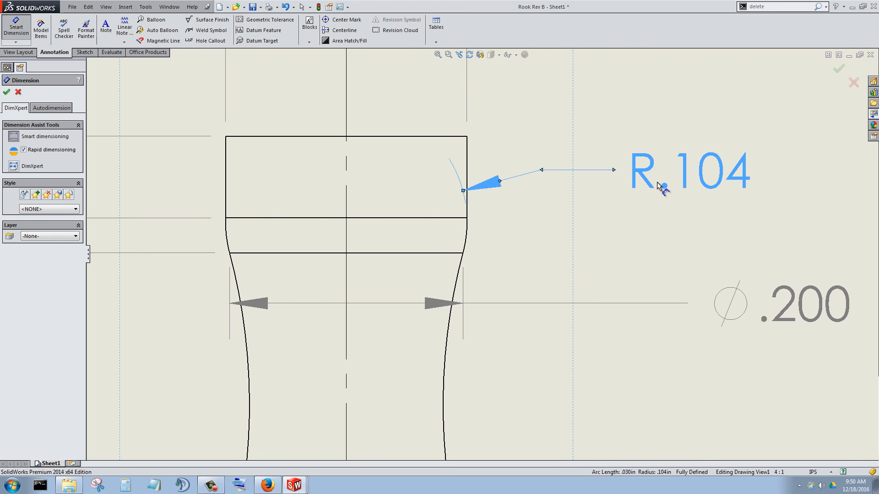
{"action": "scroll", "coordinate": [407, 237], "scroll_direction": "up", "scroll_amount": 3}
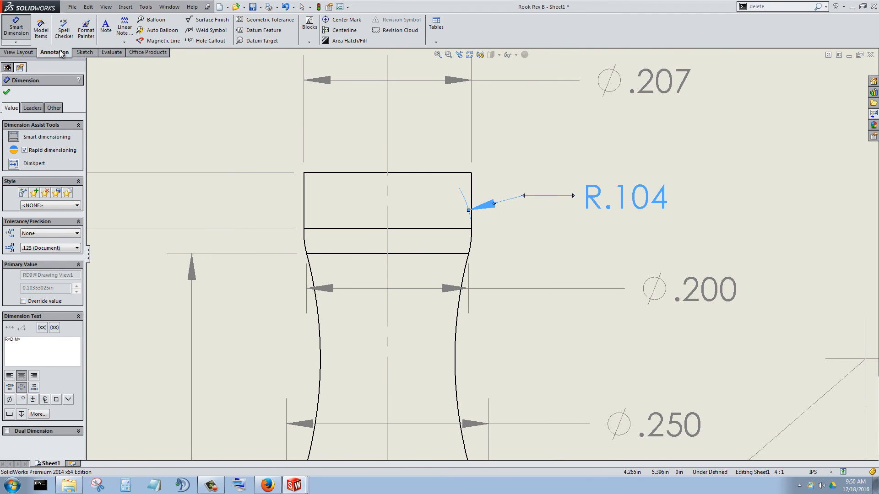
{"action": "left_click", "coordinate": [7, 94]}
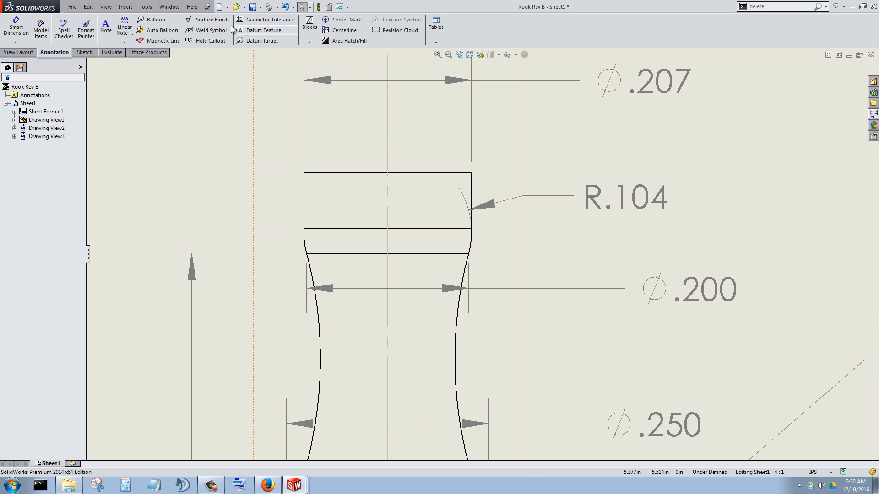
Step: Add a center mark for the small arc below the head with document defaults off, a 0.050 in mark size and no extended lines
{"action": "left_click", "coordinate": [344, 20]}
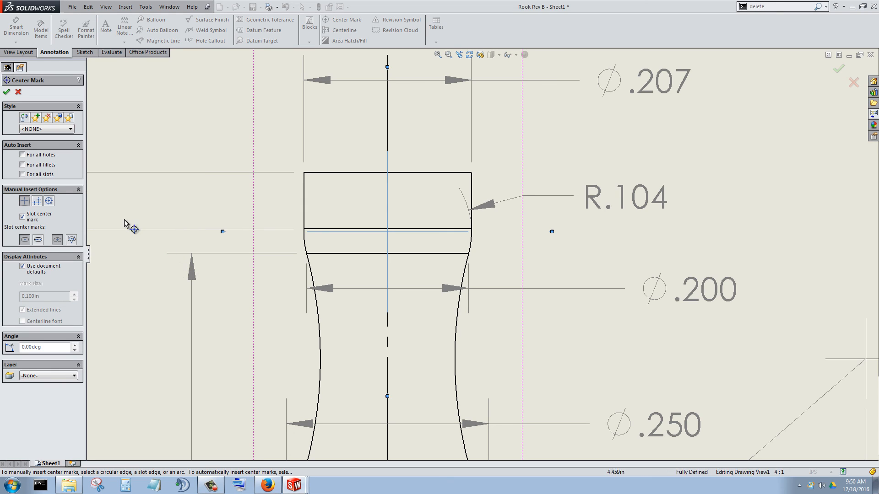
{"action": "left_click", "coordinate": [23, 267]}
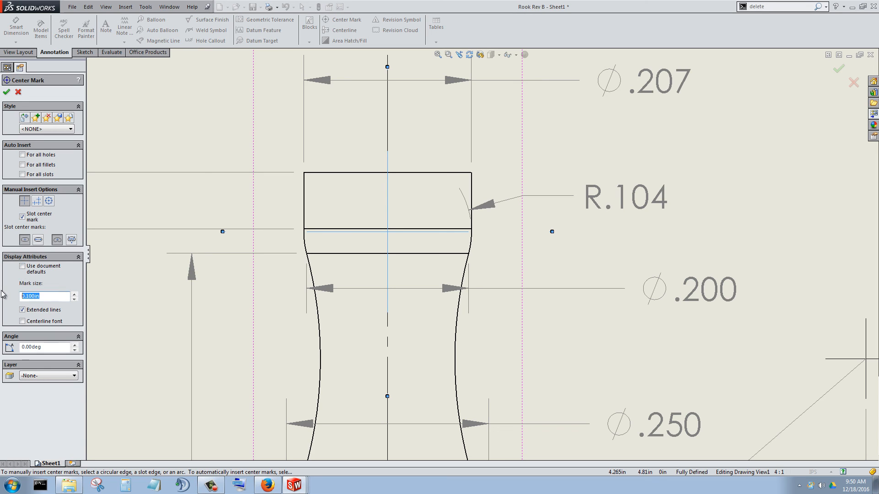
{"action": "type", "text": ".05"}
{"action": "key", "text": "Return"}
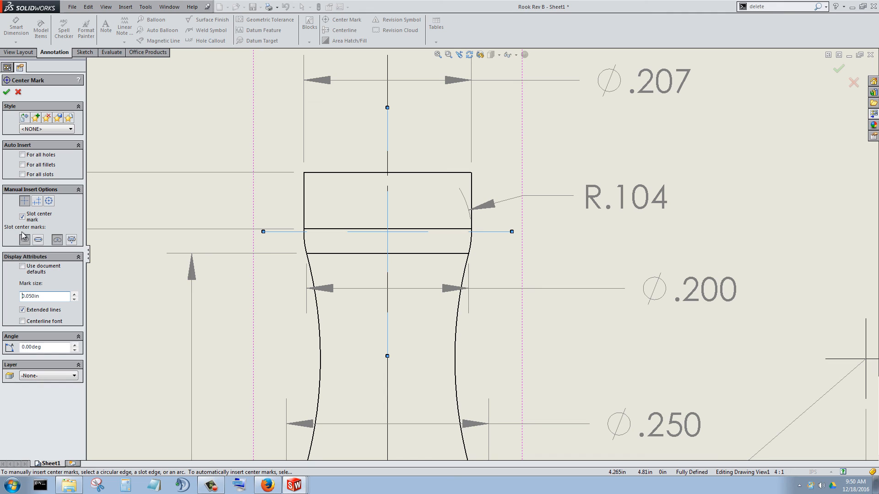
{"action": "left_click", "coordinate": [22, 309]}
{"action": "scroll", "coordinate": [391, 293], "scroll_direction": "up", "scroll_amount": 1}
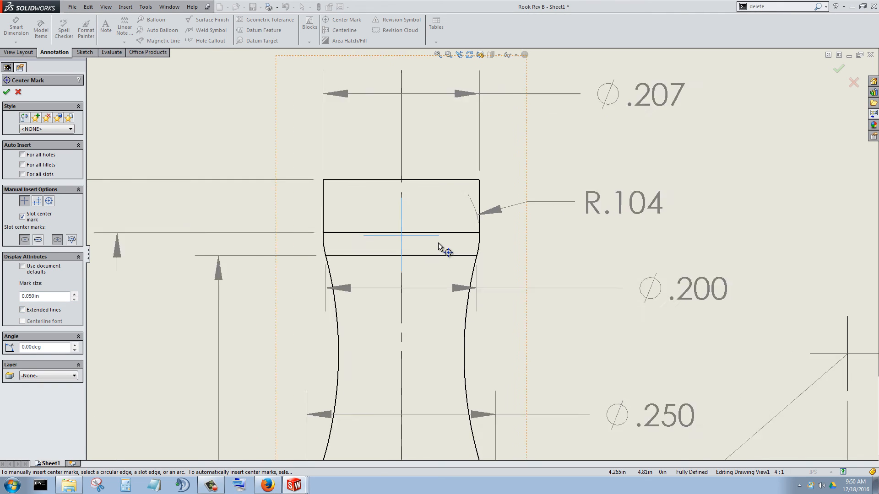
{"action": "scroll", "coordinate": [438, 242], "scroll_direction": "down", "scroll_amount": 3}
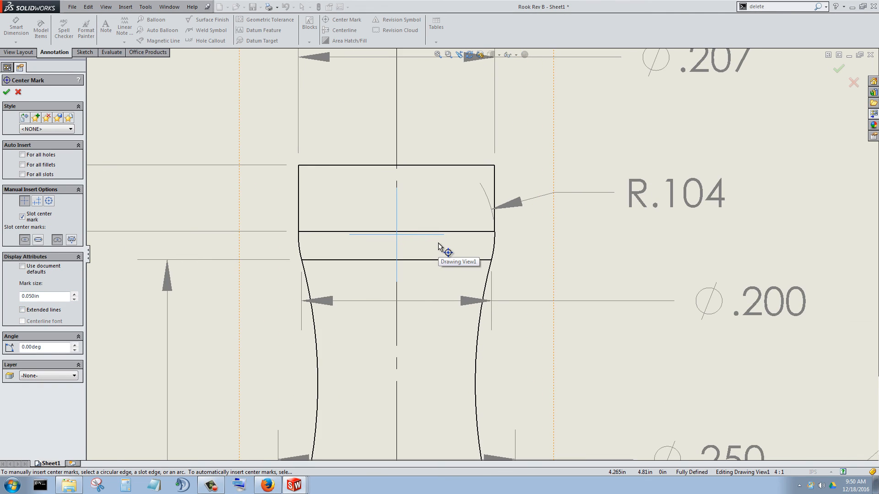
{"action": "left_click", "coordinate": [6, 91]}
{"action": "scroll", "coordinate": [440, 305], "scroll_direction": "up", "scroll_amount": 3}
{"action": "scroll", "coordinate": [495, 241], "scroll_direction": "down", "scroll_amount": 3}
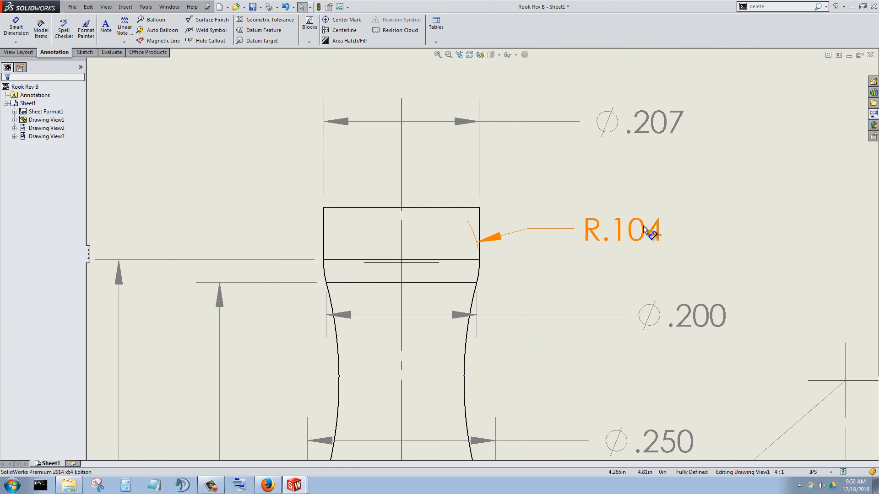
Step: Move the small arc's radius text up and to the left, try a diameter display for it, and restore the radius display
{"action": "left_click_drag", "start_coordinate": [653, 229], "coordinate": [636, 203]}
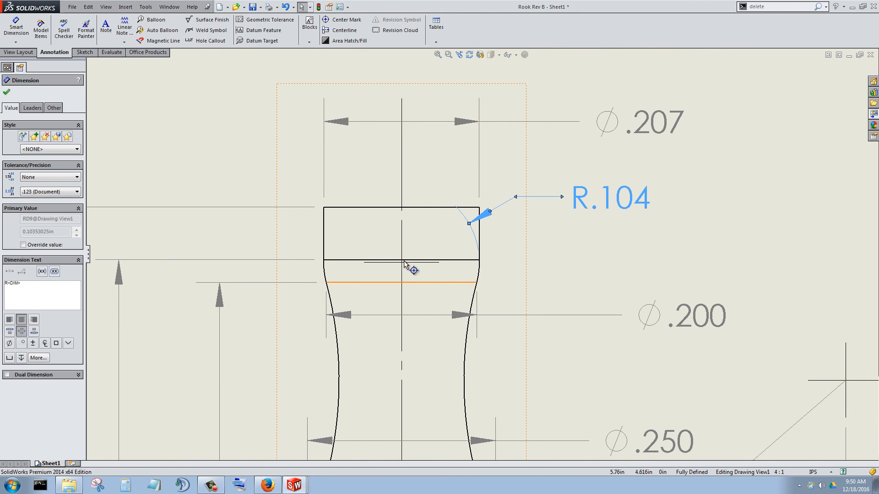
{"action": "left_click", "coordinate": [32, 108]}
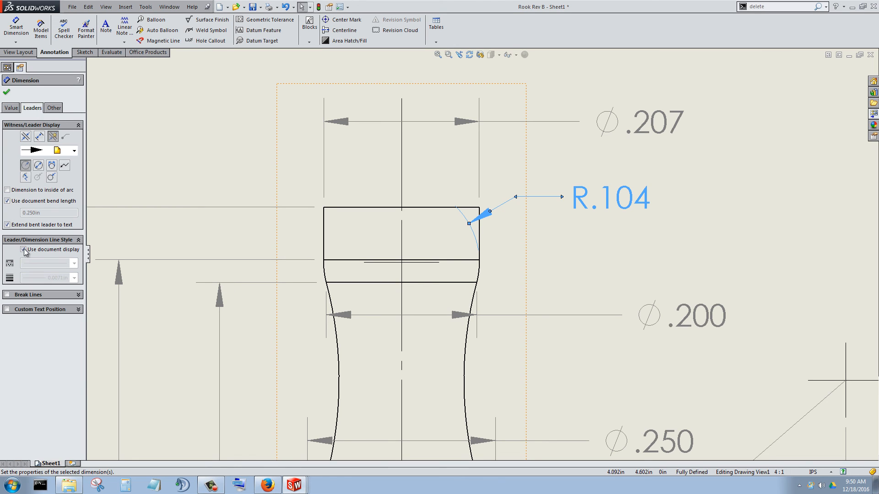
{"action": "left_click", "coordinate": [38, 165]}
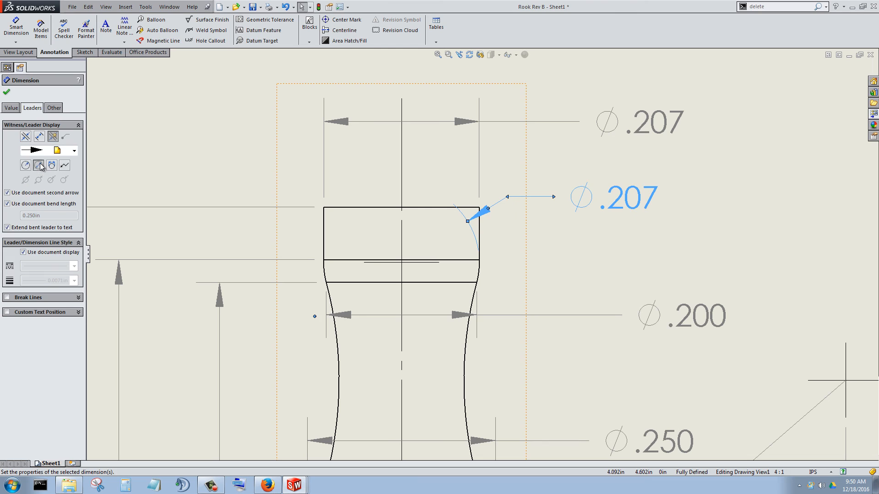
{"action": "left_click", "coordinate": [26, 166]}
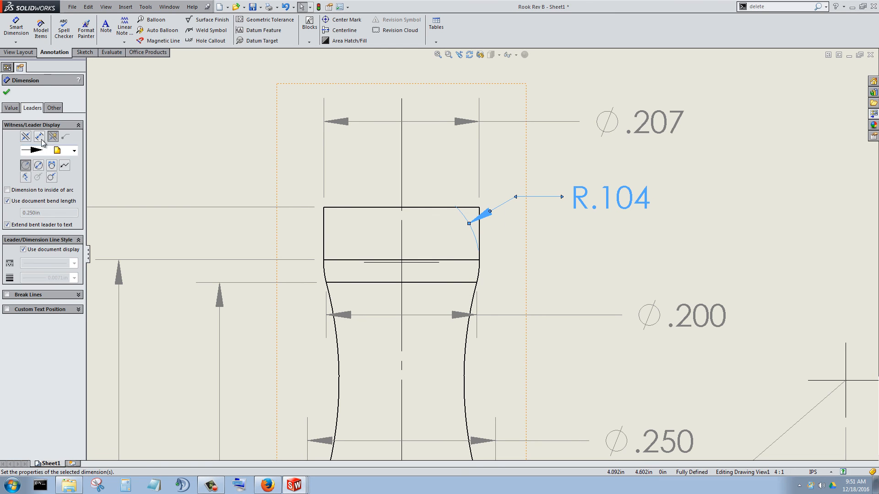
Step: Try a foreshortened leader on the small arc's radius dimension, repositioning its center symbol inside the head
{"action": "left_click", "coordinate": [52, 178]}
{"action": "left_click", "coordinate": [25, 178]}
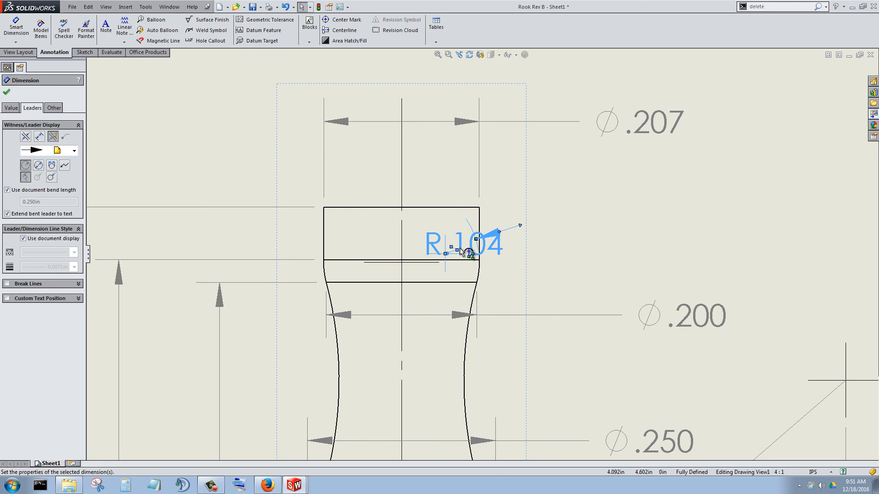
{"action": "left_click_drag", "start_coordinate": [470, 249], "coordinate": [437, 220]}
{"action": "left_click_drag", "start_coordinate": [408, 260], "coordinate": [585, 249]}
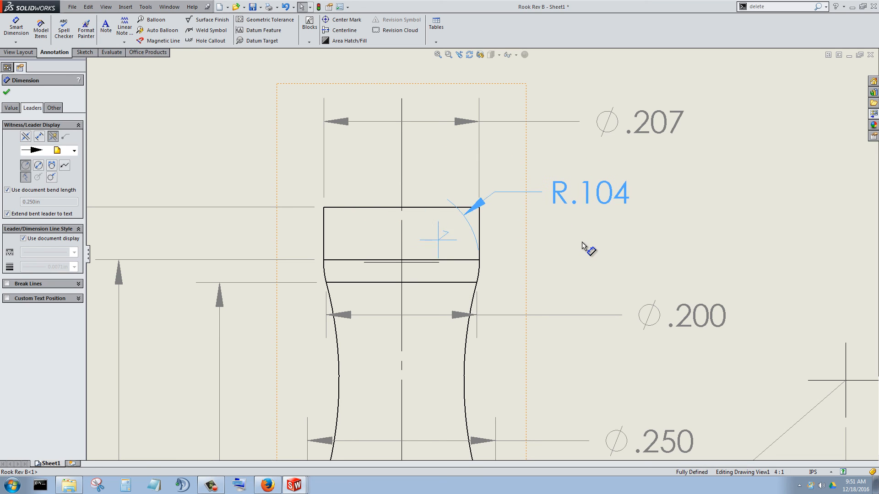
Step: Remove the foreshortened leader from the small arc's radius dimension, try linear and regular diameter displays, and restore the radius display
{"action": "left_click", "coordinate": [51, 178]}
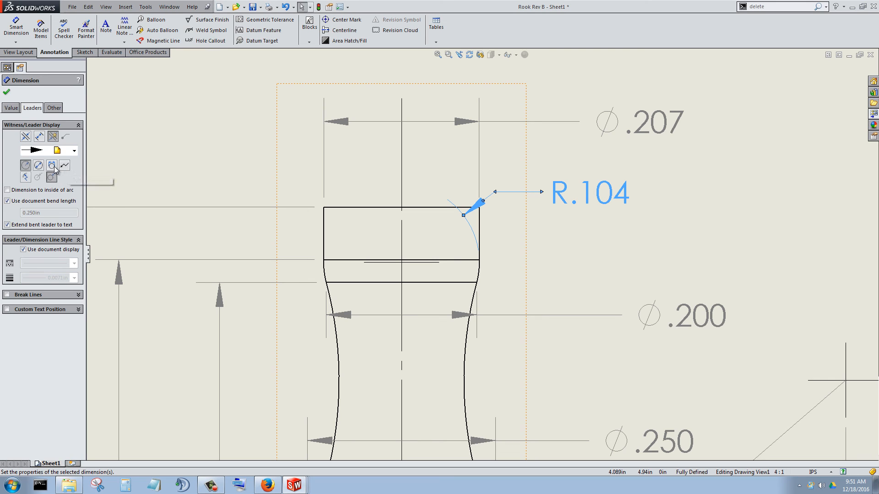
{"action": "left_click", "coordinate": [53, 166]}
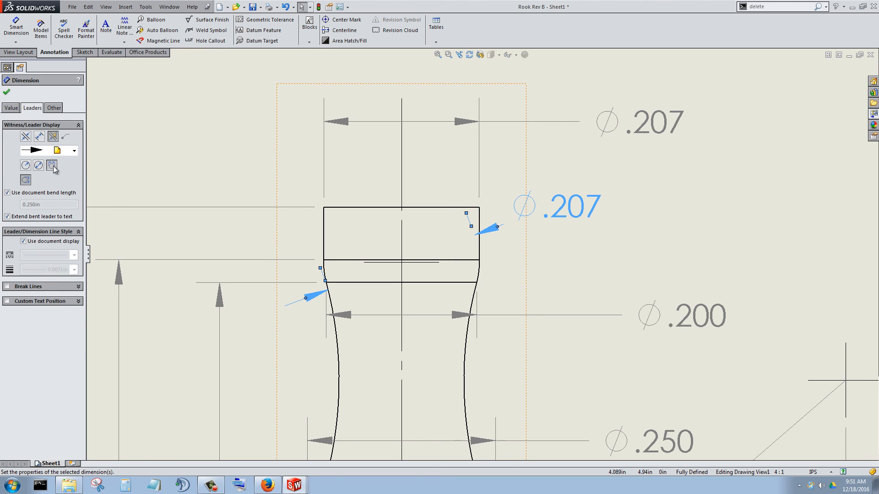
{"action": "left_click", "coordinate": [38, 166]}
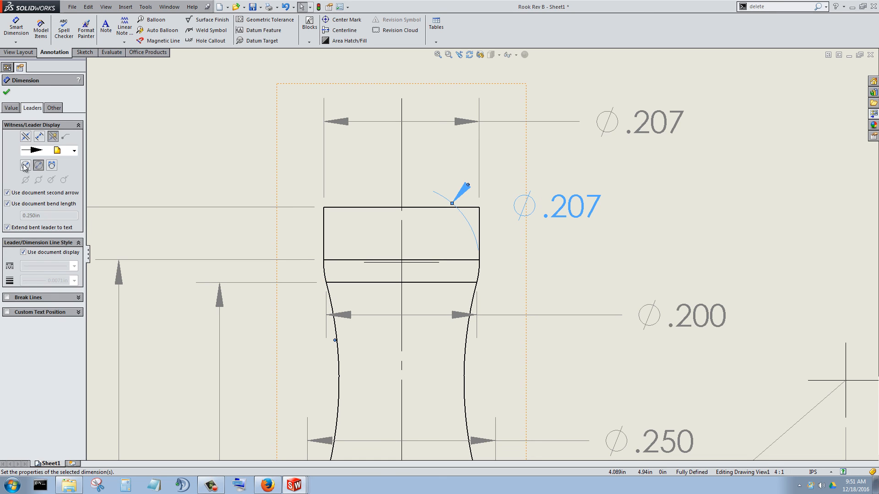
{"action": "left_click", "coordinate": [25, 166]}
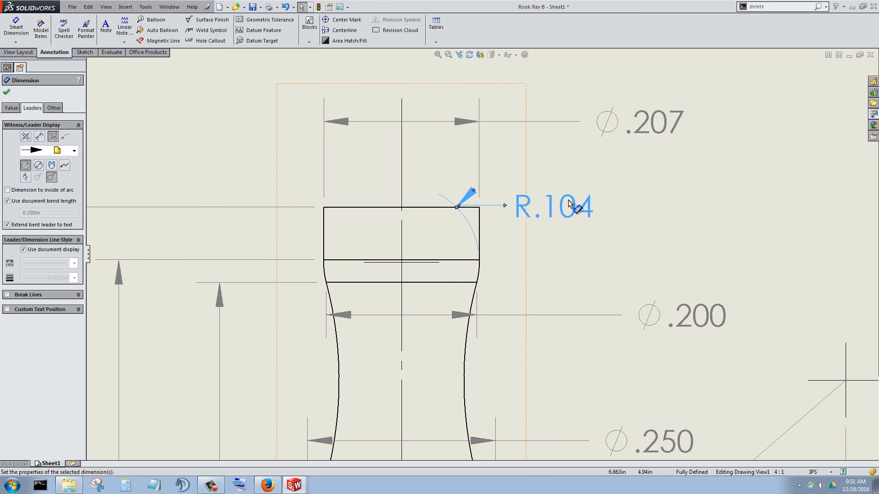
Step: Flip the small arc's radius arrow so its leader starts at the arc center, and reposition the text to the right of the head
{"action": "left_click_drag", "start_coordinate": [569, 203], "coordinate": [644, 202]}
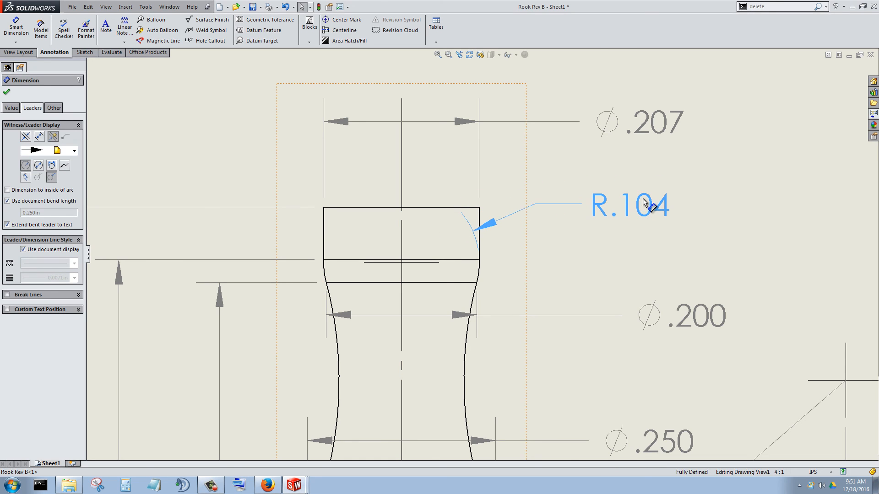
{"action": "left_click", "coordinate": [6, 92]}
{"action": "left_click", "coordinate": [610, 217]}
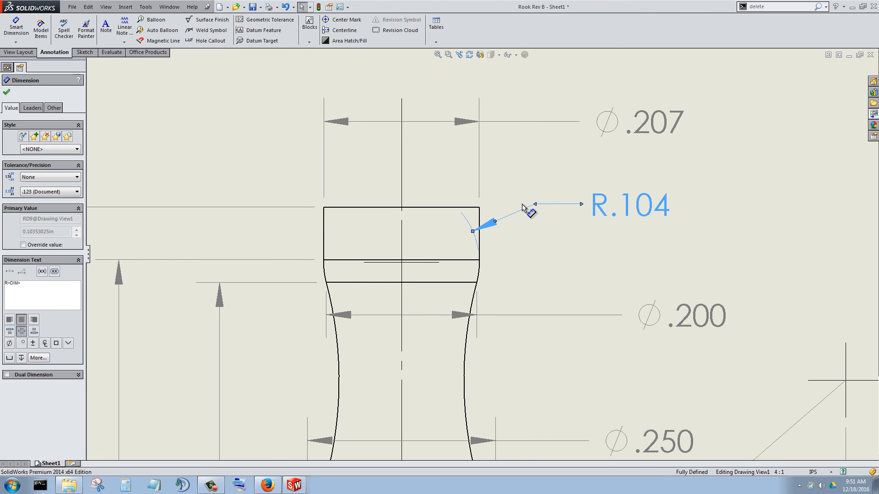
{"action": "left_click", "coordinate": [473, 229]}
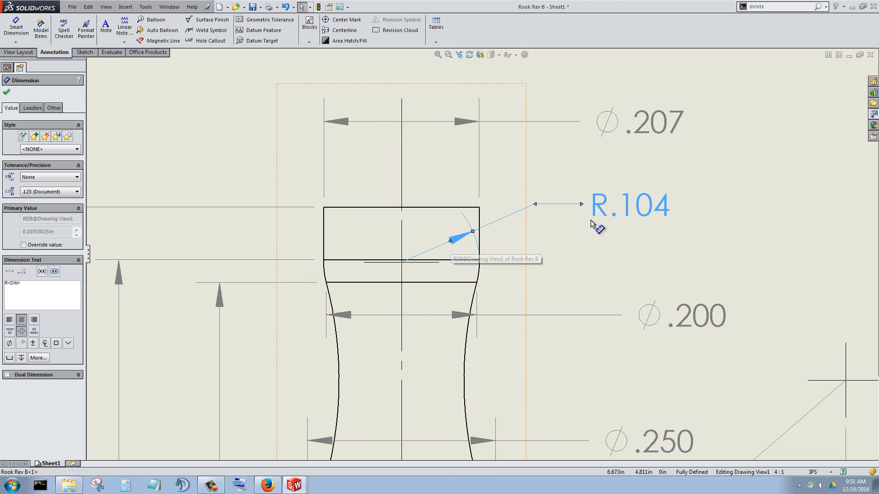
{"action": "left_click_drag", "start_coordinate": [629, 210], "coordinate": [622, 190]}
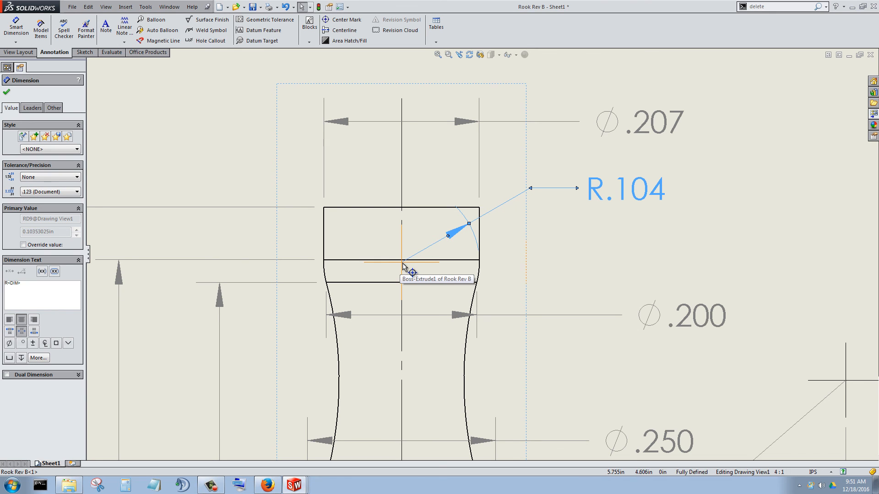
{"action": "scroll", "coordinate": [562, 281], "scroll_direction": "up", "scroll_amount": 4}
{"action": "scroll", "coordinate": [562, 283], "scroll_direction": "down", "scroll_amount": 3}
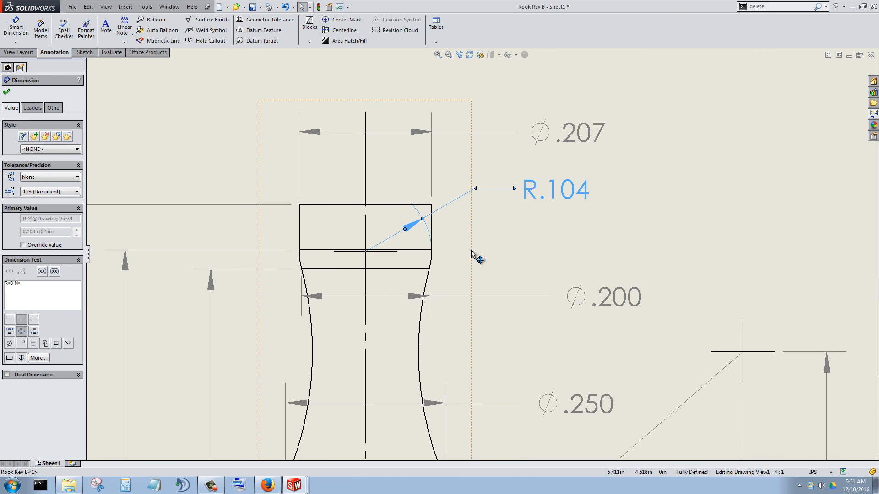
{"action": "left_click_drag", "start_coordinate": [548, 200], "coordinate": [558, 221]}
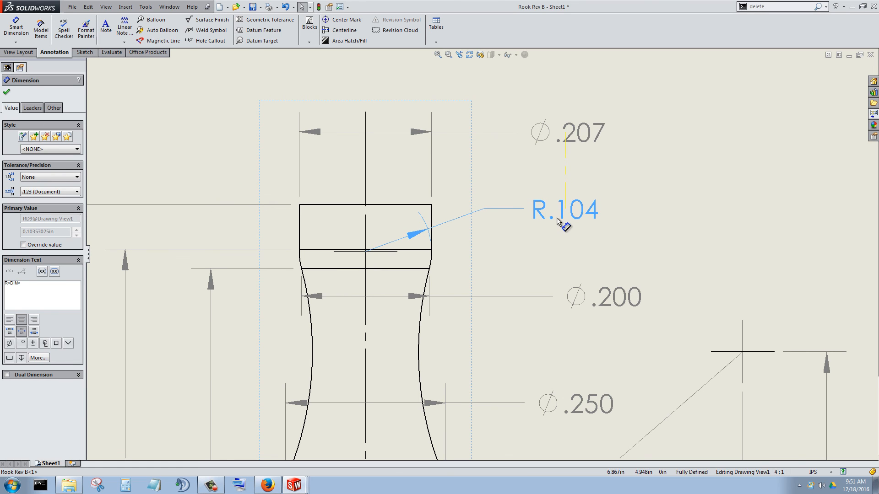
{"action": "scroll", "coordinate": [496, 265], "scroll_direction": "up", "scroll_amount": 2}
{"action": "scroll", "coordinate": [480, 271], "scroll_direction": "up", "scroll_amount": 2}
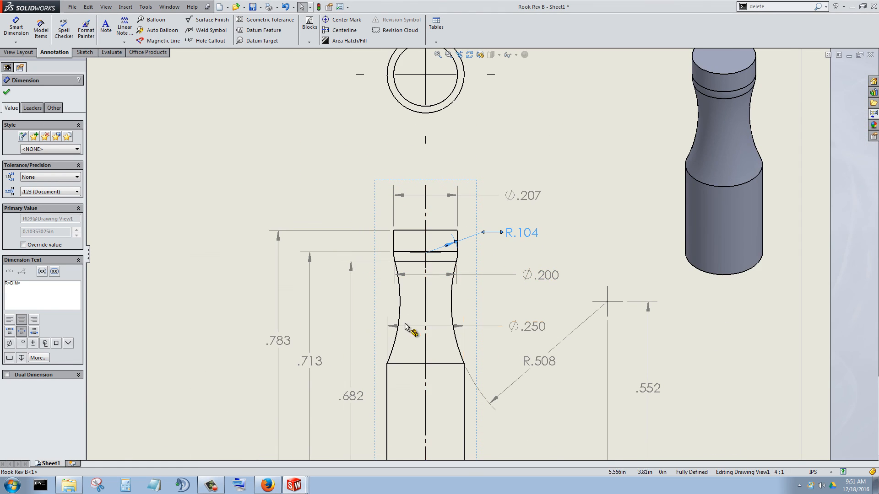
{"action": "scroll", "coordinate": [454, 249], "scroll_direction": "down", "scroll_amount": 6}
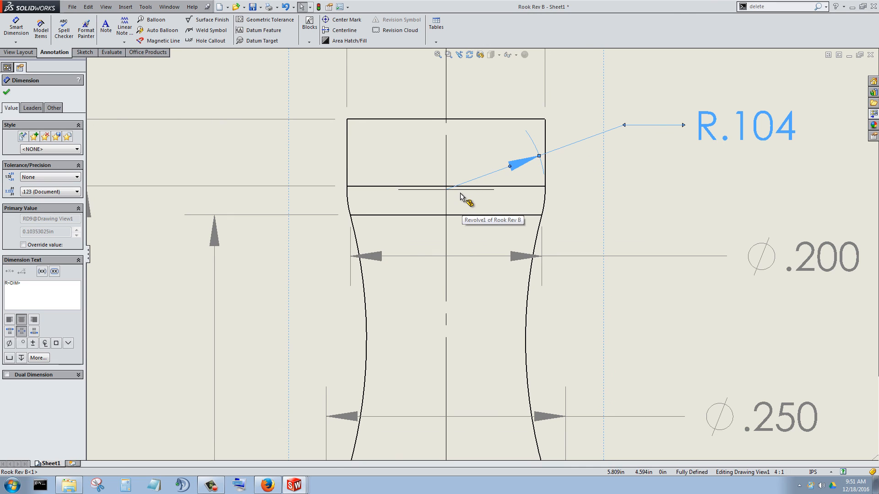
{"action": "left_click", "coordinate": [6, 92]}
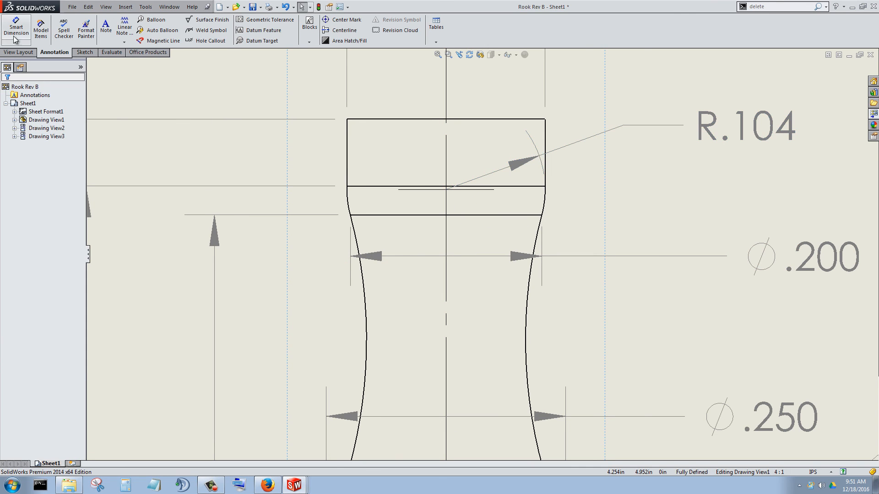
Step: Dimension the height from the rook's base edge to the small arc's center mark, placing the text left of the front view
{"action": "left_click", "coordinate": [14, 38]}
{"action": "scroll", "coordinate": [385, 311], "scroll_direction": "up", "scroll_amount": 3}
{"action": "scroll", "coordinate": [455, 387], "scroll_direction": "up", "scroll_amount": 2}
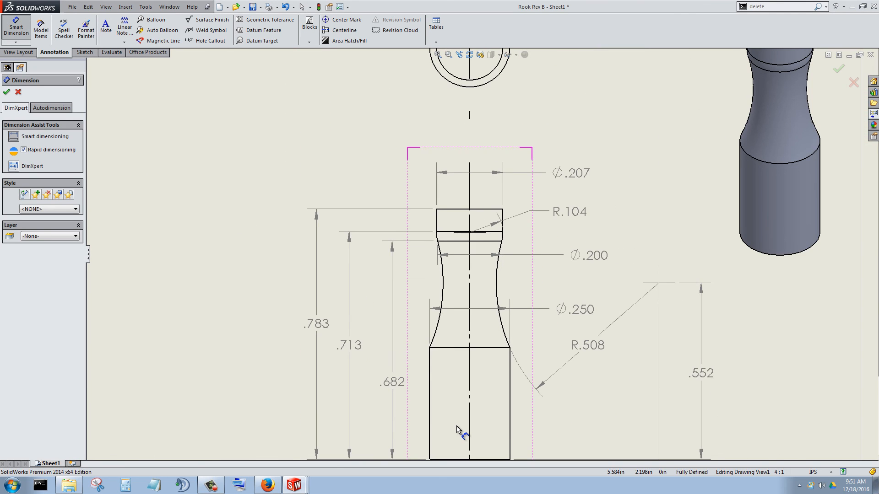
{"action": "scroll", "coordinate": [456, 426], "scroll_direction": "up", "scroll_amount": 2}
{"action": "left_click", "coordinate": [465, 433]}
{"action": "scroll", "coordinate": [462, 263], "scroll_direction": "down", "scroll_amount": 3}
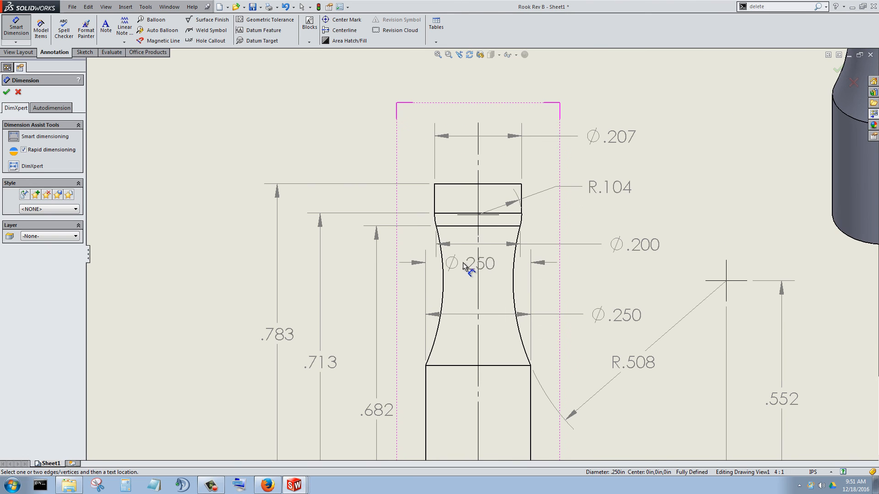
{"action": "scroll", "coordinate": [471, 230], "scroll_direction": "down", "scroll_amount": 2}
{"action": "left_click", "coordinate": [482, 210]}
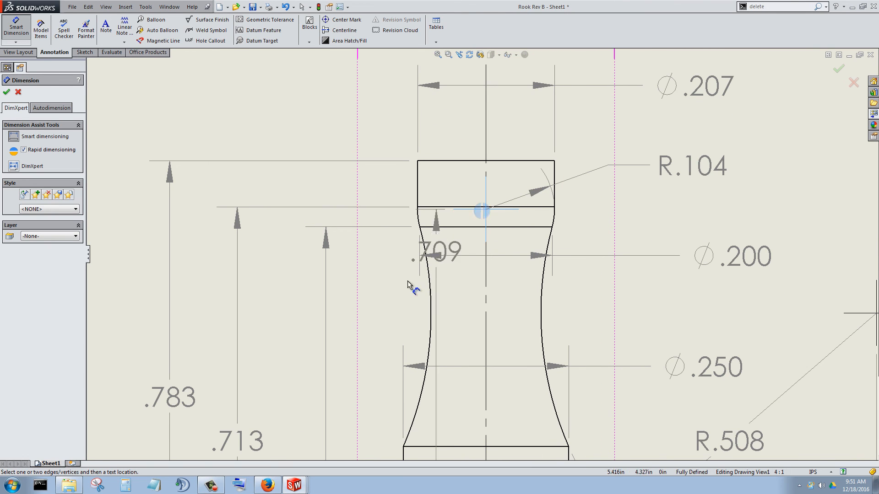
{"action": "scroll", "coordinate": [409, 285], "scroll_direction": "up", "scroll_amount": 1}
{"action": "scroll", "coordinate": [321, 366], "scroll_direction": "up", "scroll_amount": 1}
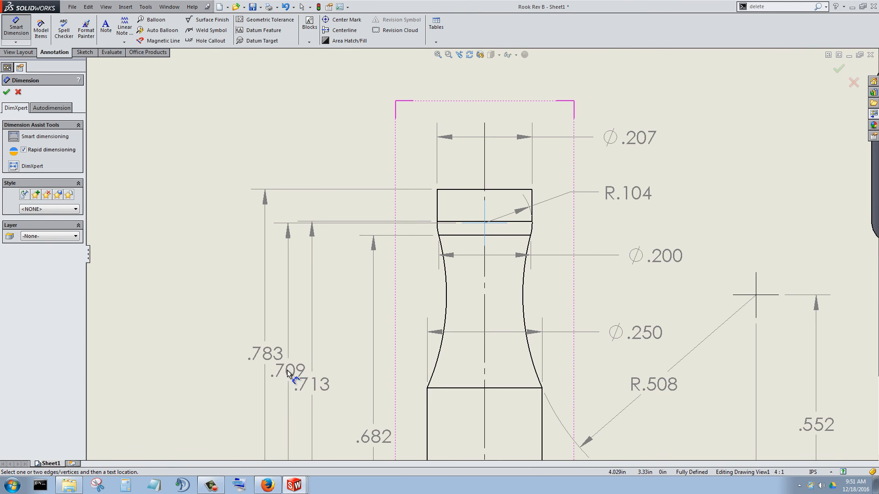
{"action": "left_click", "coordinate": [287, 370]}
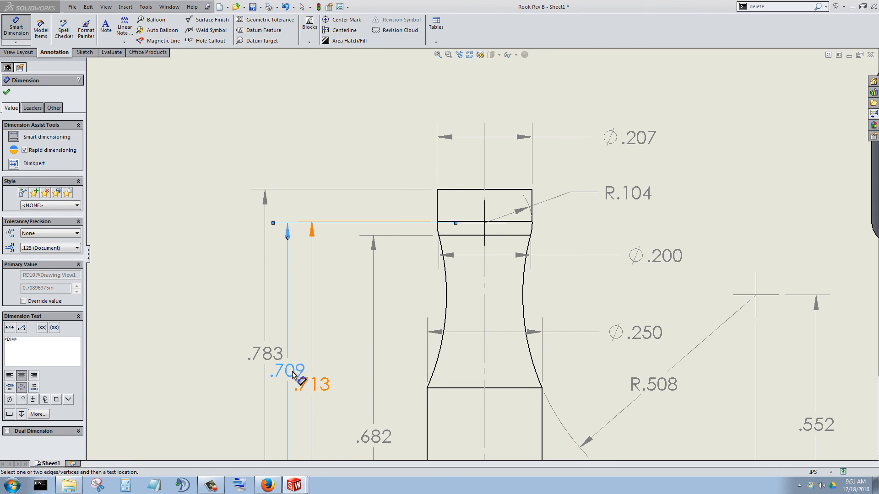
Step: Space out the stacked heights by moving the head's lower-edge height outward and the small arc-center height between it and the innermost one
{"action": "mouse_move", "coordinate": [292, 371]}
{"action": "left_mouse_down"}
{"action": "mouse_move", "coordinate": [347, 370]}
{"action": "mouse_move", "coordinate": [289, 376]}
{"action": "left_mouse_up"}
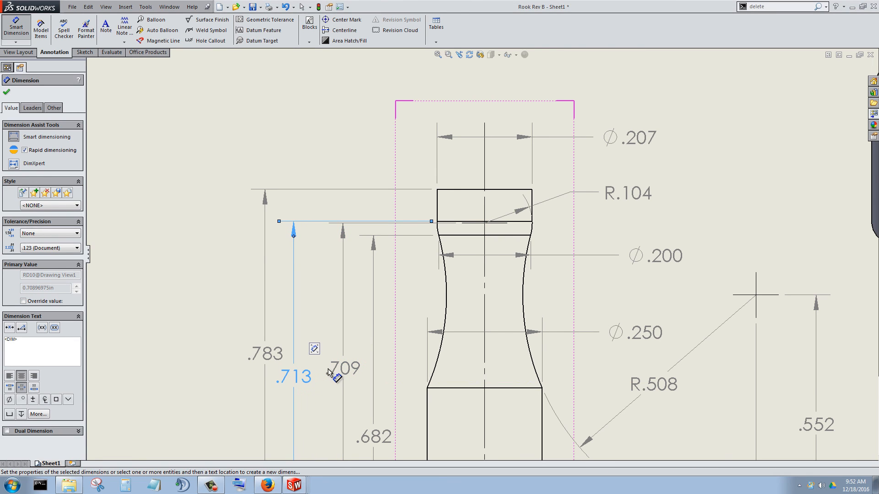
{"action": "left_click_drag", "start_coordinate": [344, 368], "coordinate": [348, 402]}
{"action": "scroll", "coordinate": [469, 391], "scroll_direction": "up", "scroll_amount": 2}
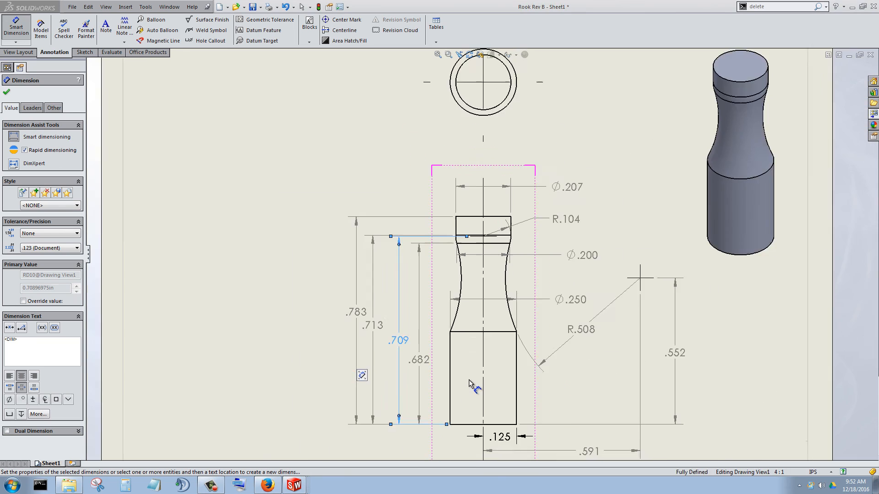
Step: Dimension the diameters of the outer and inner circles in the top view, placing both texts to its right
{"action": "scroll", "coordinate": [469, 380], "scroll_direction": "up", "scroll_amount": 2}
{"action": "scroll", "coordinate": [530, 102], "scroll_direction": "down", "scroll_amount": 6}
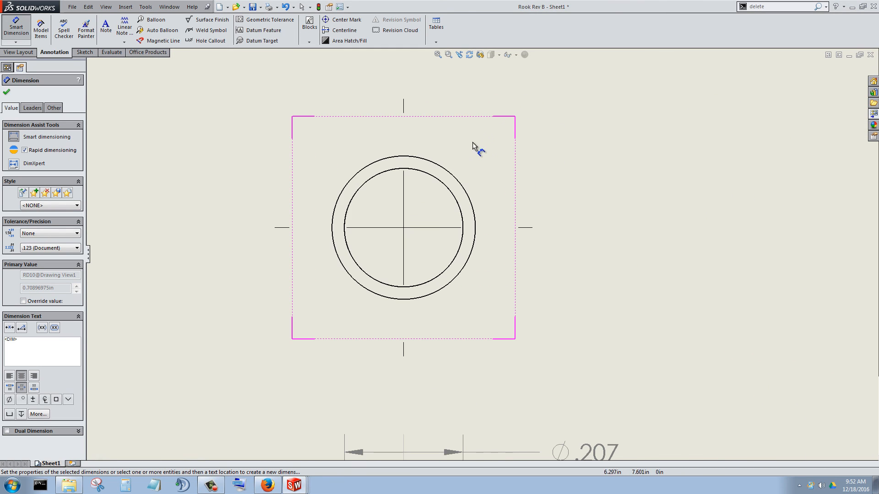
{"action": "left_click", "coordinate": [447, 172]}
{"action": "left_click", "coordinate": [668, 132]}
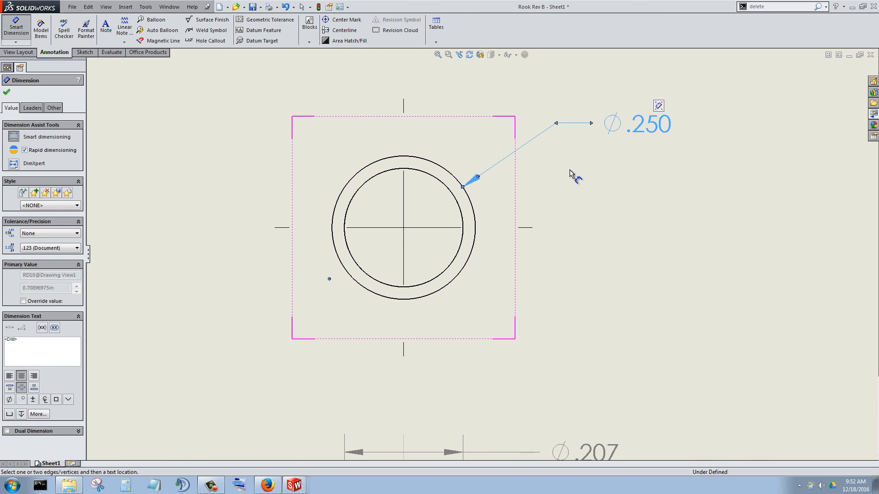
{"action": "left_click", "coordinate": [461, 212]}
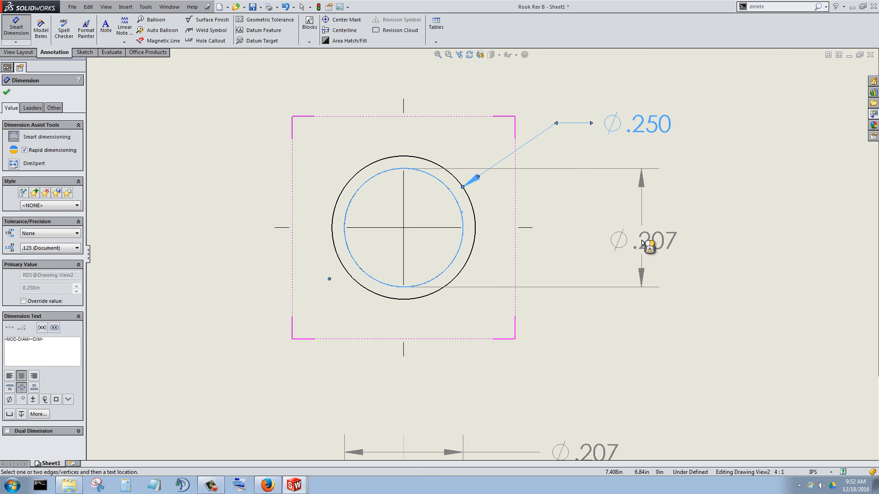
{"action": "left_click", "coordinate": [642, 242]}
{"action": "scroll", "coordinate": [480, 274], "scroll_direction": "up", "scroll_amount": 4}
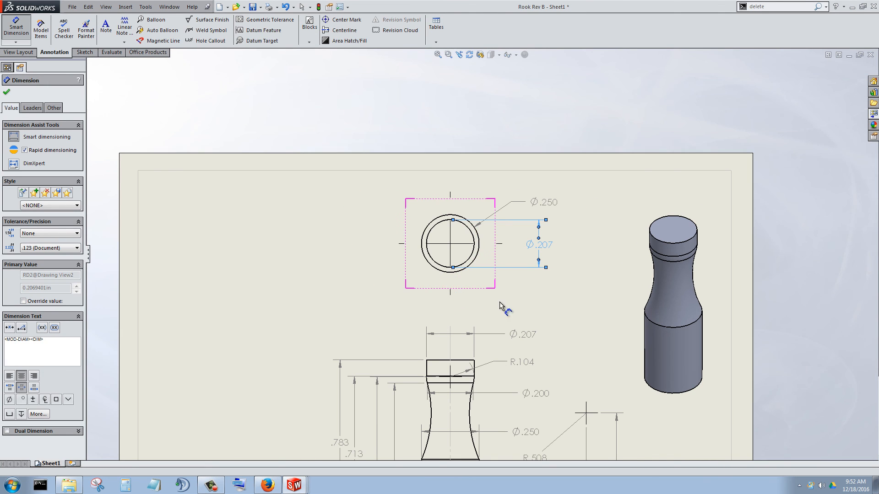
Step: Review the dimension layout and title block across the whole sheet, and finish dimensioning
{"action": "scroll", "coordinate": [551, 302], "scroll_direction": "up", "scroll_amount": 8}
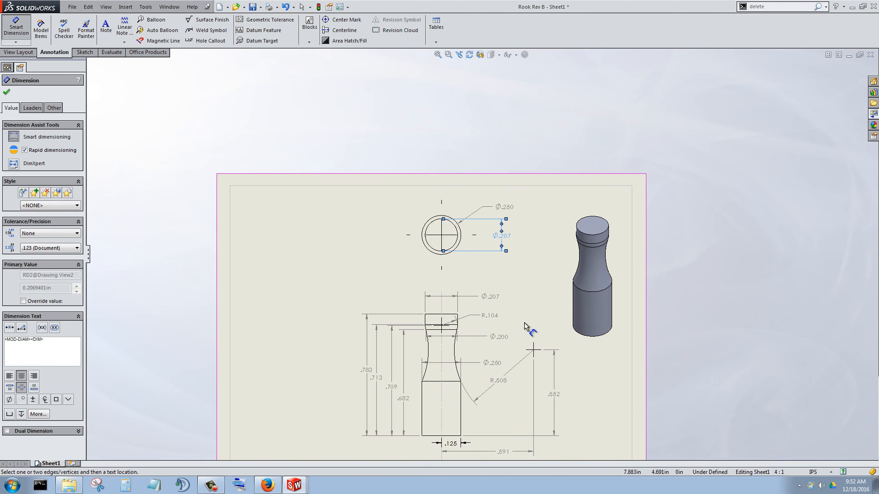
{"action": "scroll", "coordinate": [481, 348], "scroll_direction": "down", "scroll_amount": 3}
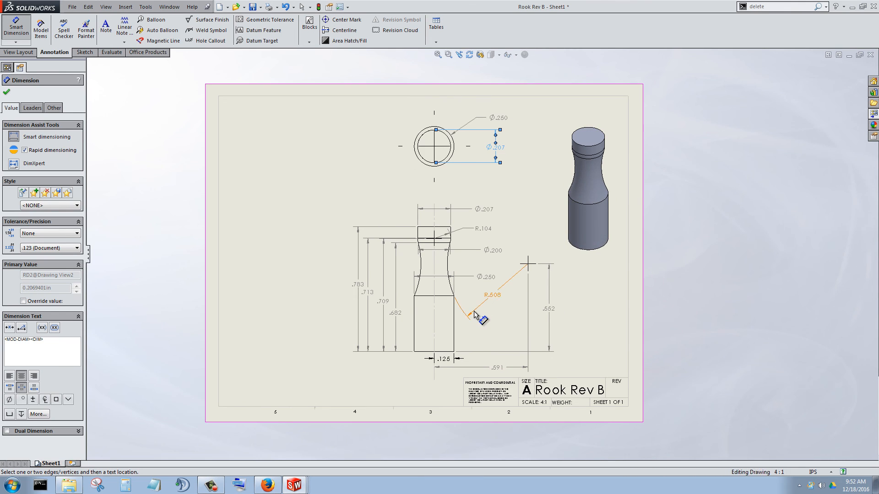
{"action": "scroll", "coordinate": [476, 320], "scroll_direction": "down", "scroll_amount": 2}
{"action": "scroll", "coordinate": [465, 302], "scroll_direction": "up", "scroll_amount": 4}
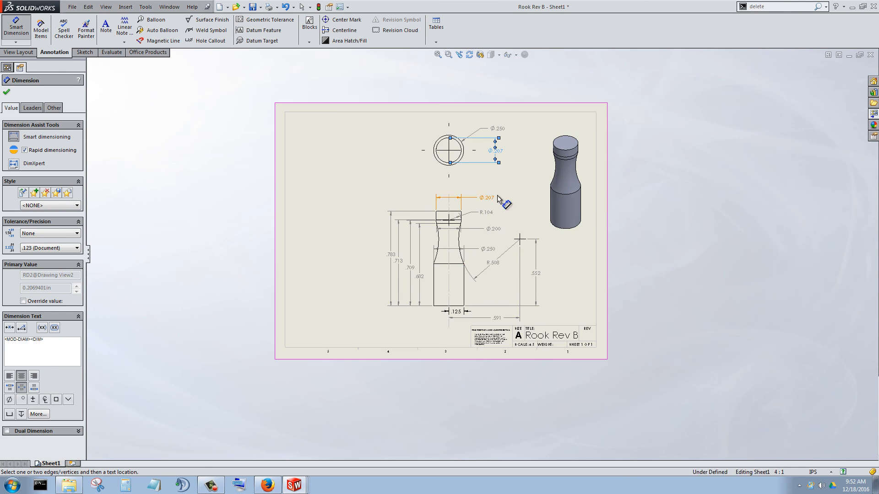
{"action": "scroll", "coordinate": [573, 355], "scroll_direction": "down", "scroll_amount": 4}
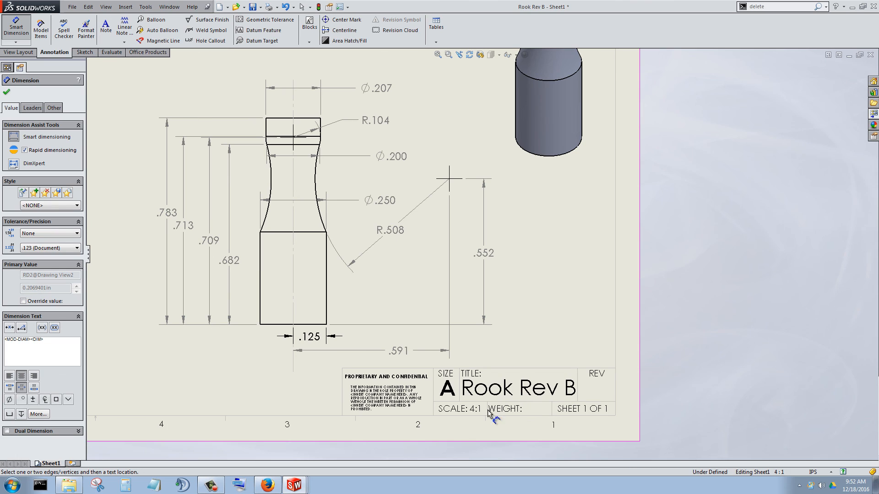
{"action": "scroll", "coordinate": [366, 313], "scroll_direction": "up", "scroll_amount": 2}
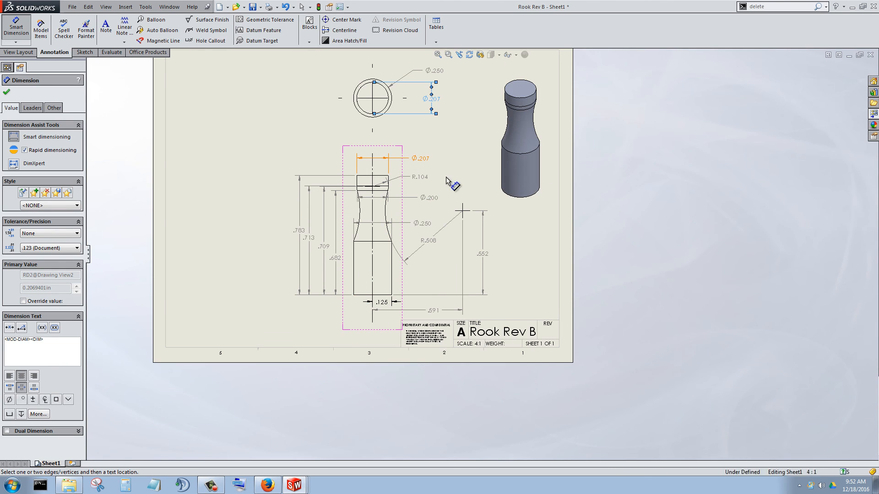
{"action": "scroll", "coordinate": [451, 181], "scroll_direction": "up", "scroll_amount": 2}
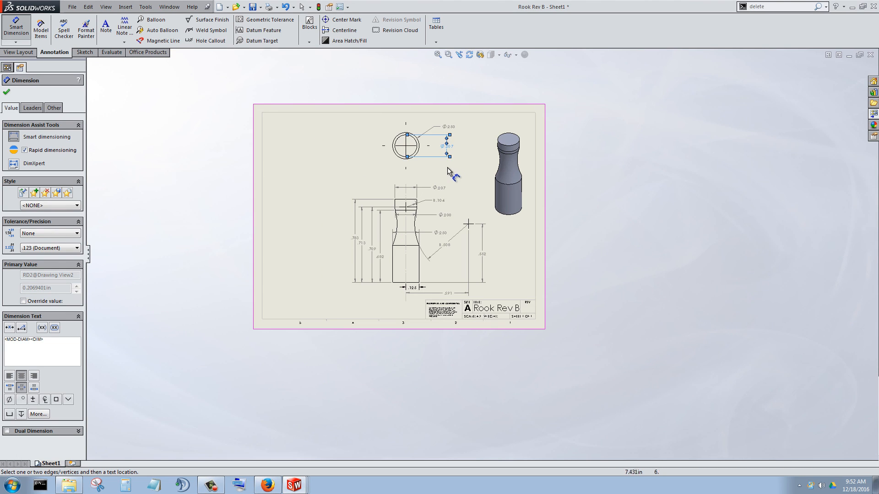
{"action": "left_click", "coordinate": [6, 92]}
{"action": "scroll", "coordinate": [443, 144], "scroll_direction": "down", "scroll_amount": 1}
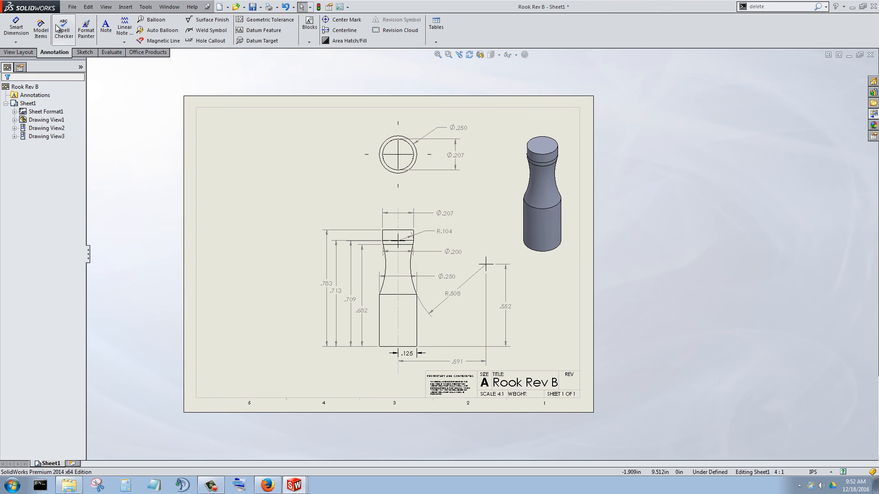
Step: Save the drawing in the Chess folder as Rook Rev B.SLDDRW
{"action": "left_click", "coordinate": [72, 7]}
{"action": "left_click", "coordinate": [92, 60]}
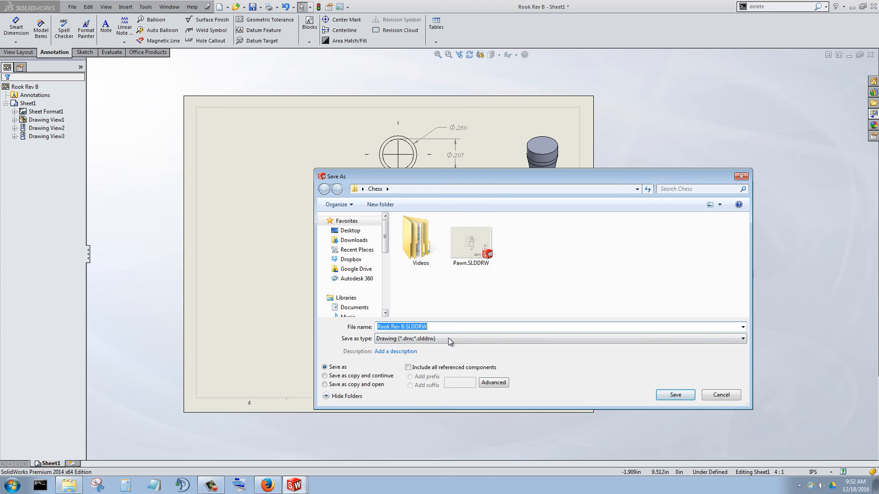
{"action": "left_click", "coordinate": [675, 395]}
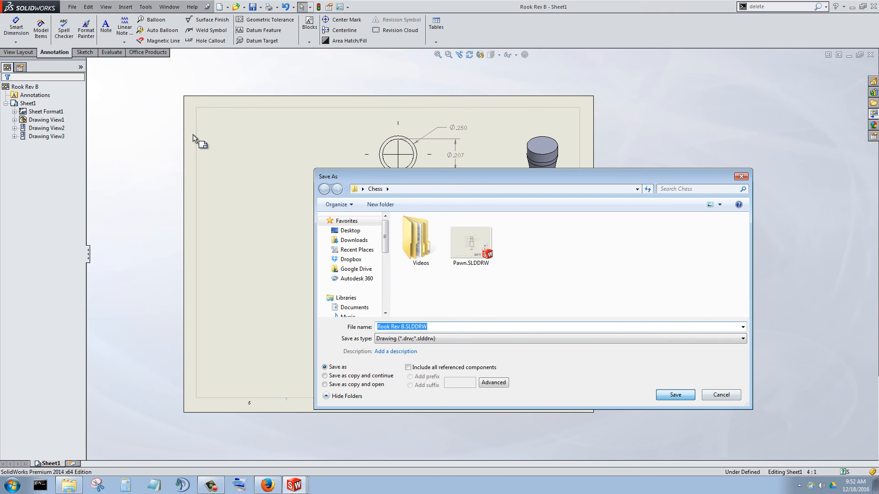
Step: Save a PDF copy of the drawing in the Chess folder as Rook Rev B.PDF
{"action": "left_click", "coordinate": [72, 7]}
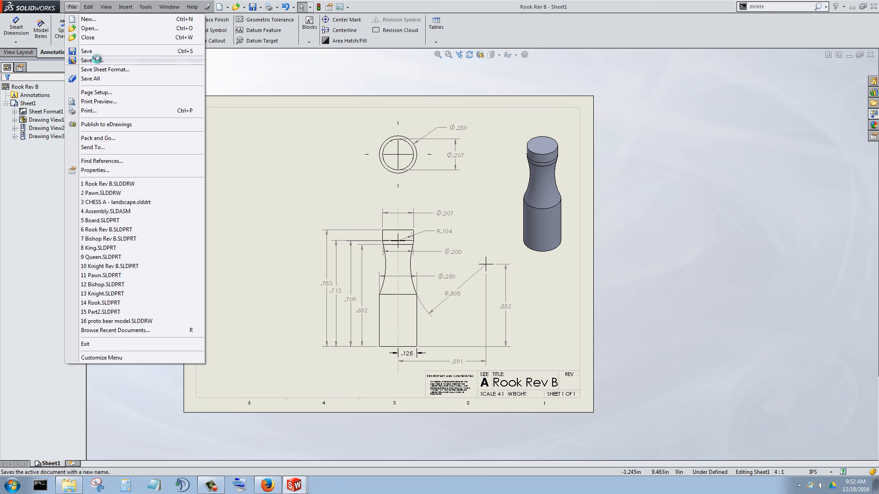
{"action": "key", "text": "a"}
{"action": "left_click", "coordinate": [453, 338]}
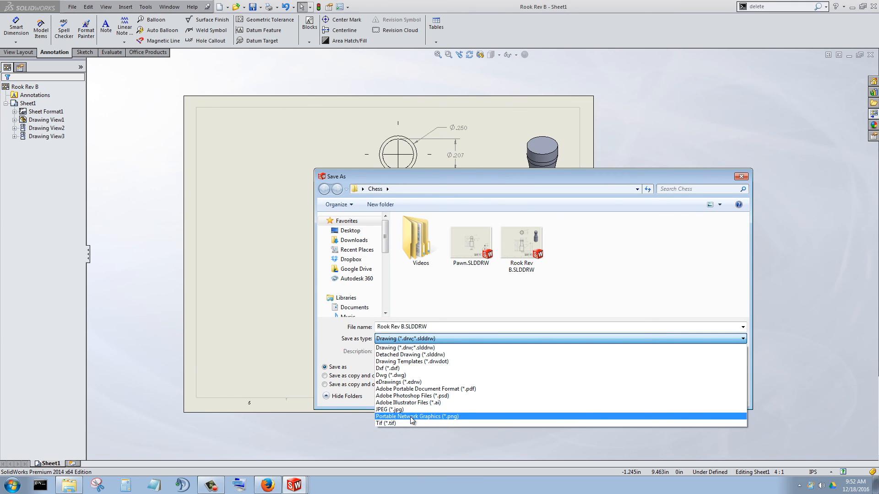
{"action": "left_click", "coordinate": [411, 389]}
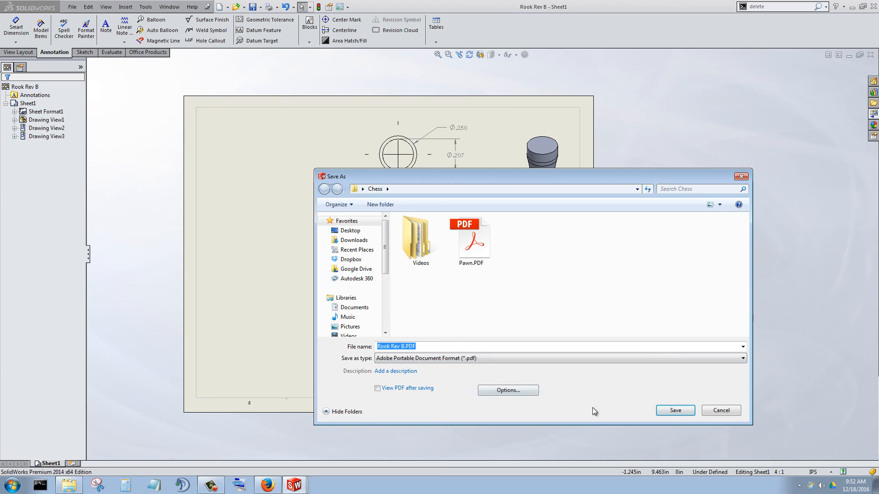
{"action": "left_click", "coordinate": [663, 412]}
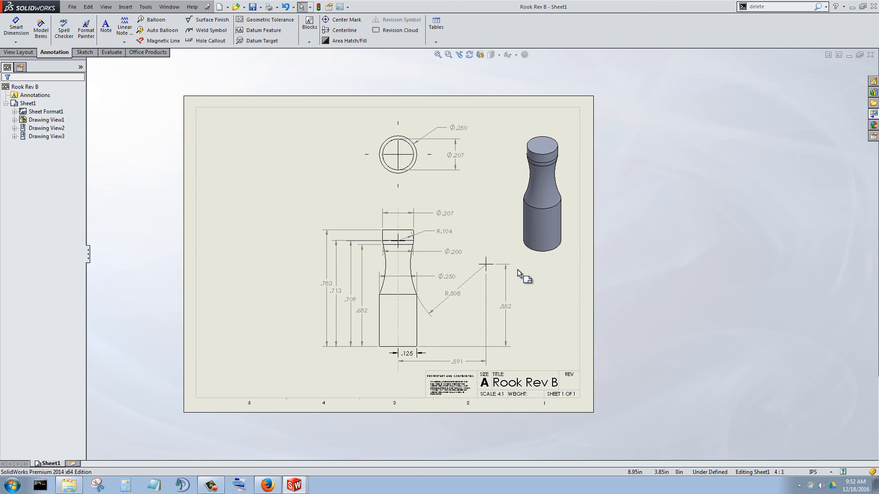